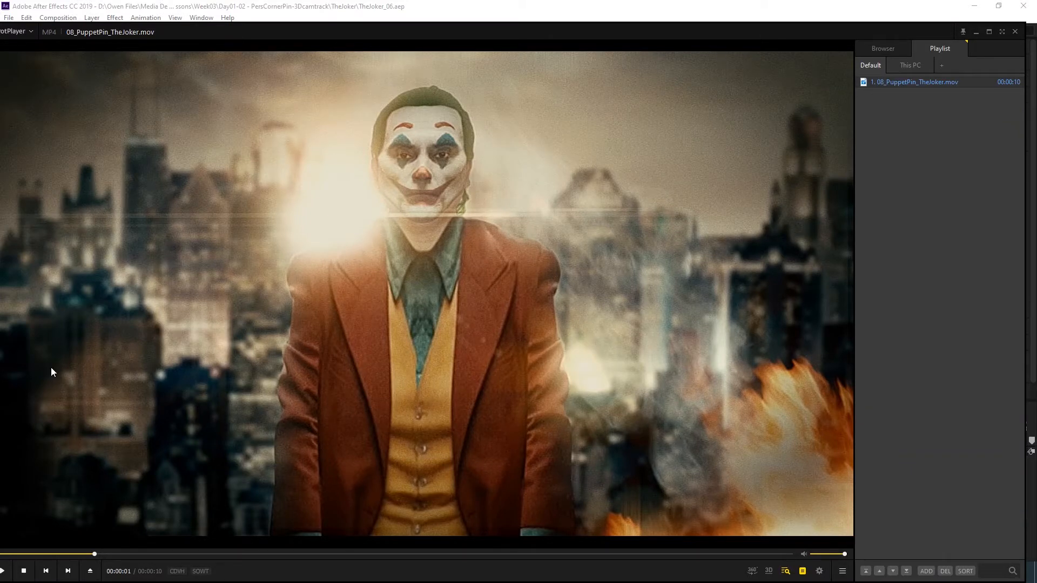
- Review the finished Joker preview video and close the video player to return to After Effects
double_click(117, 373)
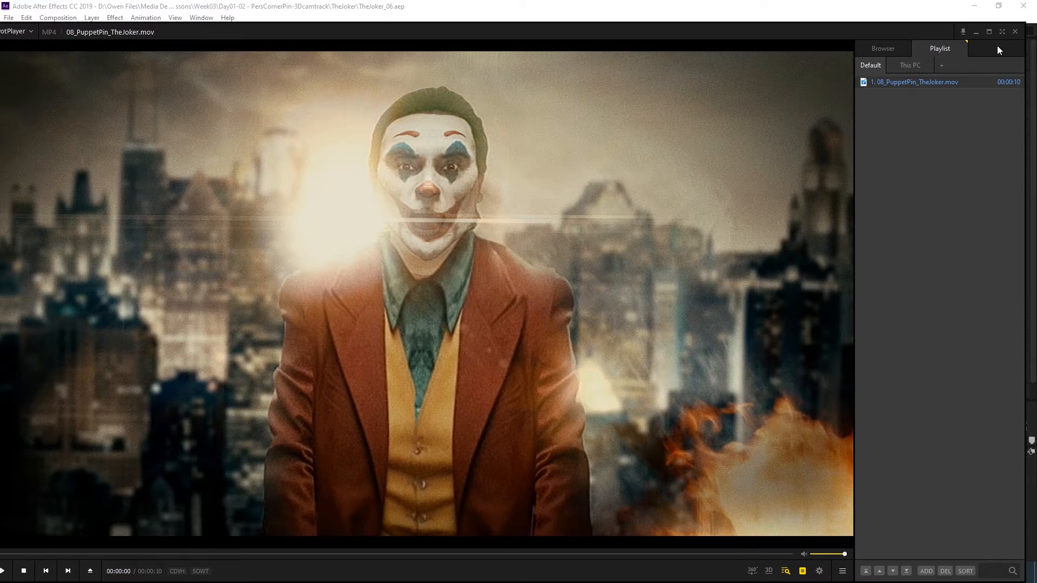
click(1016, 32)
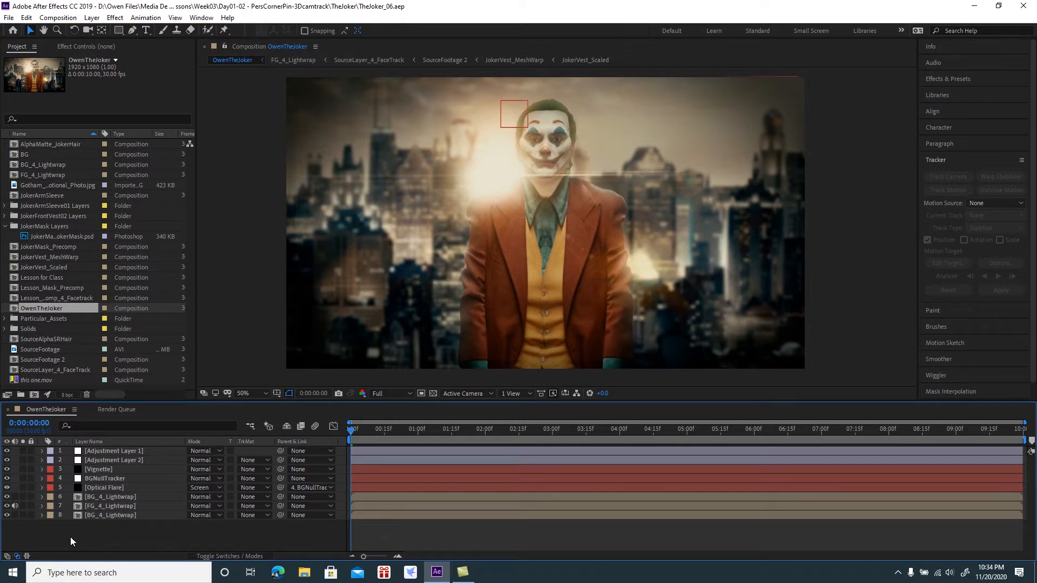
- Solo and open the FG_4_Lightwrap composition, and inspect its JokerMask_Precomp and SourceLayer_4_FaceTrack layers by toggling their visibility
click(23, 506)
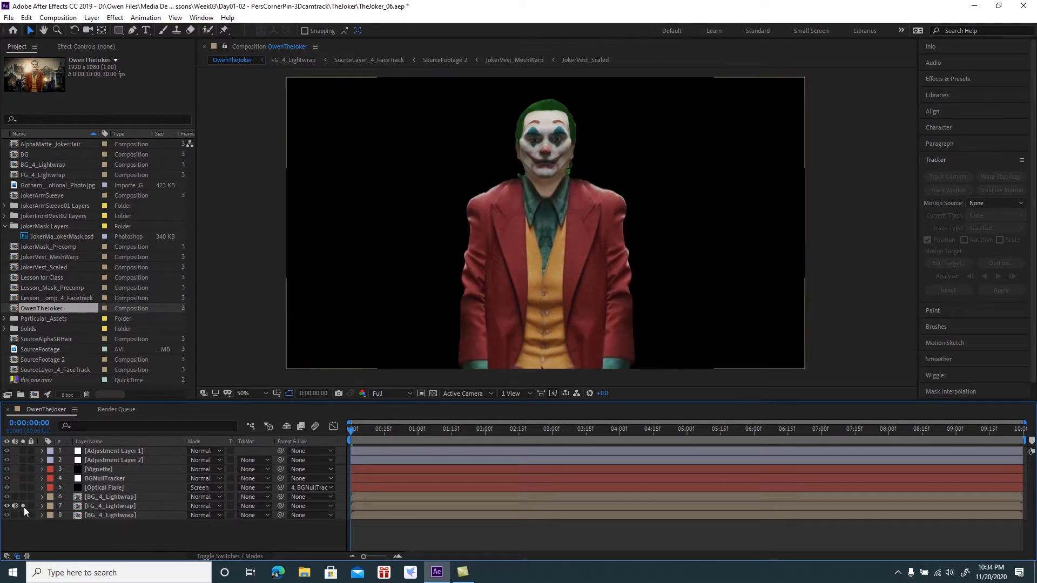
double_click(118, 506)
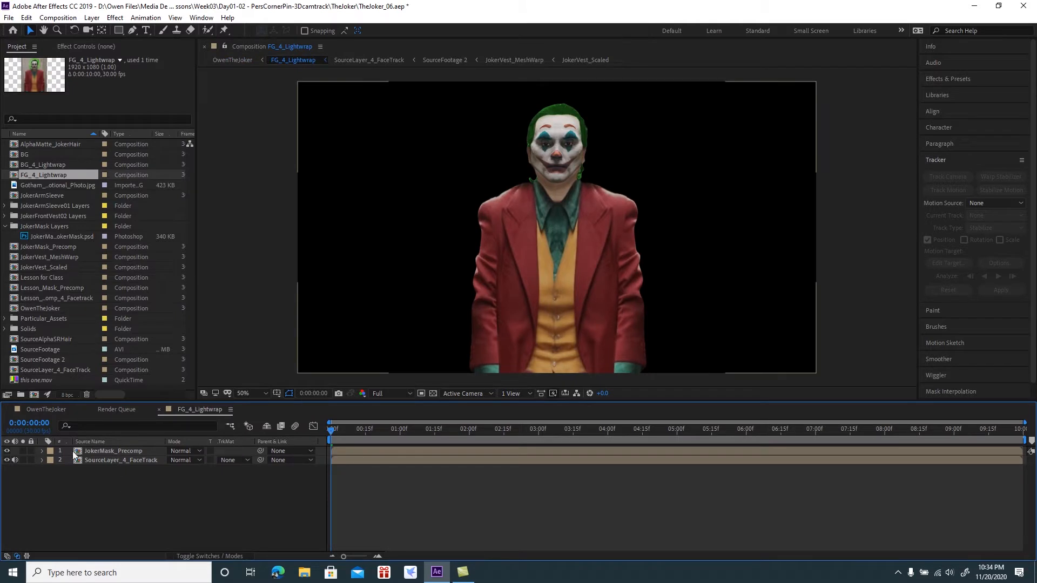
click(8, 451)
click(10, 451)
click(10, 451)
click(10, 451)
click(7, 460)
click(7, 460)
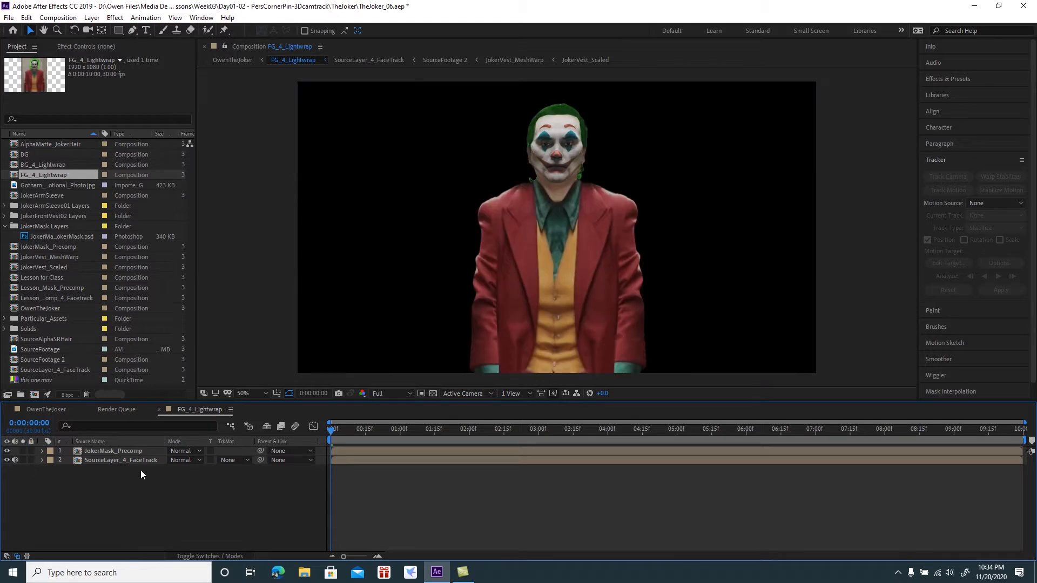
- Open the nested SourceLayer_4_FaceTrack and SourceFootage 2 compositions and inspect the vest, sleeve and hair layers by toggling their visibility
double_click(125, 459)
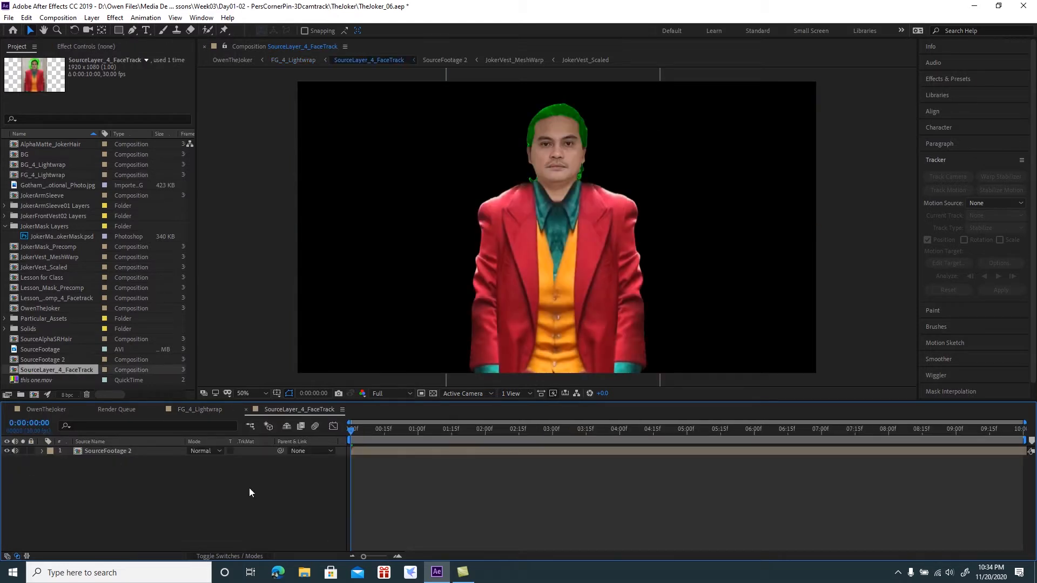
double_click(98, 452)
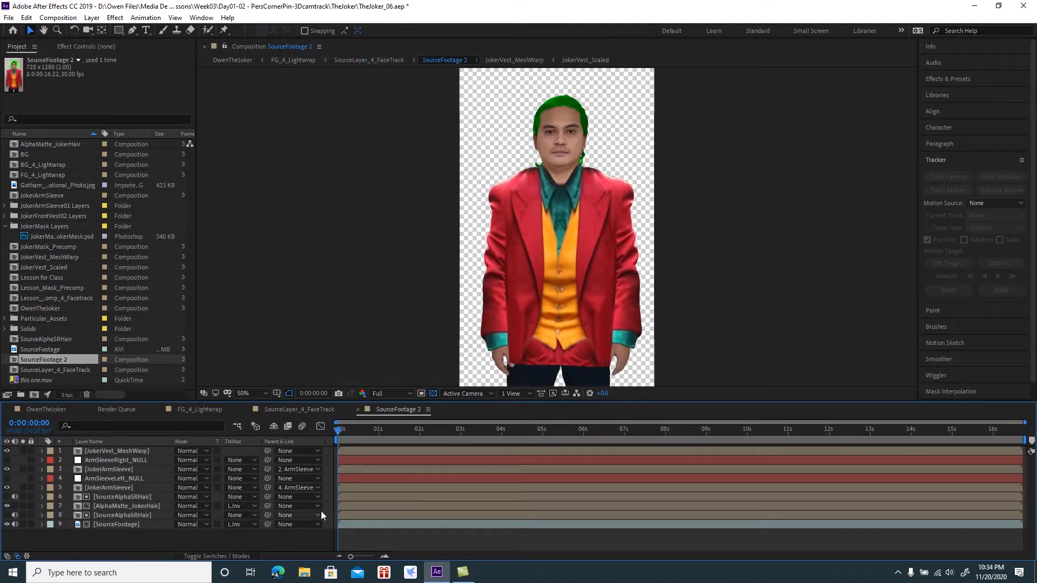
click(7, 452)
click(7, 451)
click(6, 451)
click(6, 451)
click(7, 451)
click(6, 451)
click(6, 452)
click(6, 451)
click(6, 469)
click(6, 469)
click(6, 487)
click(6, 488)
click(6, 506)
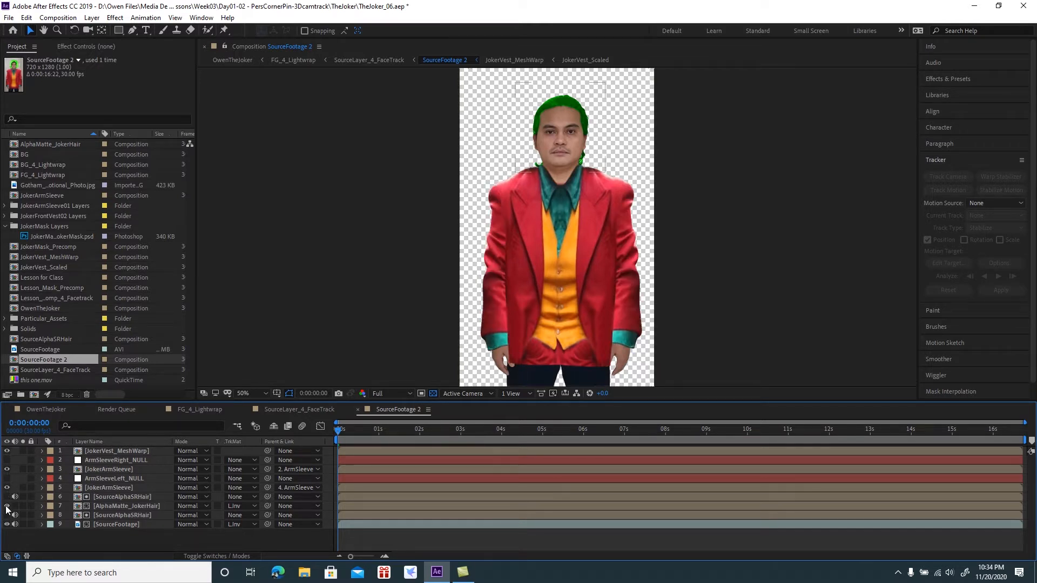
click(6, 506)
click(6, 506)
click(6, 506)
click(6, 506)
click(6, 506)
click(7, 506)
- Close the nested composition timelines, keeping OwenTheJoker open, and delete the footage item this one.mov from the project
click(53, 414)
click(361, 409)
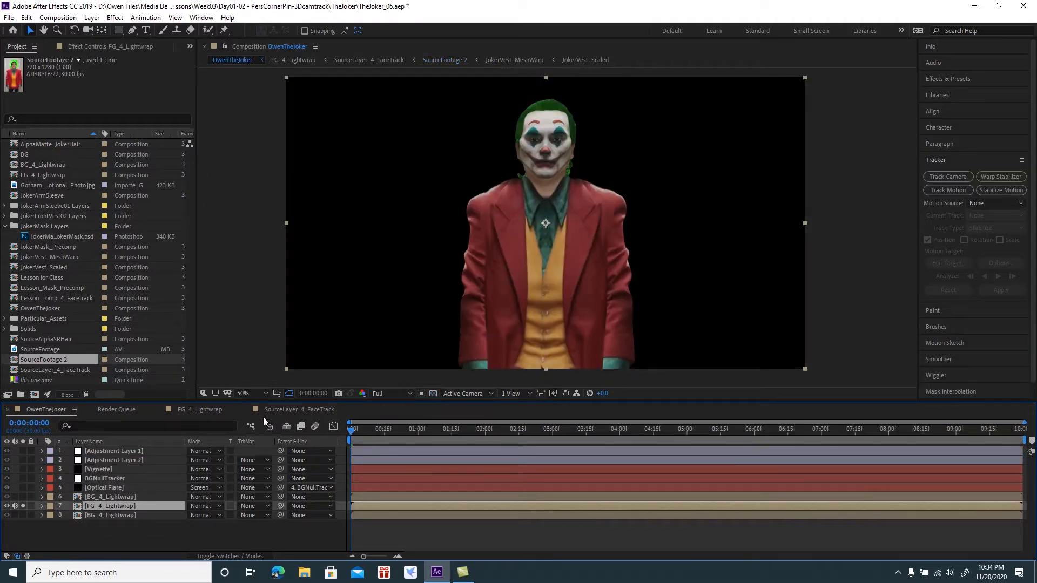
click(246, 410)
click(158, 409)
click(161, 537)
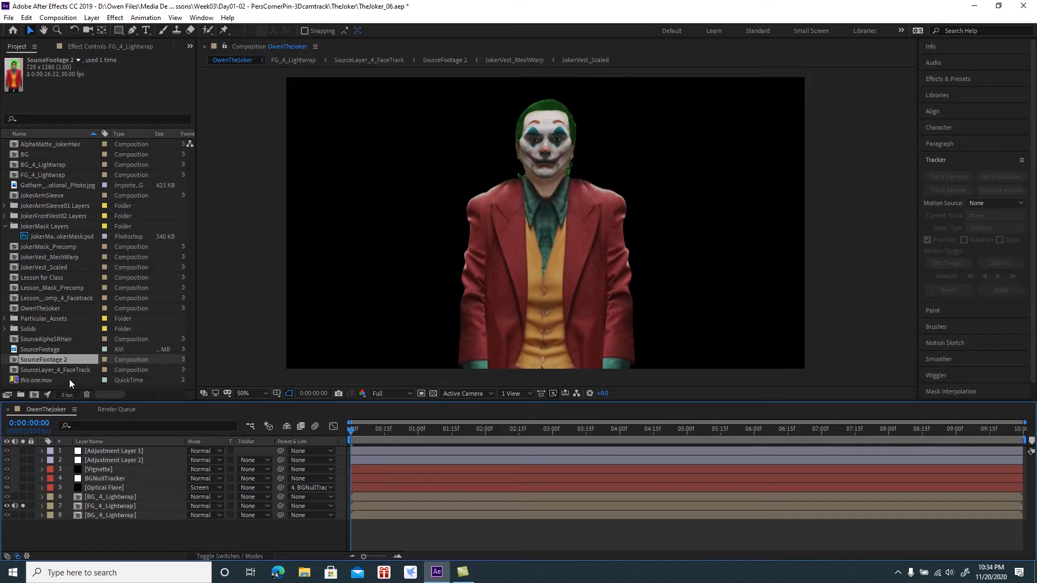
click(21, 381)
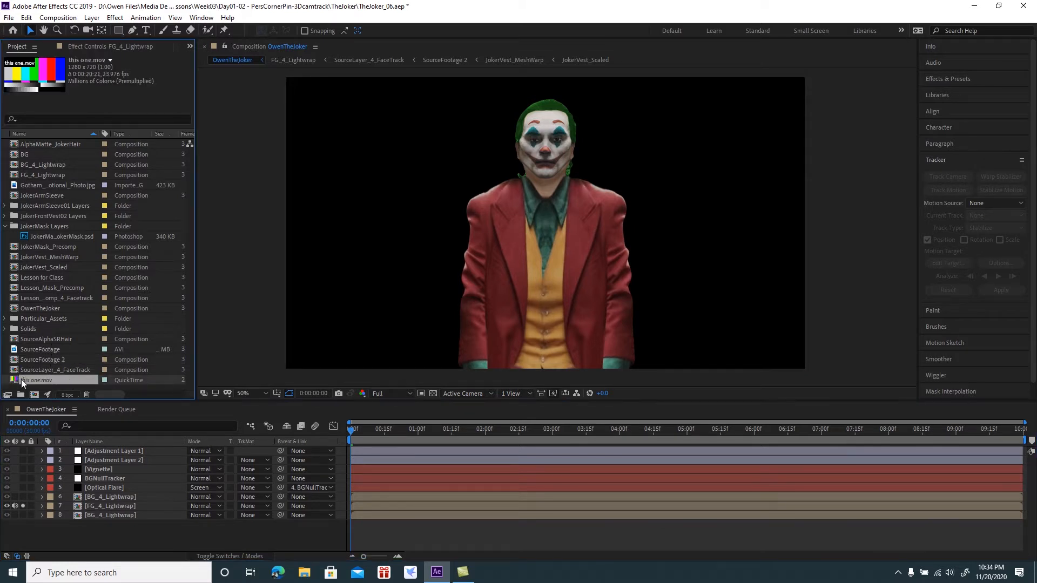
key(Delete)
- Interpret the SourceFootage clip with its frame rate conformed to 30 fps and create a new composition from it
click(15, 352)
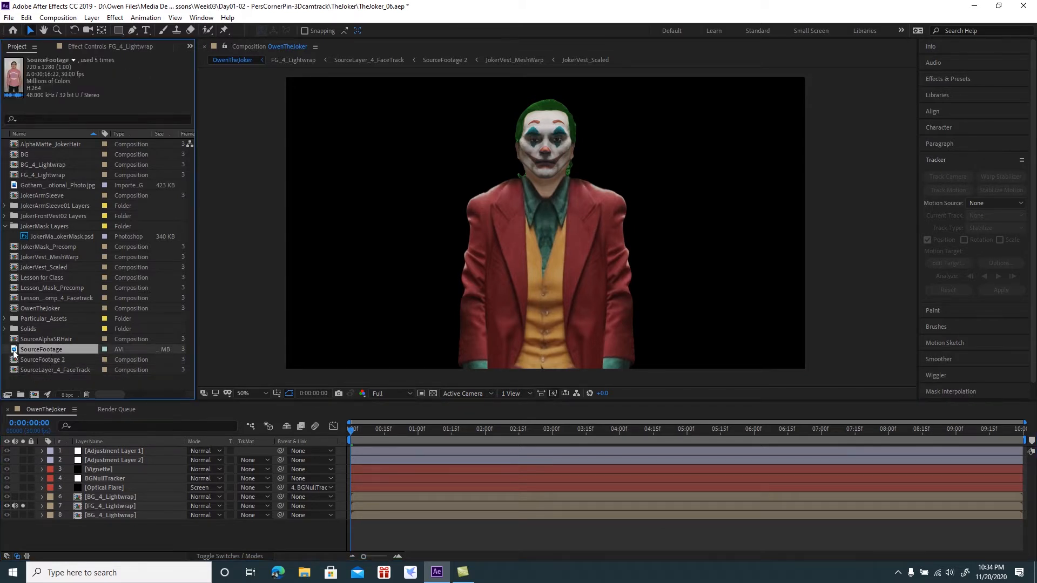
right_click(15, 352)
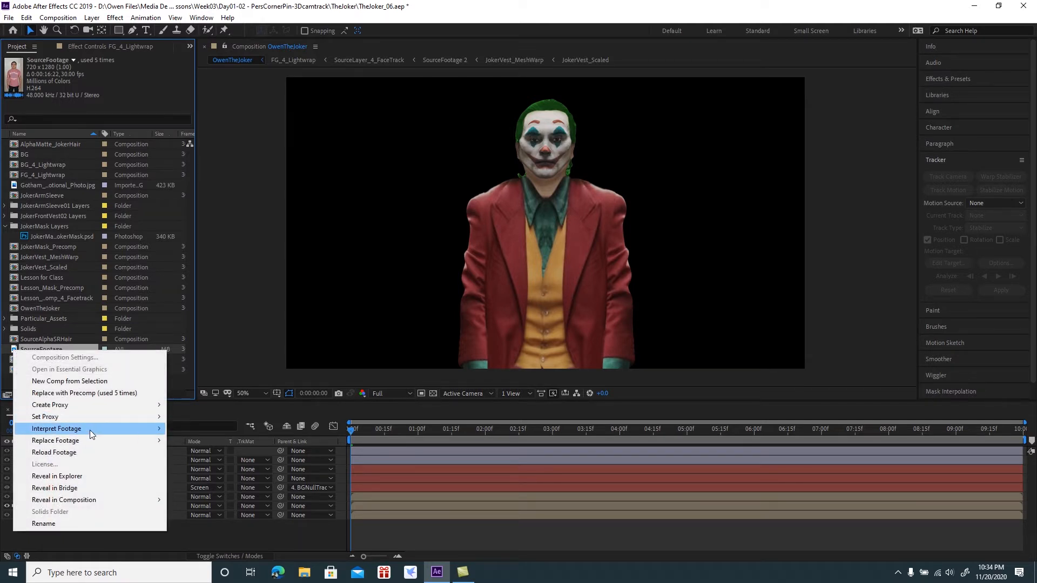
mouse_move(109, 428)
click(191, 430)
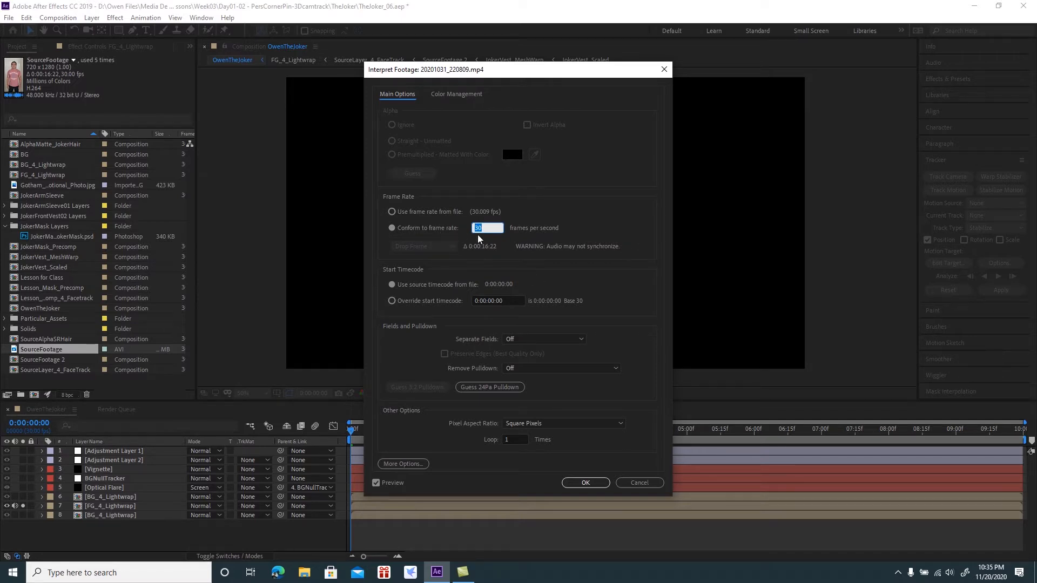
click(586, 484)
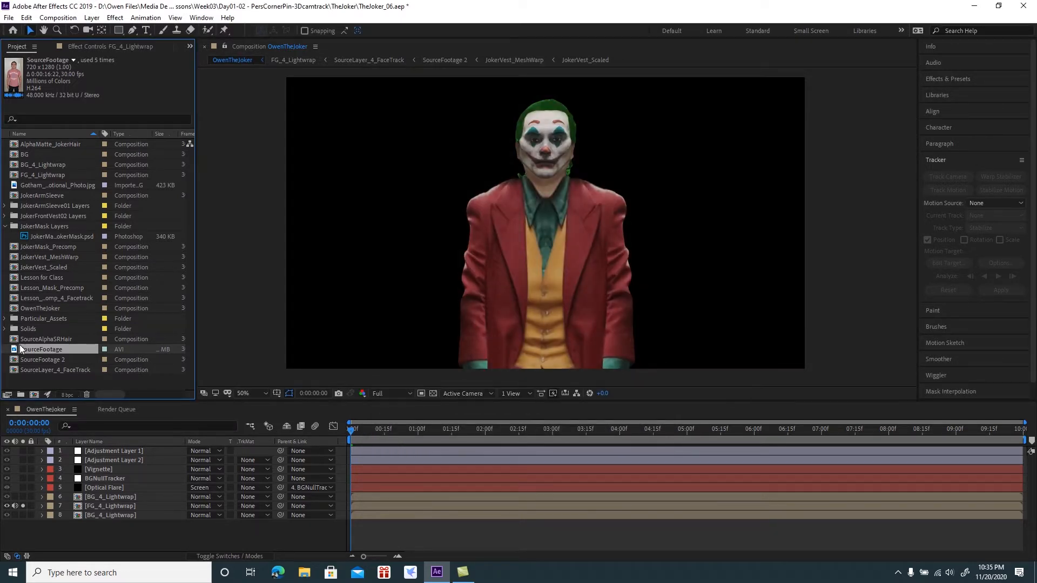
drag(15, 352, 36, 397)
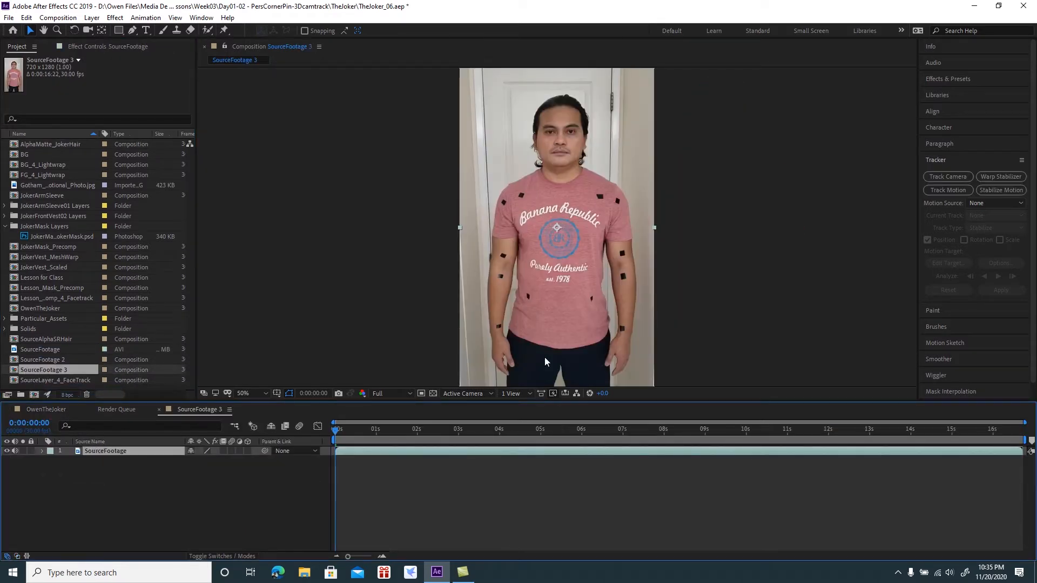
click(898, 572)
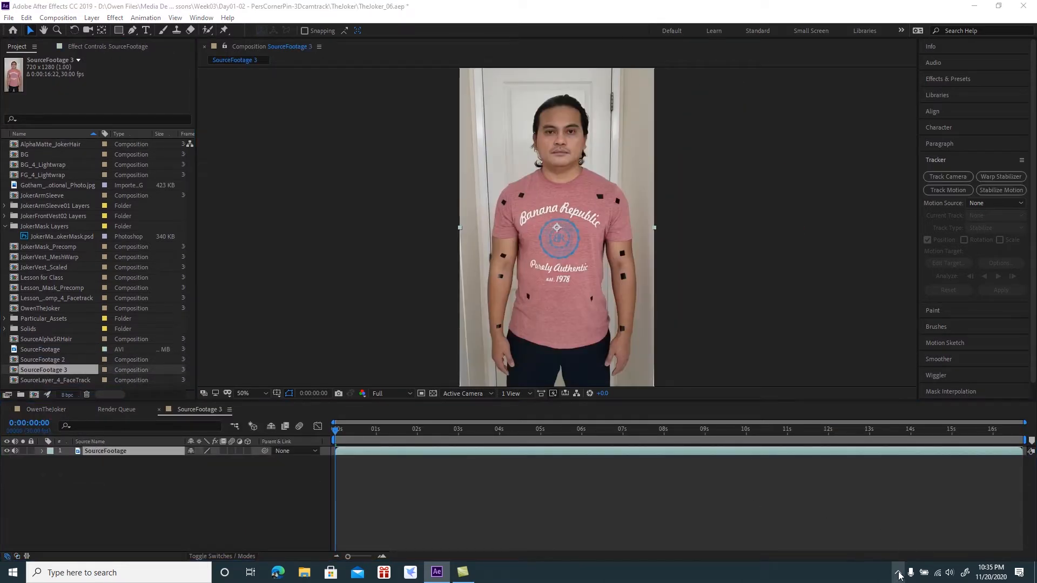
click(845, 573)
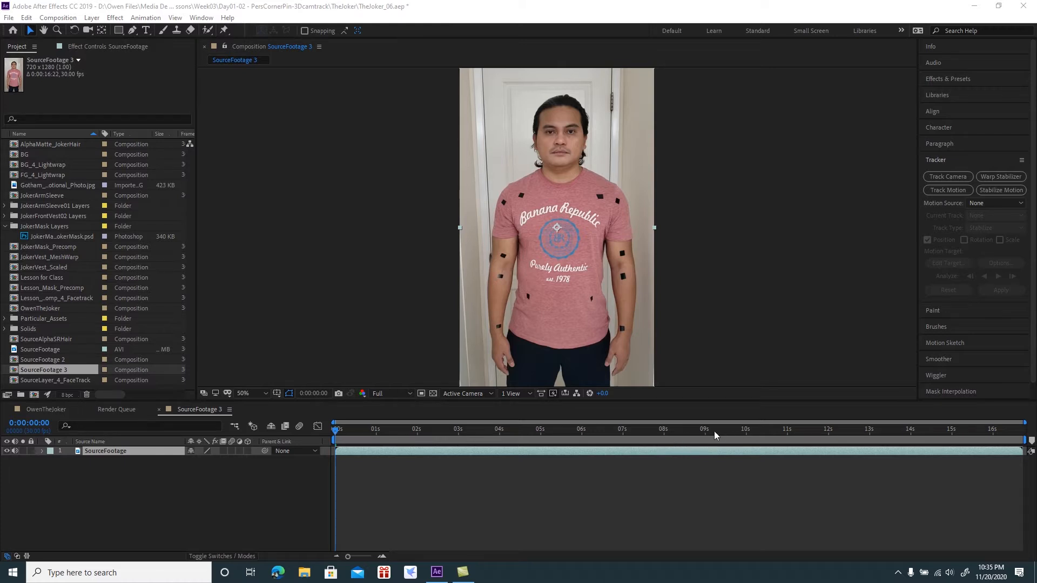
- Trim the end of the SourceFootage layer to the 9-second mark (0:00:09:00)
click(622, 432)
drag(622, 432, 704, 426)
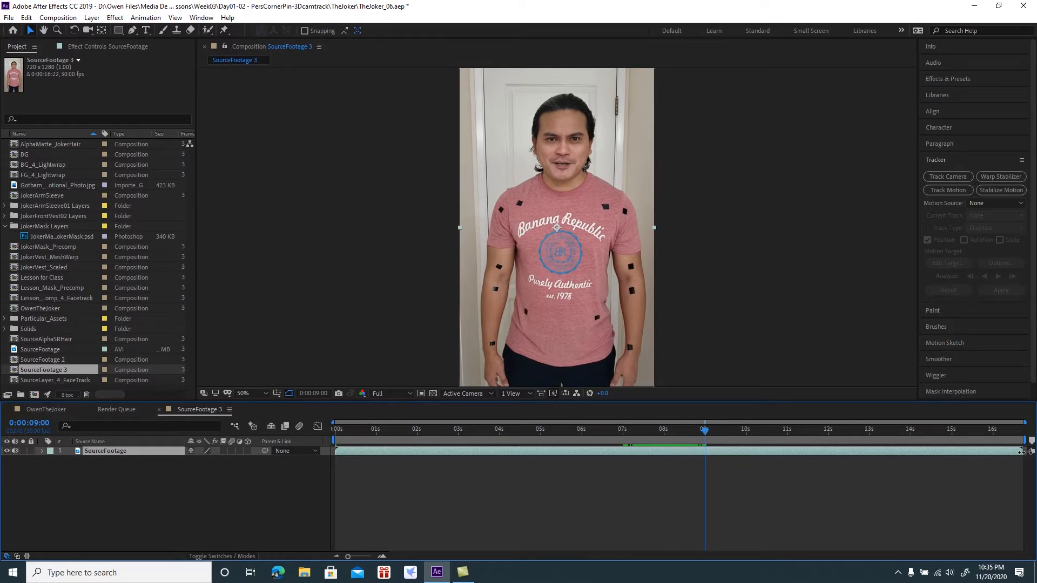
drag(1020, 451, 705, 460)
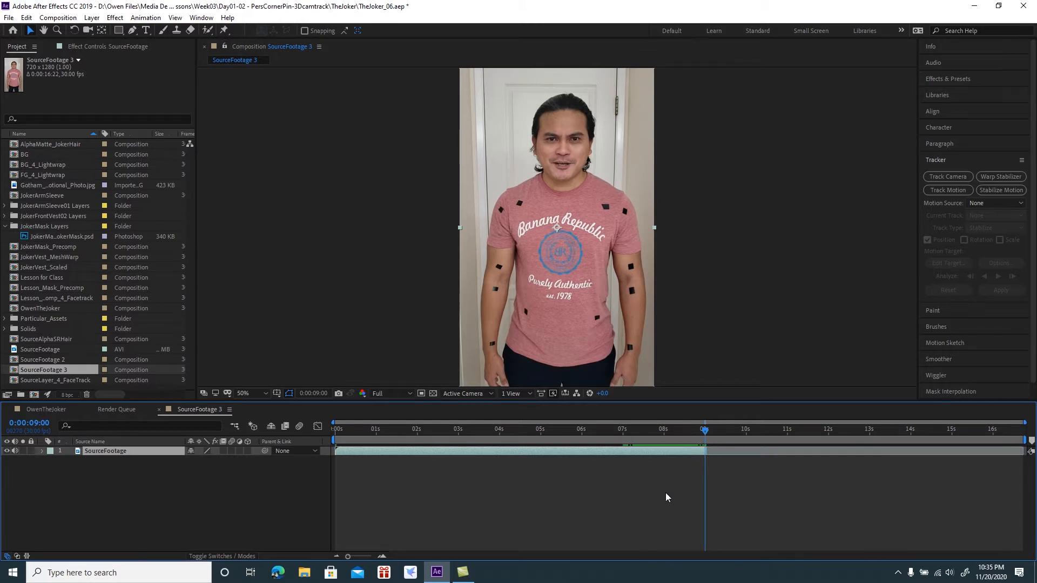
- Set the SourceFootage 3 composition's duration to 0:00:09:00 in its composition settings
key(ctrl+k)
double_click(611, 299)
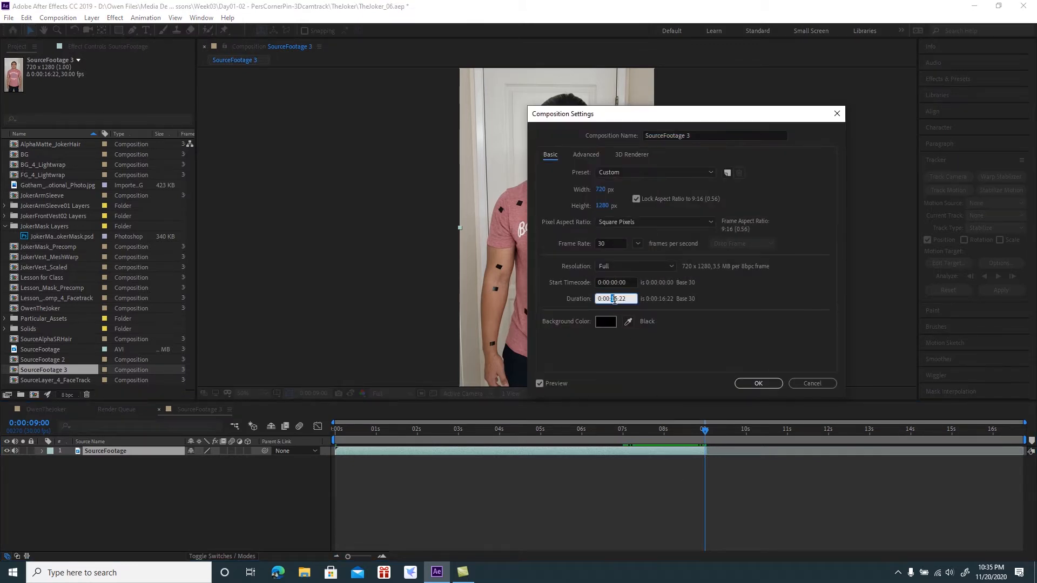
text(09)
drag(627, 299, 619, 299)
text(00)
click(758, 383)
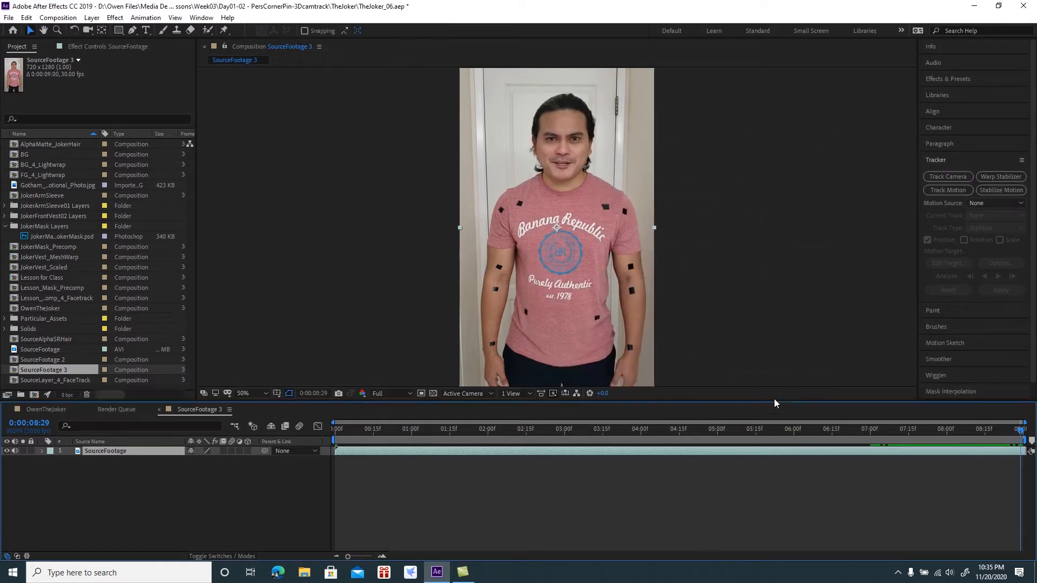
- Draw an elliptical mask around the man's head on the SourceFootage layer at the first frame
click(461, 488)
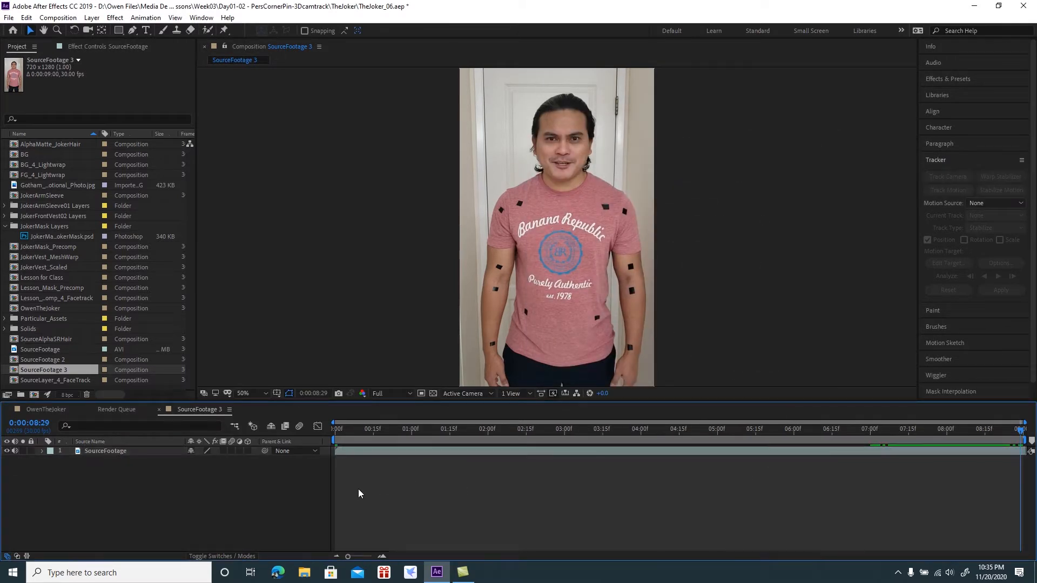
drag(437, 431, 332, 433)
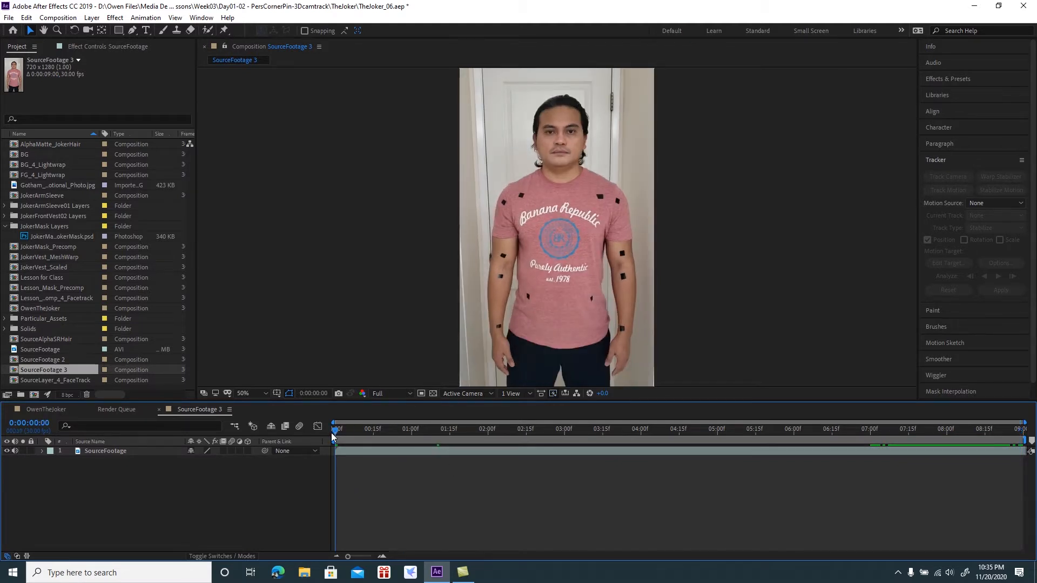
click(112, 450)
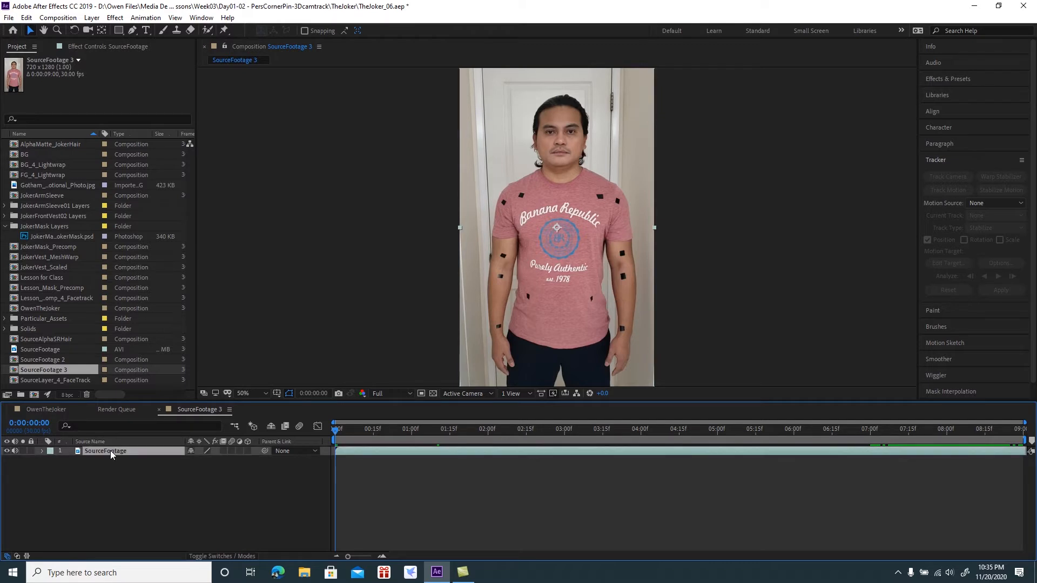
click(118, 31)
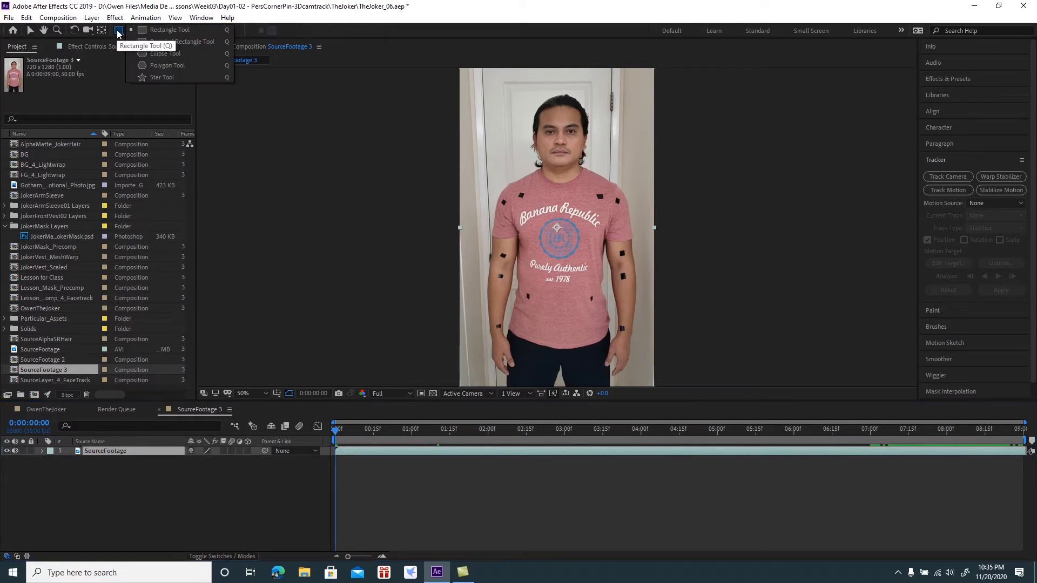
click(164, 52)
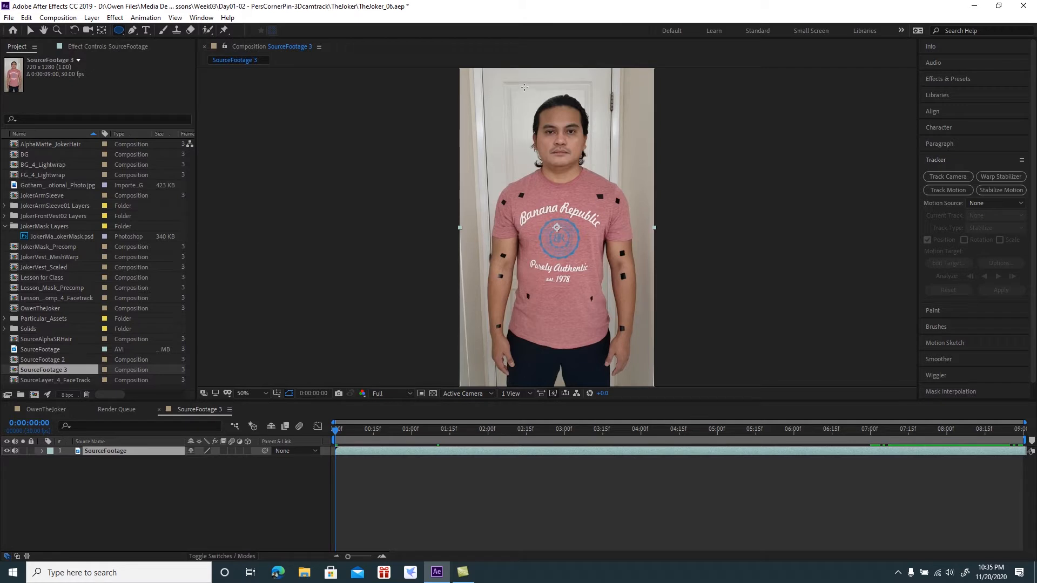
drag(528, 86, 594, 181)
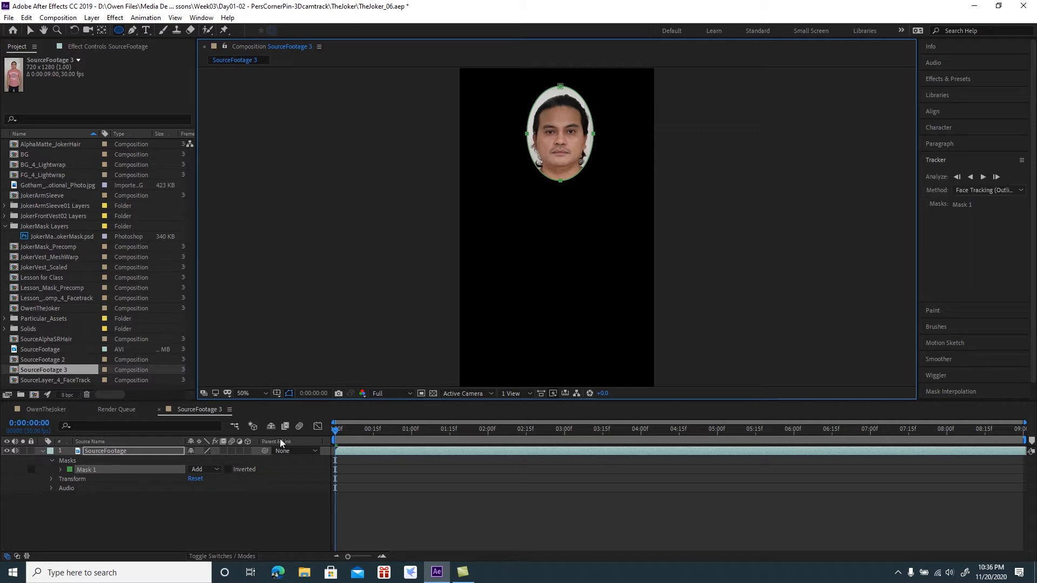
- Start mask tracking for Mask 1 and set the tracking method to Face Tracking (Detailed Features)
click(92, 469)
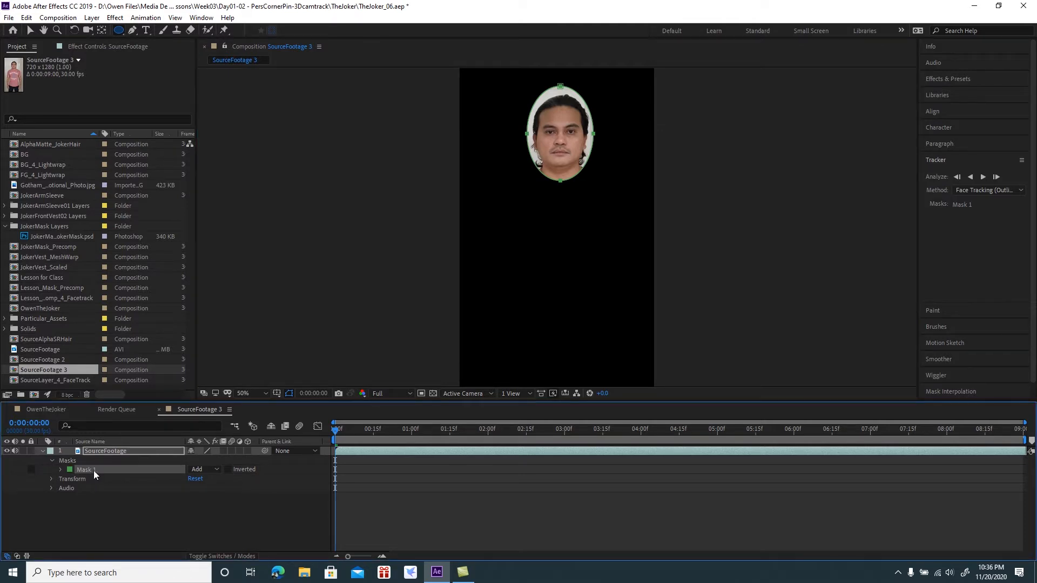
right_click(95, 469)
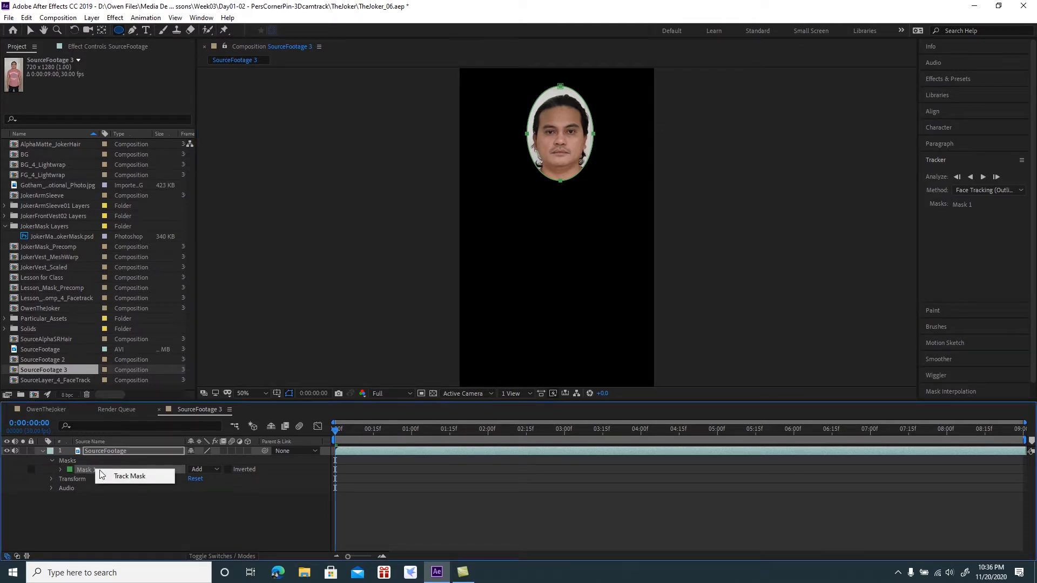
click(128, 476)
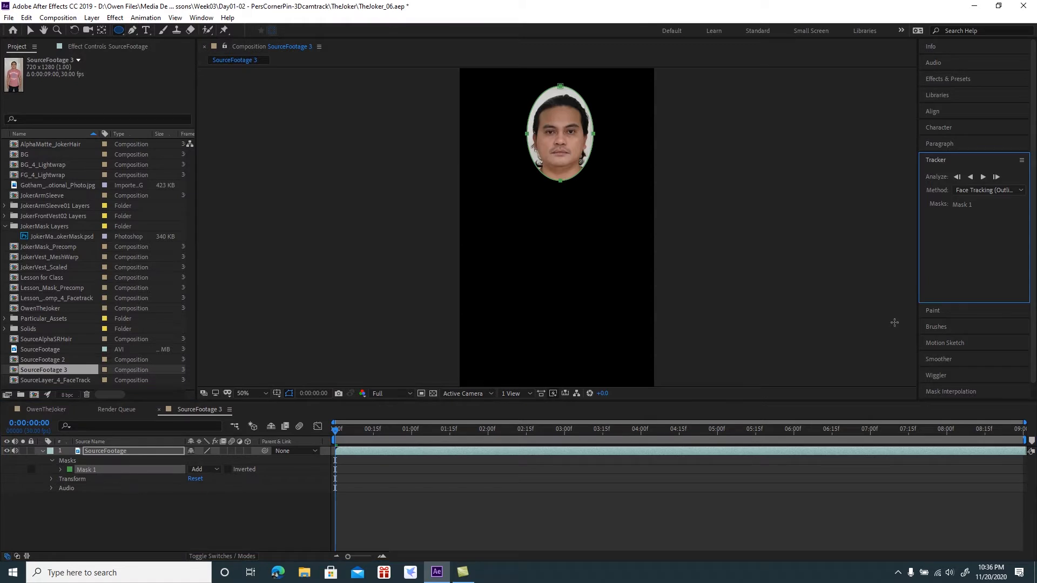
click(989, 192)
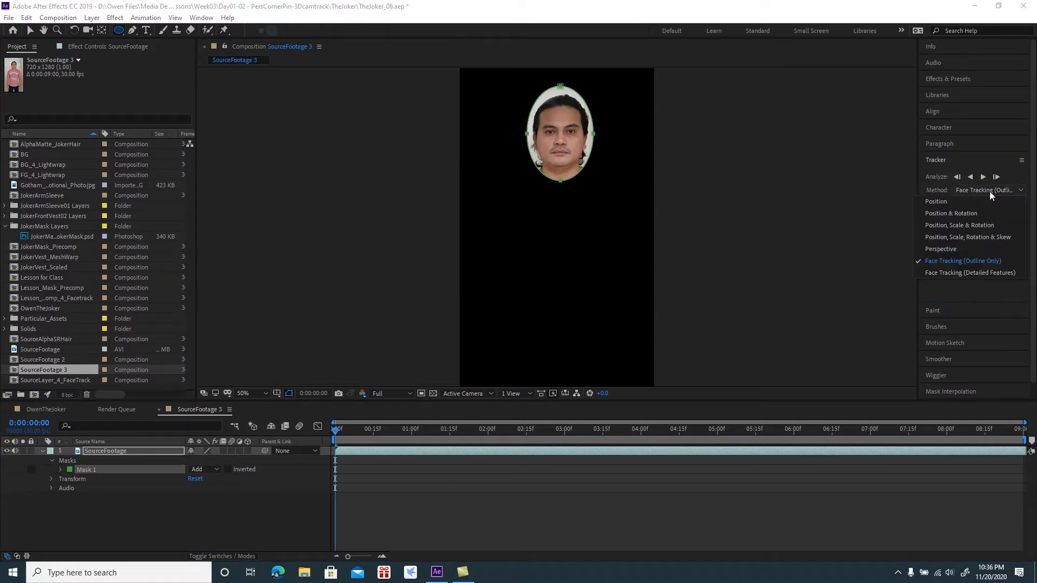
click(981, 272)
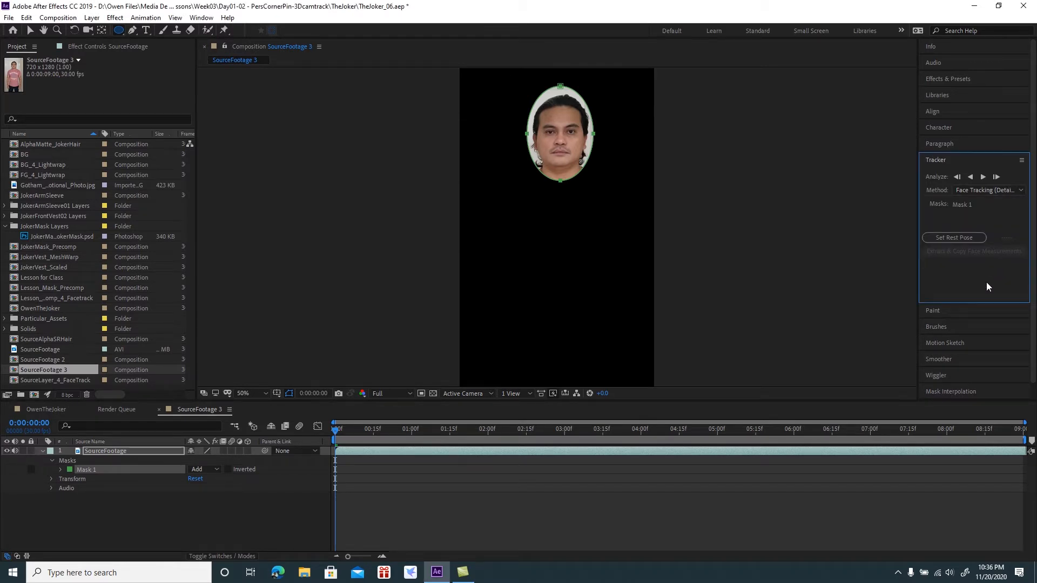
click(997, 190)
click(980, 273)
- Set the face's rest pose at 0:00:00:00 and analyze the face track forward through the whole clip
click(957, 239)
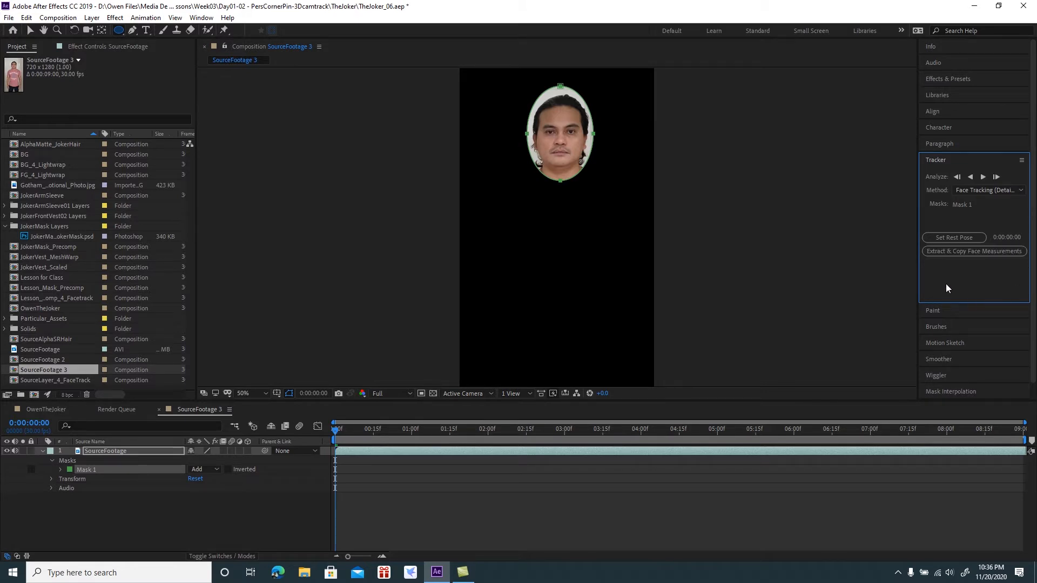
click(983, 178)
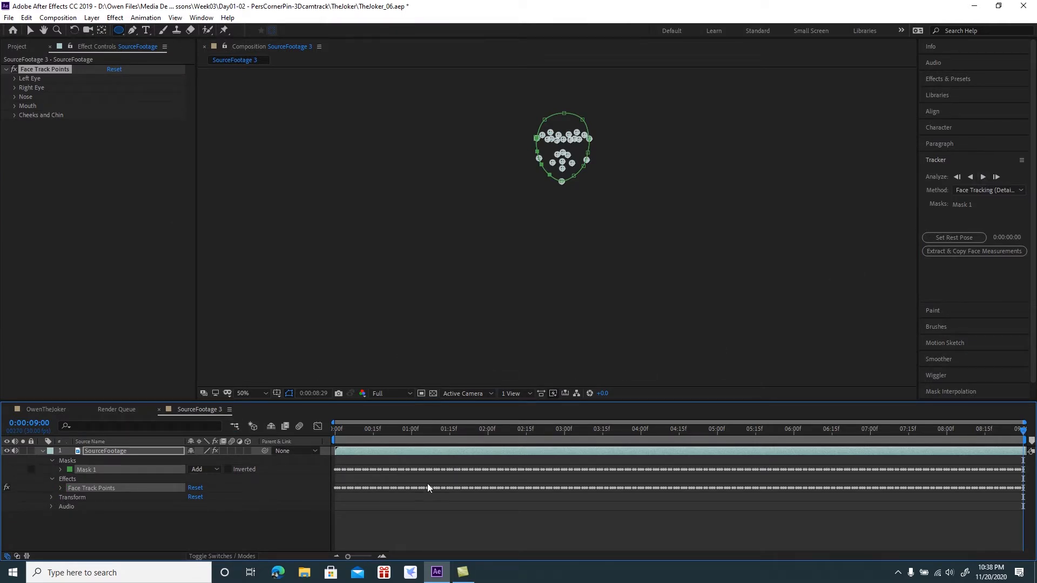
- Review the tracked face points on the man's face by scrubbing from the clip's end back to 0:00:00:00
click(1019, 430)
drag(1020, 433, 593, 432)
scroll(572, 203, up, 1)
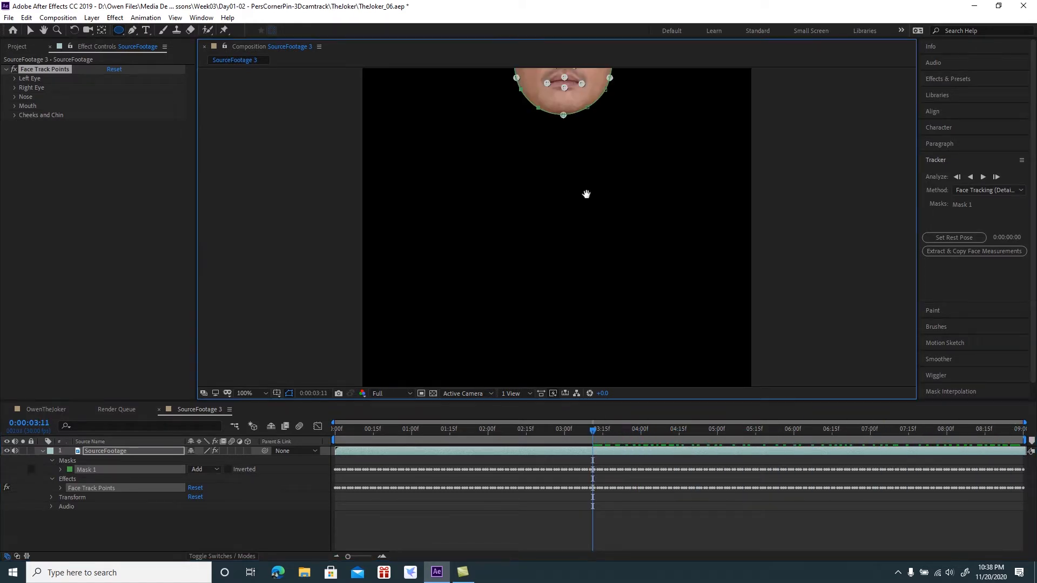
drag(590, 176, 596, 303)
scroll(642, 265, up, 1)
drag(687, 269, 662, 302)
drag(592, 433, 334, 435)
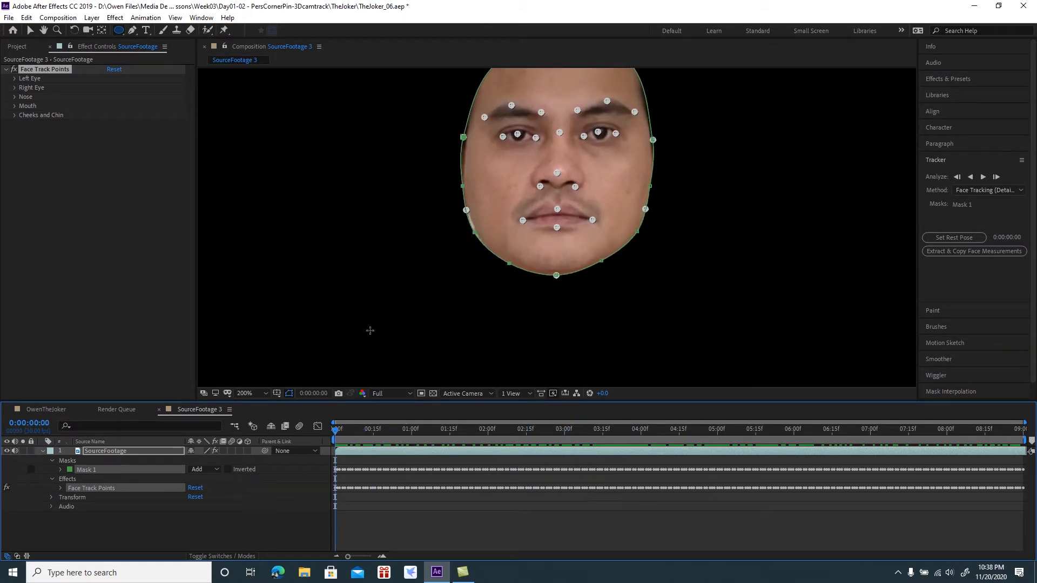
- Fit the composition in the viewer and set Mask 1's mode to None on the SourceFootage layer
click(255, 393)
click(253, 200)
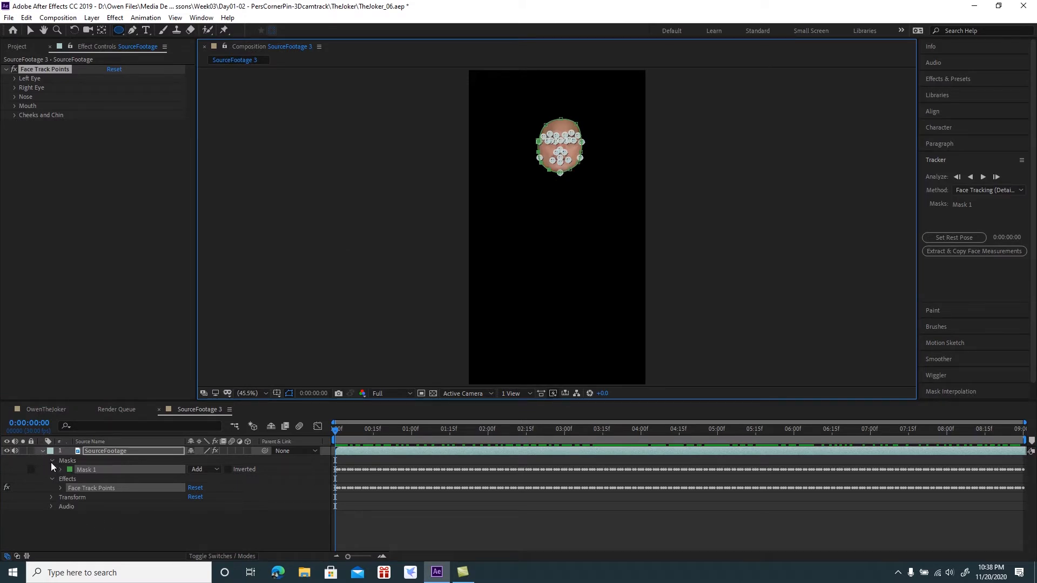
click(209, 467)
click(210, 478)
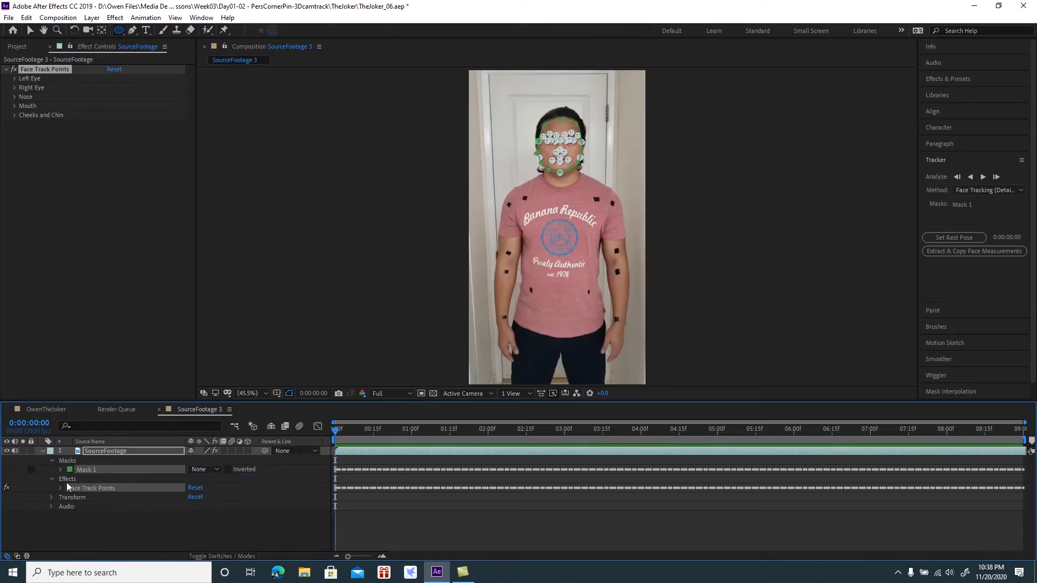
click(43, 451)
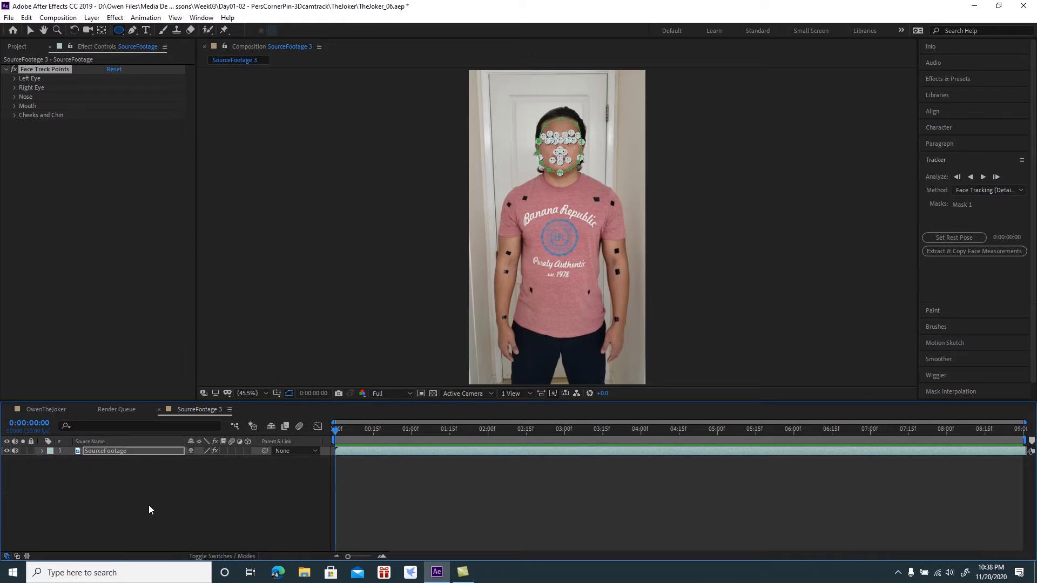
click(147, 510)
click(98, 452)
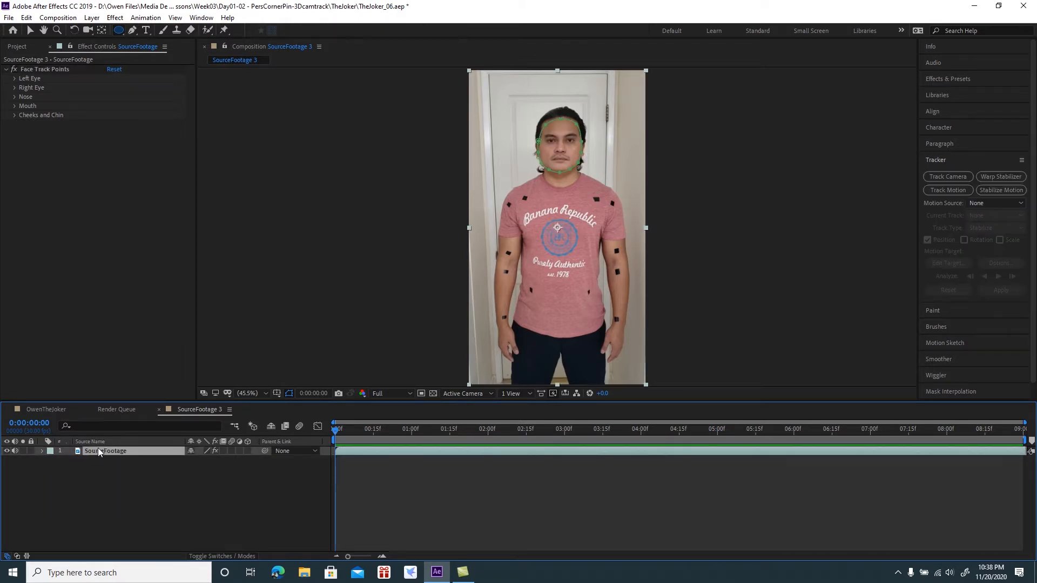
click(187, 499)
- Examine the tracked Left Eye properties of the SourceFootage layer's Face Track Points effect in an enlarged timeline
click(41, 451)
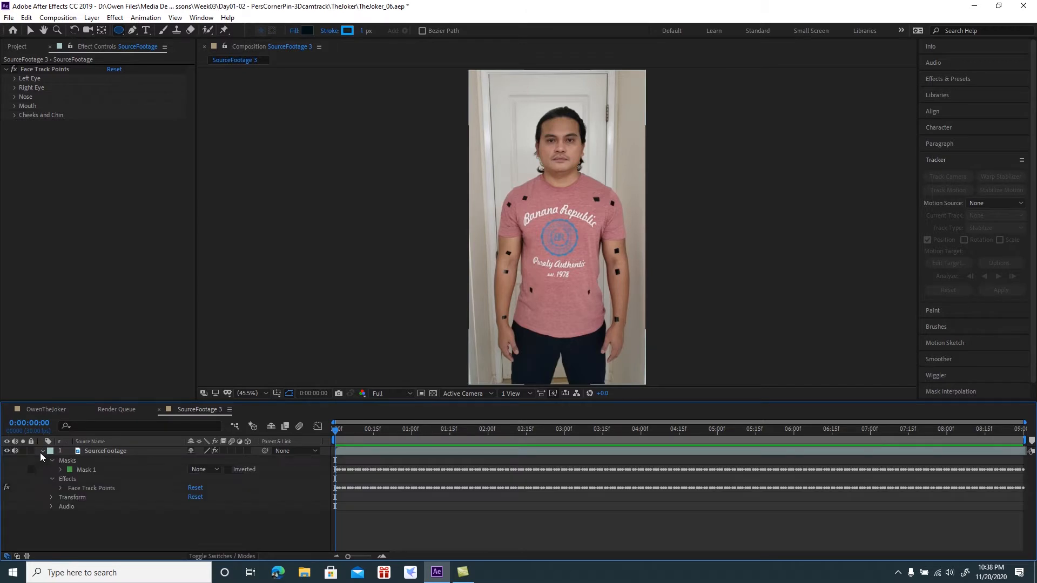
click(60, 488)
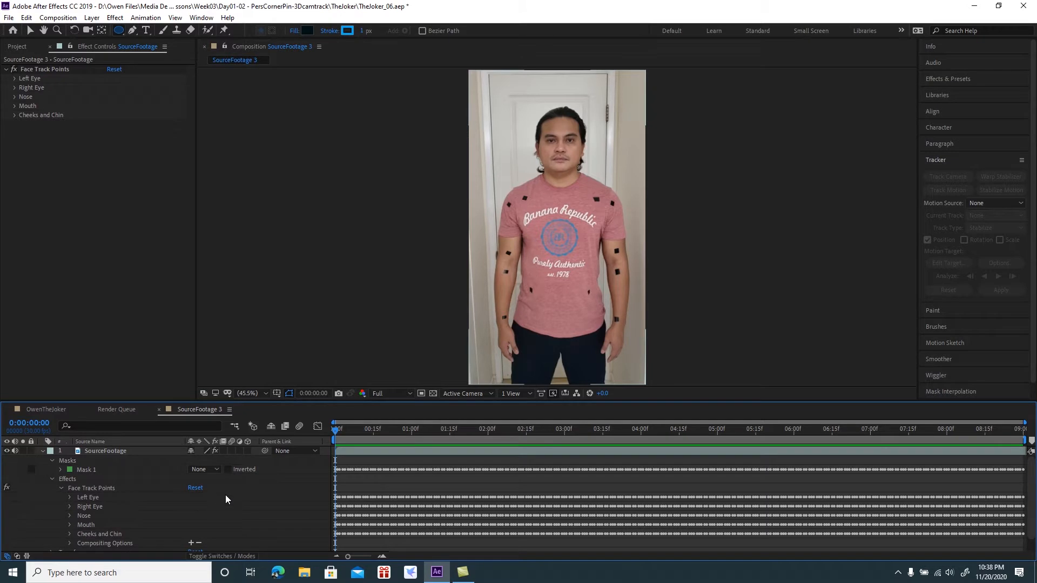
key(grave)
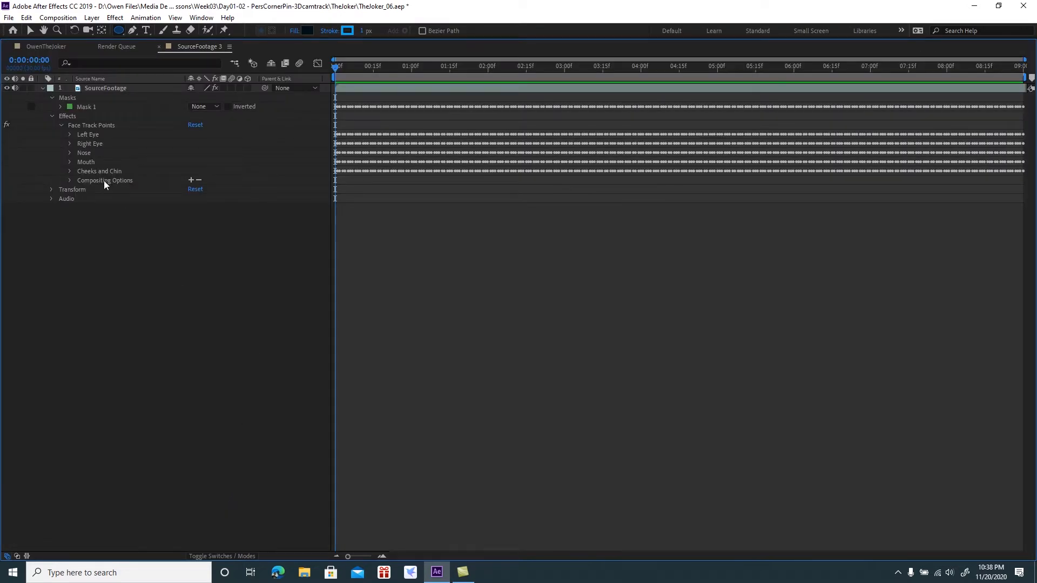
click(70, 134)
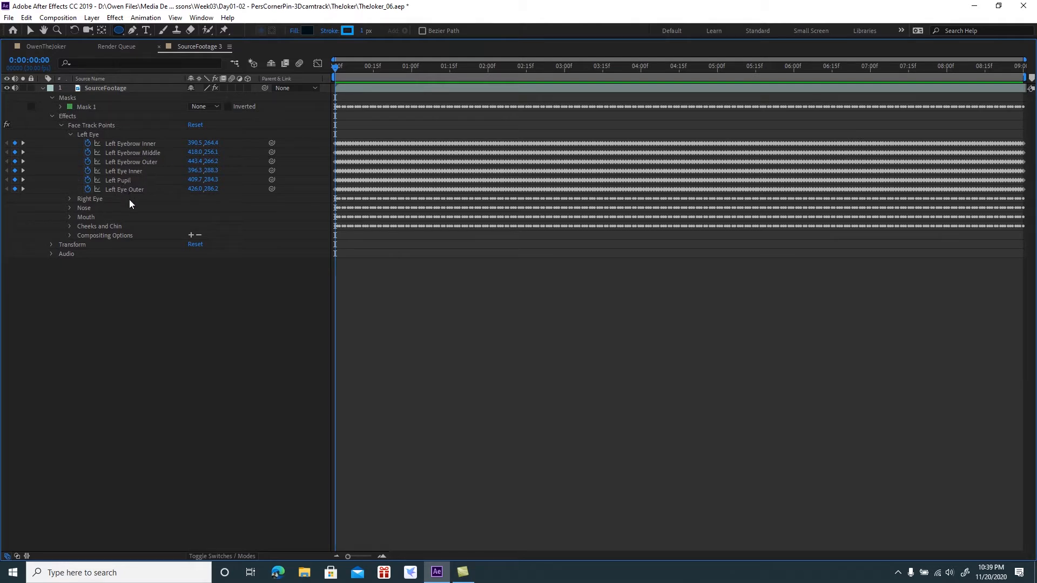
key(grave)
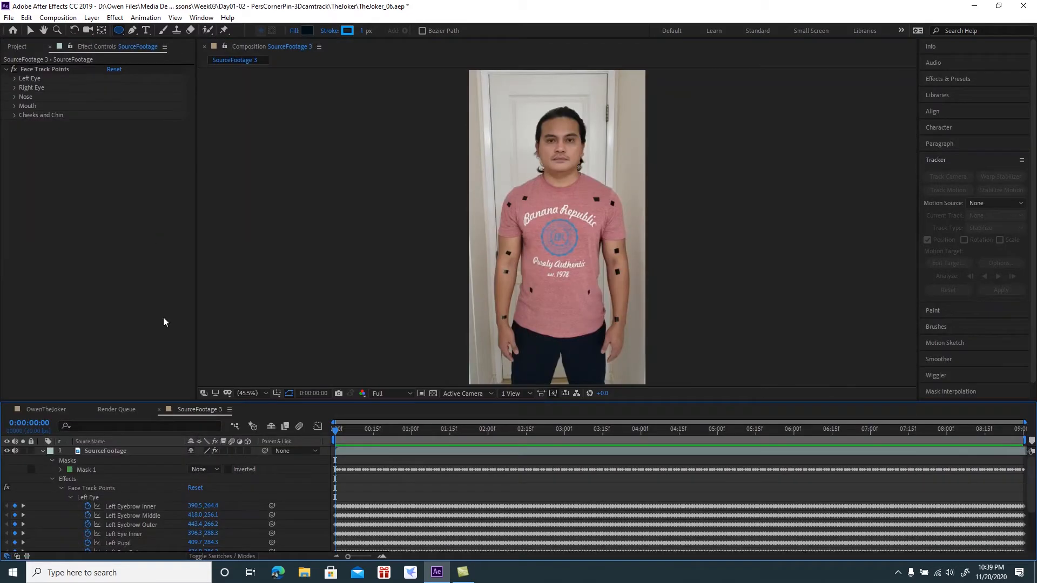
- Examine the man's eyes and eyebrows up close against the Left Eye track points, and collapse the SourceFootage layer
scroll(545, 184, up, 4)
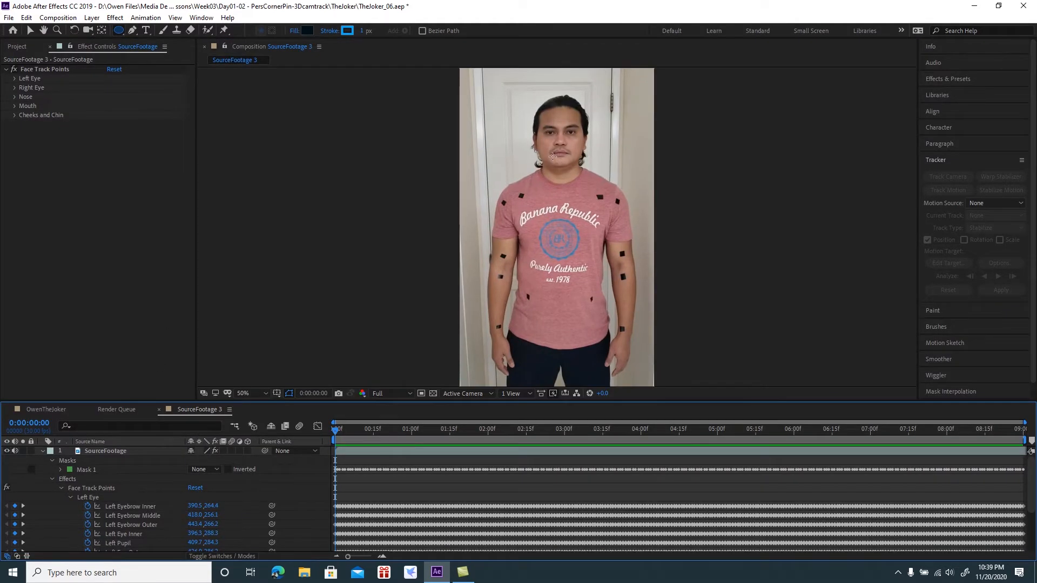
drag(562, 146, 583, 314)
drag(583, 214, 578, 273)
drag(588, 177, 573, 272)
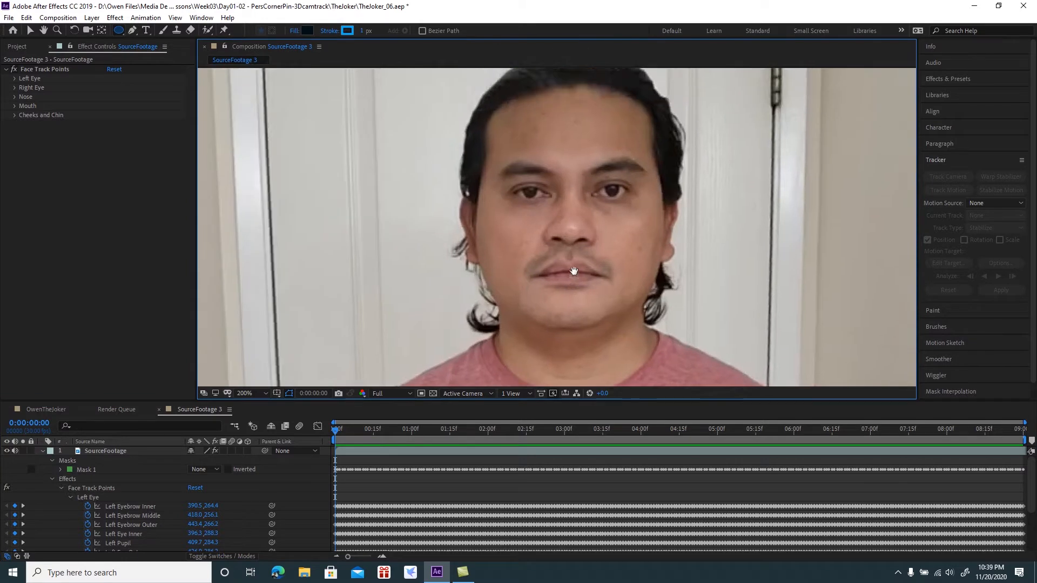
scroll(580, 241, up, 1)
drag(564, 230, 545, 275)
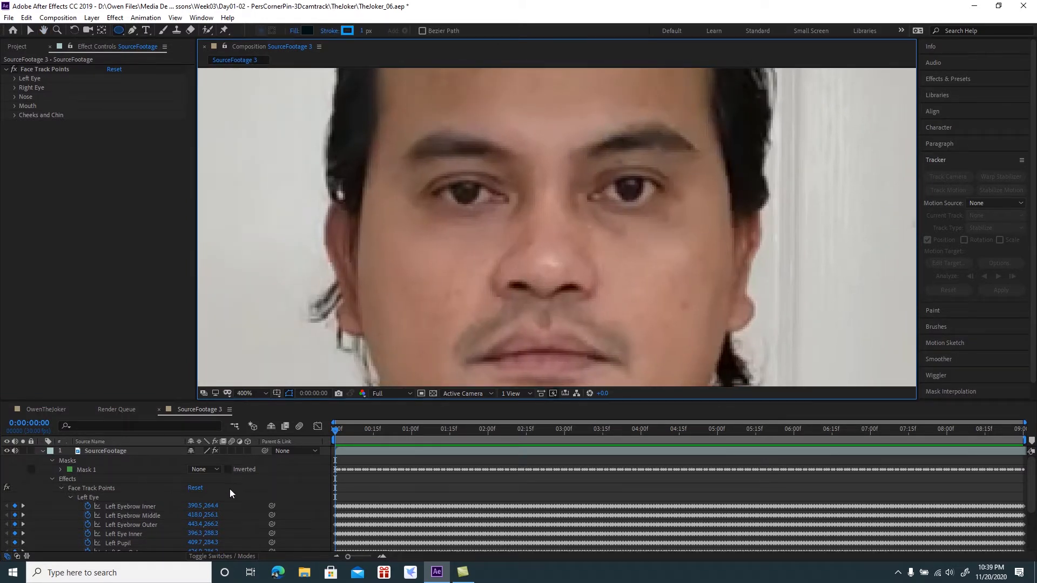
scroll(1032, 498, down, 2)
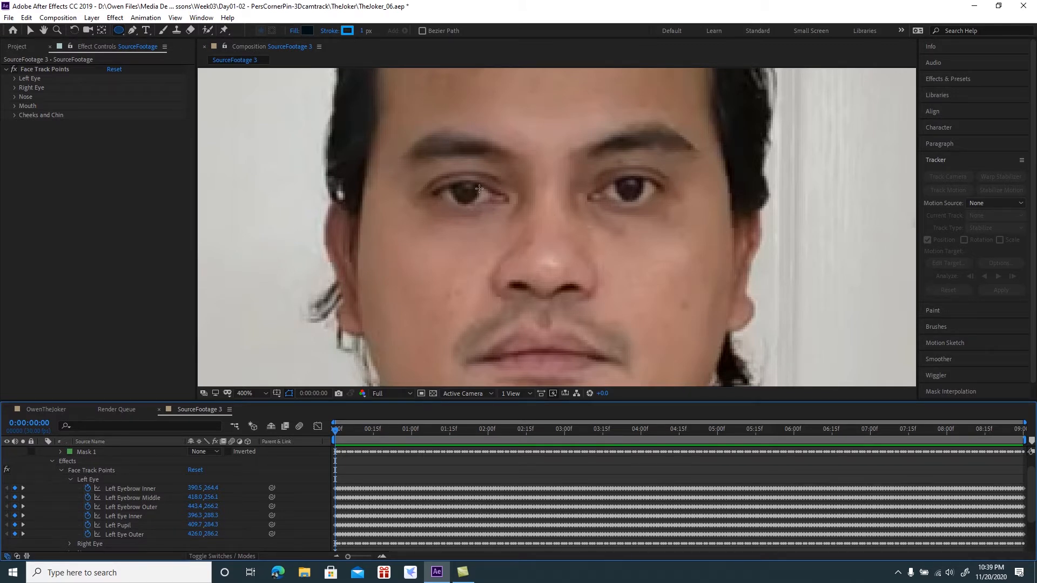
scroll(501, 223, down, 3)
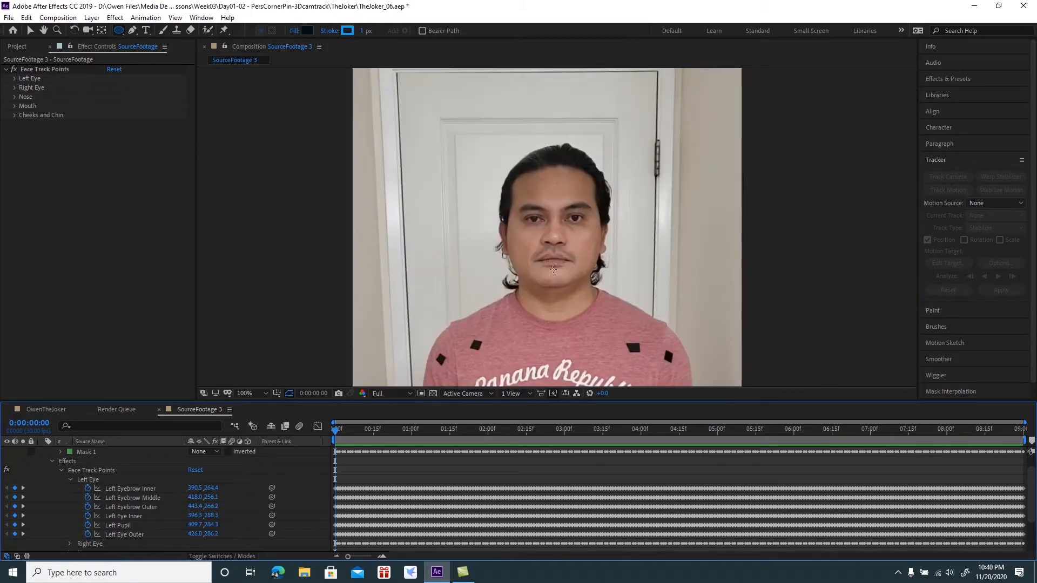
scroll(559, 278, down, 1)
mouse_move(548, 297)
mouse_down()
mouse_move(545, 263)
mouse_move(549, 290)
mouse_up()
scroll(83, 480, up, 1)
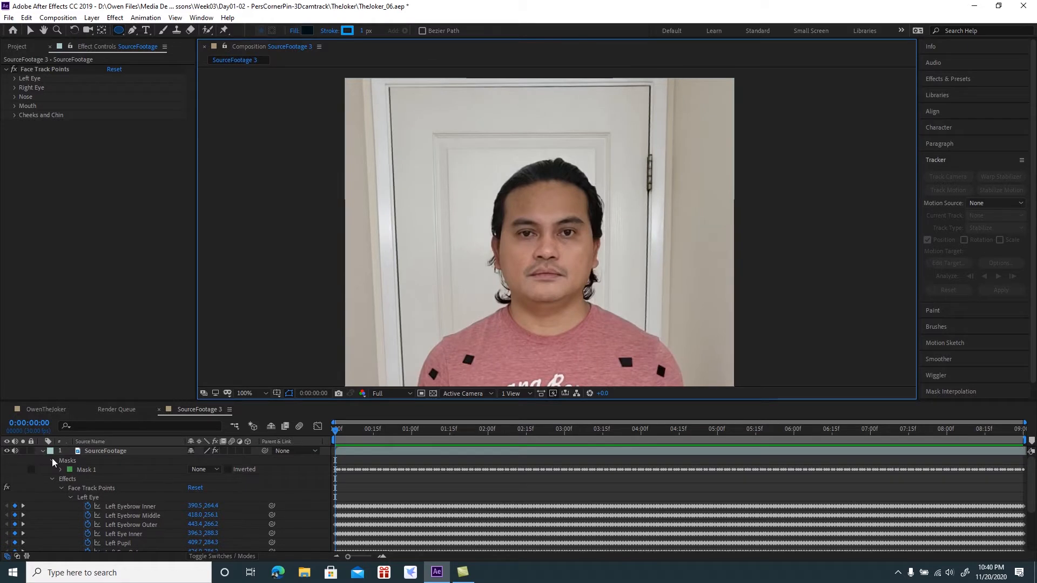
click(43, 451)
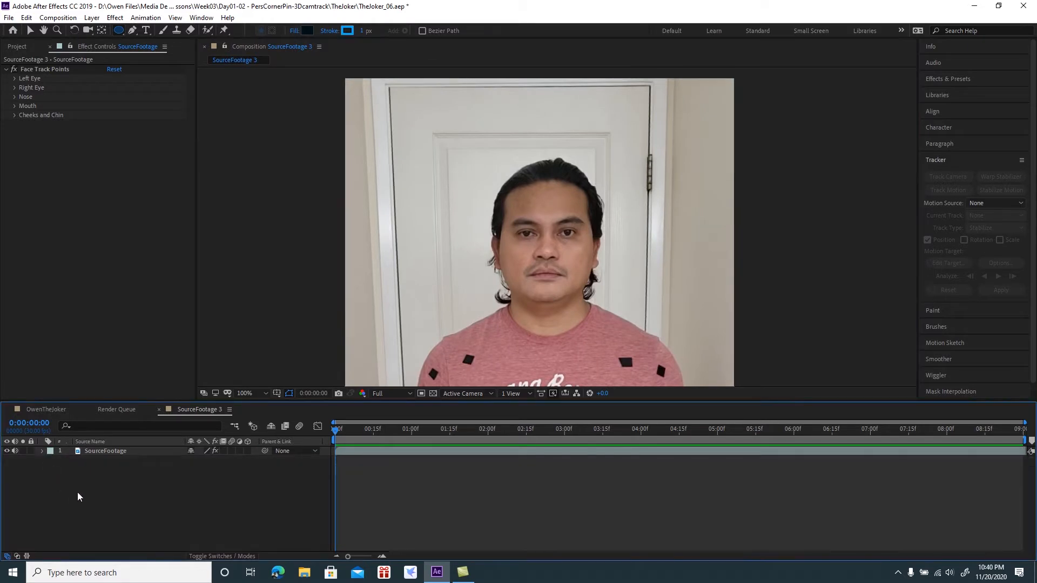
- Add JokerMask.psd to SourceFootage 3 above the SourceFootage layer and save the project
click(18, 48)
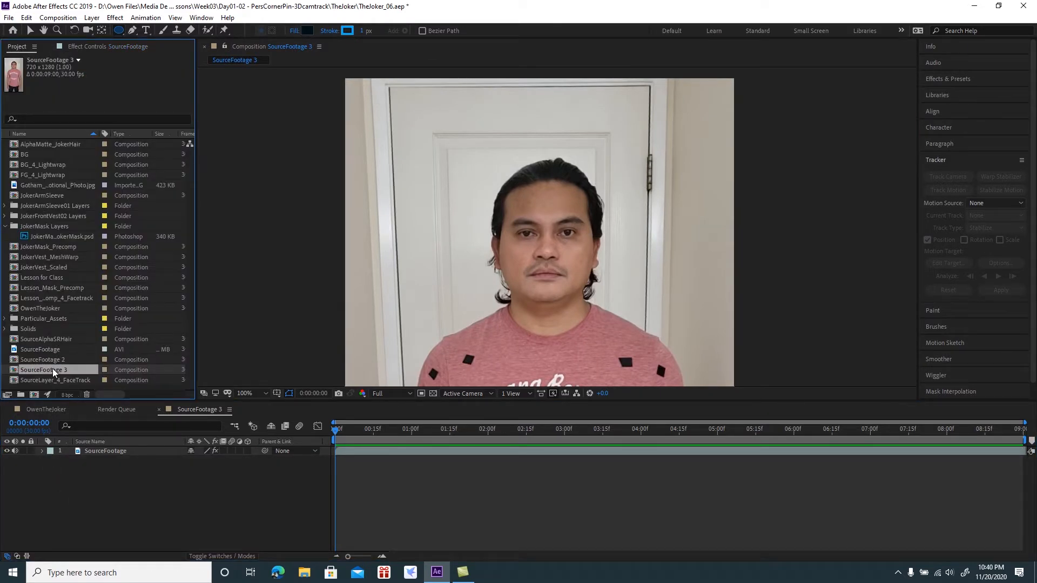
click(47, 238)
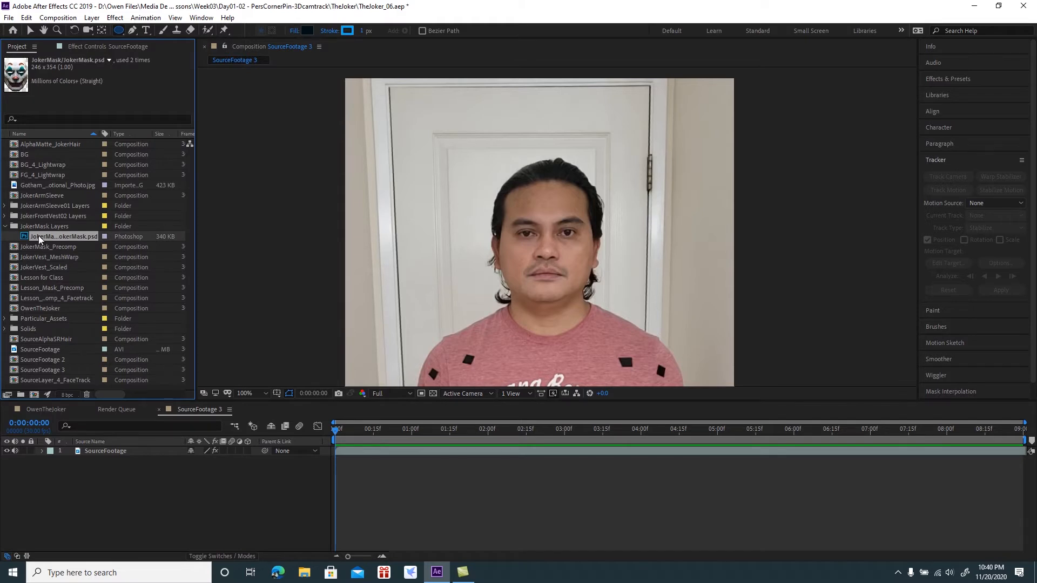
drag(41, 238, 90, 448)
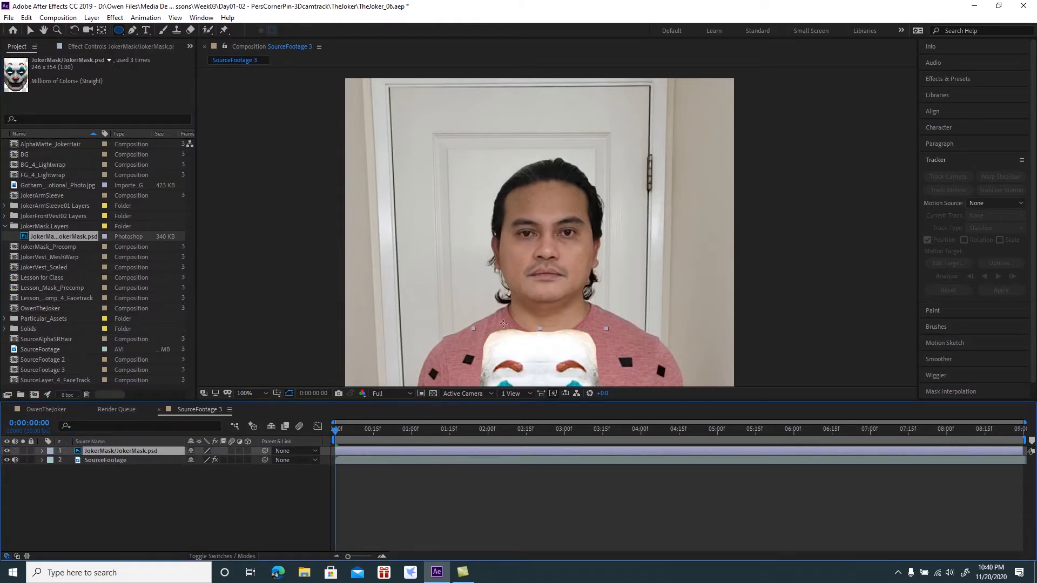
click(30, 30)
drag(621, 311, 617, 249)
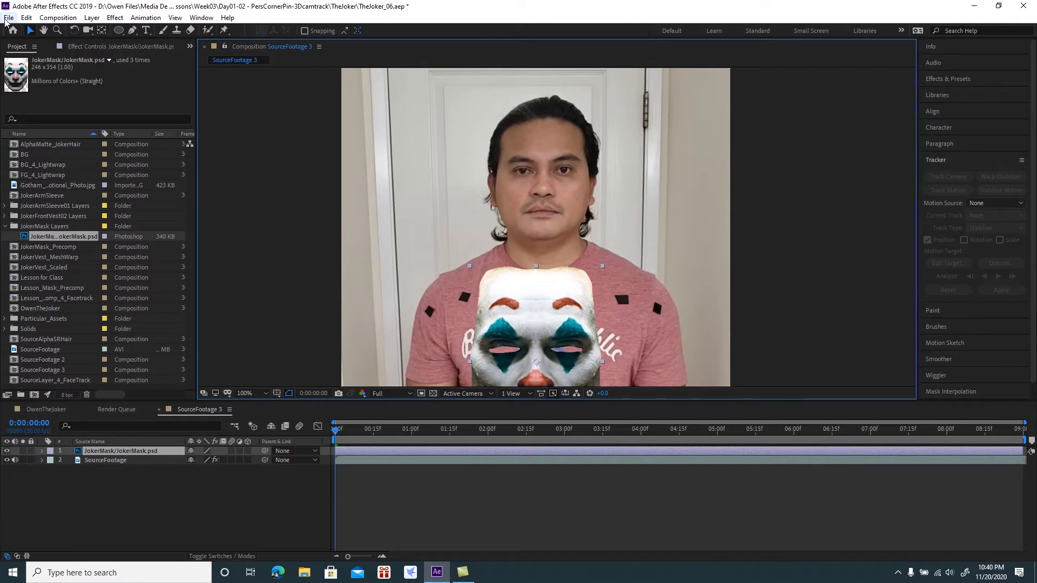
click(8, 17)
click(21, 117)
- Move the Joker mask onto the man's face and scale it down proportionally to fit his head
key(comma)
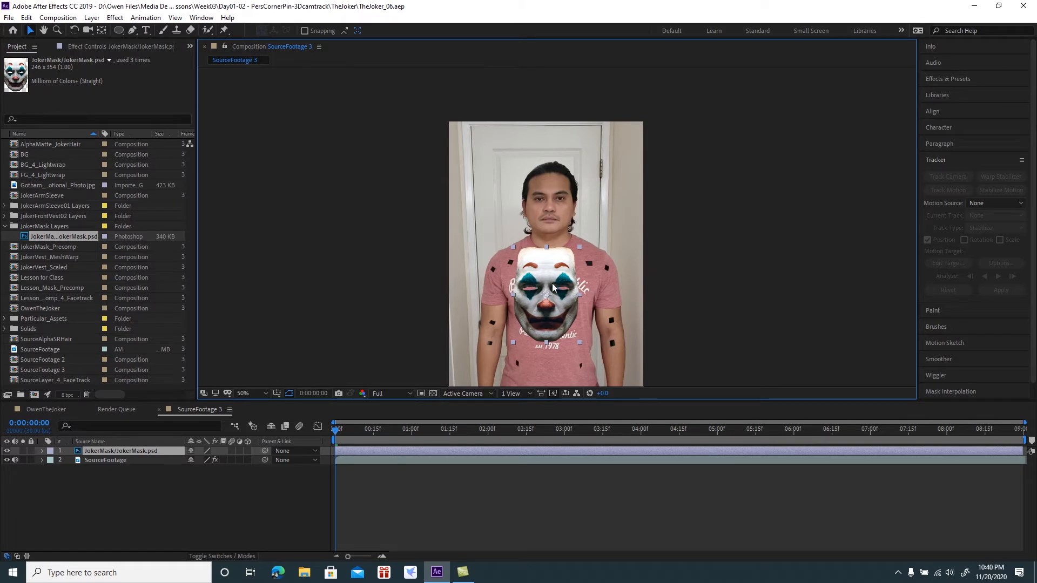
drag(544, 278, 589, 244)
key(period)
key(period)
key(comma)
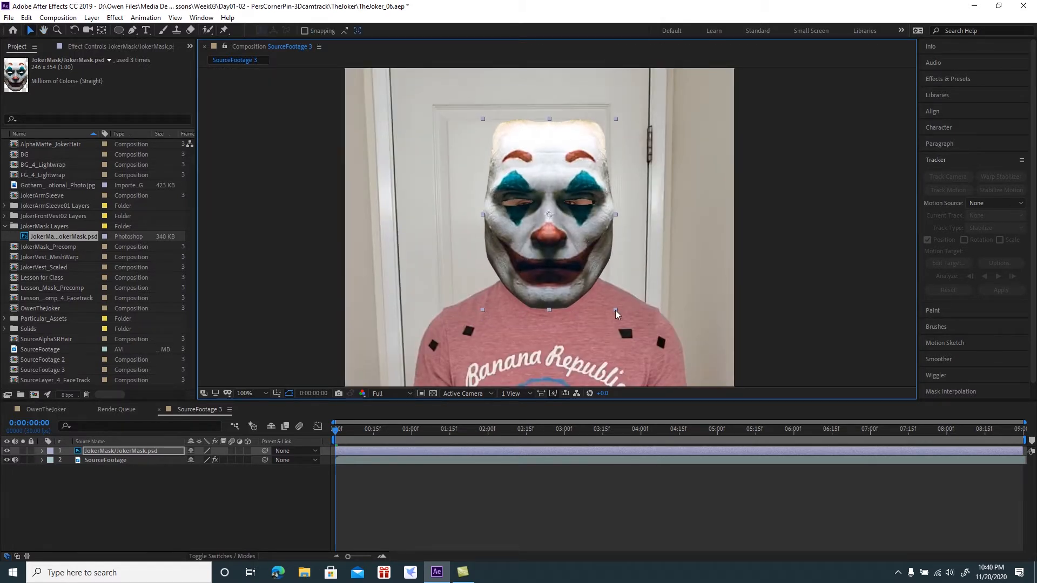
drag(616, 311, 596, 283)
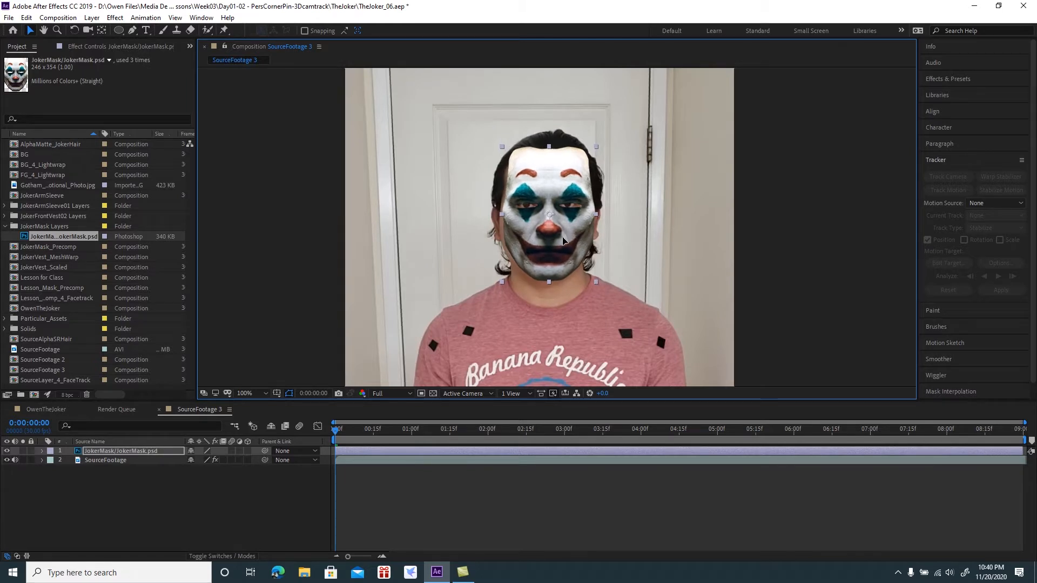
drag(565, 242, 562, 240)
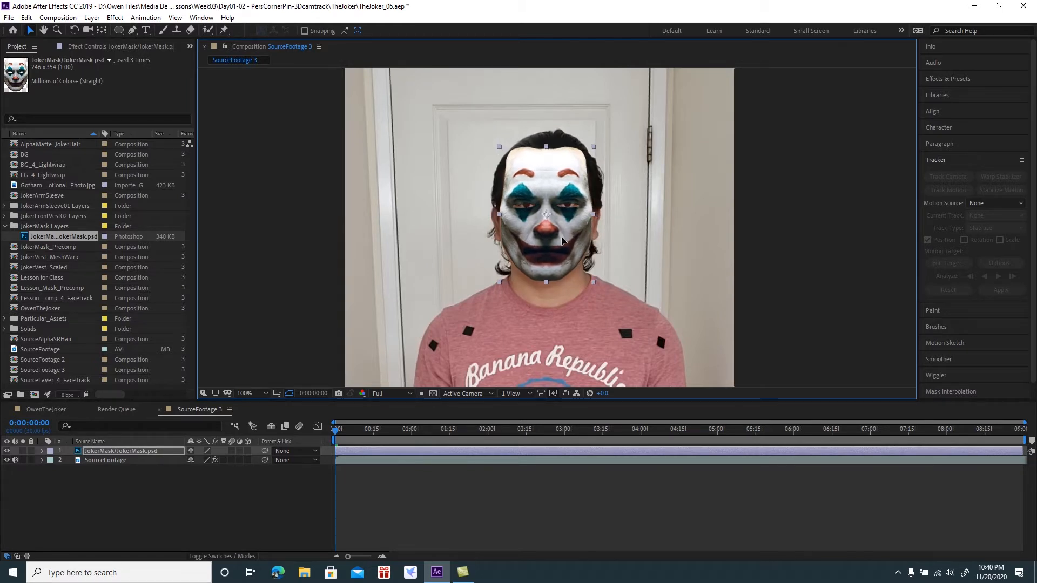
- Set the JokerMask layer's opacity to 50%
click(130, 451)
key(t)
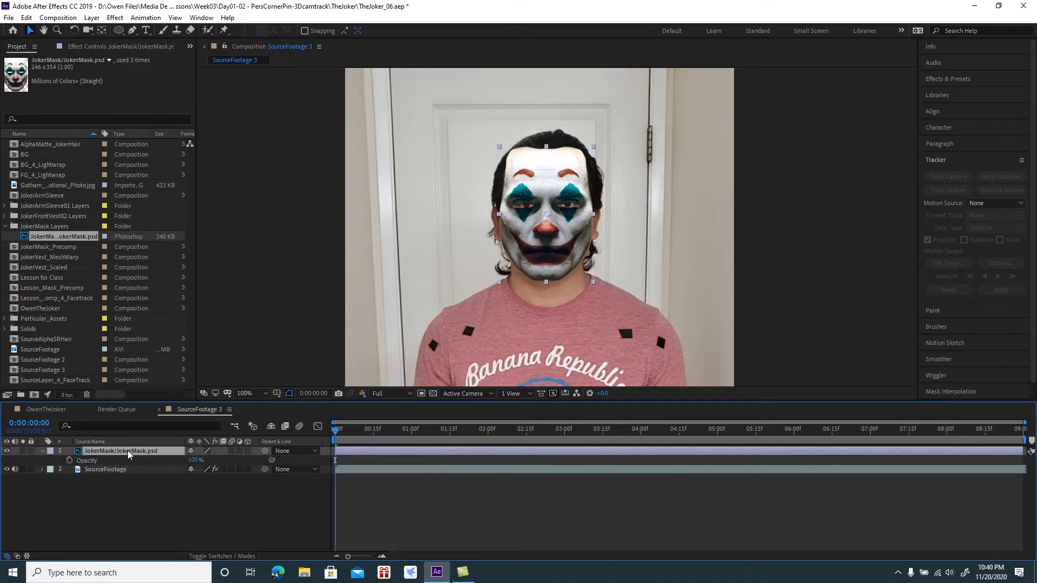
drag(192, 462, 168, 458)
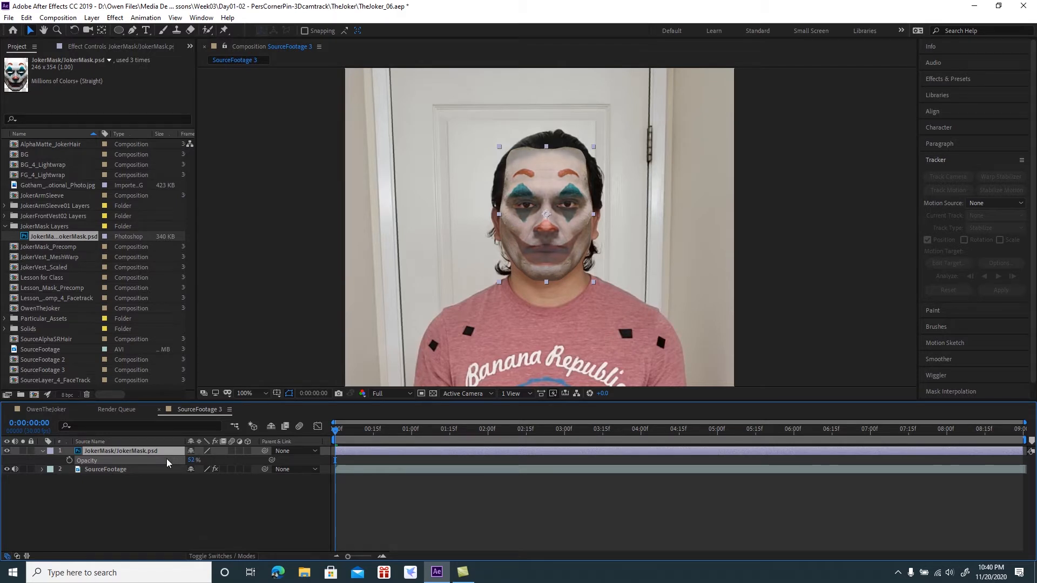
click(193, 460)
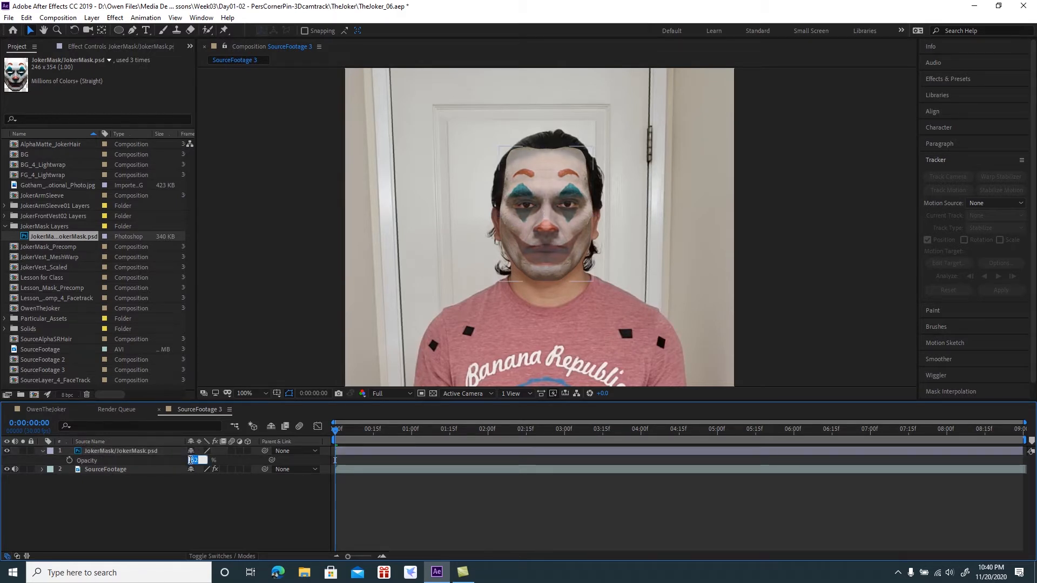
text(50)
key(Return)
- Reduce the Joker mask's height slightly and nudge it up to match the man's facial features
scroll(476, 245, up, 1)
drag(491, 236, 492, 265)
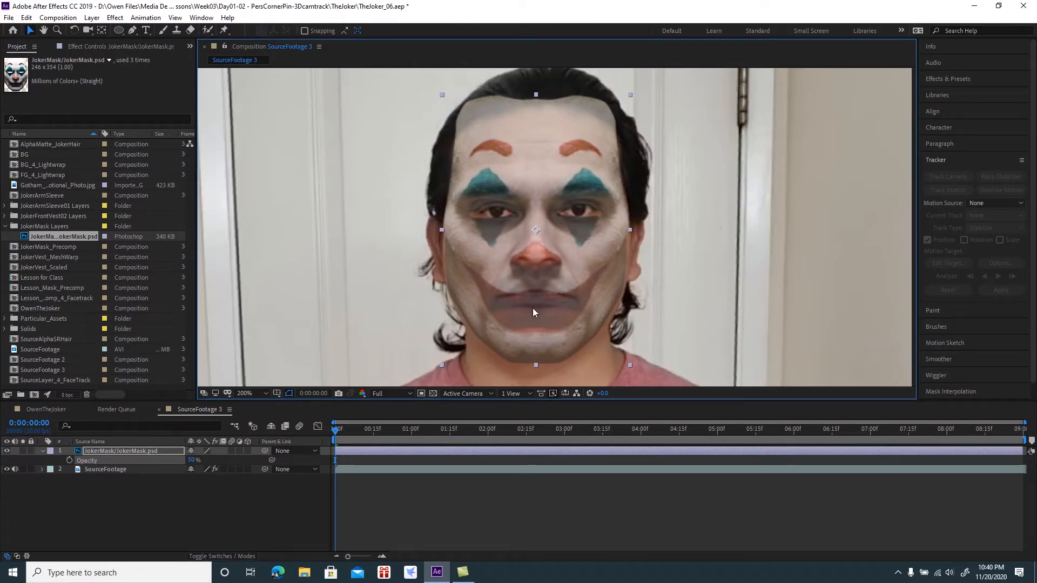
click(115, 451)
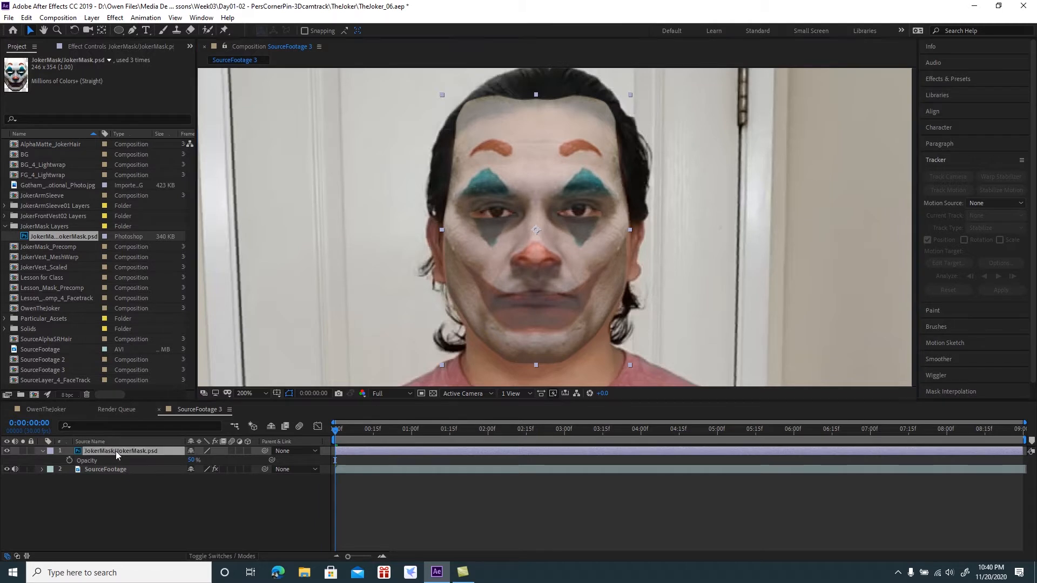
mouse_move(536, 365)
mouse_down()
mouse_move(536, 343)
mouse_move(537, 357)
mouse_up()
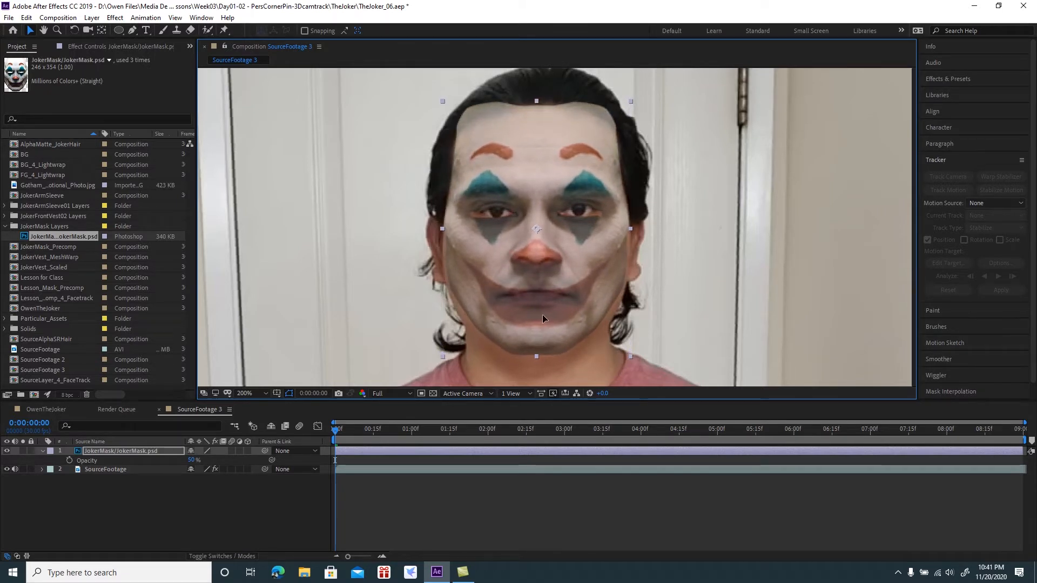
drag(542, 321, 543, 313)
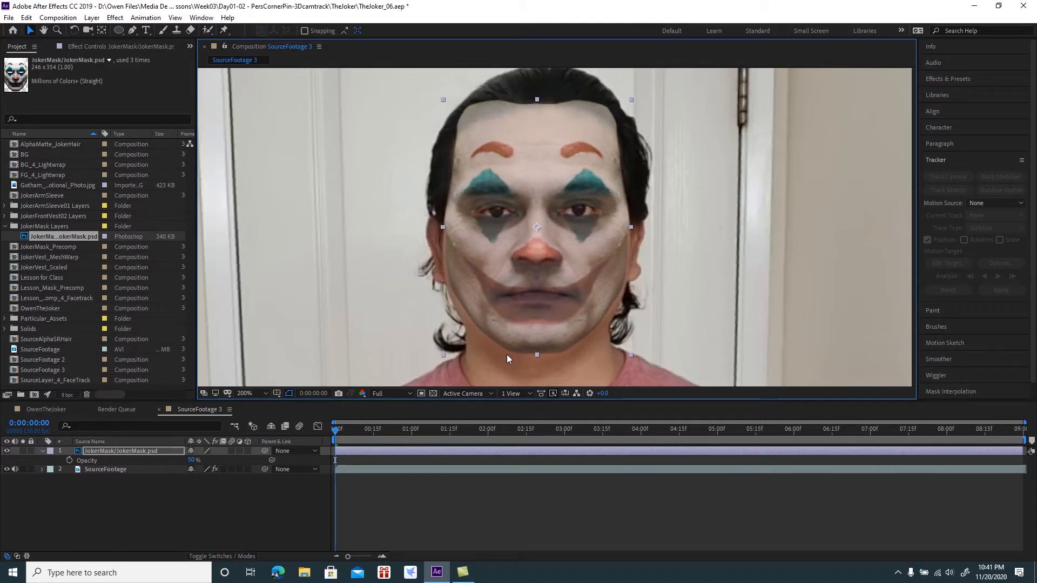
key(comma)
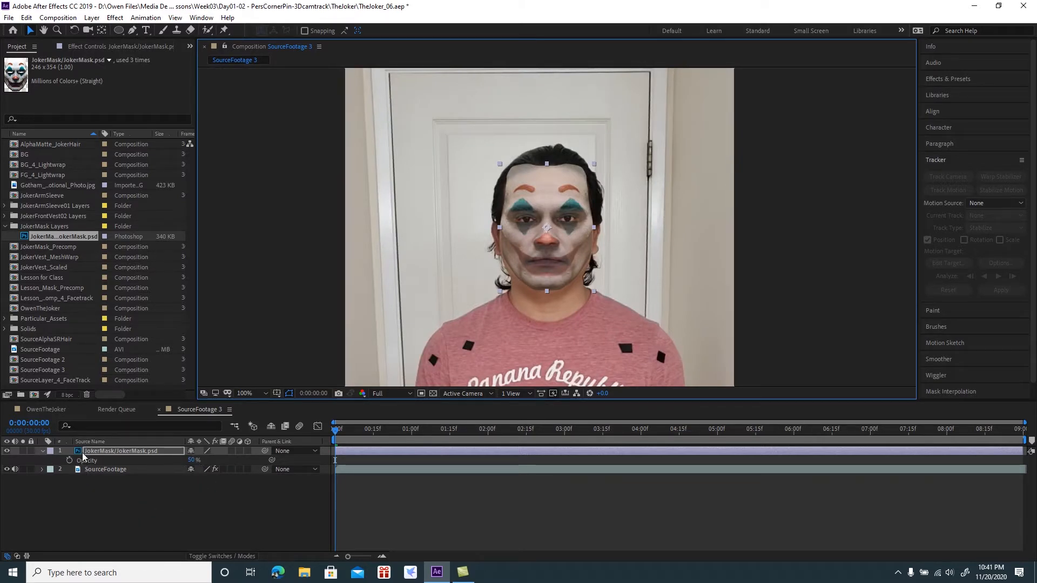
click(42, 450)
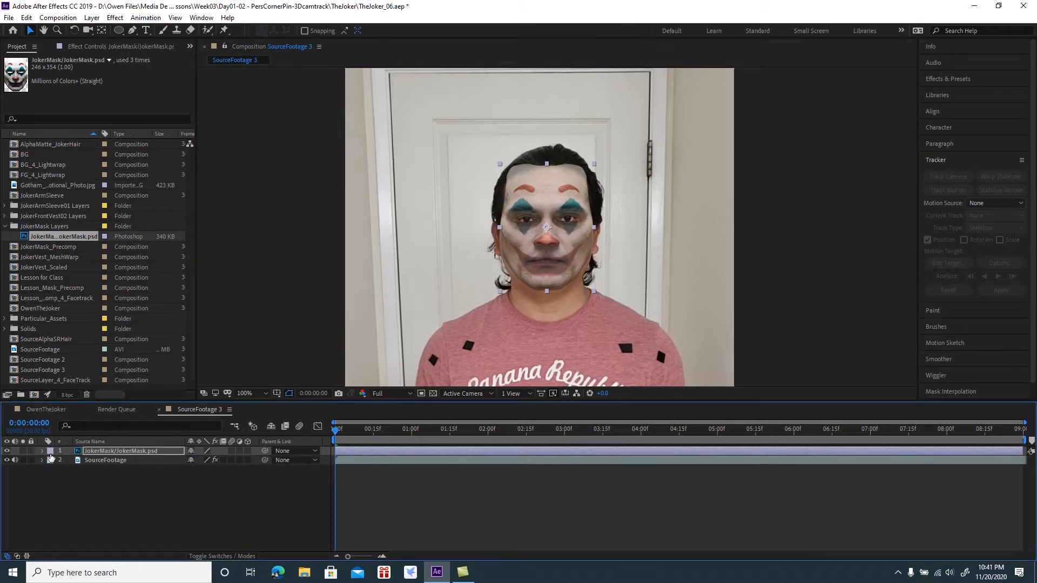
- Set the JokerMask layer's opacity back to 100%
click(43, 451)
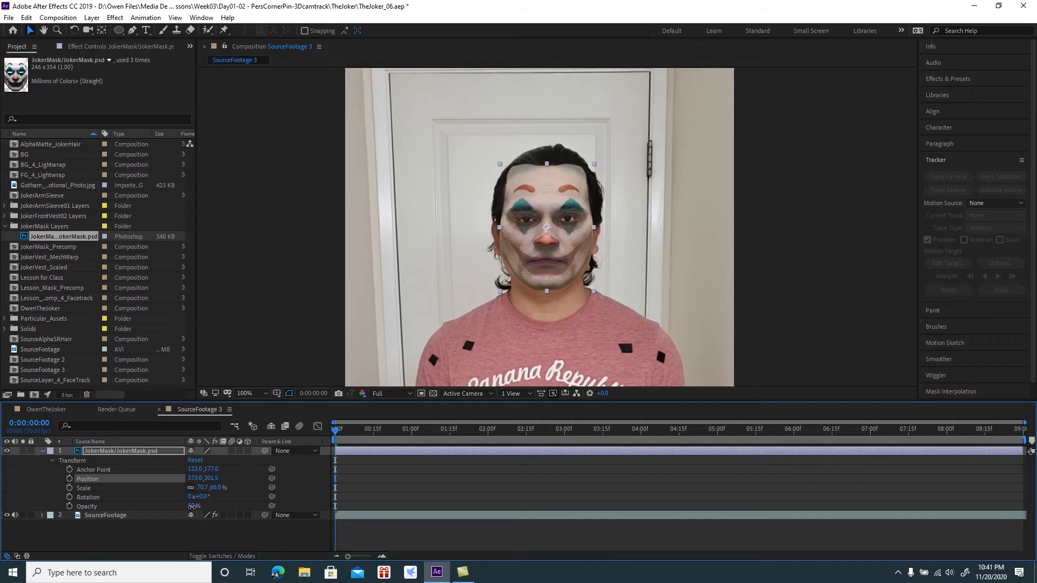
drag(192, 508, 273, 506)
click(149, 529)
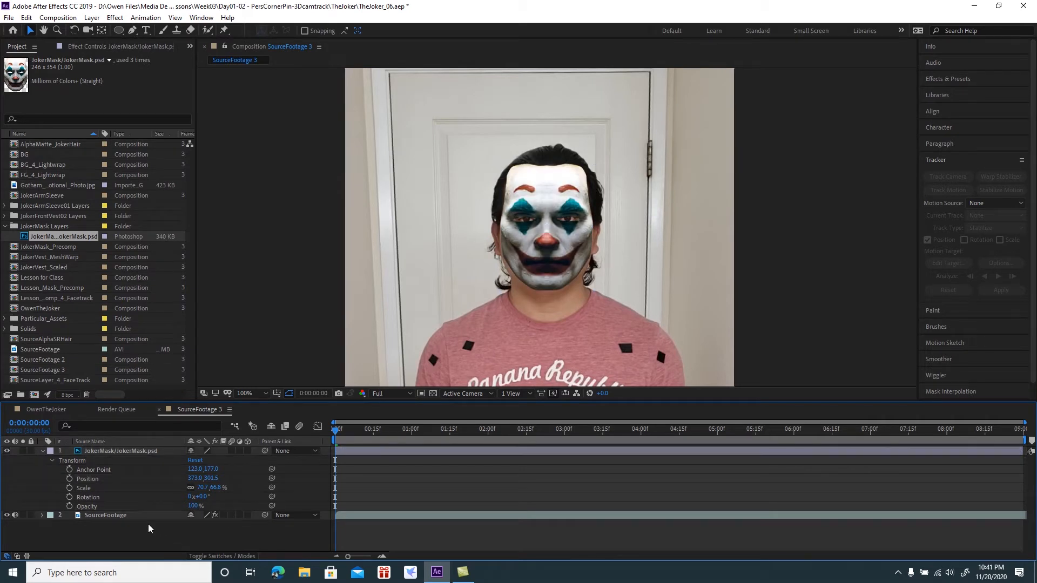
click(41, 456)
click(42, 453)
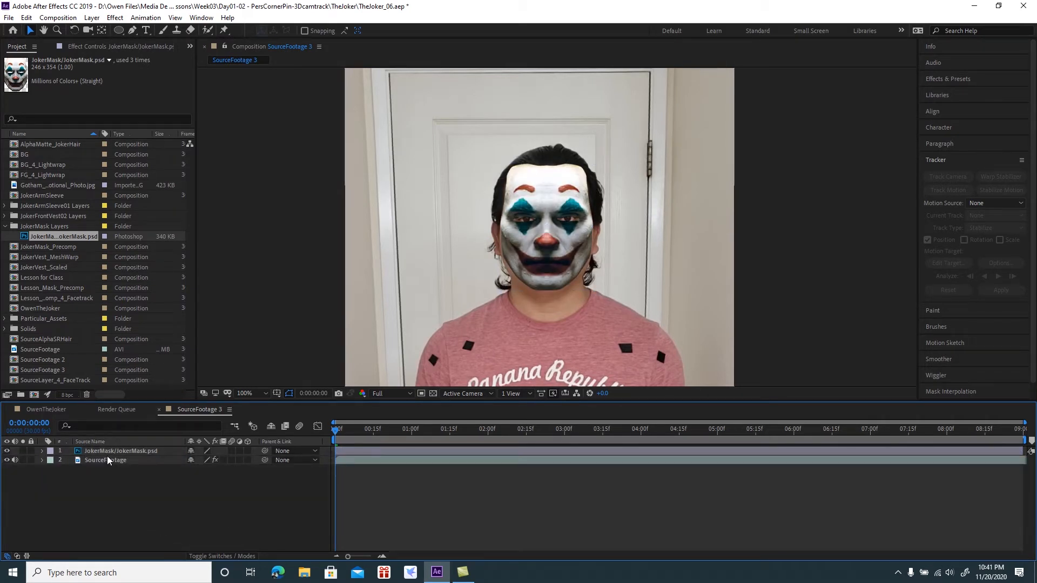
- Pre-compose the JokerMask layer as Test_JokerMask, moving all attributes into the new composition
click(104, 453)
right_click(107, 455)
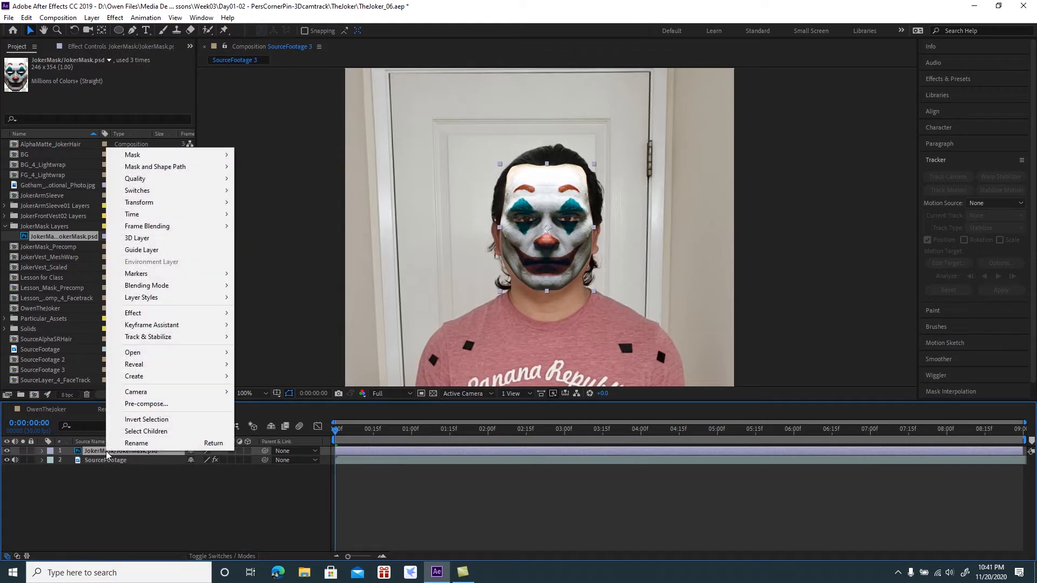
click(147, 407)
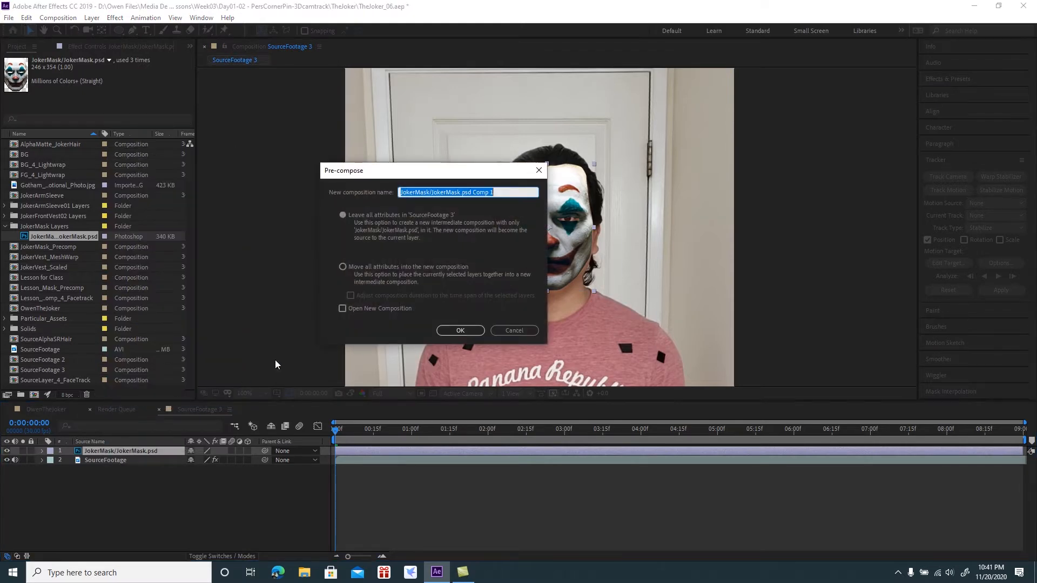
click(342, 267)
drag(499, 194, 400, 197)
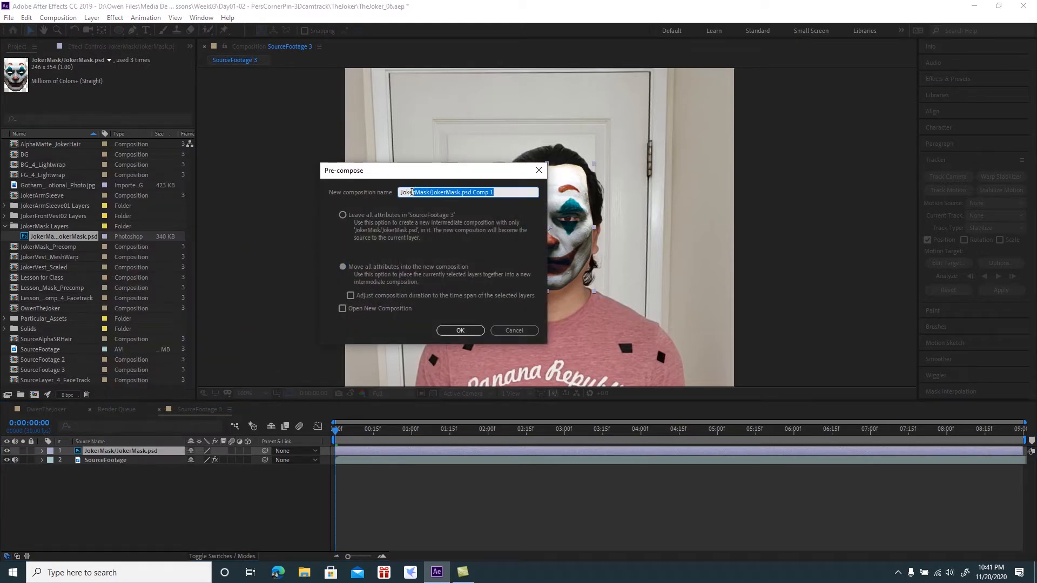
text(Test_JokerMask)
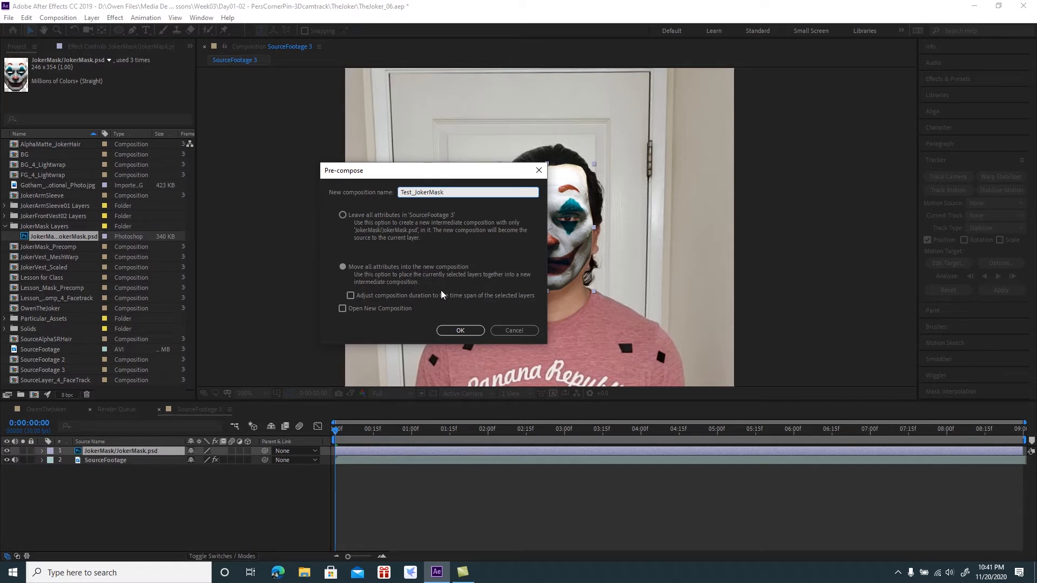
click(460, 329)
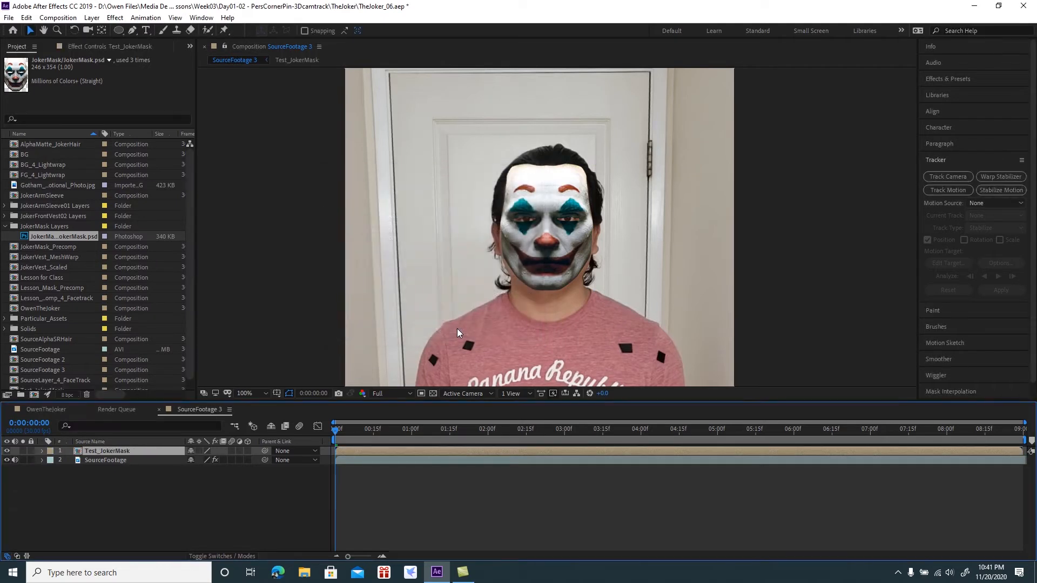
- Compare the frame bounds of the Test_JokerMask precomp with those of the SourceFootage layer
key(comma)
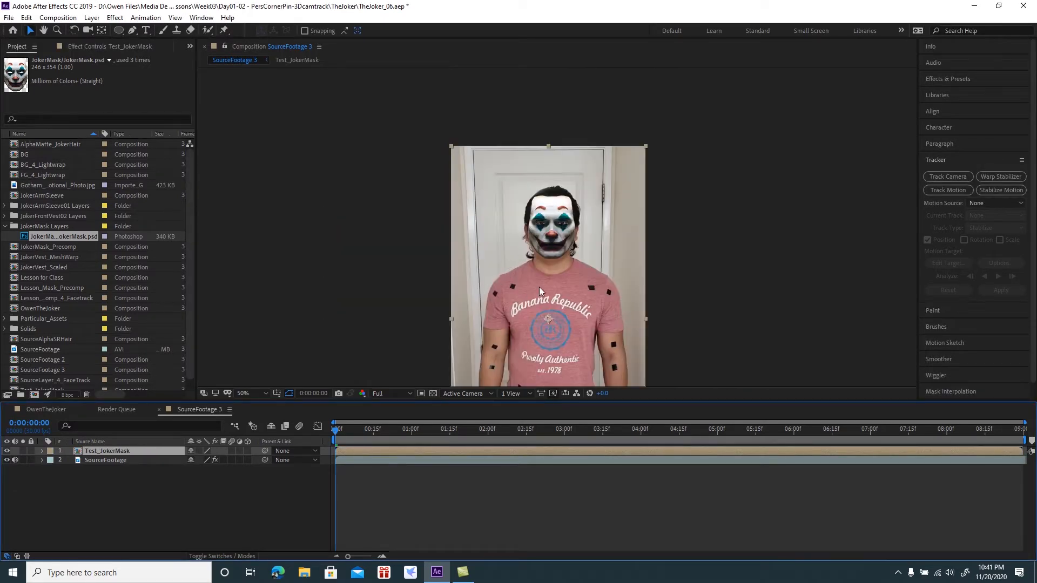
key(h)
drag(534, 296, 503, 244)
key(v)
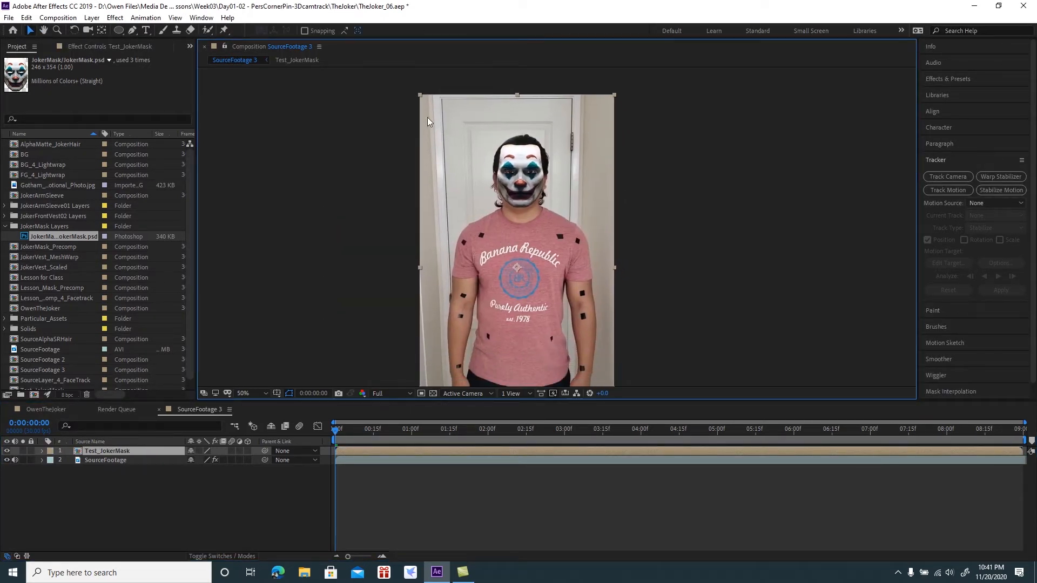
click(109, 459)
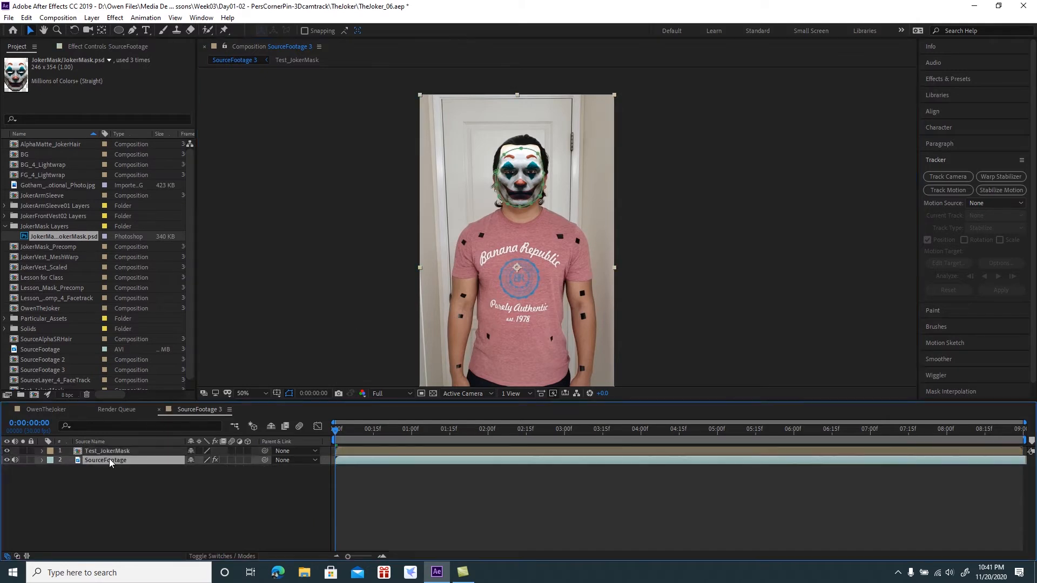
click(108, 449)
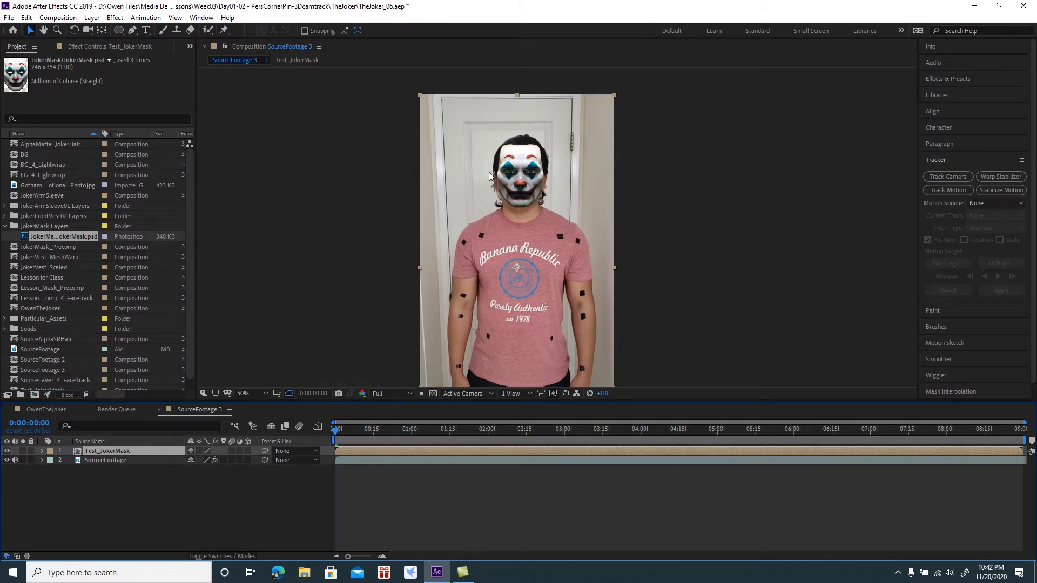
- Activate the Puppet Position Pin tool for Test_JokerMask and reveal SourceFootage's Left Eye face track points as a placement reference
scroll(508, 162, up, 2)
drag(475, 173, 587, 320)
drag(545, 236, 541, 283)
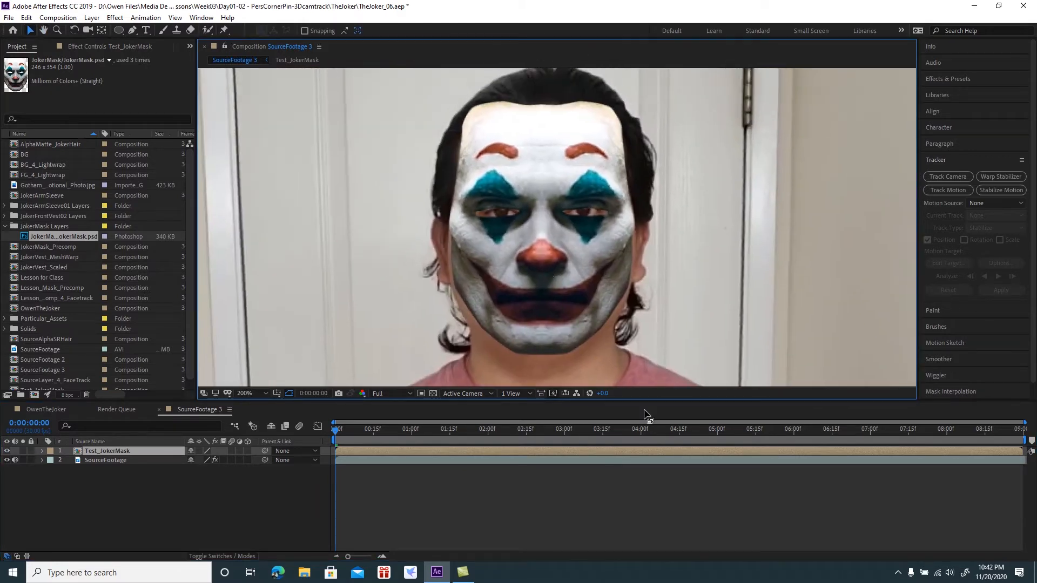
drag(669, 400, 667, 389)
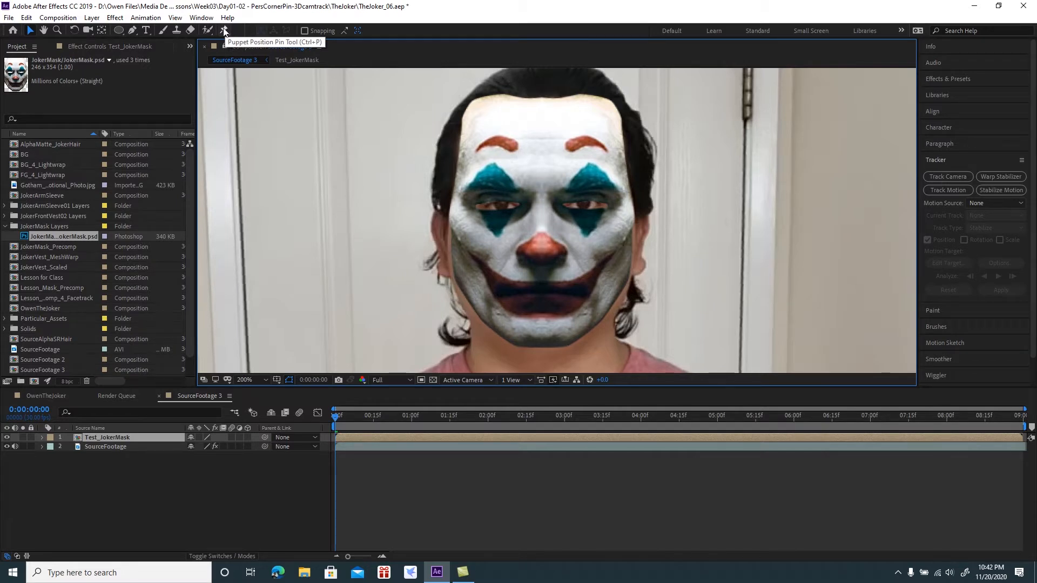
click(125, 437)
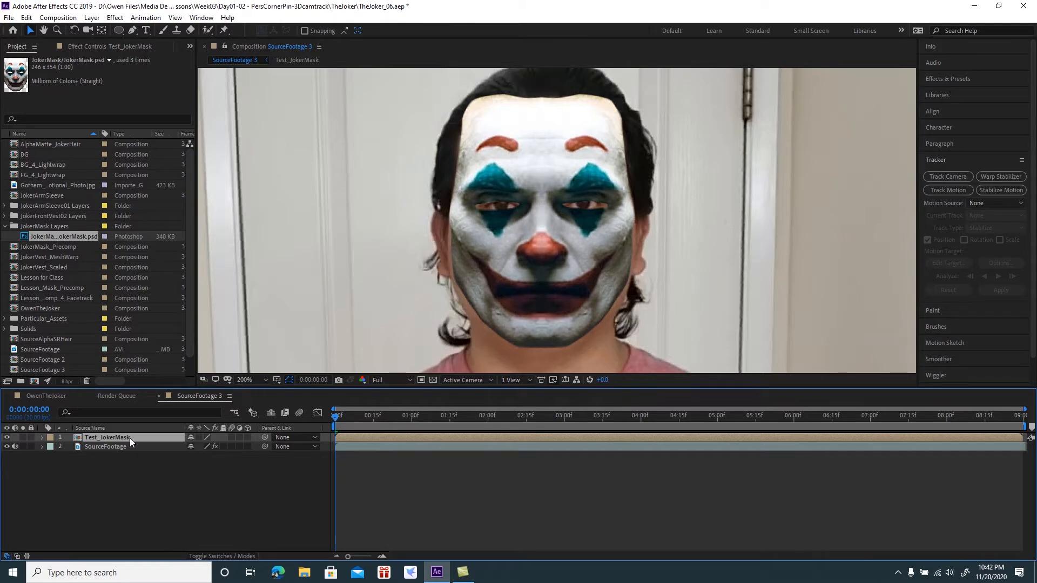
click(225, 30)
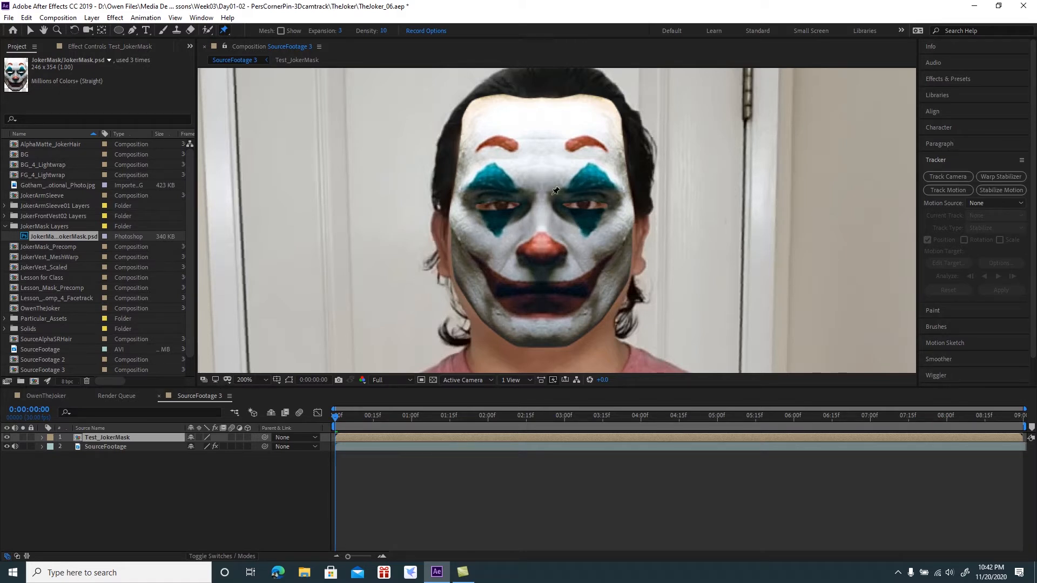
click(42, 447)
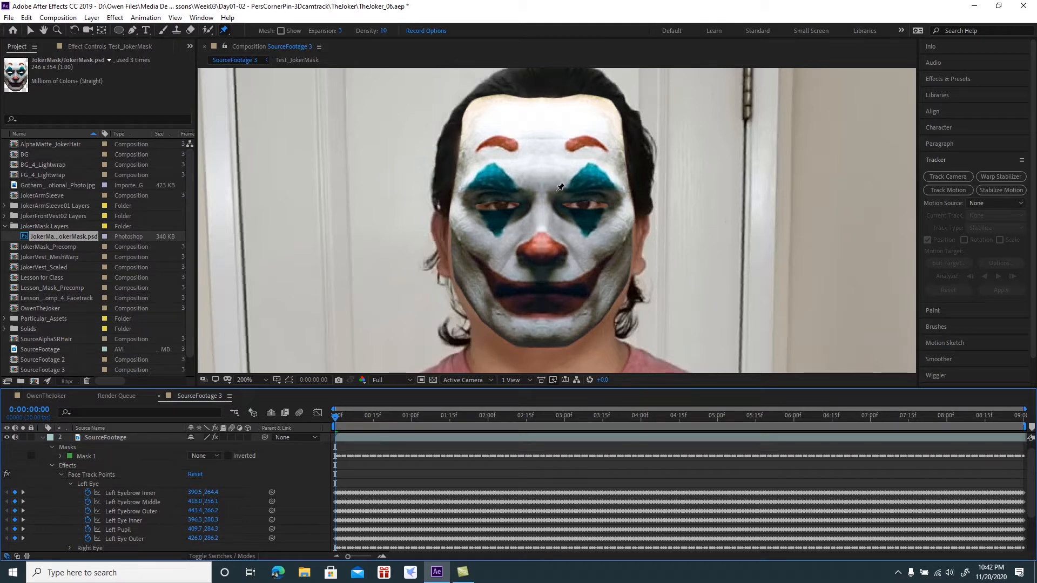
drag(1031, 458, 1031, 449)
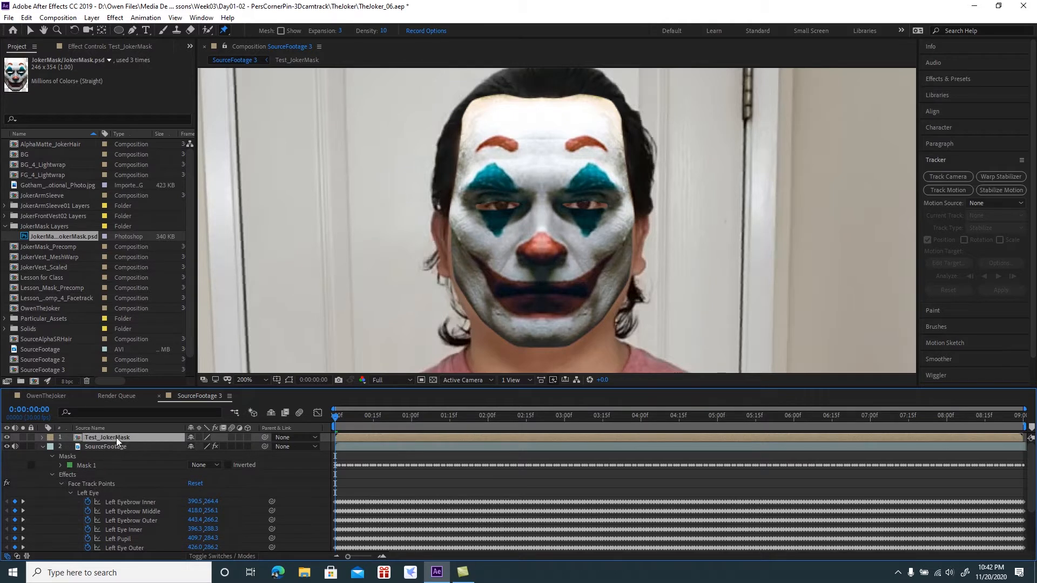
- Place six puppet pins on the mask for the left eyebrow inner, middle and outer, left eye inner, left pupil and left eye outer
click(557, 192)
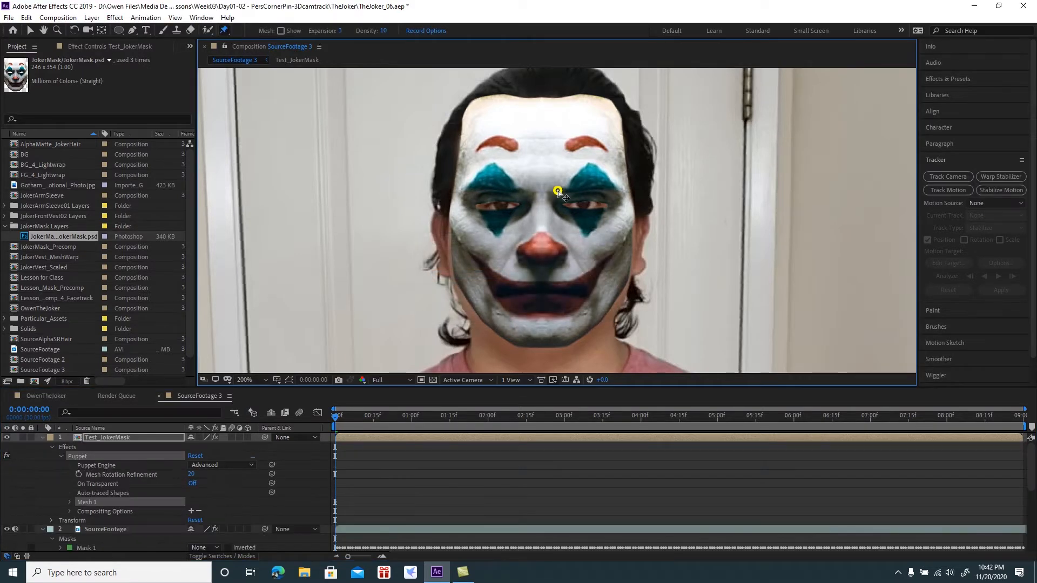
click(588, 177)
click(618, 191)
drag(1033, 453, 1033, 493)
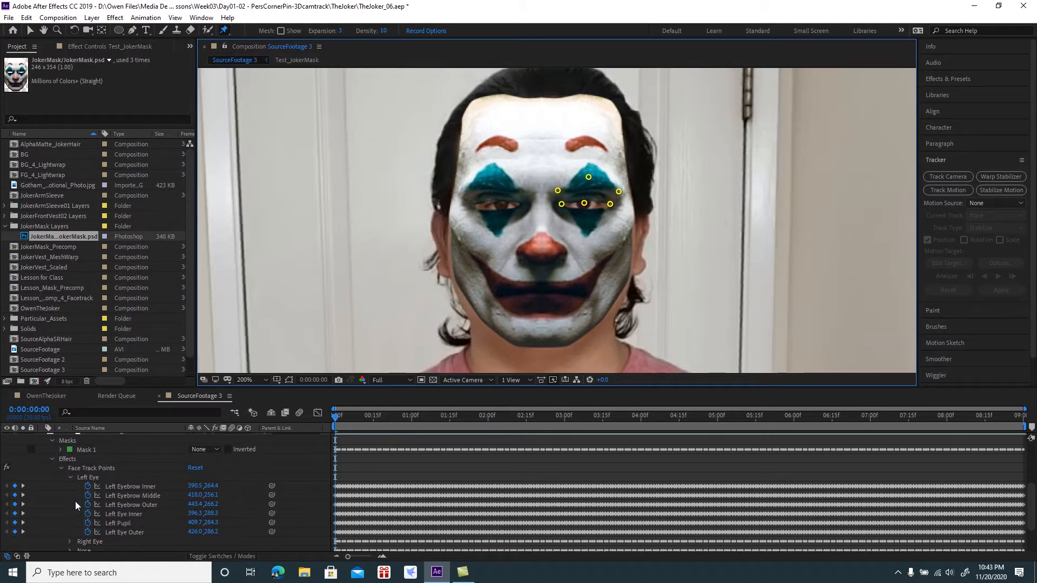
click(69, 477)
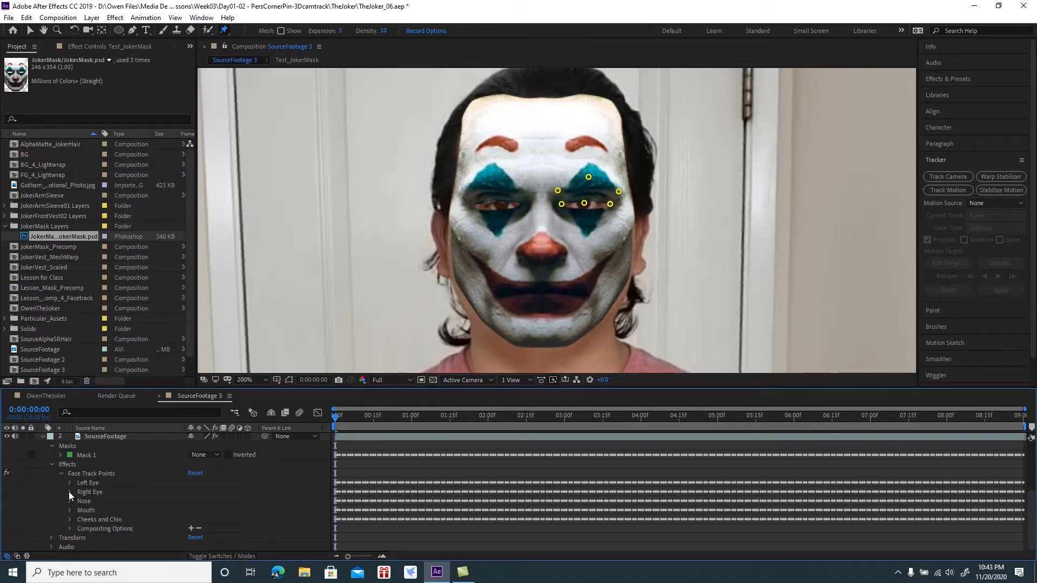
- Place six puppet pins on the mask matching the Right Eye track points: eyebrow inner, middle, outer, eye inner, pupil and eye outer
click(69, 491)
scroll(146, 483, up, 1)
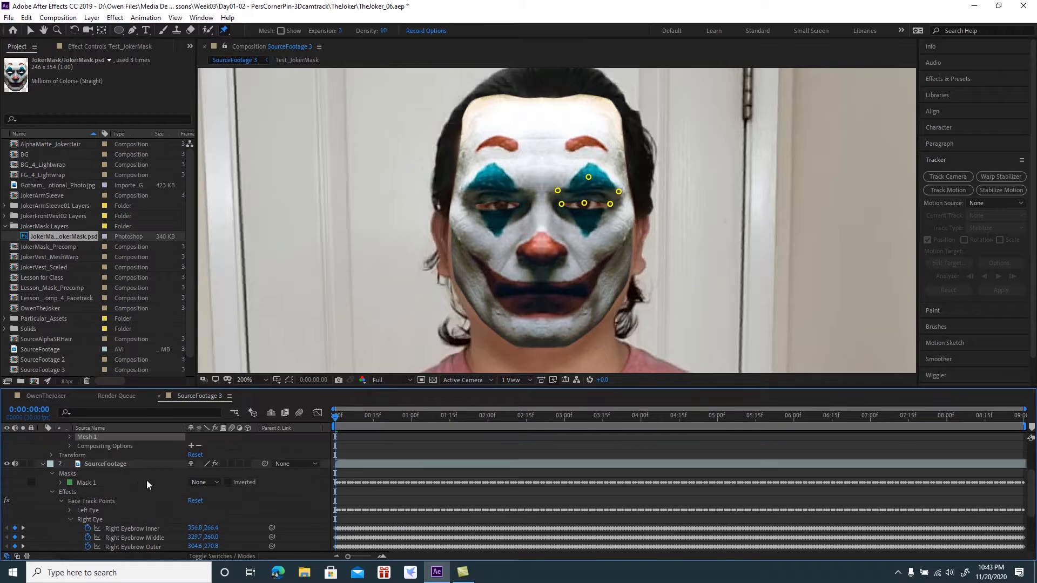
scroll(136, 474, up, 3)
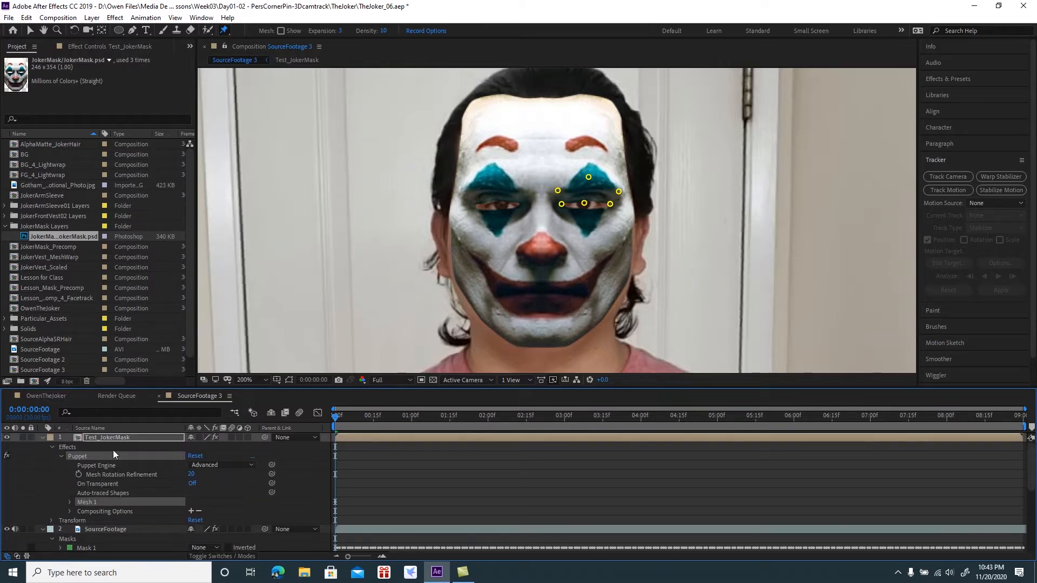
scroll(129, 464, down, 2)
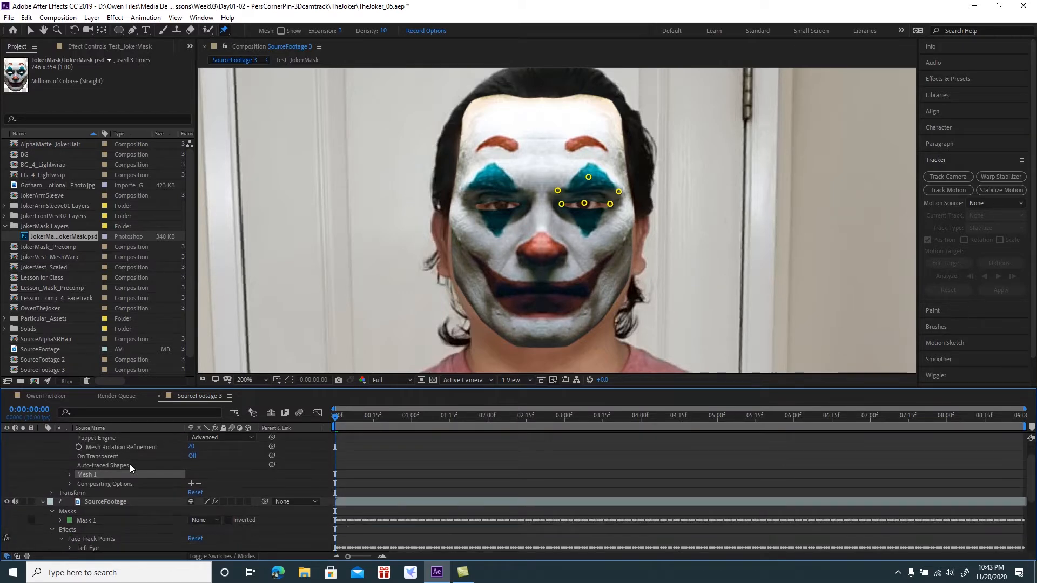
scroll(134, 485, down, 2)
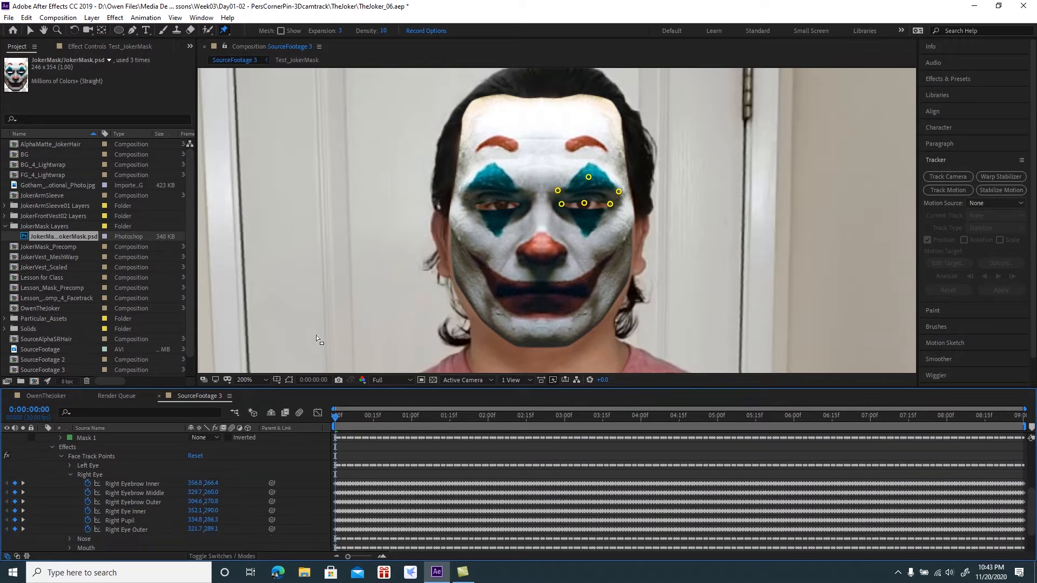
click(531, 191)
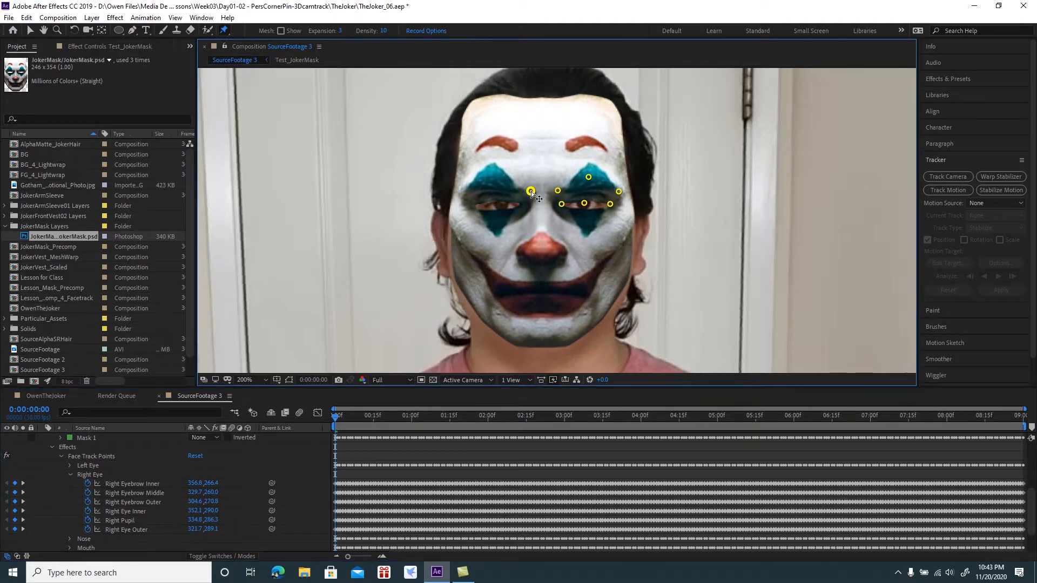
click(492, 174)
click(463, 198)
click(519, 205)
click(500, 205)
click(476, 205)
click(70, 474)
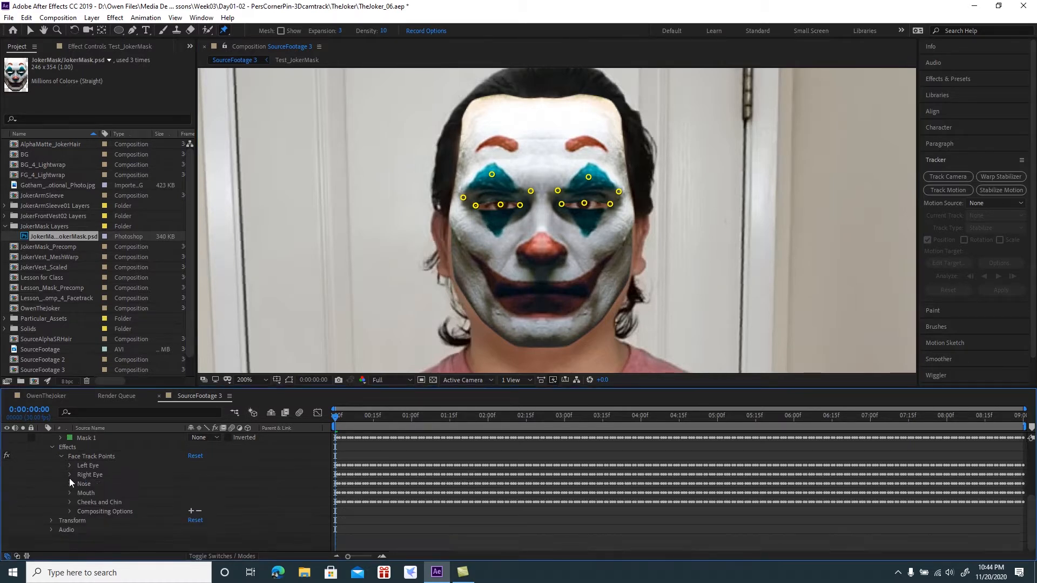
- Place four puppet pins on the mask's nose for the bridge, tip, left nostril and right nostril
scroll(73, 488, up, 1)
click(69, 501)
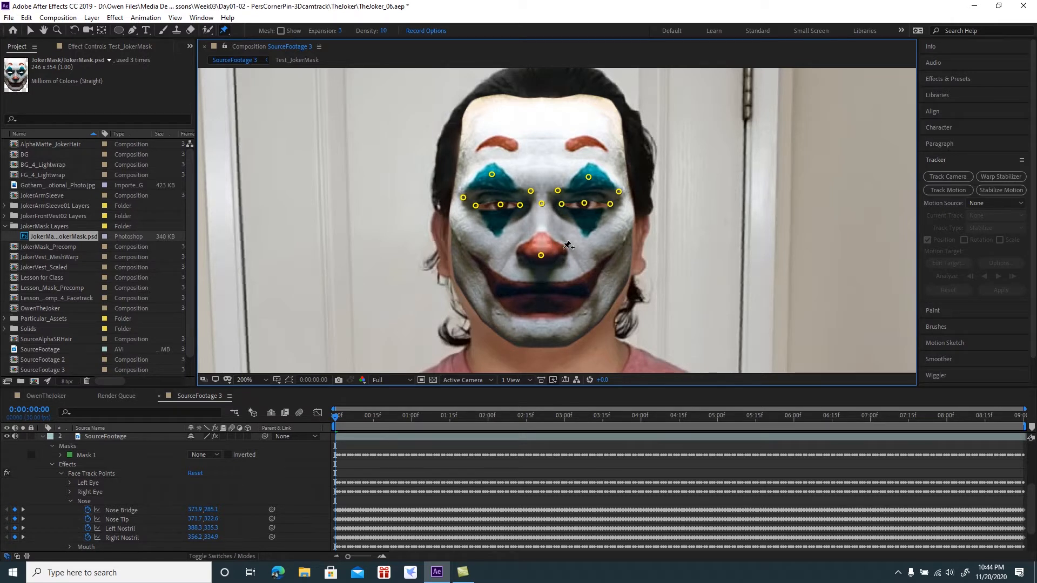
click(561, 254)
click(524, 256)
click(70, 501)
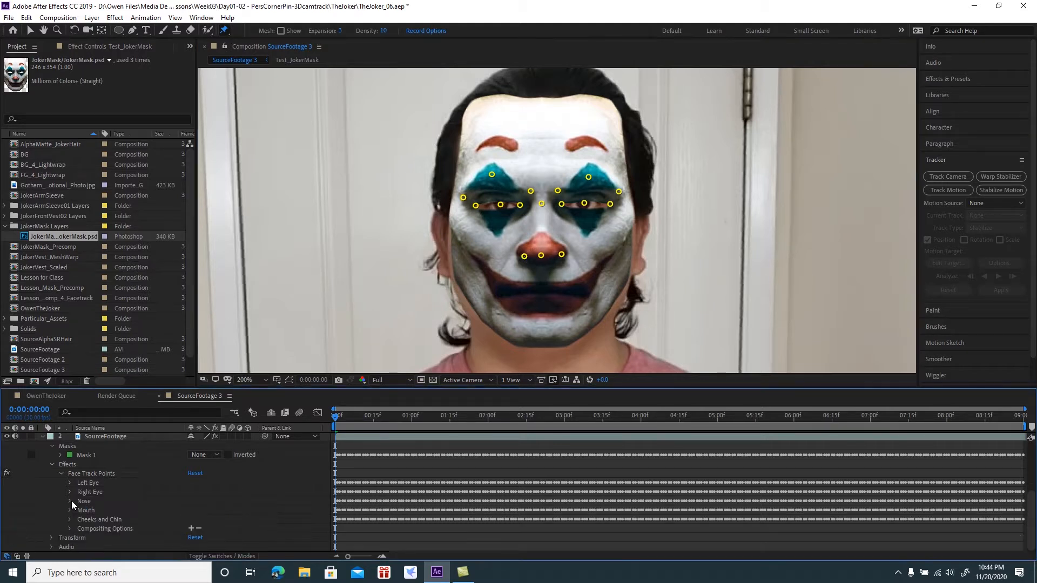
- Place puppet pins at the left, top, right and bottom of the mask's mouth, following the Mouth track points
click(70, 510)
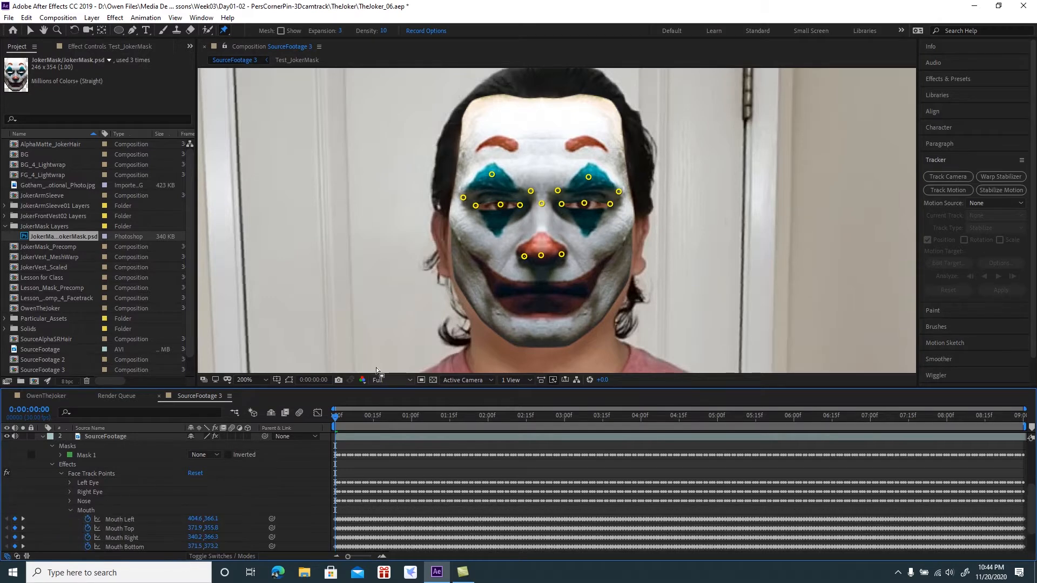
click(586, 295)
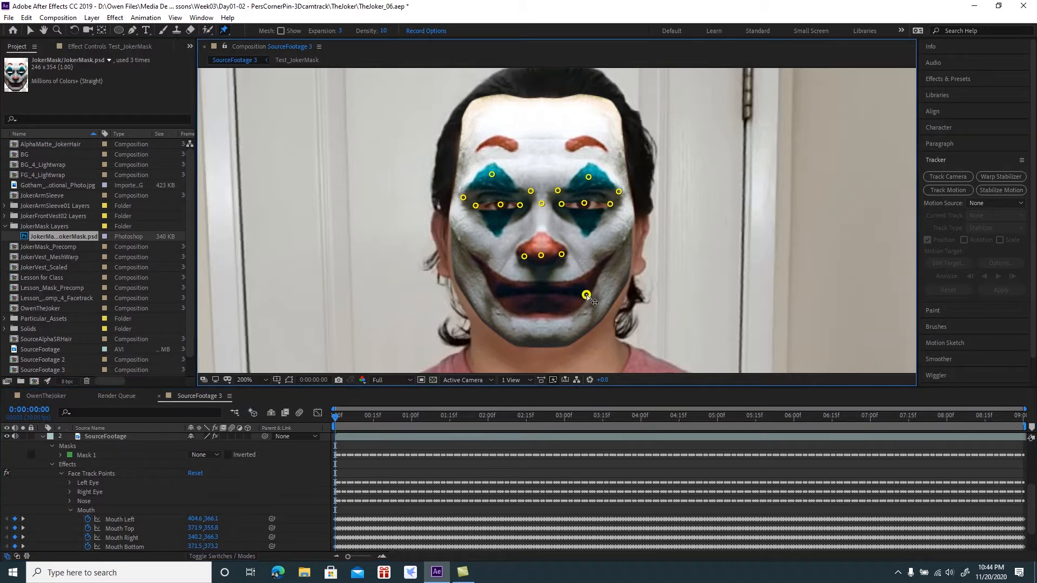
click(542, 281)
click(496, 297)
click(541, 309)
click(71, 509)
- Place puppet pins for the left and right cheek tops and middles and the chin, and switch back to the Selection tool
click(70, 519)
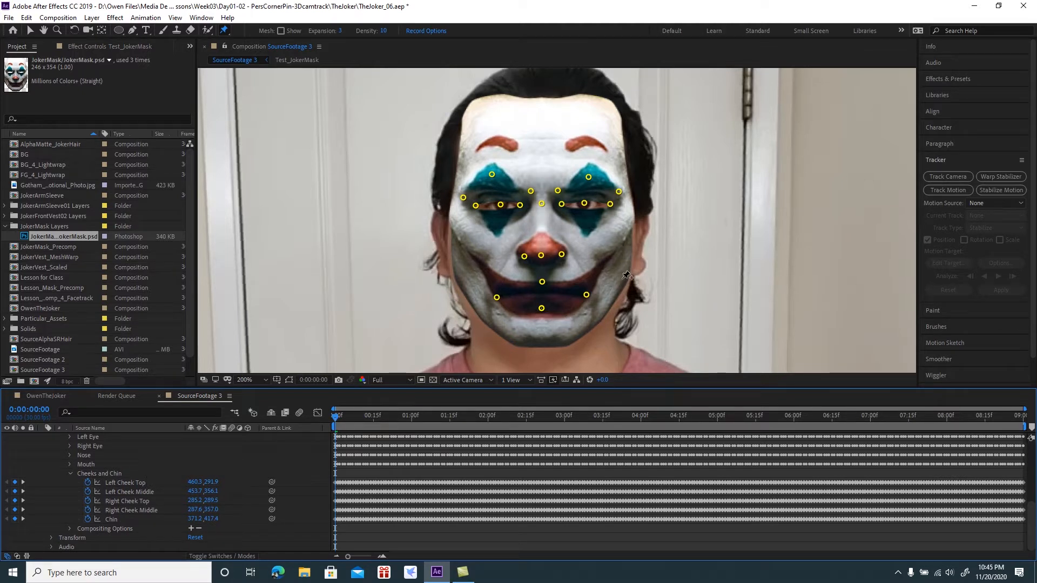
click(632, 221)
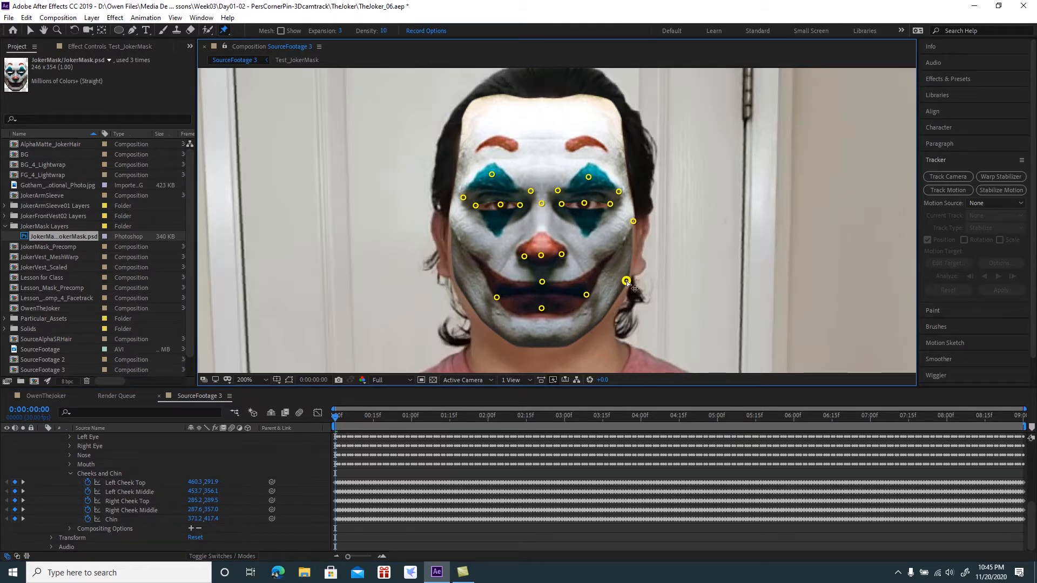
click(449, 222)
click(542, 346)
click(71, 474)
scroll(166, 492, up, 4)
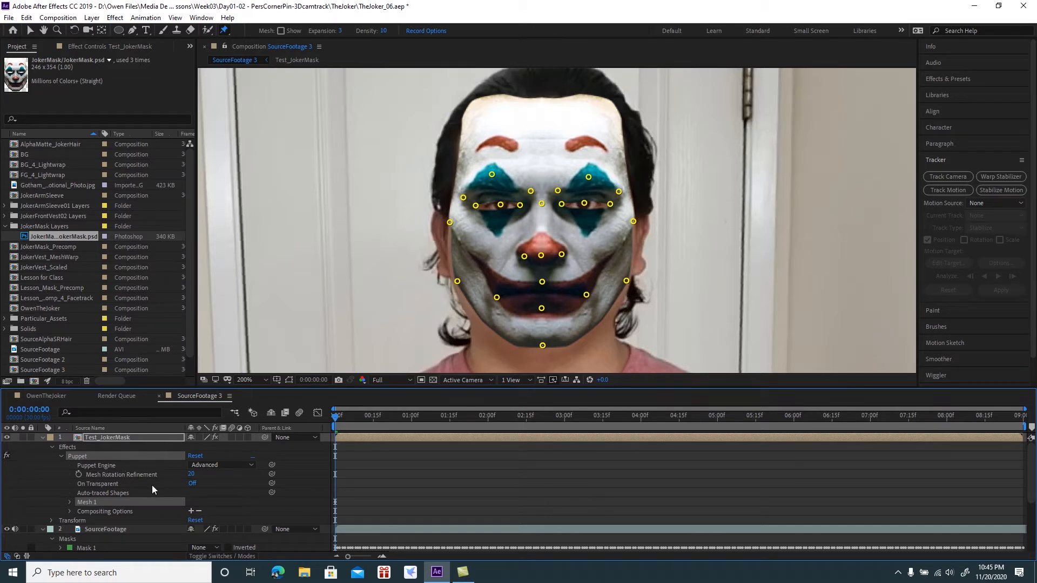
click(31, 32)
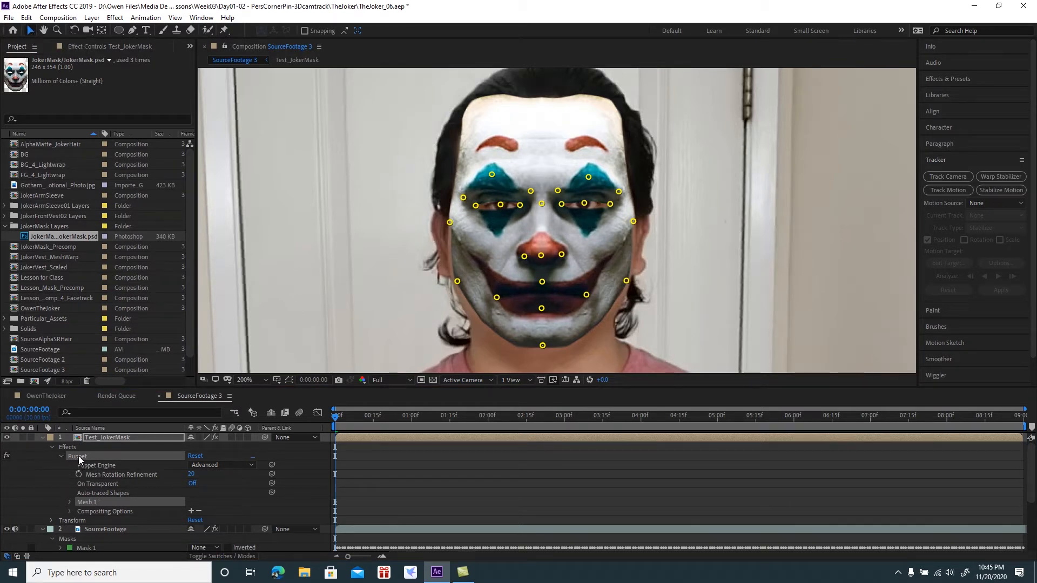
- Expand the Puppet effect's Mesh 1 and Deform groups to list all pins, and enlarge the timeline area to show Face Track Points too
click(70, 502)
scroll(56, 498, down, 1)
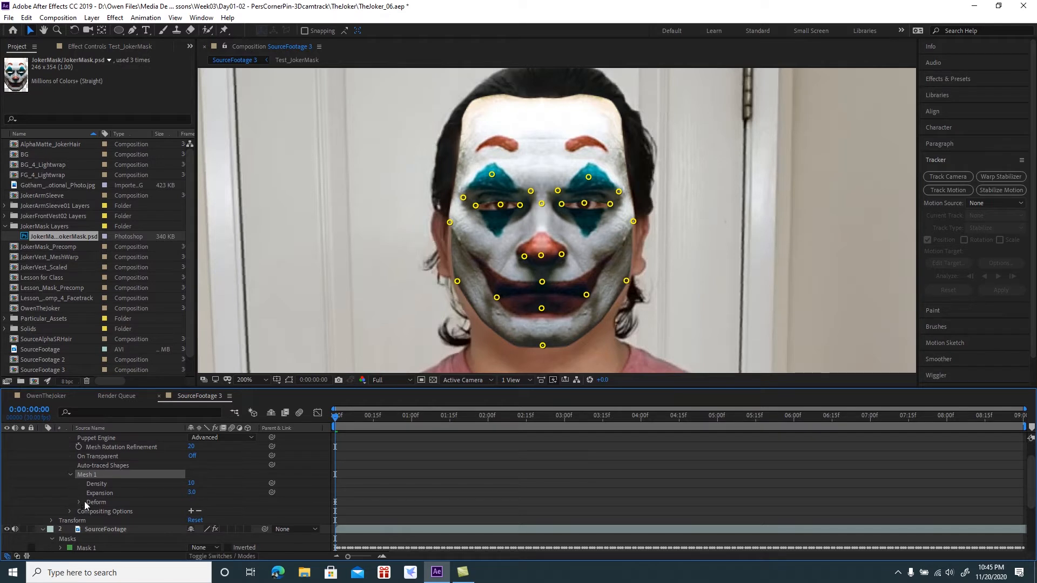
click(79, 502)
scroll(80, 502, down, 2)
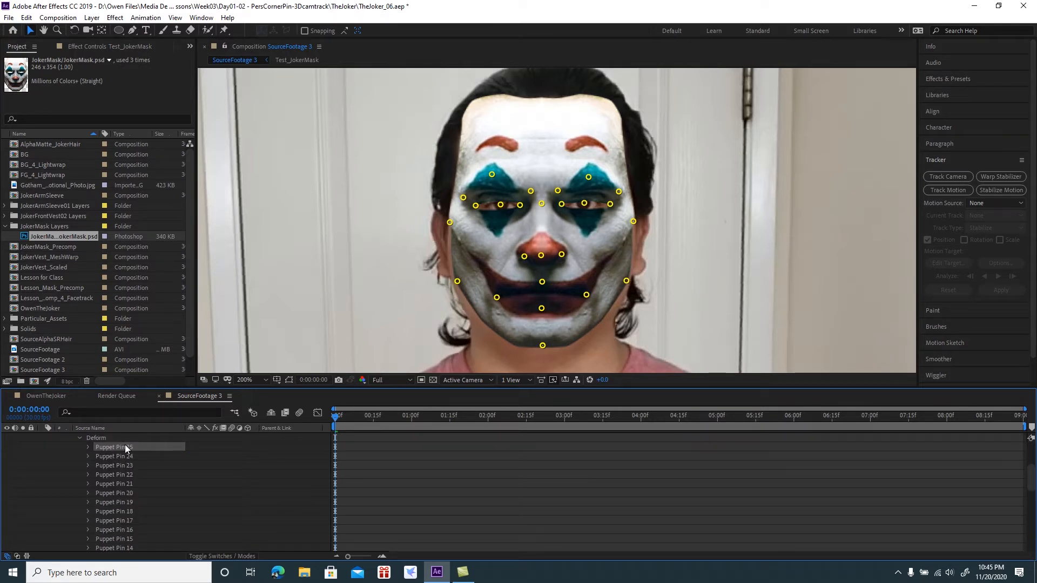
scroll(135, 481, down, 5)
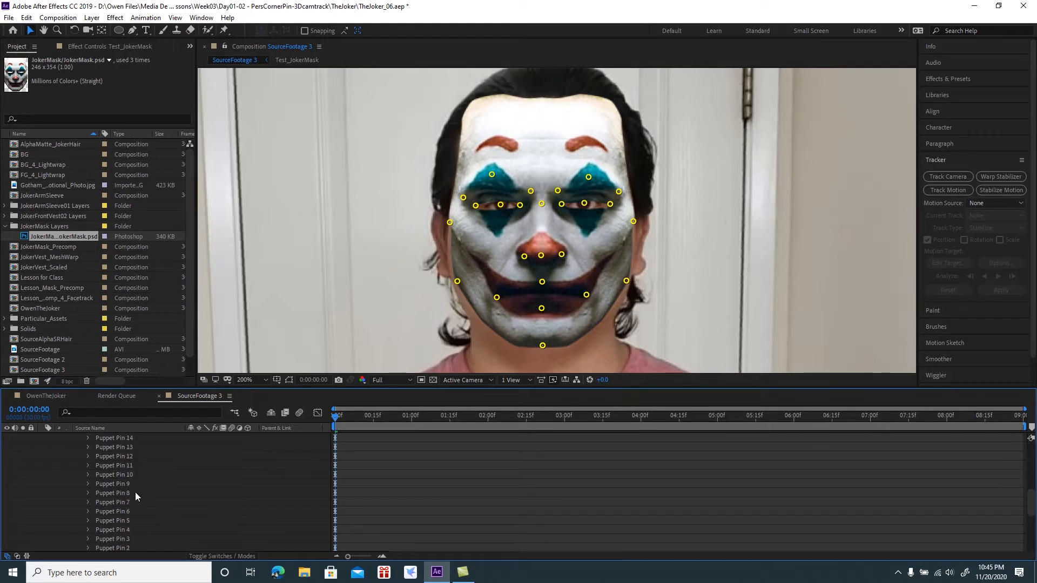
scroll(132, 496, down, 1)
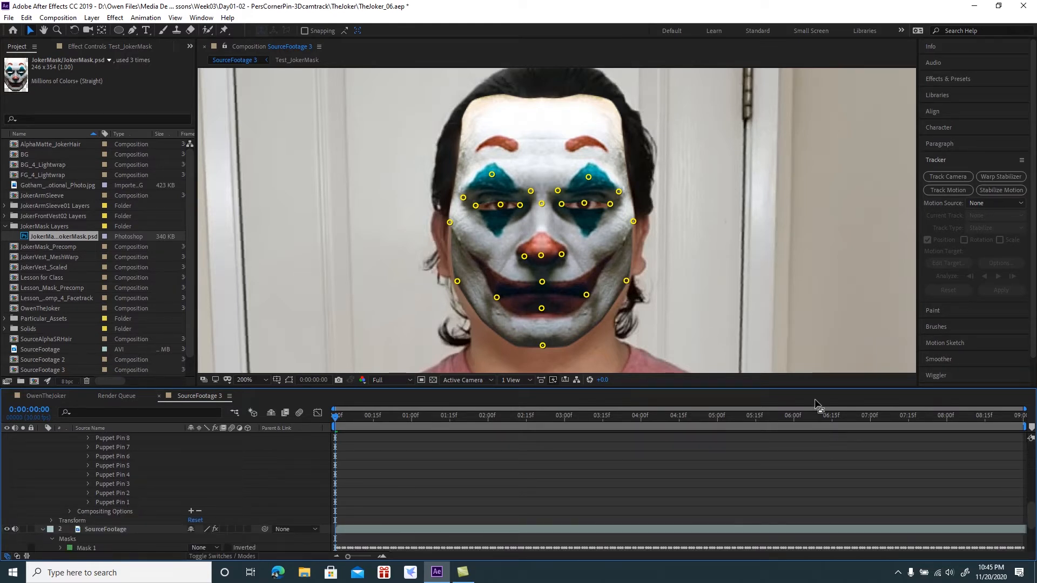
drag(818, 388, 802, 293)
scroll(744, 232, down, 2)
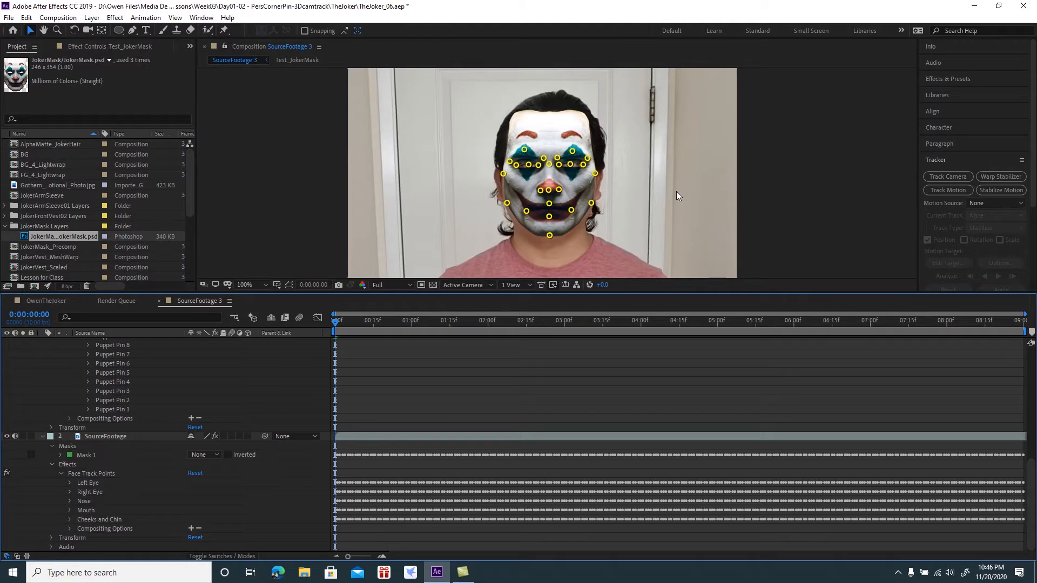
- Review the puppet pin list against the pins on the mask and the Face Track Points groups of the SourceFootage layer
scroll(184, 416, up, 2)
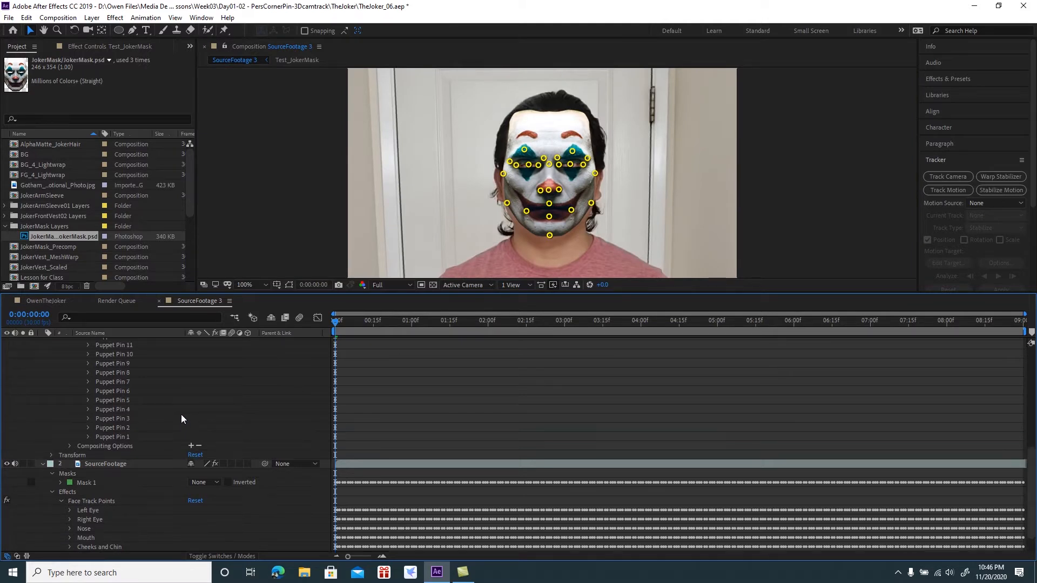
scroll(180, 413, up, 1)
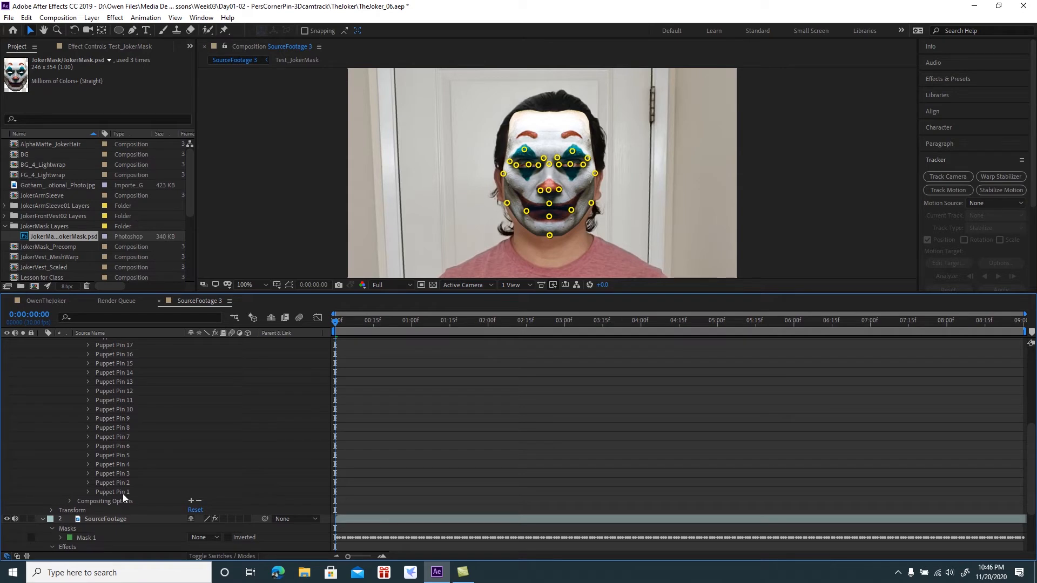
scroll(135, 484, down, 2)
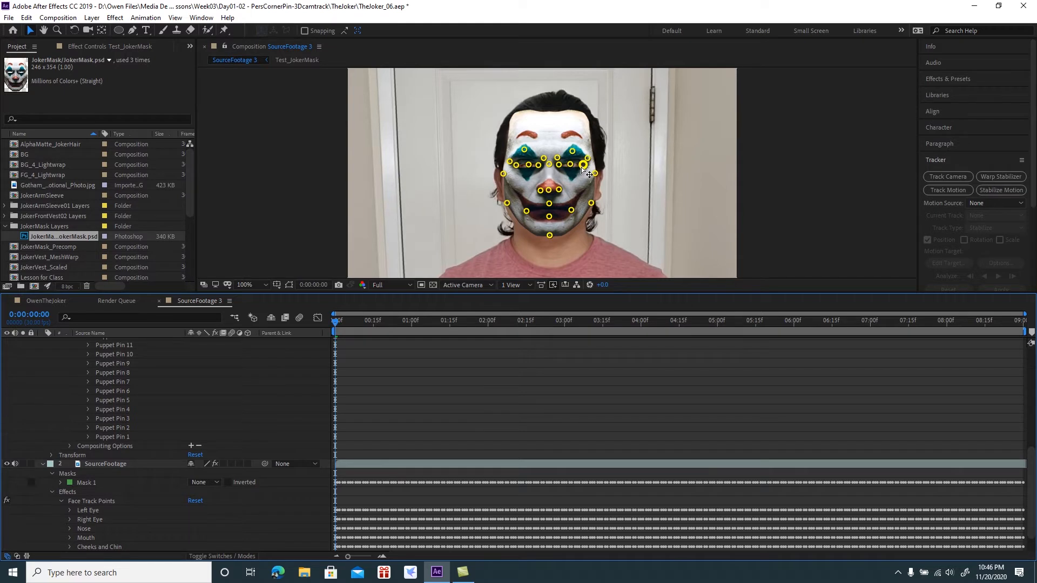
key(period)
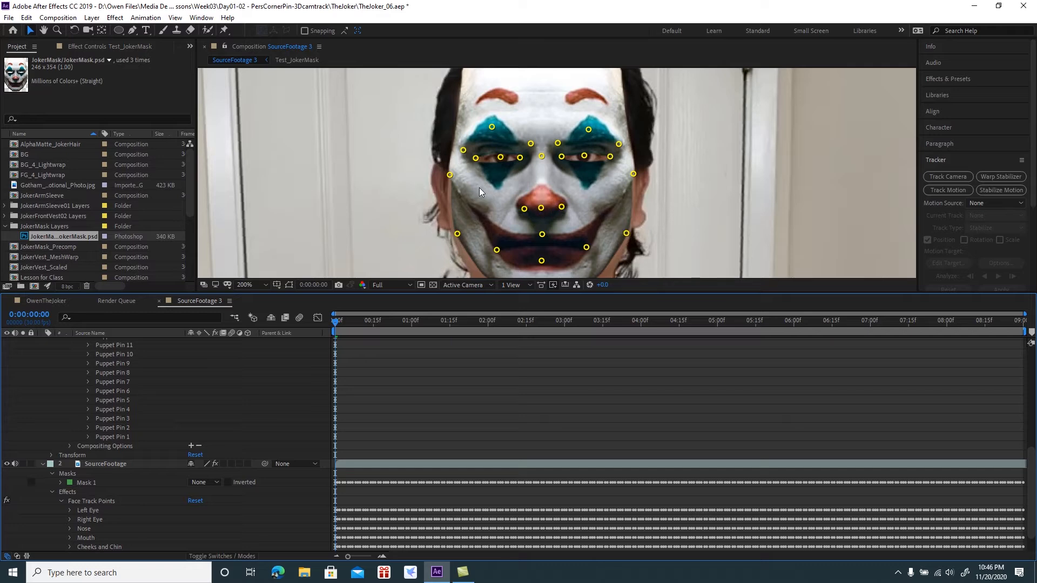
scroll(701, 211, down, 2)
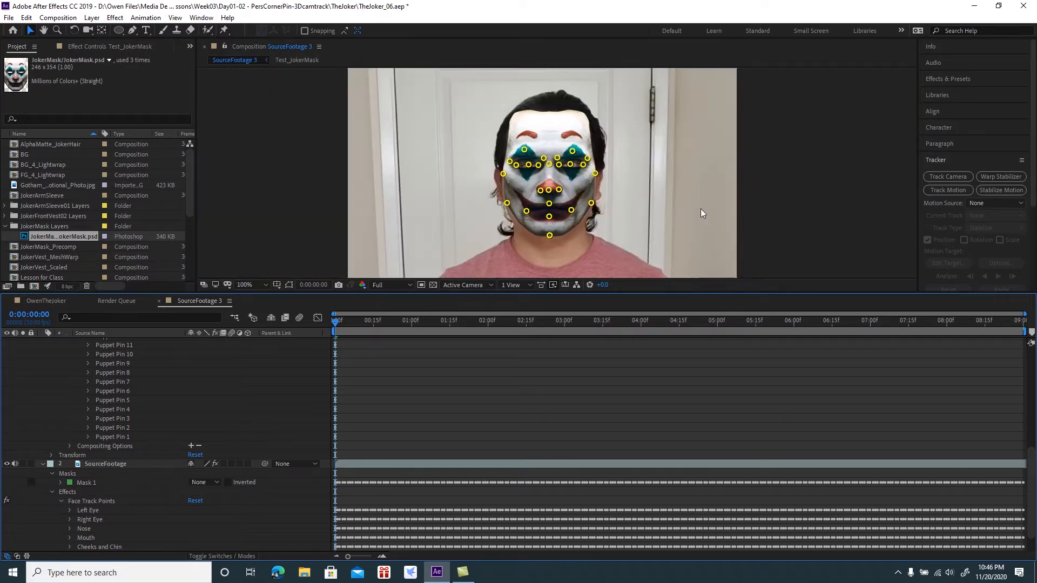
scroll(640, 212, up, 2)
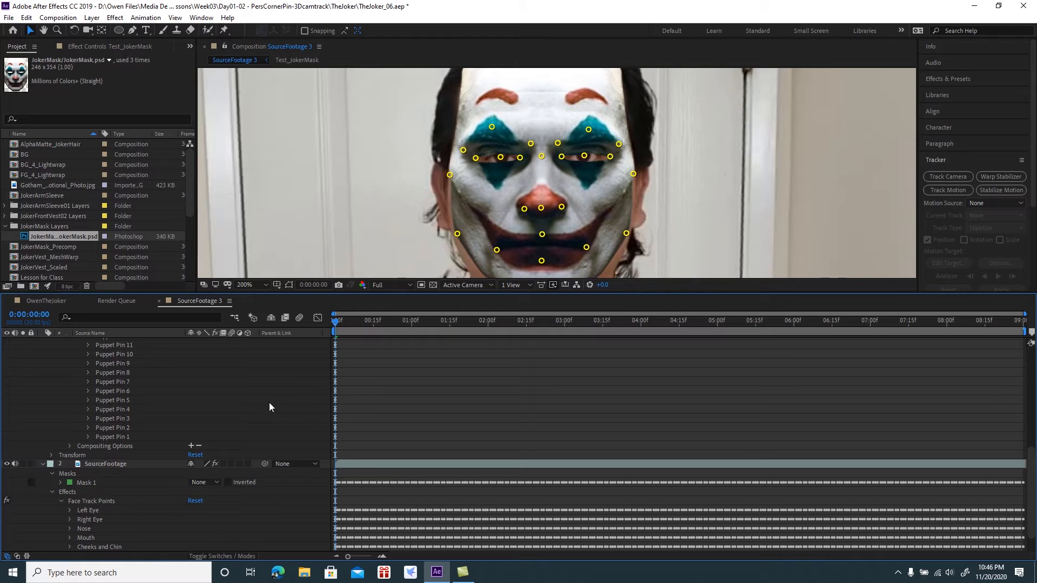
scroll(249, 404, up, 3)
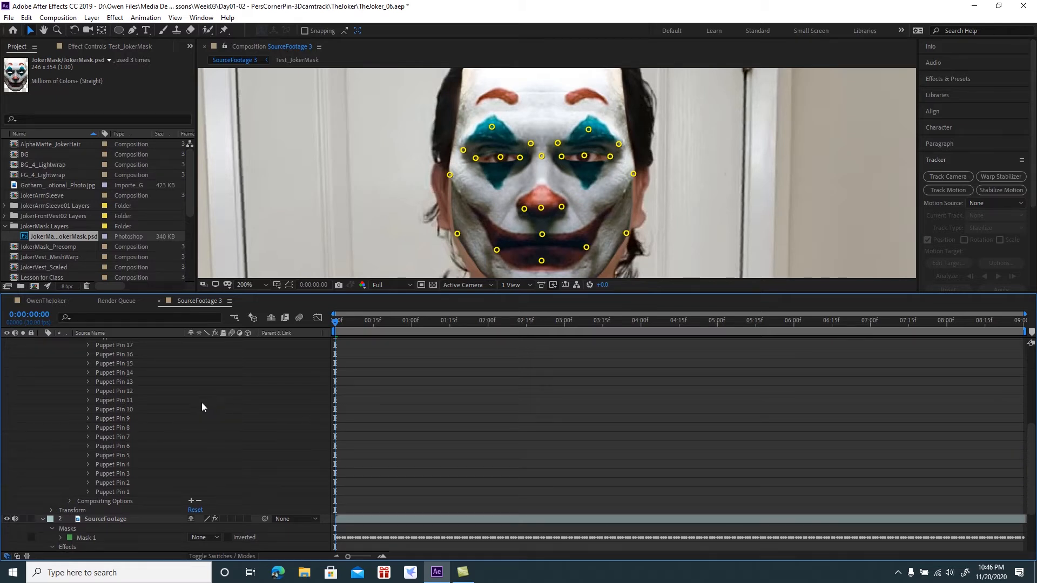
scroll(202, 403, up, 6)
scroll(99, 382, up, 2)
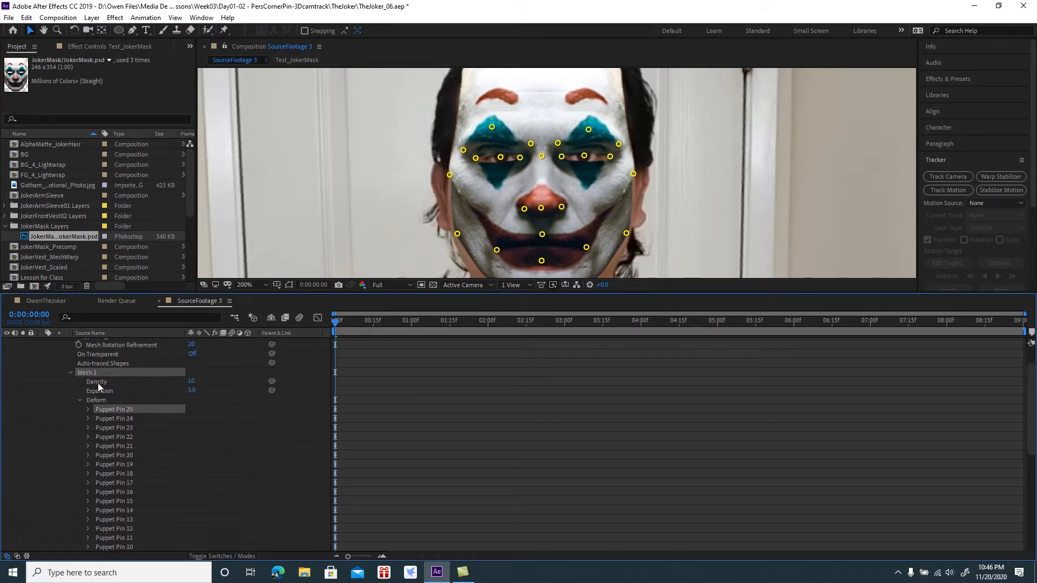
scroll(105, 421, down, 3)
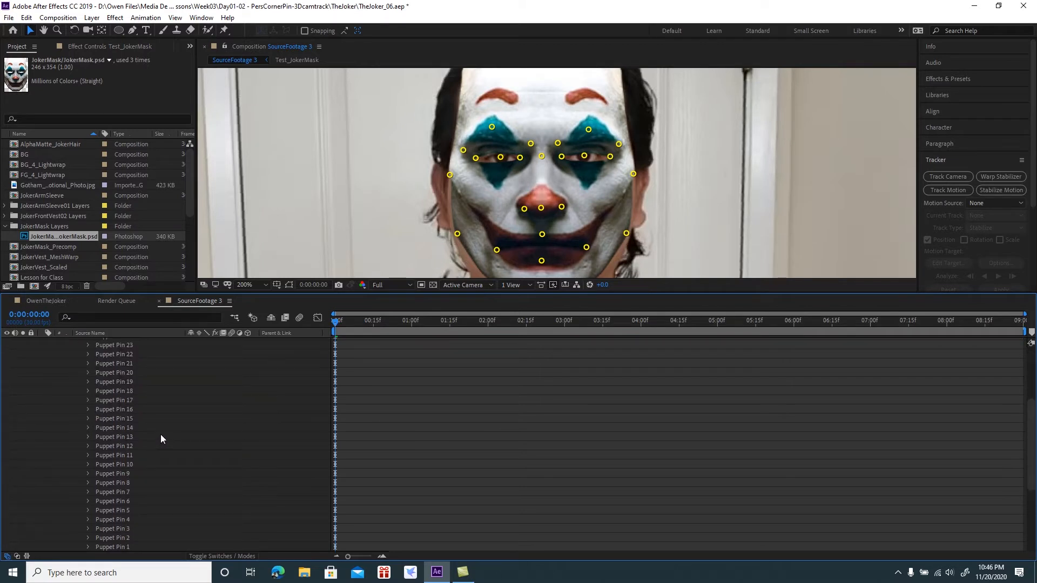
scroll(160, 439, down, 3)
scroll(161, 438, down, 3)
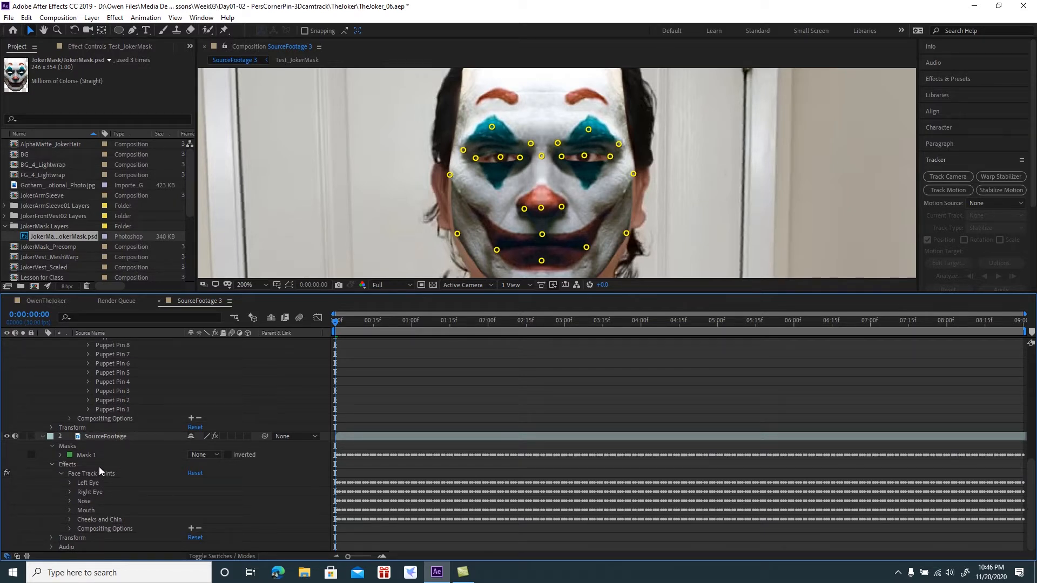
- Link Puppet Pin 1's position to the Left Eyebrow Inner face track point on the SourceFootage layer, and collapse the pin
key(space)
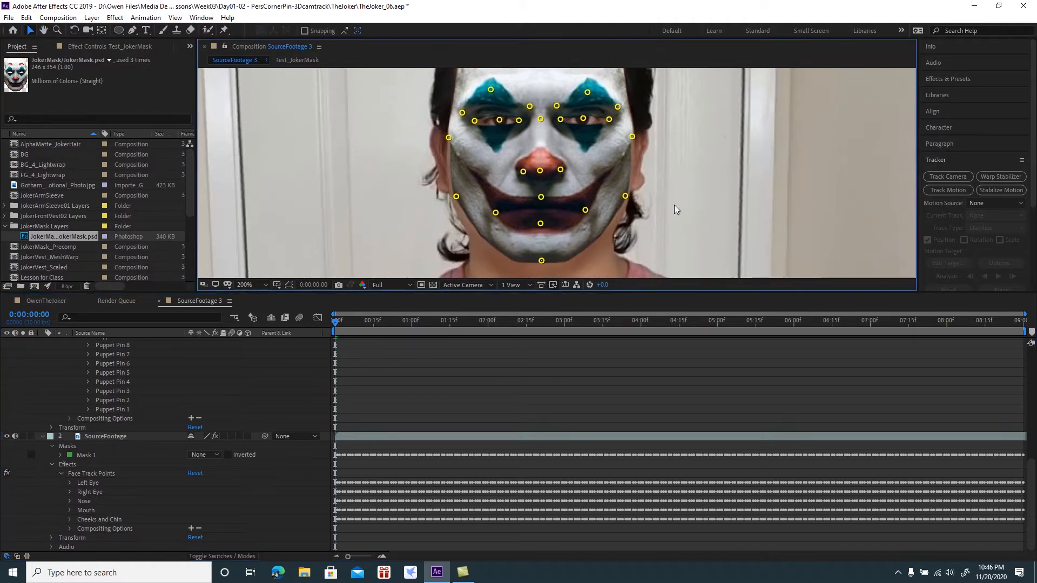
click(88, 409)
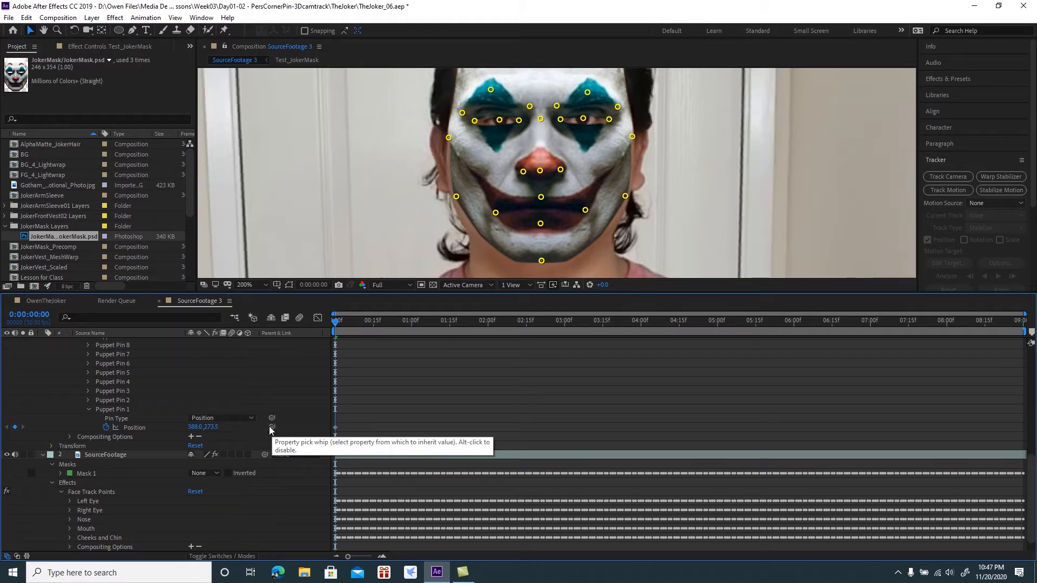
click(70, 501)
scroll(72, 505, down, 1)
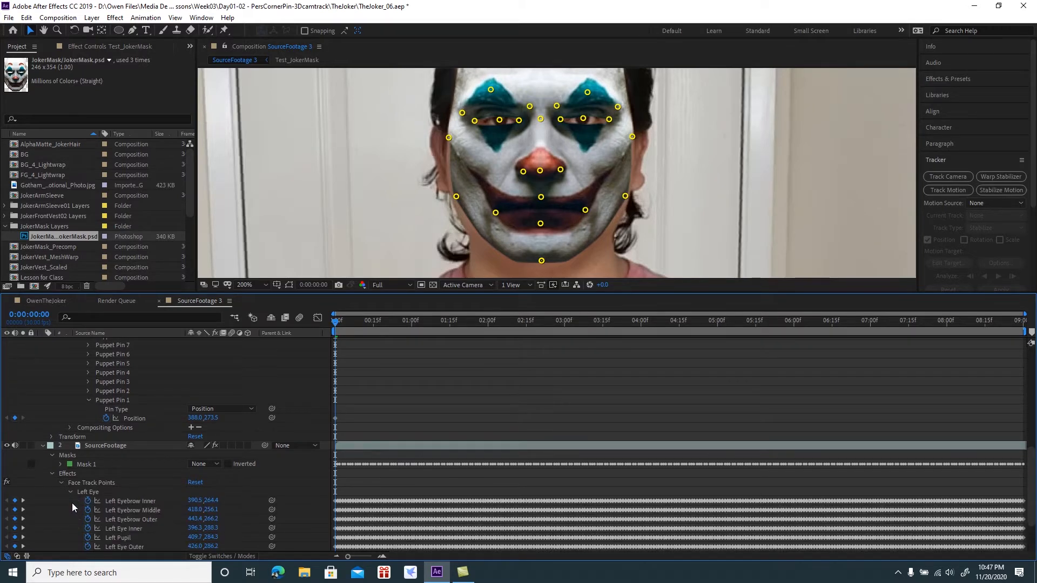
scroll(73, 498, down, 1)
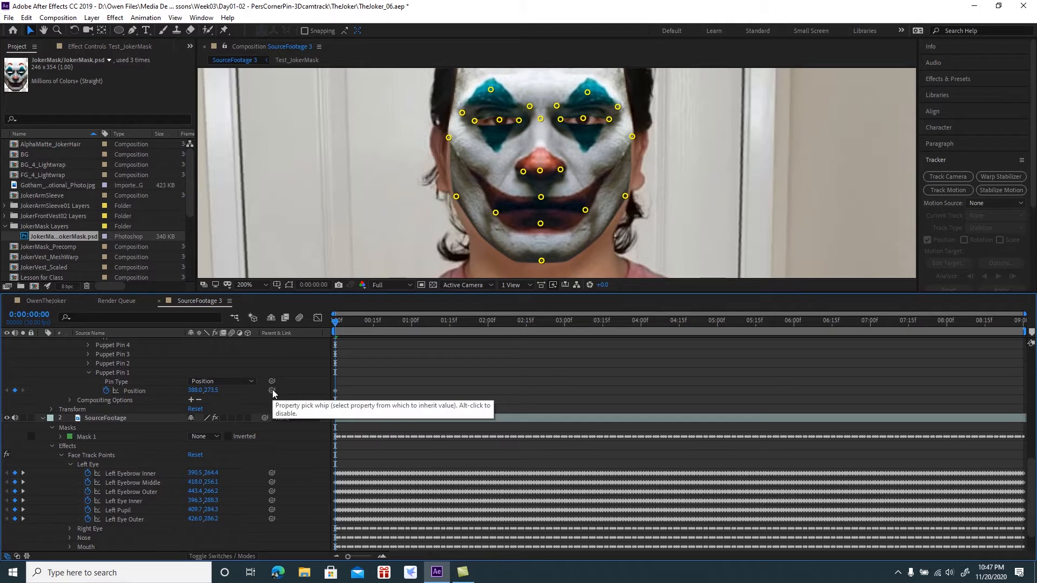
drag(272, 390, 130, 475)
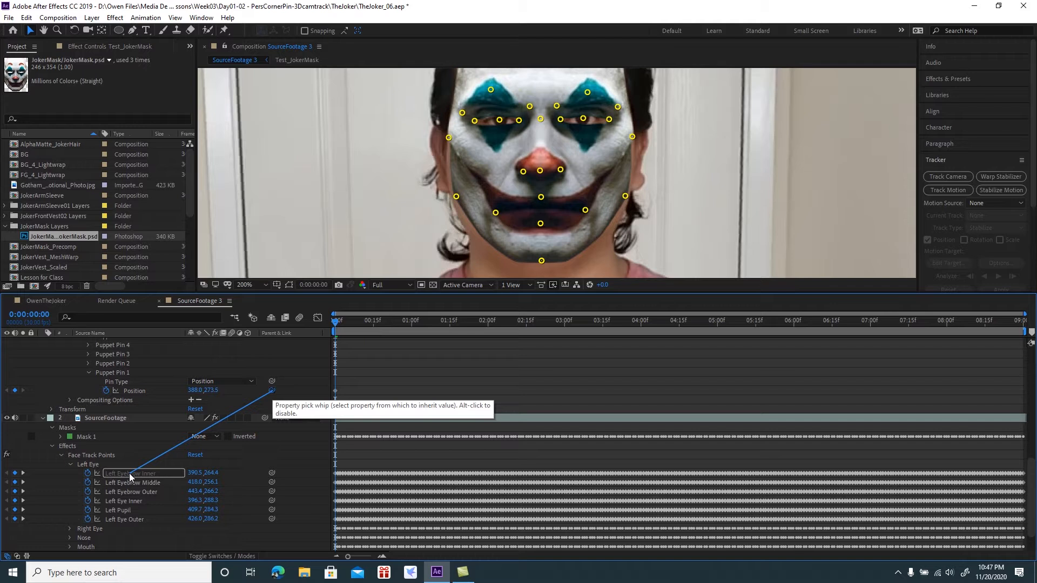
drag(128, 473, 128, 473)
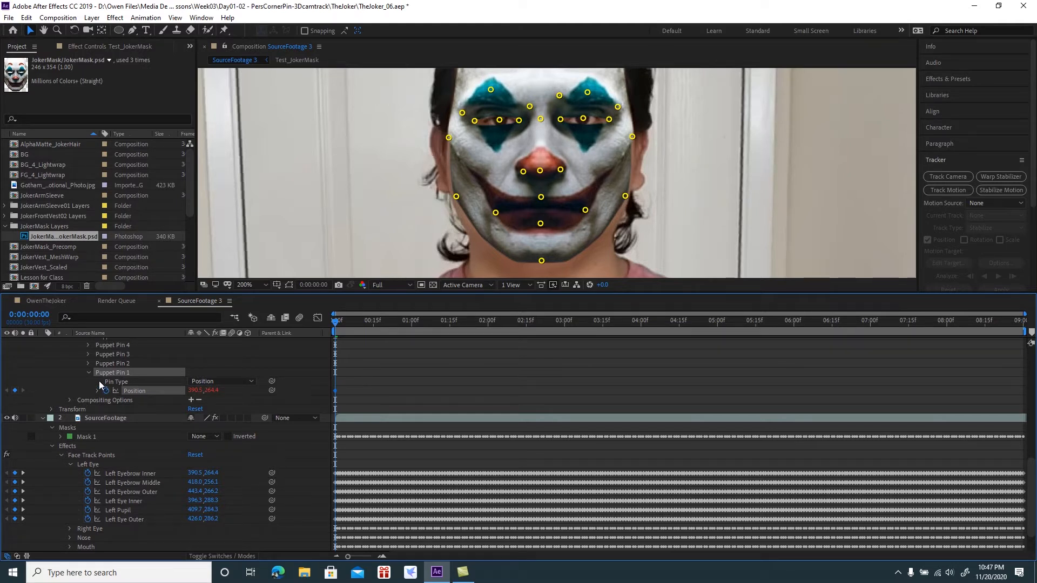
click(88, 372)
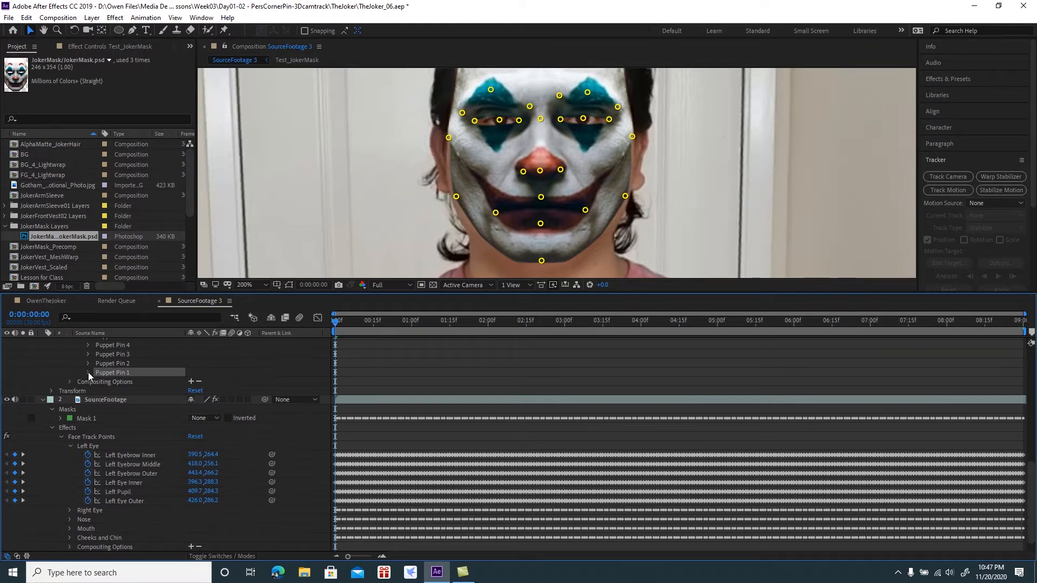
- Link Puppet Pin 2's position to Left Eyebrow Middle and Puppet Pin 3's position to Left Eyebrow Outer, collapsing each pin
click(88, 362)
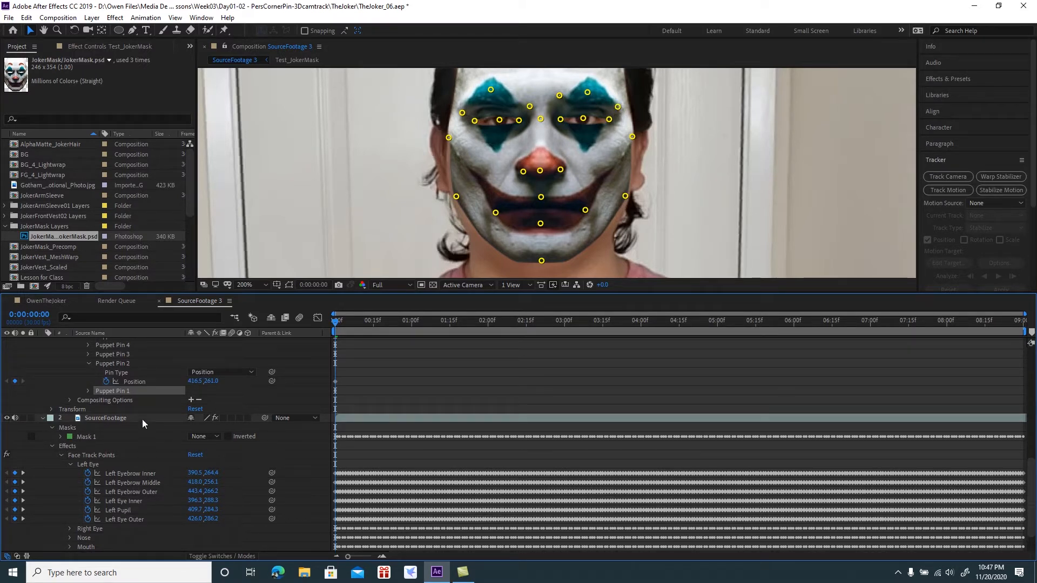
drag(272, 381, 132, 481)
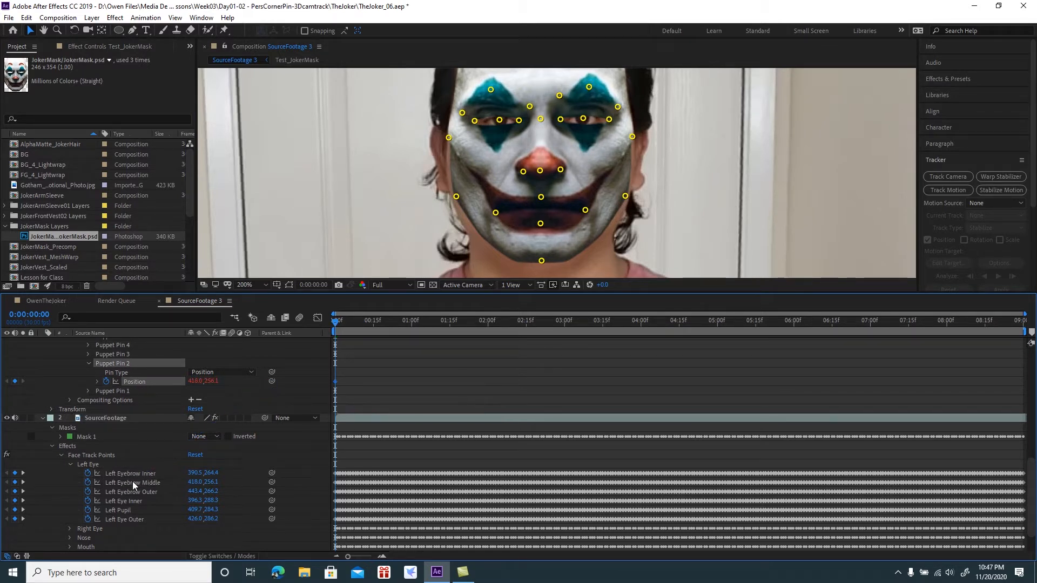
click(89, 363)
click(88, 354)
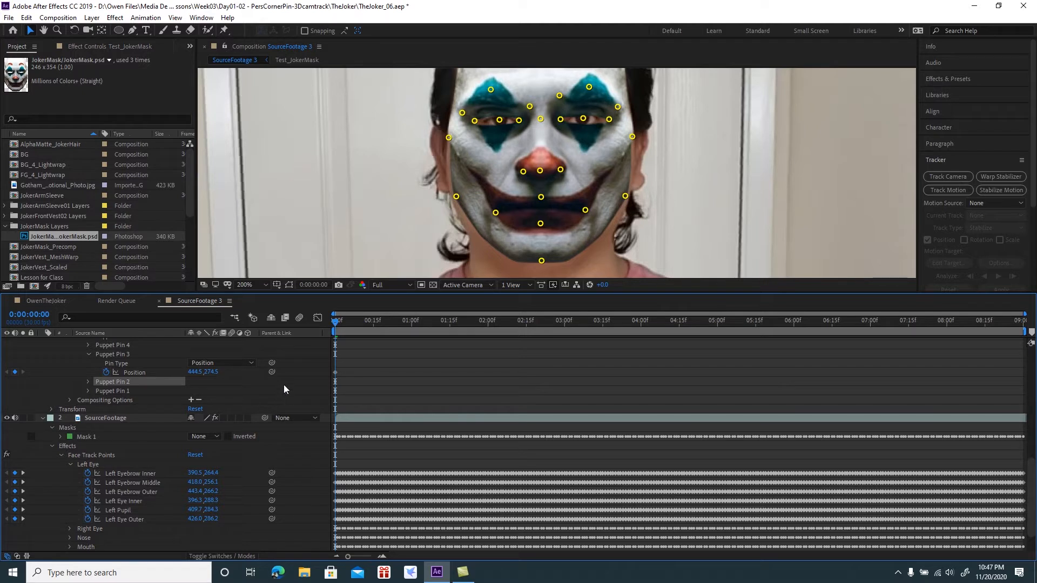
drag(272, 371, 136, 490)
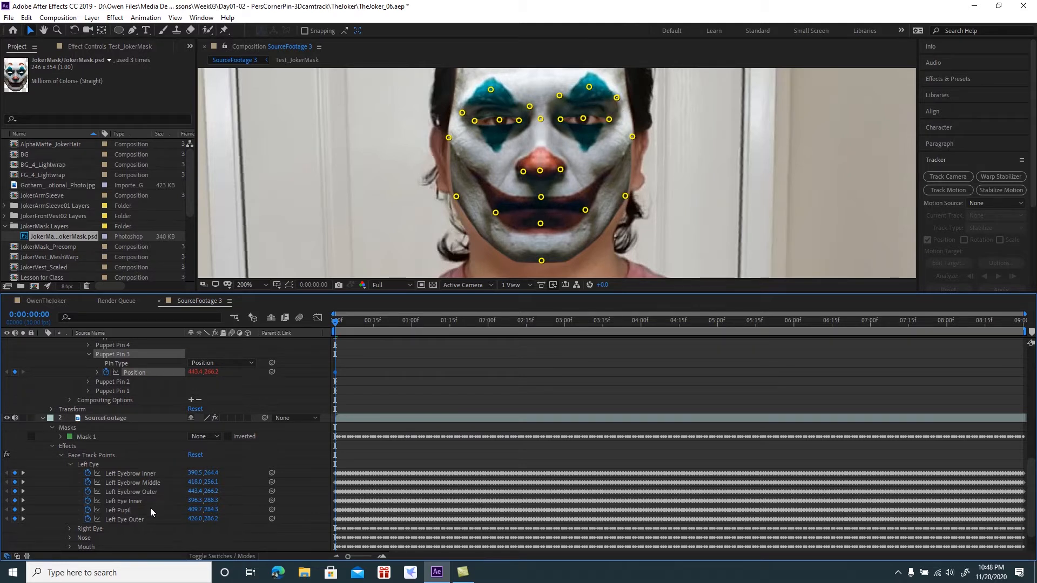
click(88, 354)
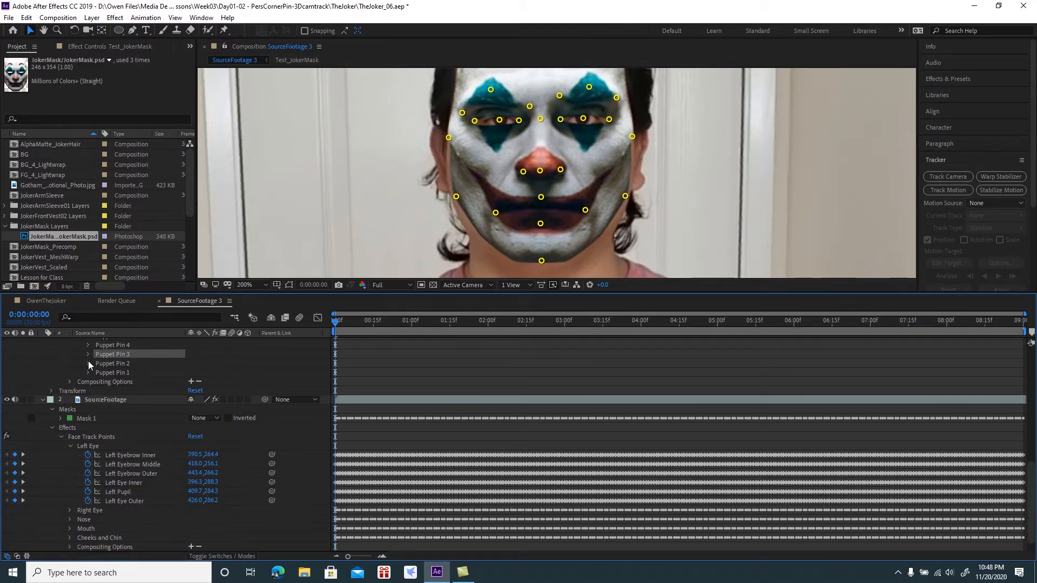
- Link Puppet Pin 4's position to Left Eye Inner and Puppet Pin 5's position to Left Pupil, collapsing each pin
click(89, 345)
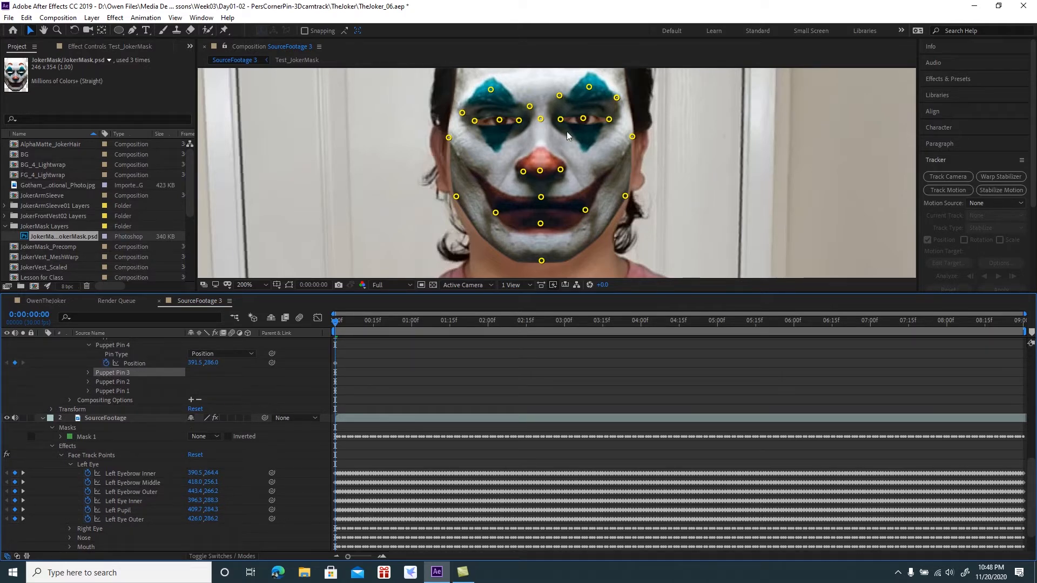
drag(272, 362, 133, 500)
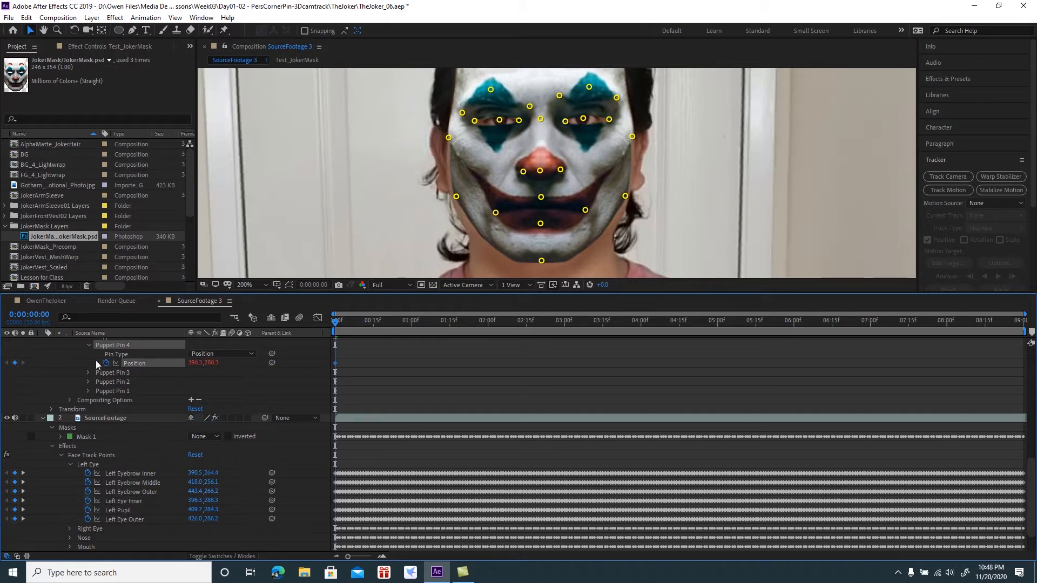
click(87, 345)
scroll(92, 358, up, 1)
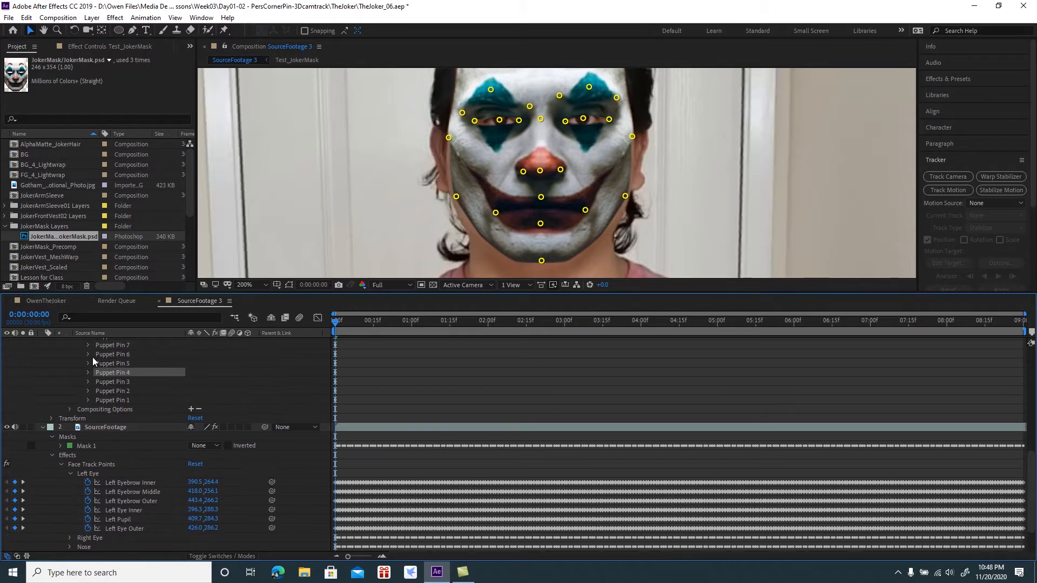
click(88, 363)
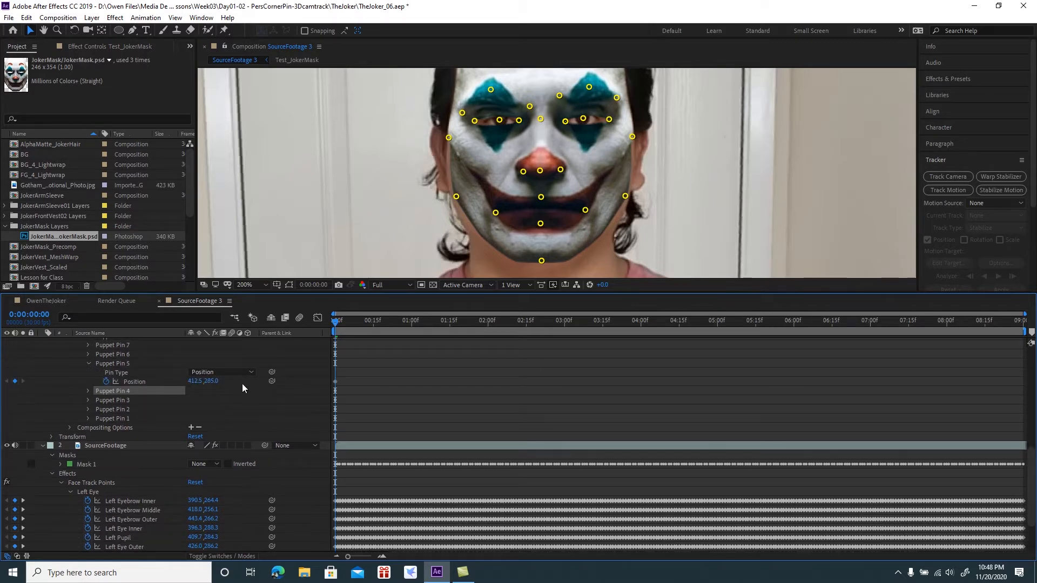
scroll(274, 358, down, 1)
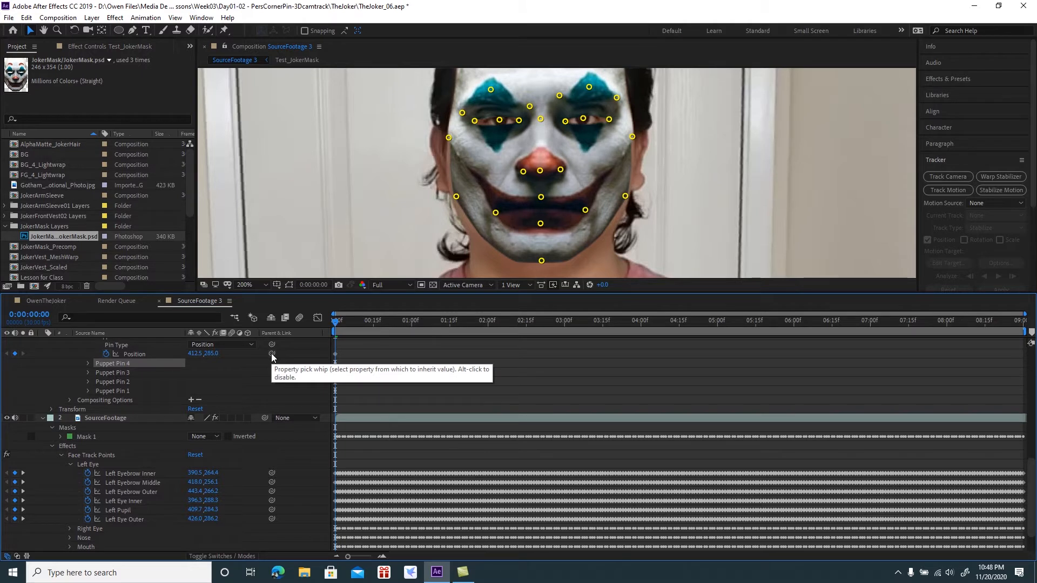
drag(271, 353, 125, 509)
scroll(121, 387, up, 1)
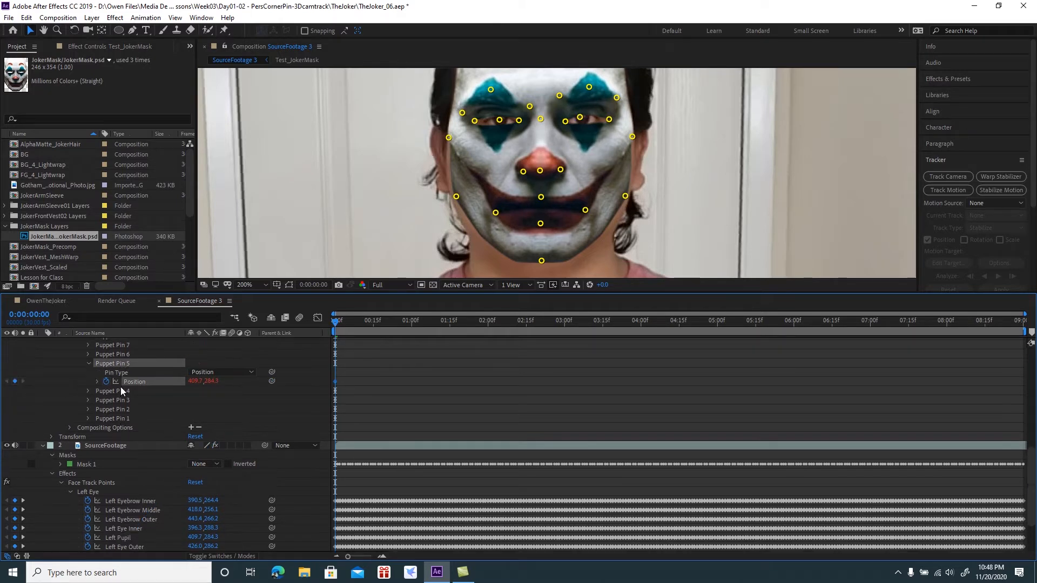
click(89, 363)
- Link Puppet Pin 6's position to the Left Eye Outer face track point, and collapse the Left Eye group and the pin
click(87, 353)
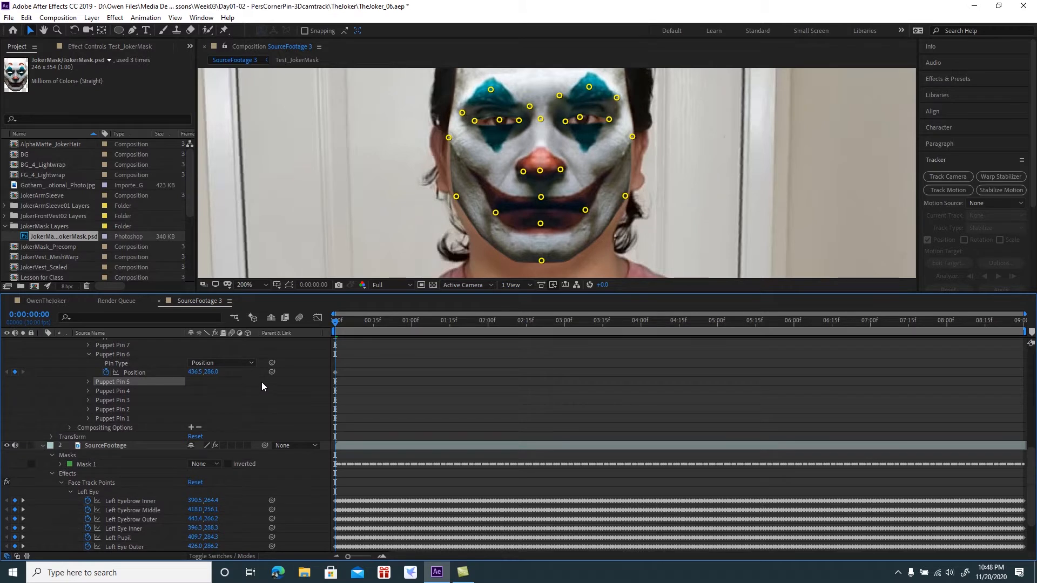
scroll(262, 381, down, 1)
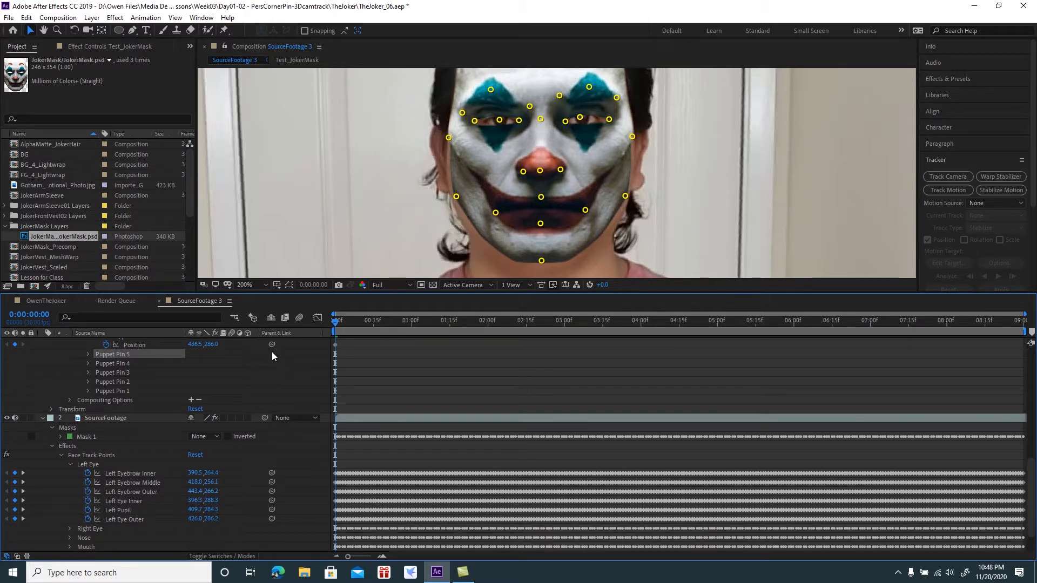
drag(271, 345, 121, 520)
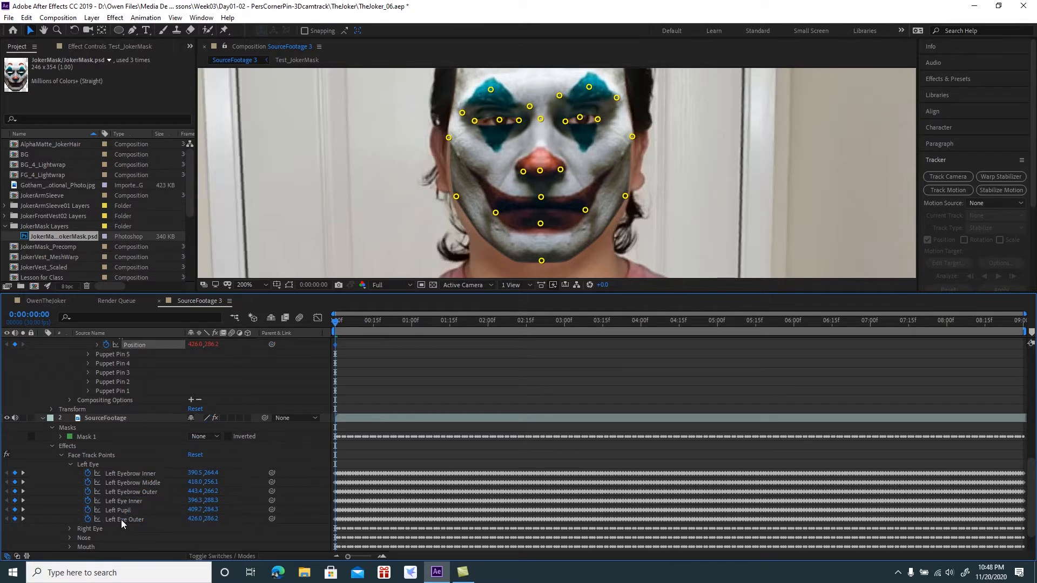
click(69, 465)
scroll(100, 390, up, 1)
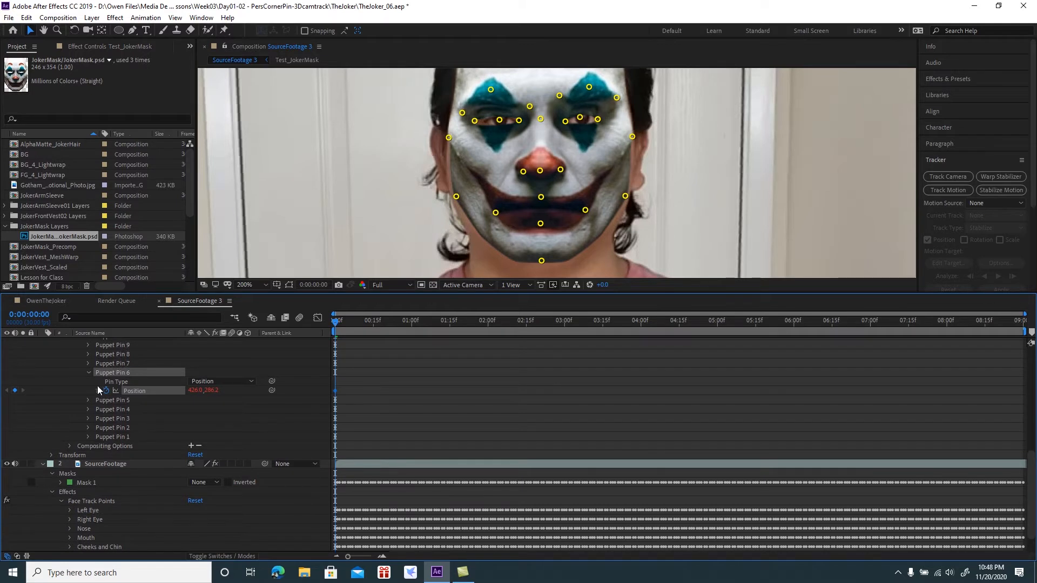
click(88, 372)
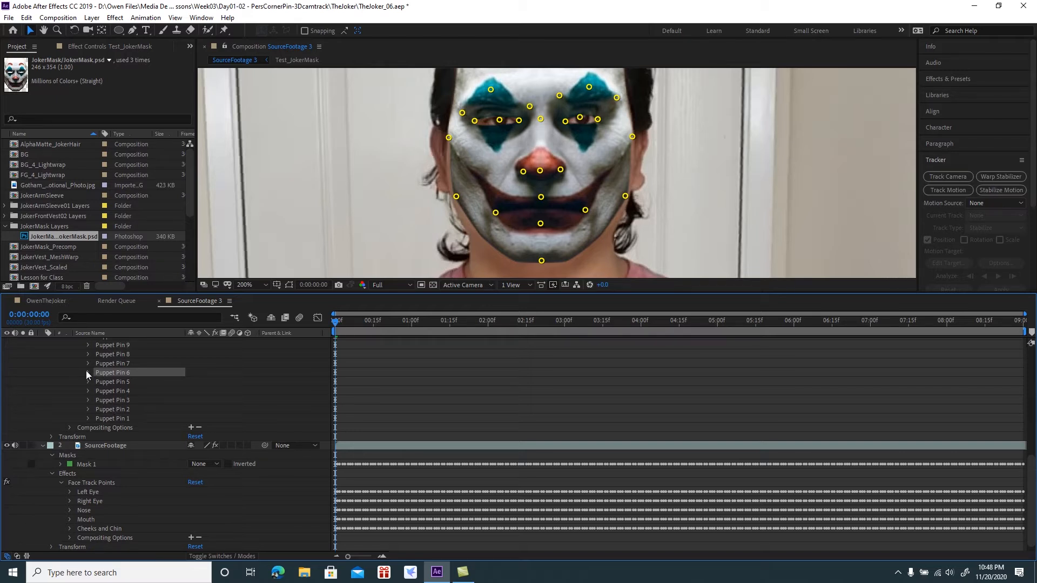
- Expand the Right Eye track points and link Puppet Pin 7's position to Right Eyebrow Inner, collapsing the pin
click(70, 501)
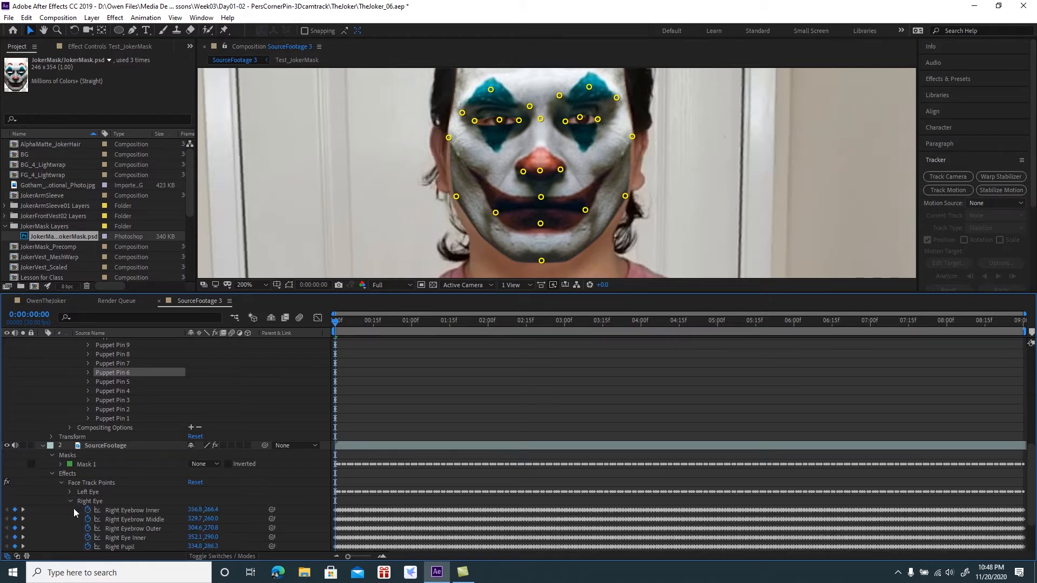
scroll(73, 508, down, 1)
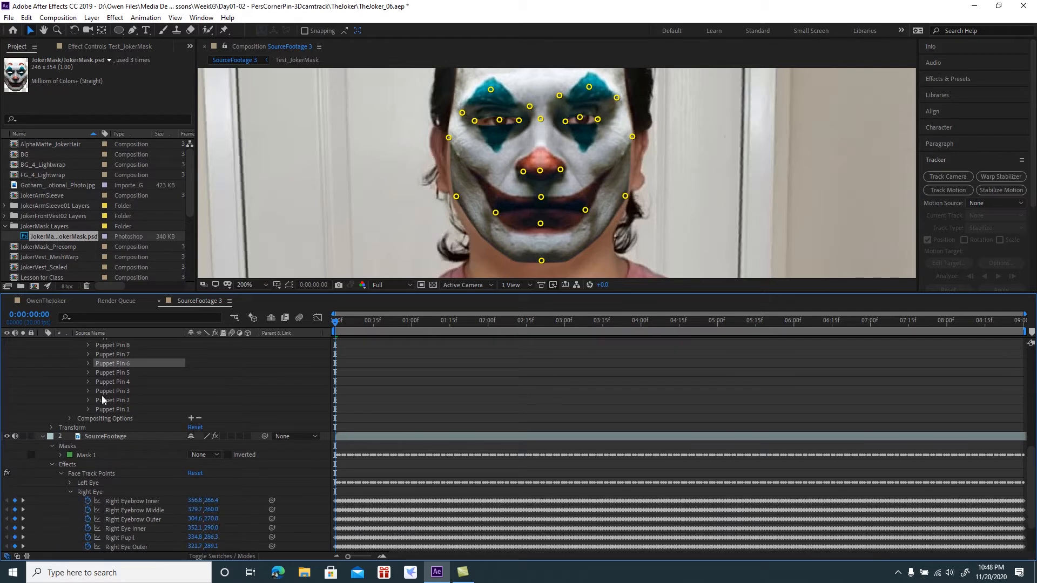
click(88, 354)
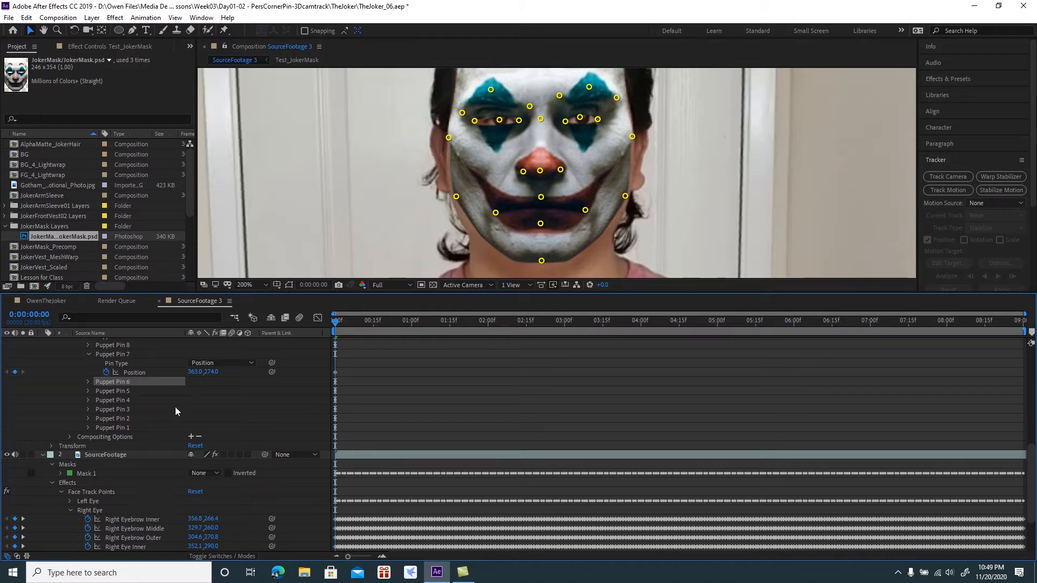
drag(271, 371, 132, 520)
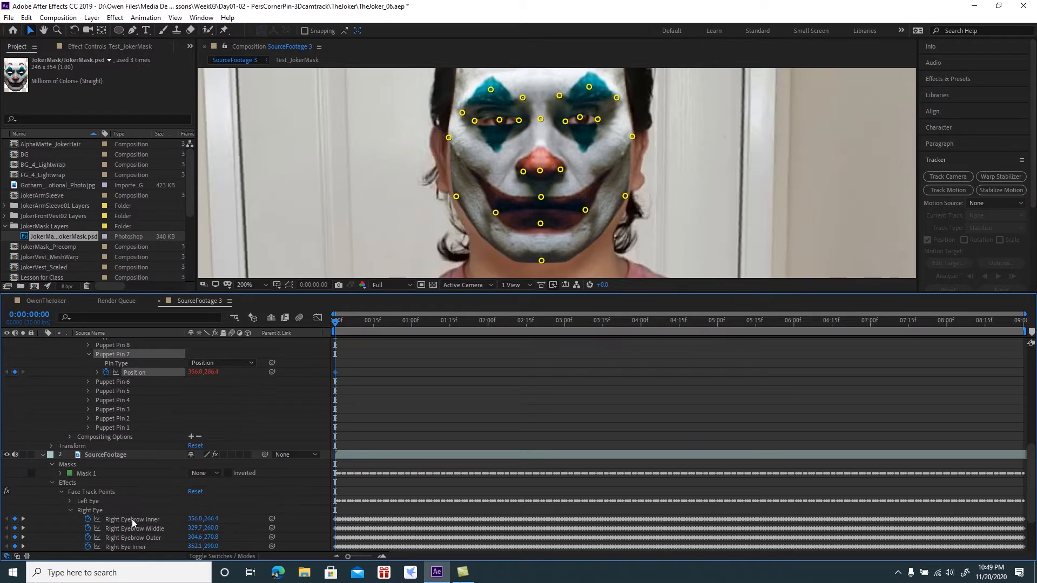
click(89, 354)
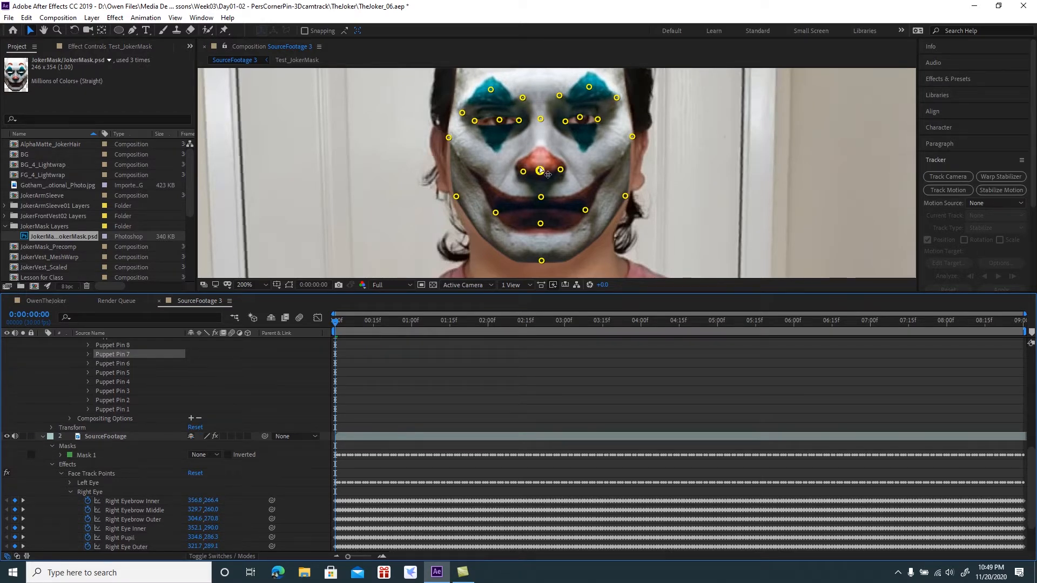
- Enlarge the timeline area to show more properties, and reframe the composition view at 100% with the mask and its pins visible
scroll(542, 171, down, 2)
drag(637, 195, 631, 152)
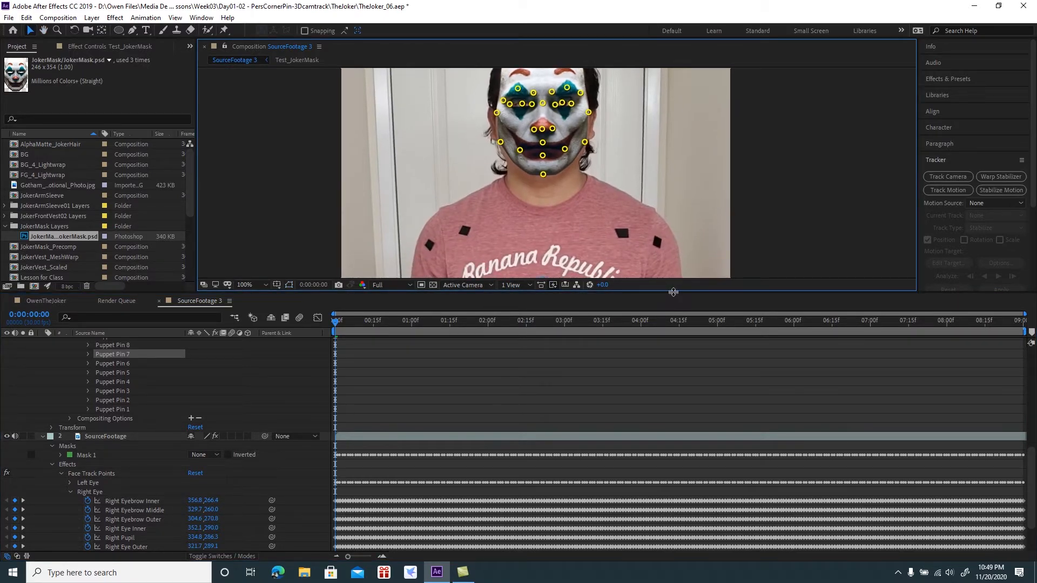
drag(674, 295, 649, 148)
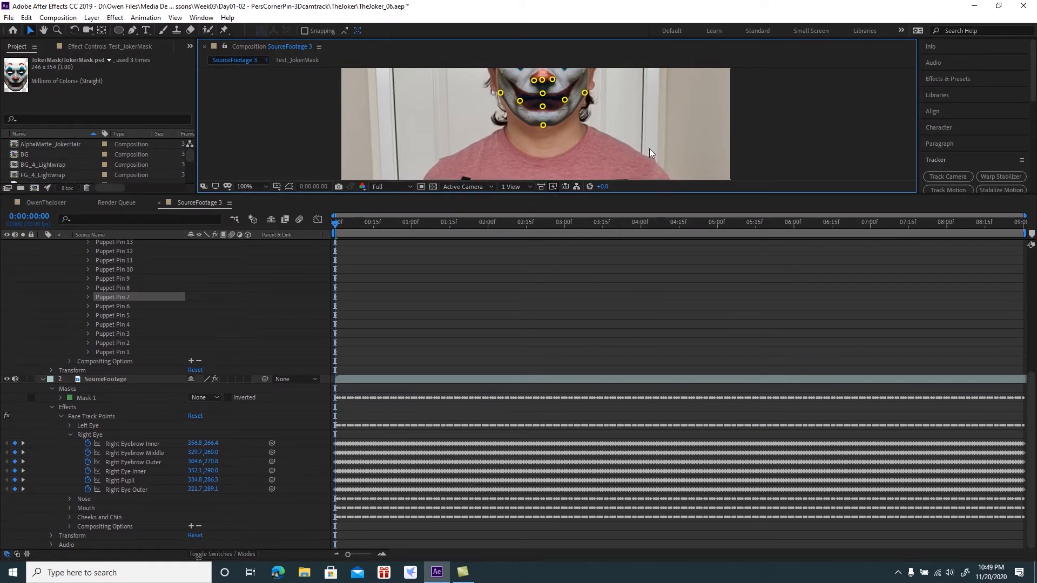
key(space)
drag(624, 97, 624, 136)
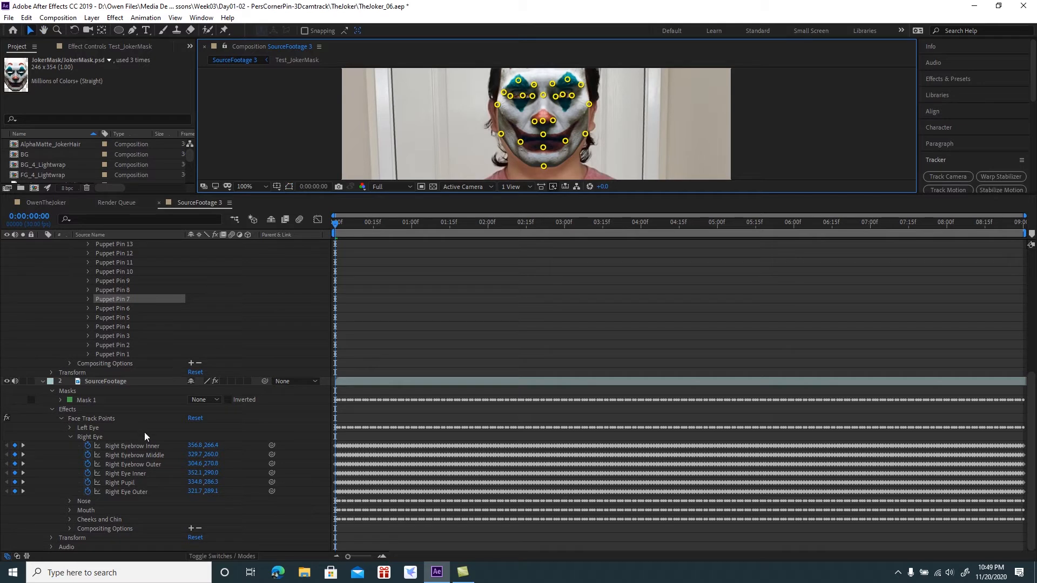
- Link Puppet Pin 8's position to Right Eyebrow Middle and Puppet Pin 9's position to Right Eyebrow Outer, collapsing each pin
click(87, 299)
click(88, 299)
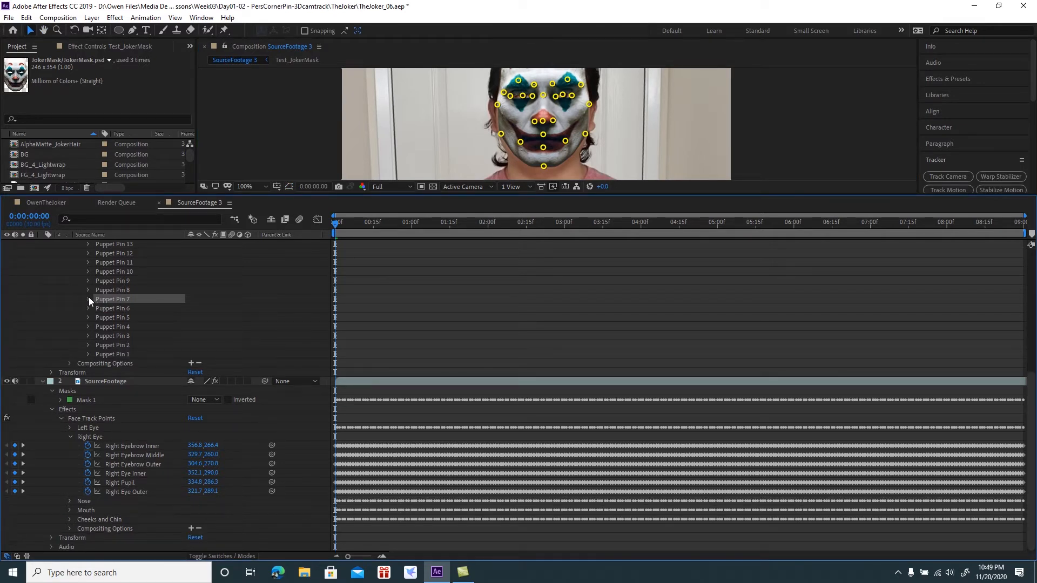
click(88, 290)
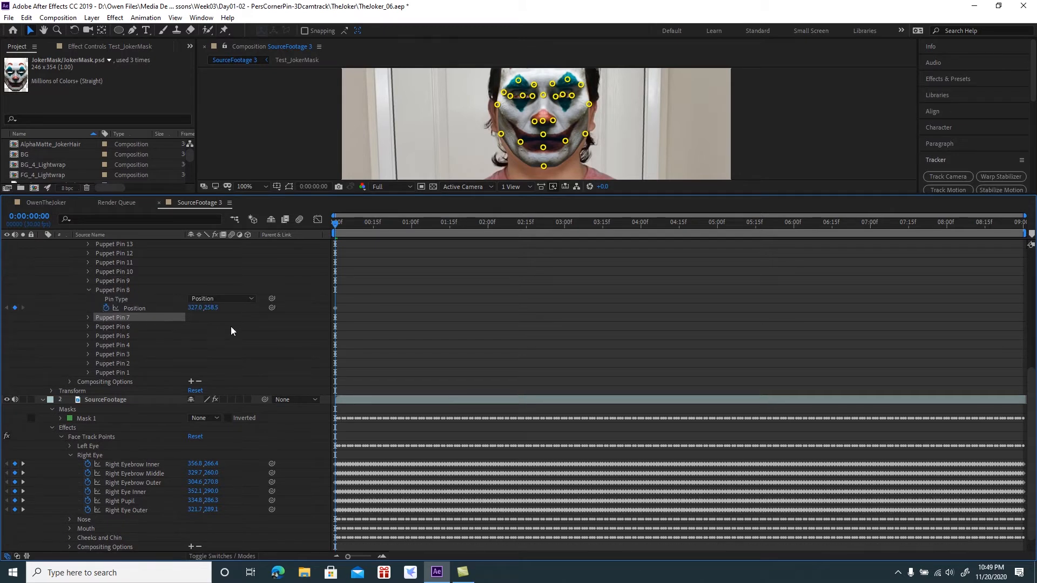
drag(271, 308, 134, 473)
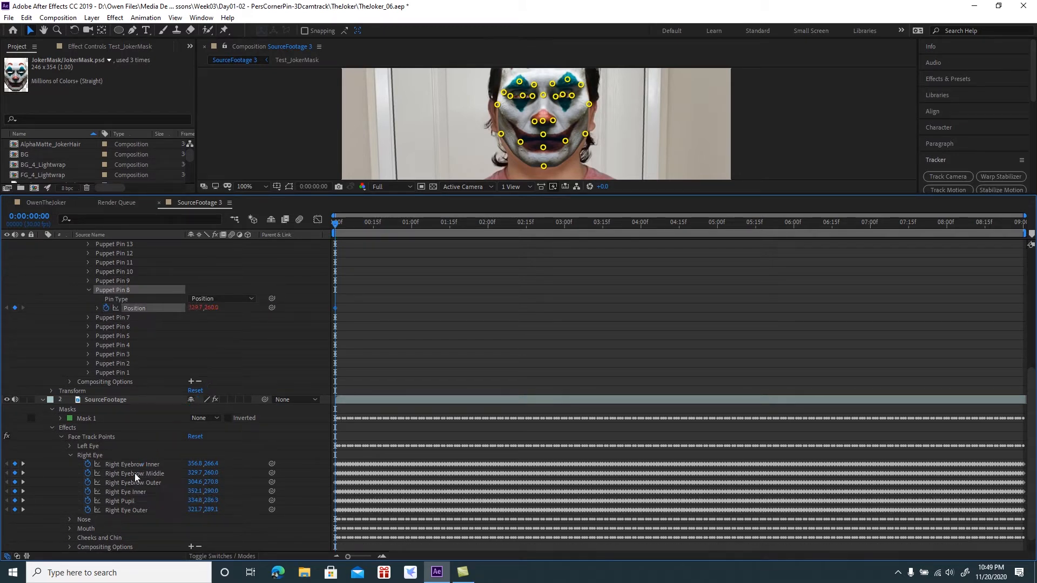
click(89, 285)
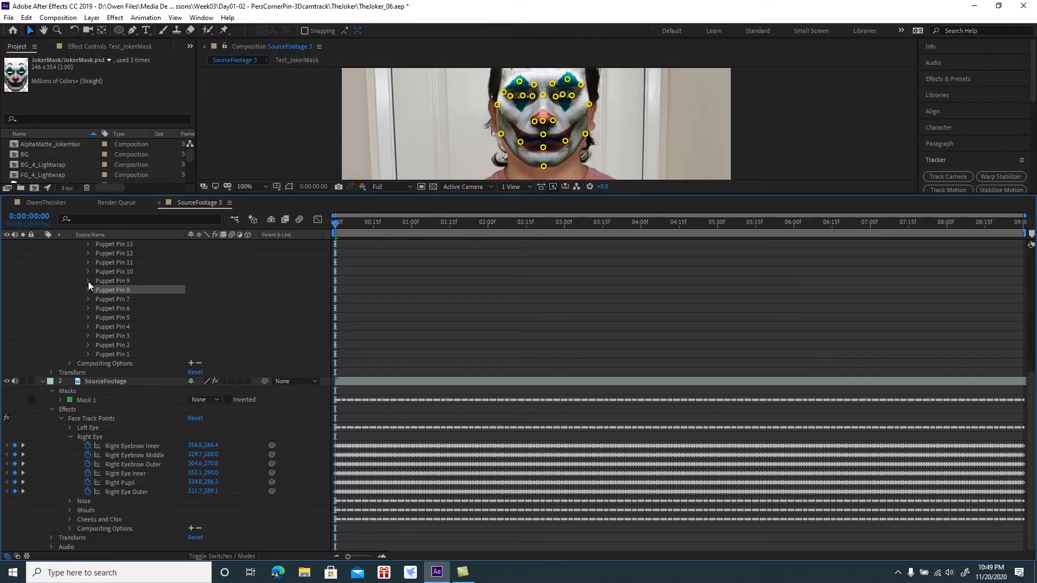
click(88, 282)
drag(271, 298, 127, 481)
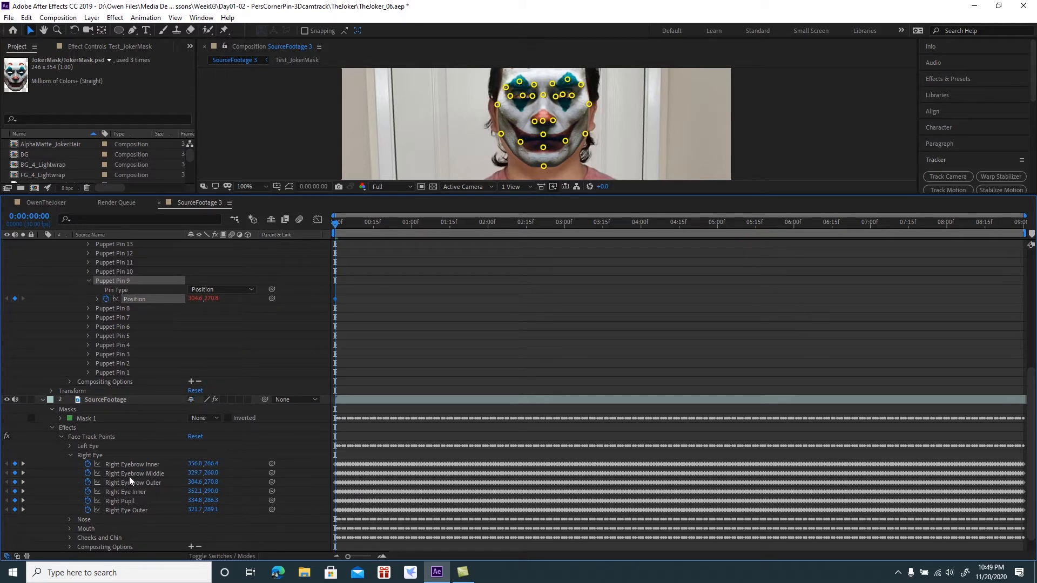
click(89, 281)
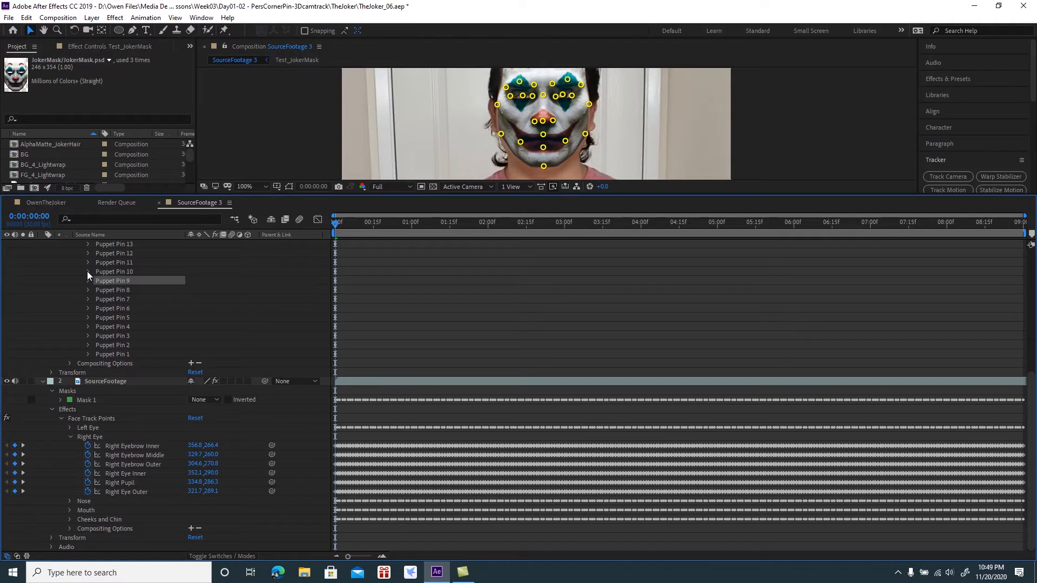
- Link Puppet Pin 10's position to Right Eye Inner and Puppet Pin 11's position to Right Pupil, collapsing each pin
click(88, 272)
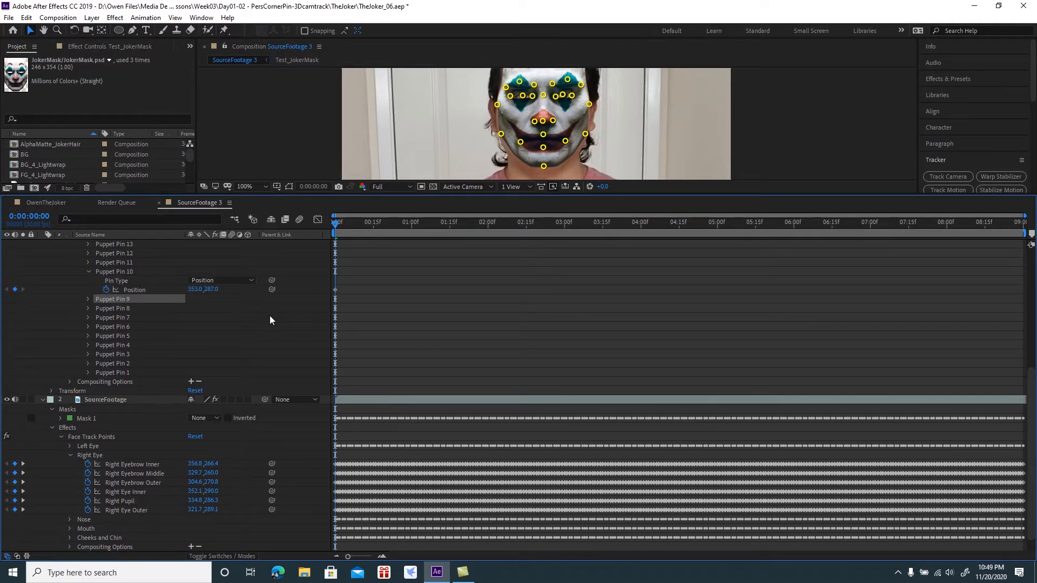
drag(268, 292, 122, 490)
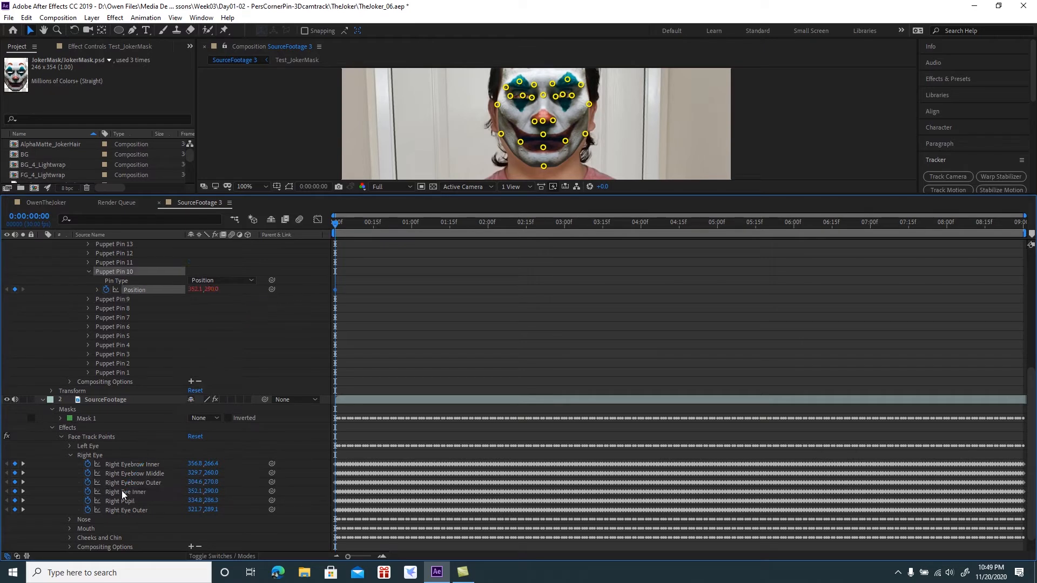
click(89, 270)
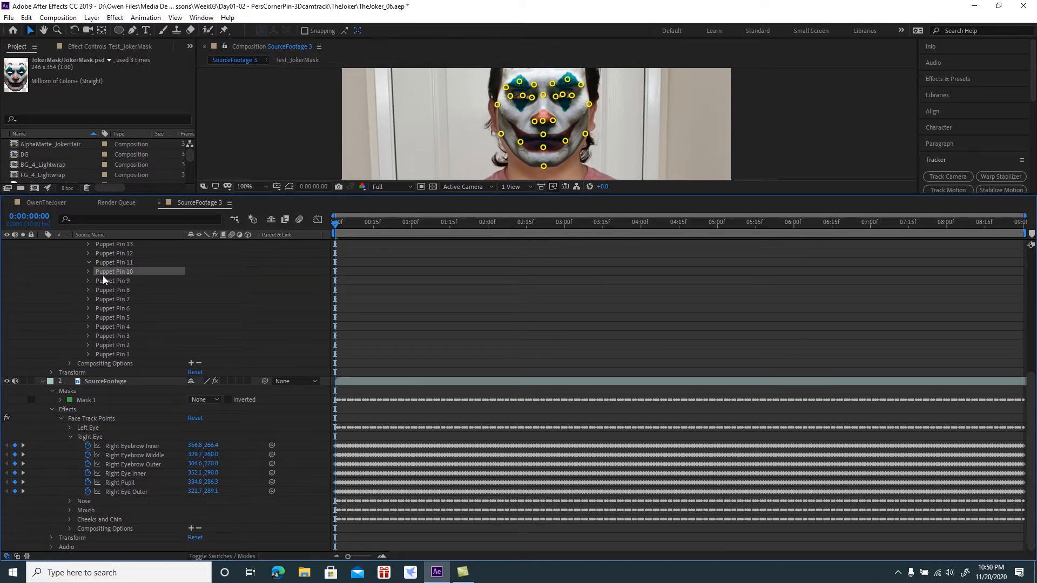
click(88, 263)
drag(272, 280, 124, 500)
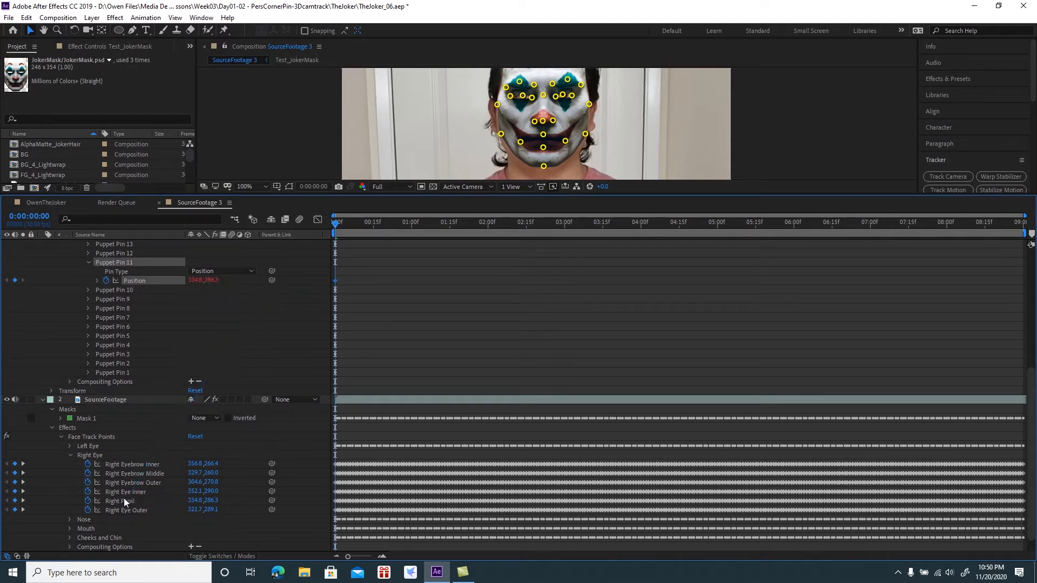
click(88, 259)
- Link Puppet Pin 12's position to Right Eye Outer, collapse the pin, and save the project
click(87, 254)
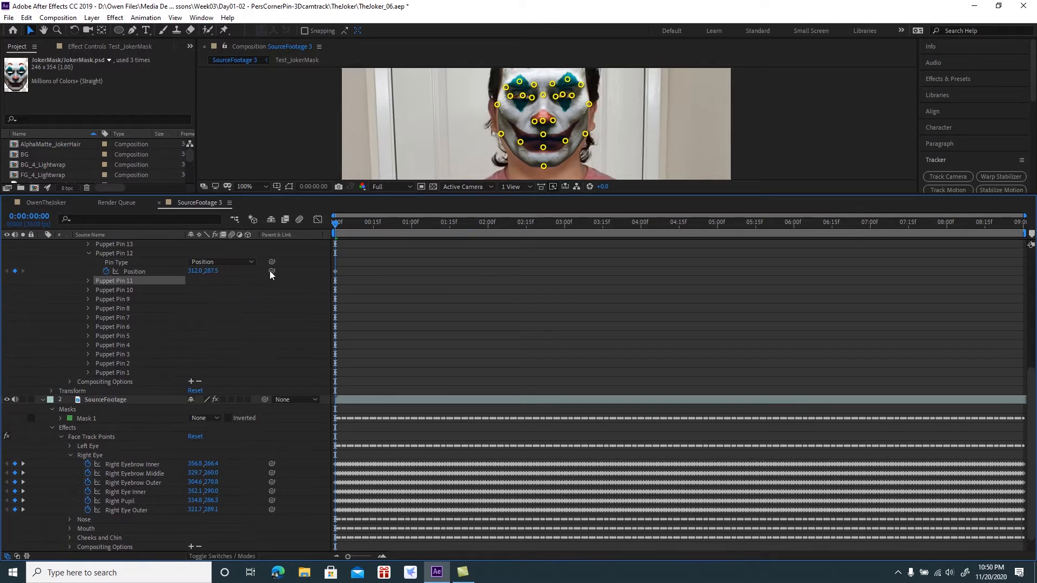
drag(272, 271, 119, 507)
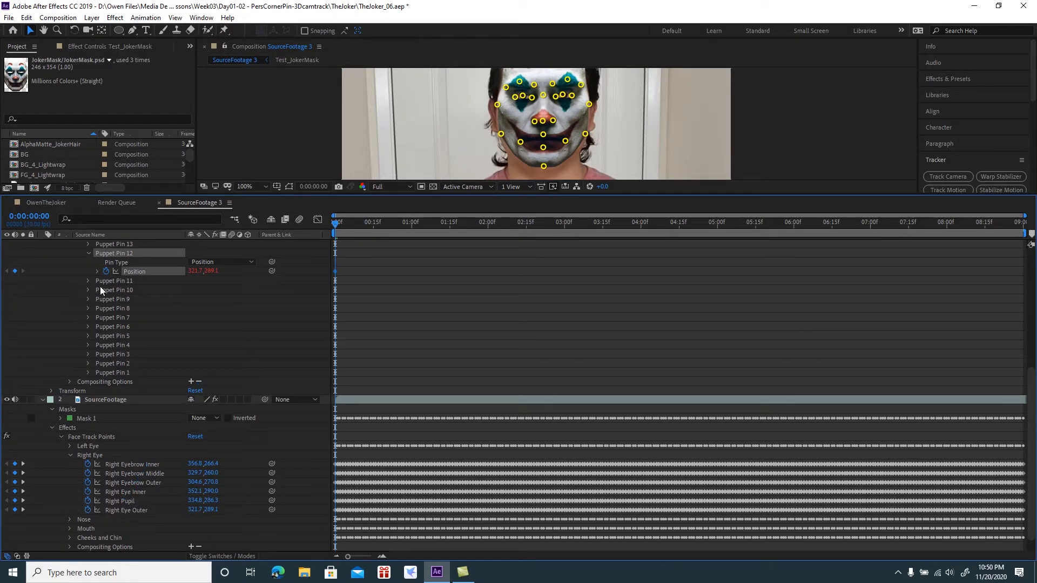
click(87, 254)
click(8, 18)
click(27, 117)
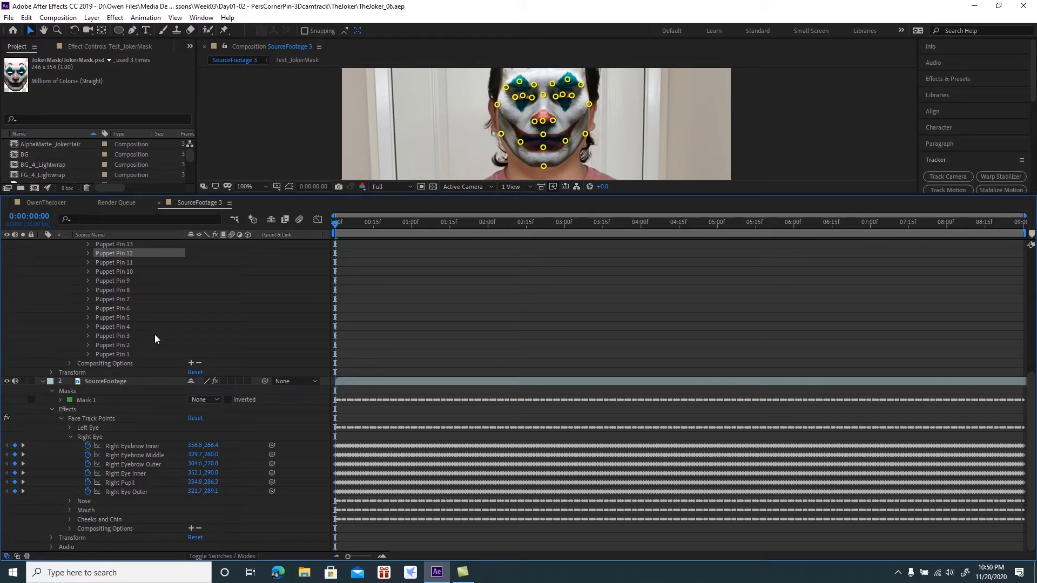
- Switch from the Right Eye to the Nose track points and link Puppet Pin 13's position to Nose Bridge, collapsing the pin
click(70, 436)
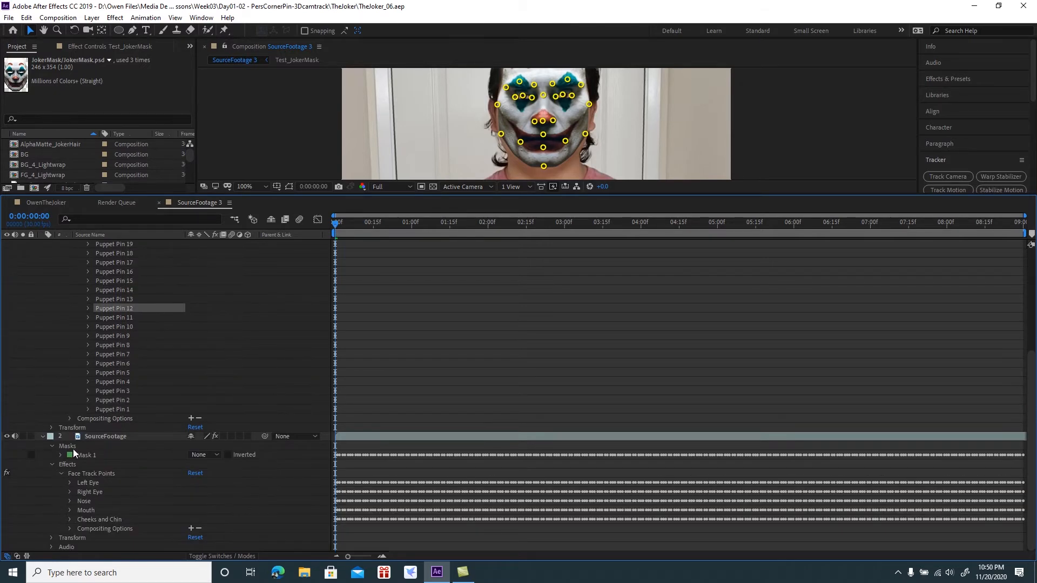
click(69, 501)
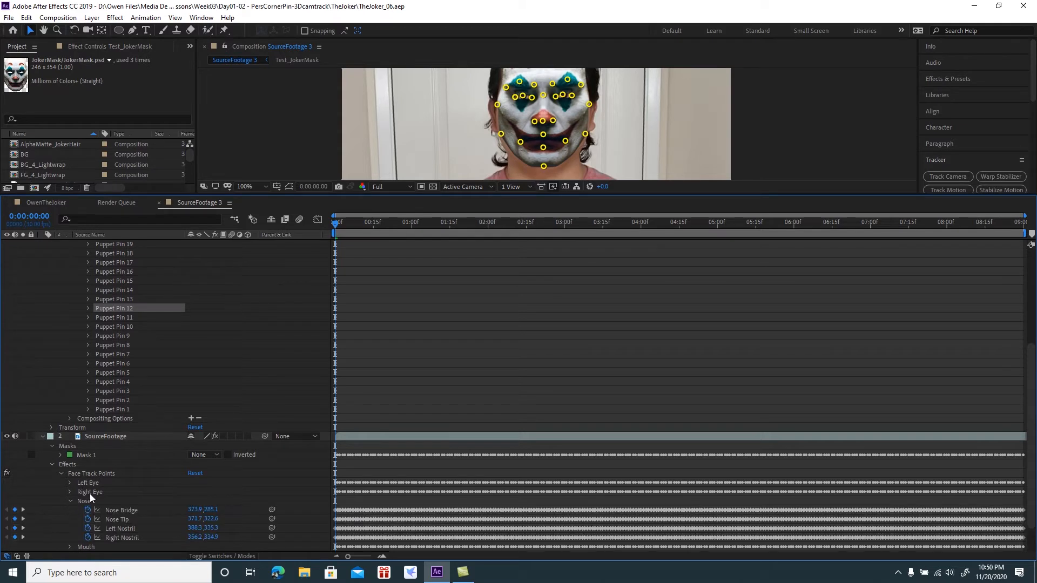
scroll(134, 474, down, 1)
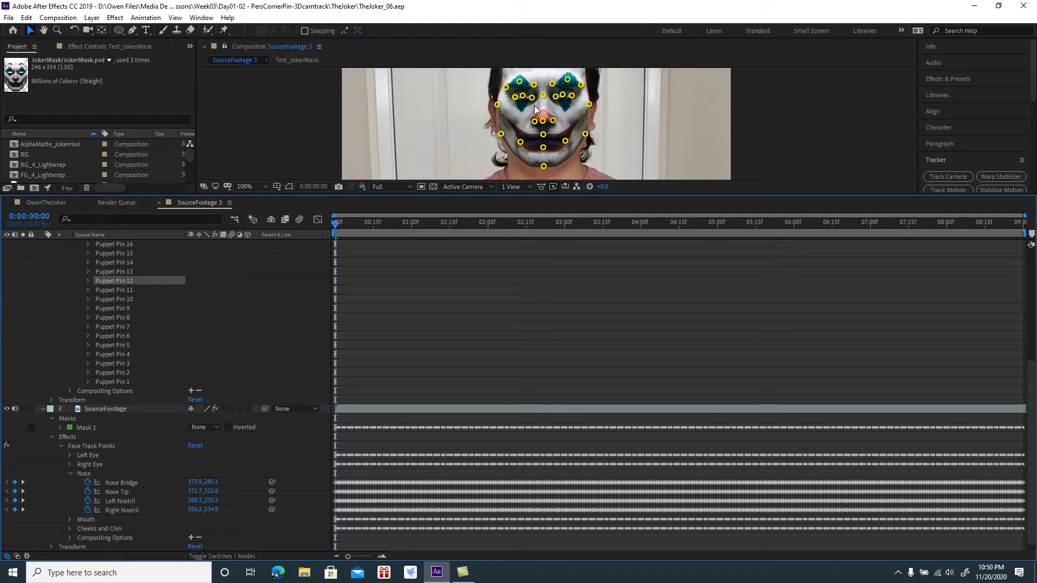
click(89, 271)
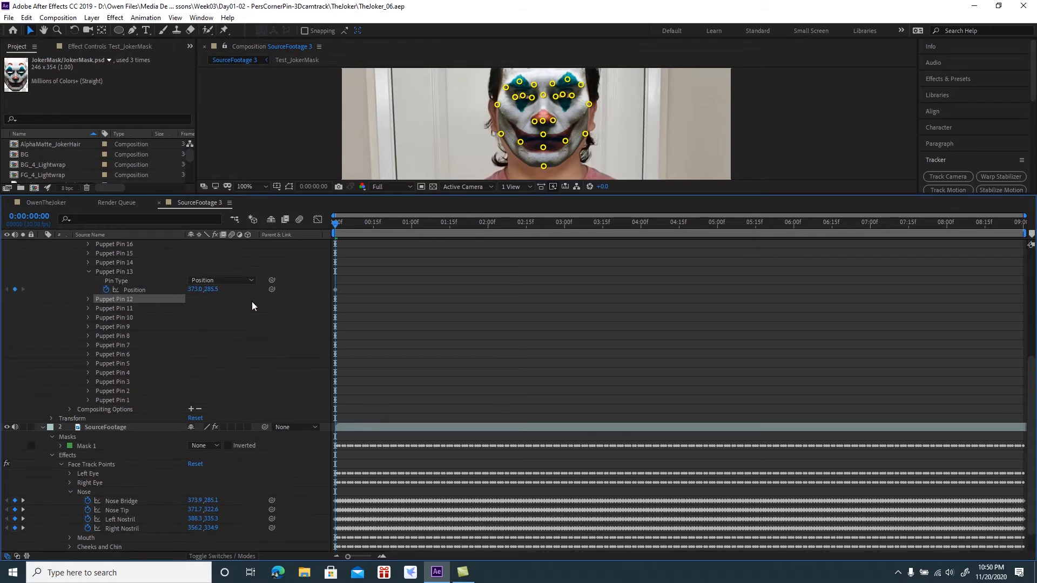
drag(272, 289, 123, 502)
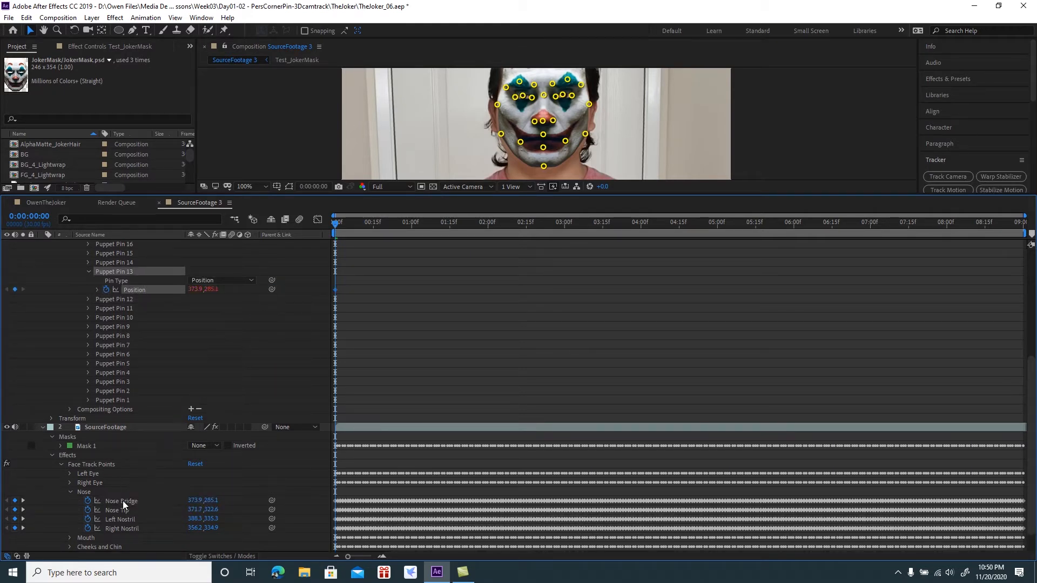
click(86, 272)
- Link Puppet Pin 14's position to Nose Tip and Puppet Pin 15's position to Left Nostril
click(87, 262)
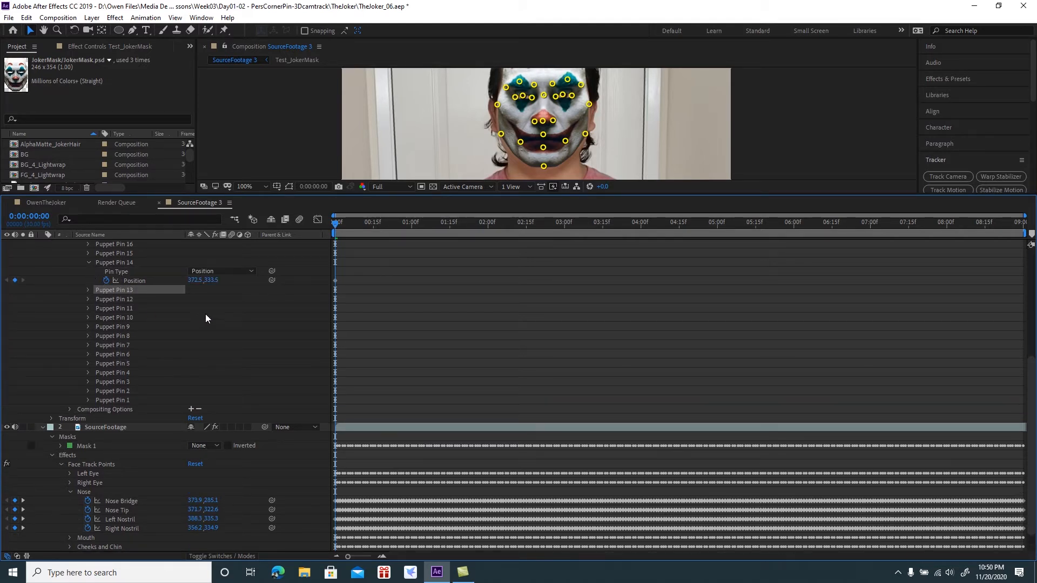
drag(271, 280, 118, 510)
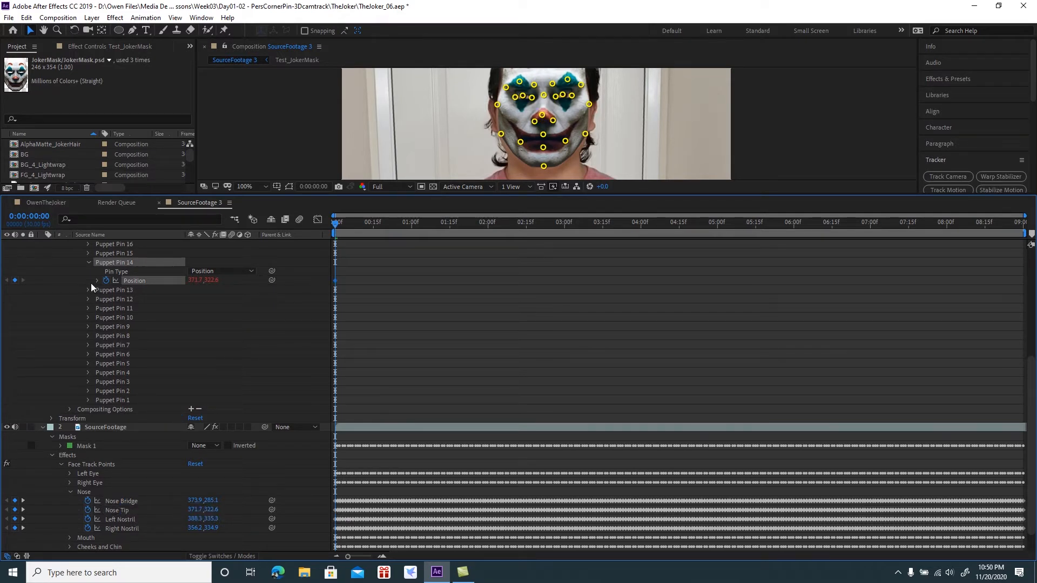
click(87, 262)
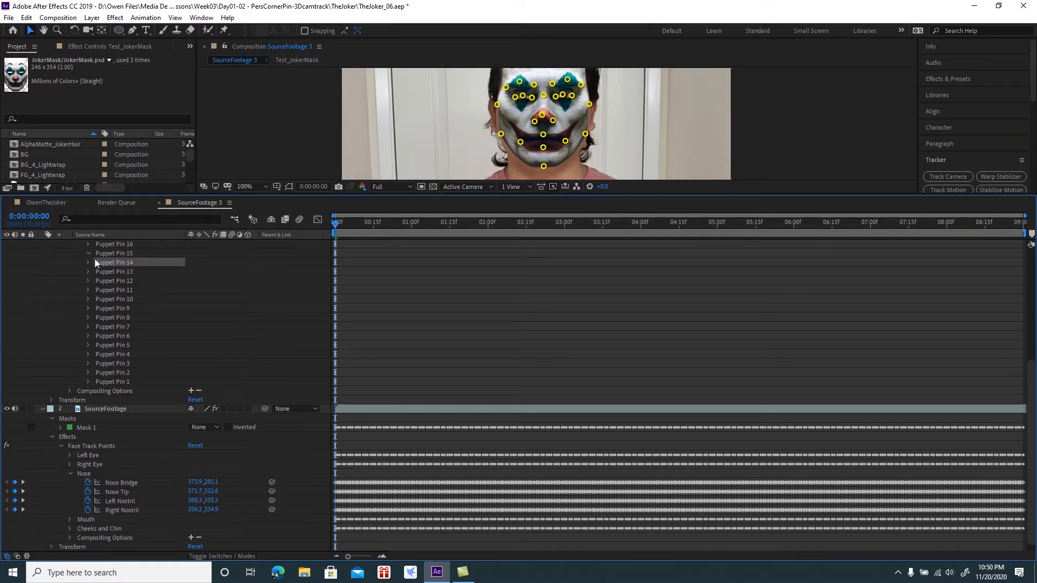
click(88, 254)
drag(271, 271, 124, 517)
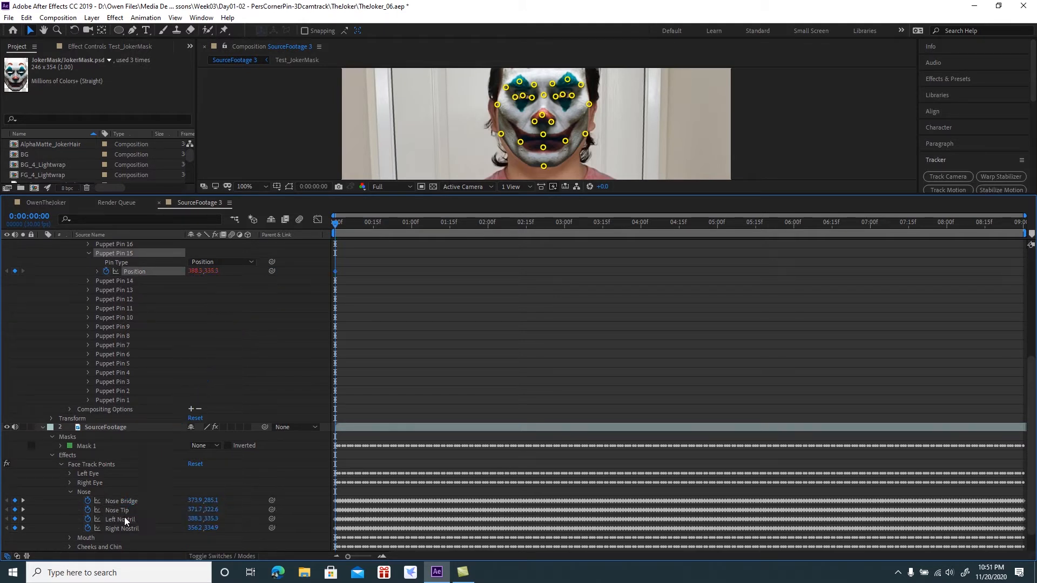
- Collapse Puppet Pin 15, link Puppet Pin 16's position to Right Nostril, and collapse that pin as well
click(89, 254)
click(88, 246)
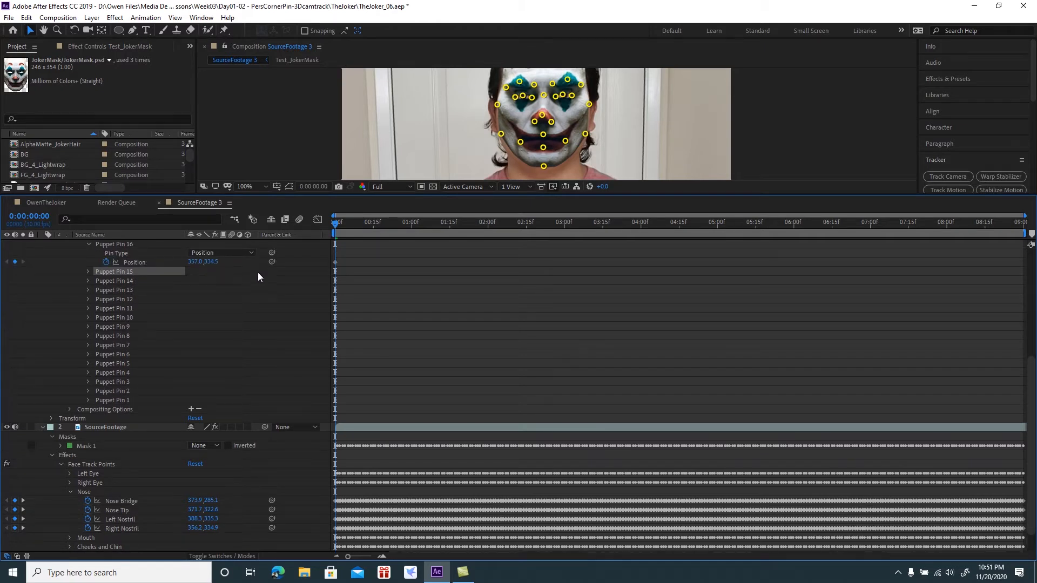
drag(271, 262, 114, 527)
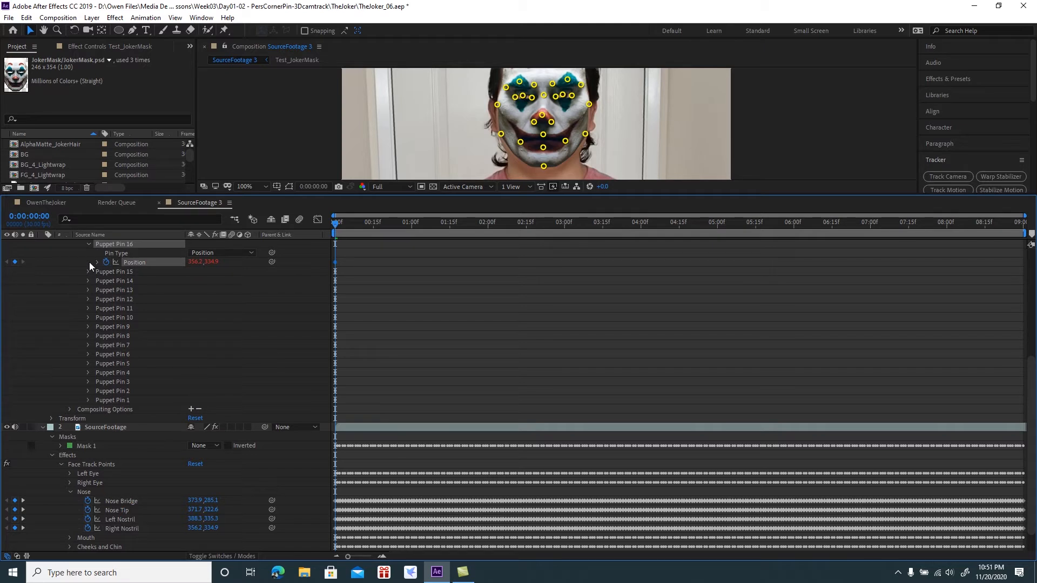
click(89, 244)
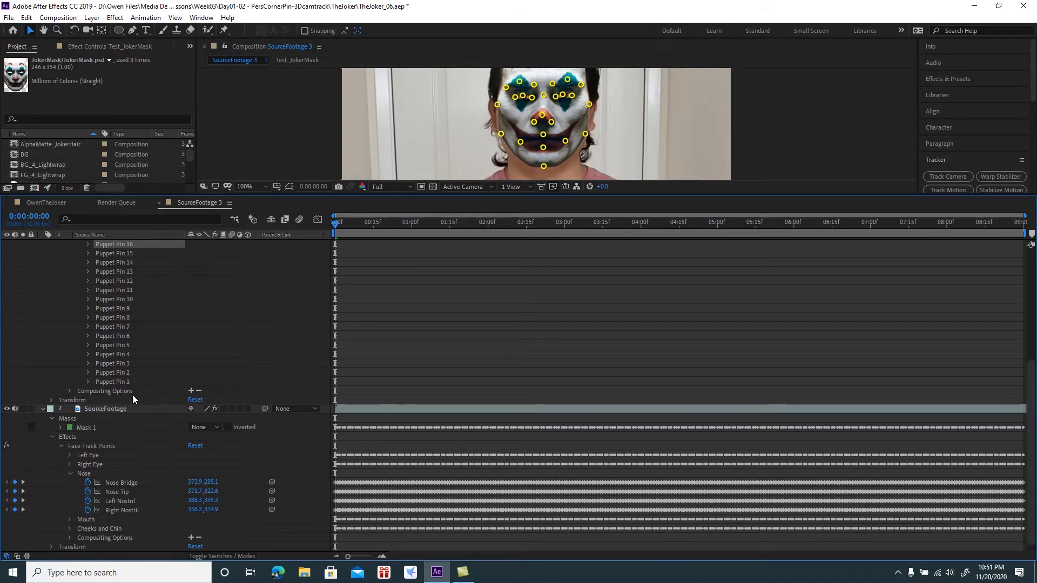
- Switch from the Nose to the Mouth track points and link Puppet Pin 17's position to Mouth Left, collapsing the pin
click(70, 473)
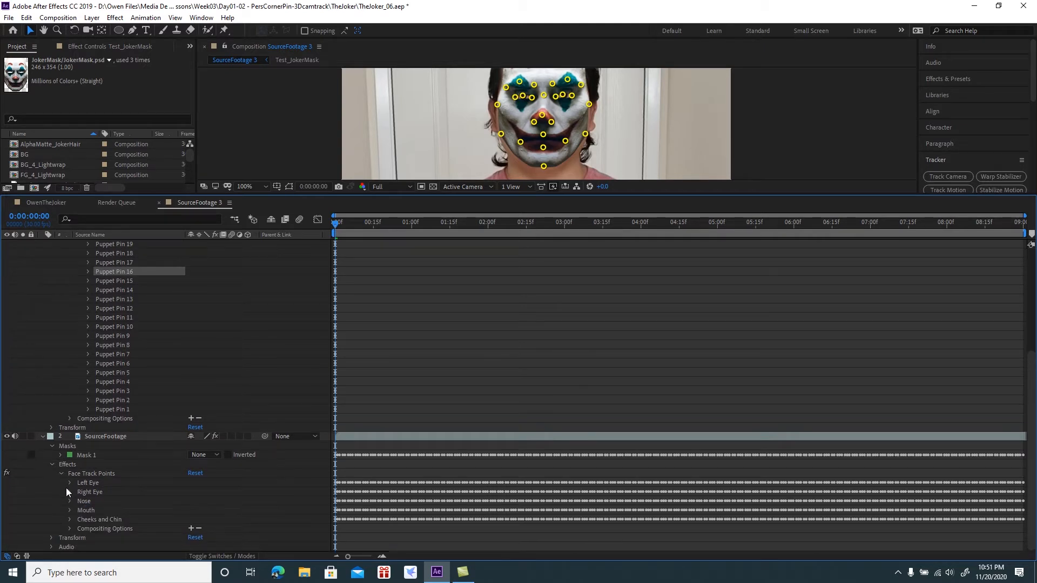
click(69, 510)
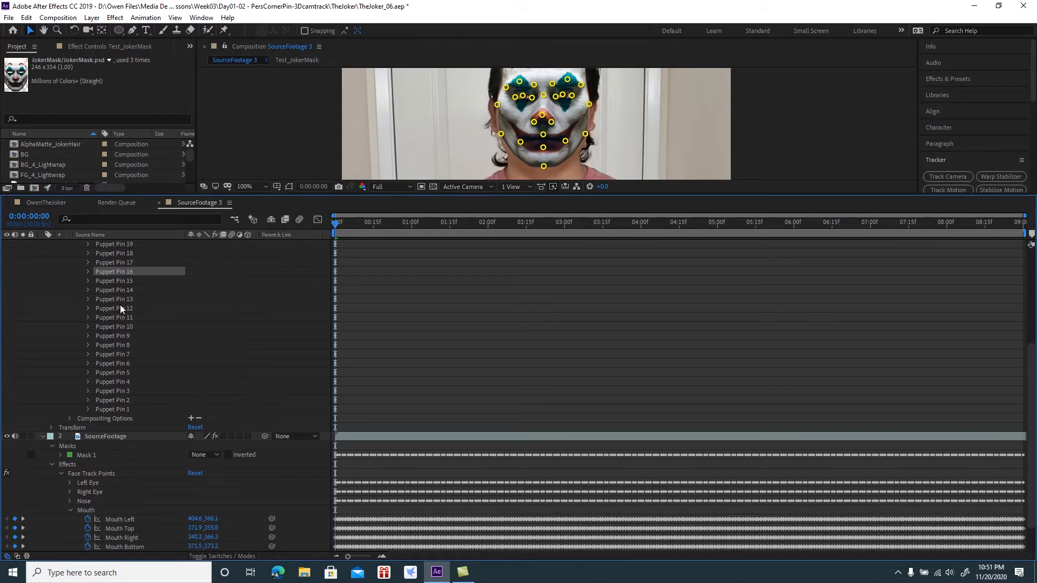
click(87, 263)
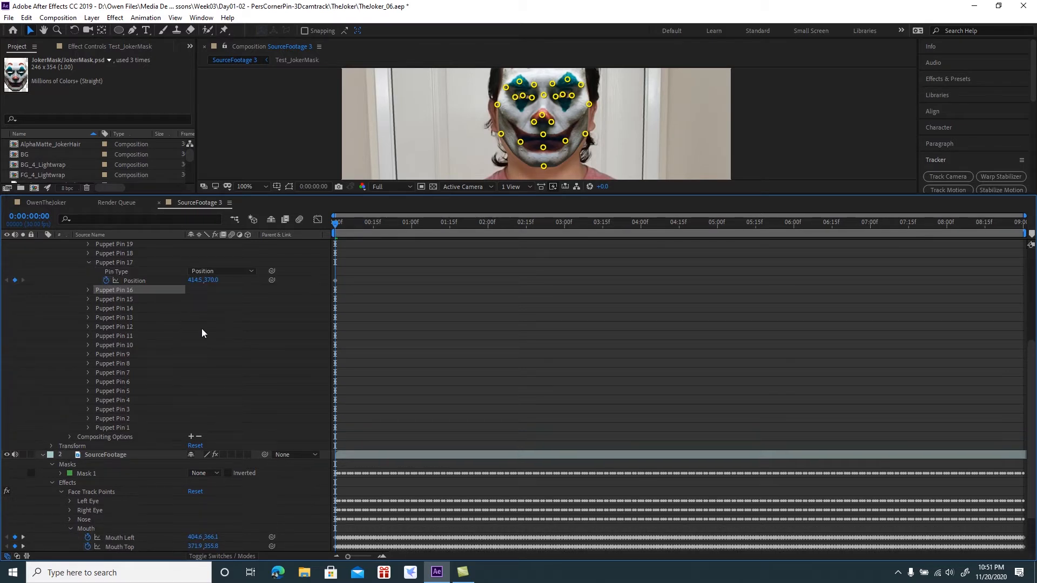
scroll(227, 342, down, 1)
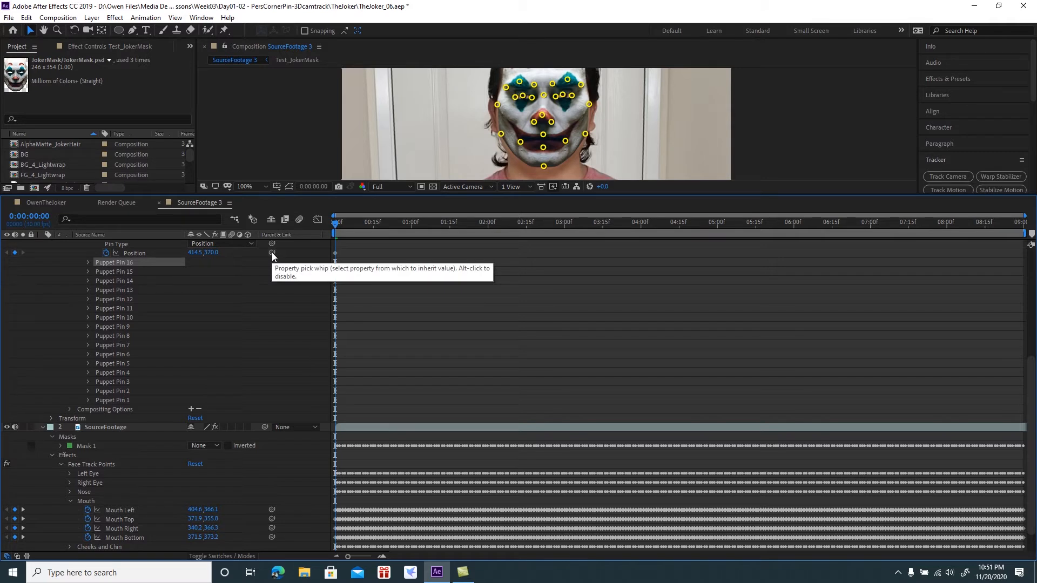
drag(271, 252, 122, 510)
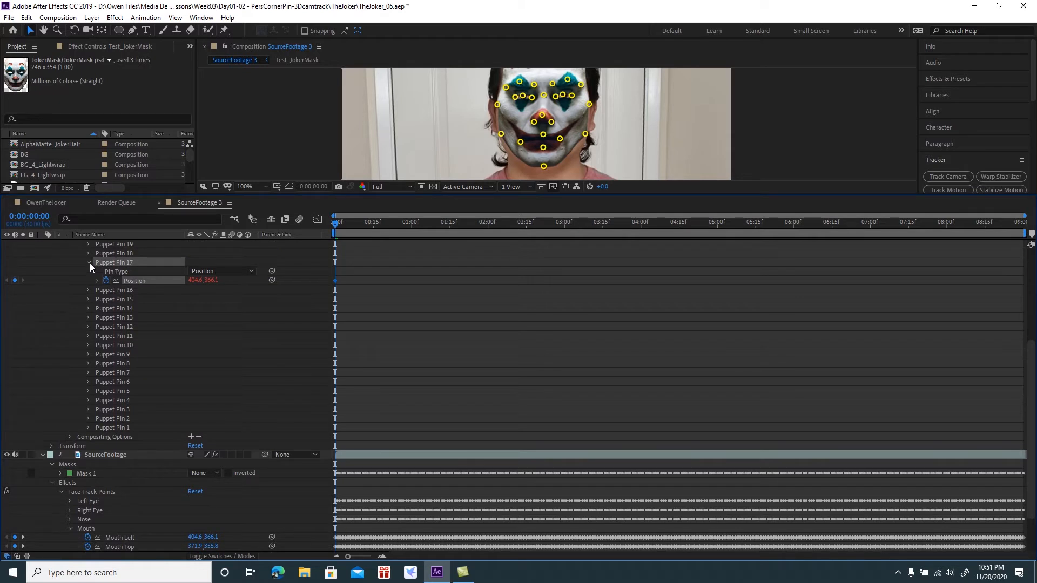
click(89, 263)
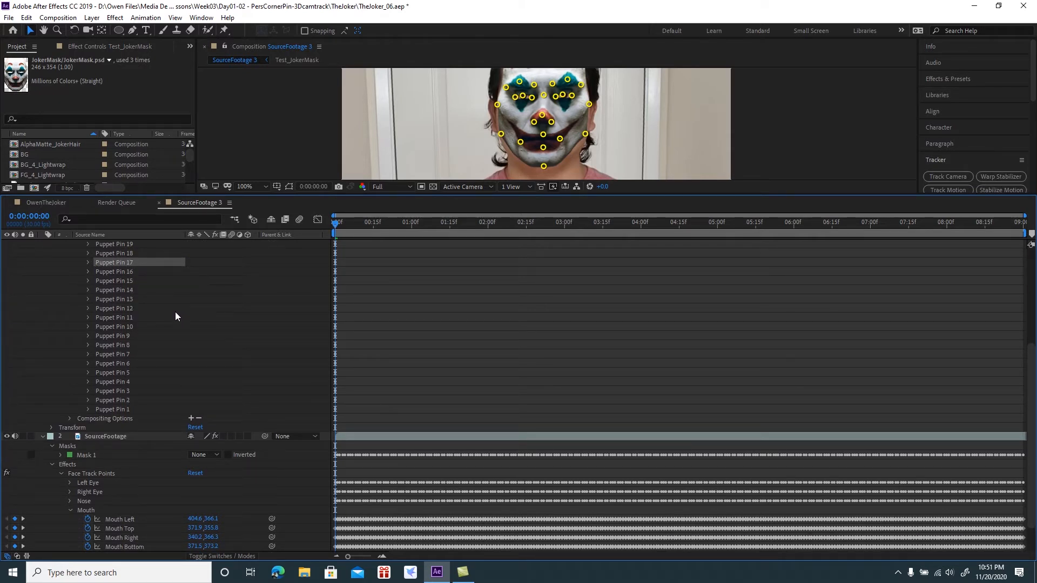
- Link Puppet Pin 18's position to Mouth Top and Puppet Pin 19's position to Mouth Right, collapsing each pin
click(88, 254)
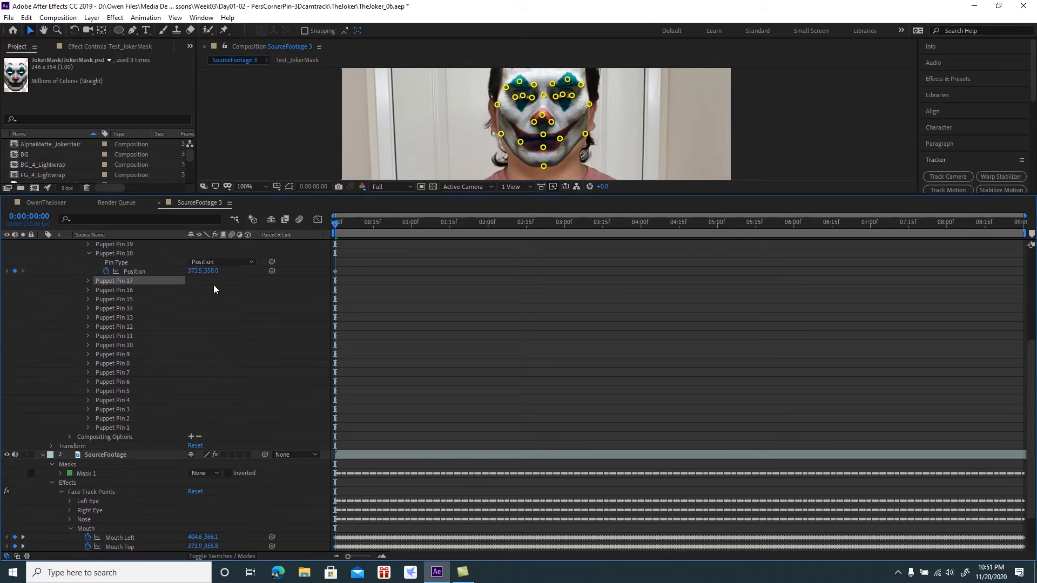
drag(271, 271, 128, 490)
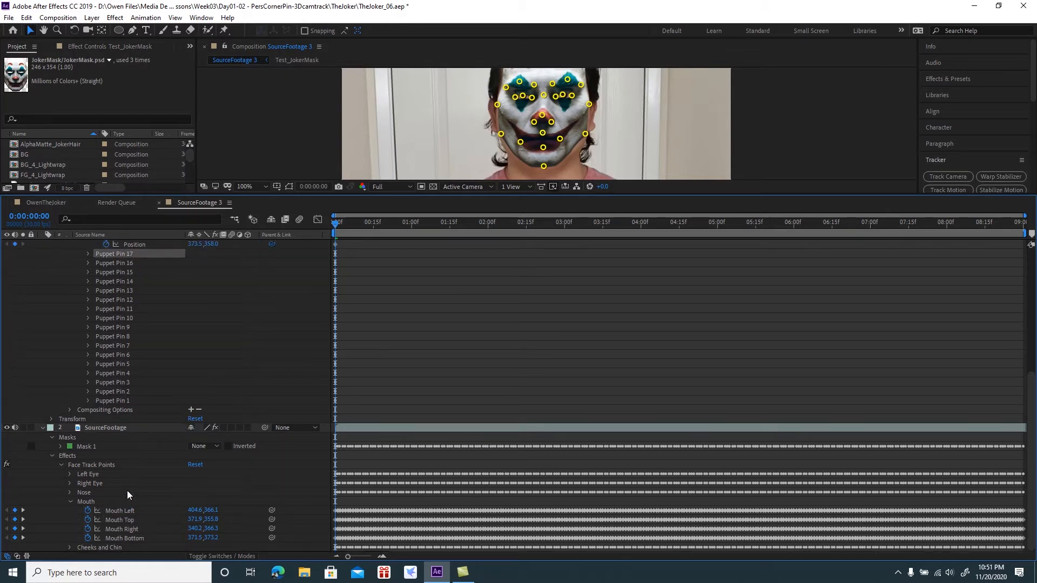
scroll(110, 299, up, 2)
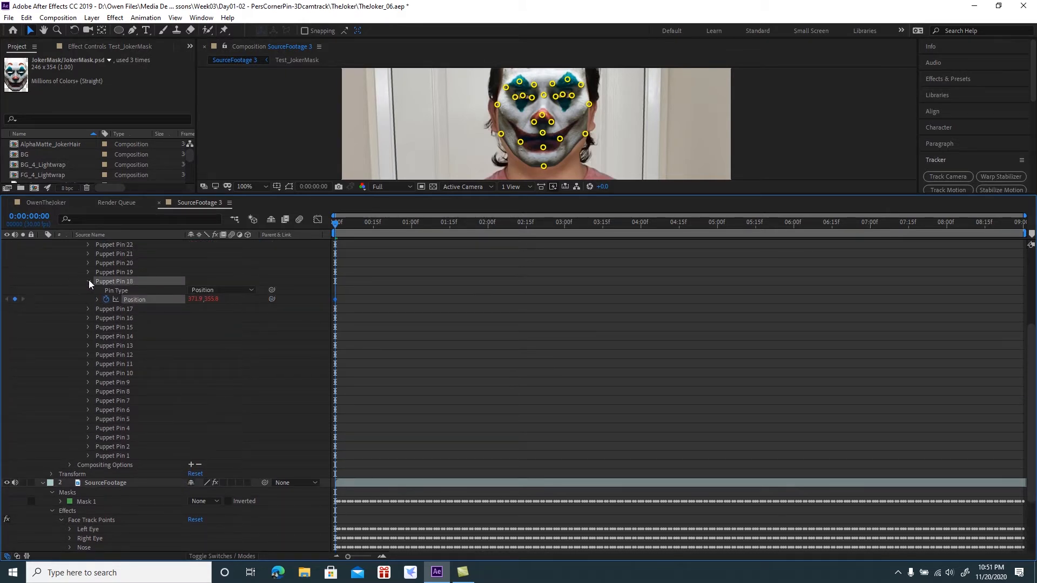
click(89, 281)
click(88, 272)
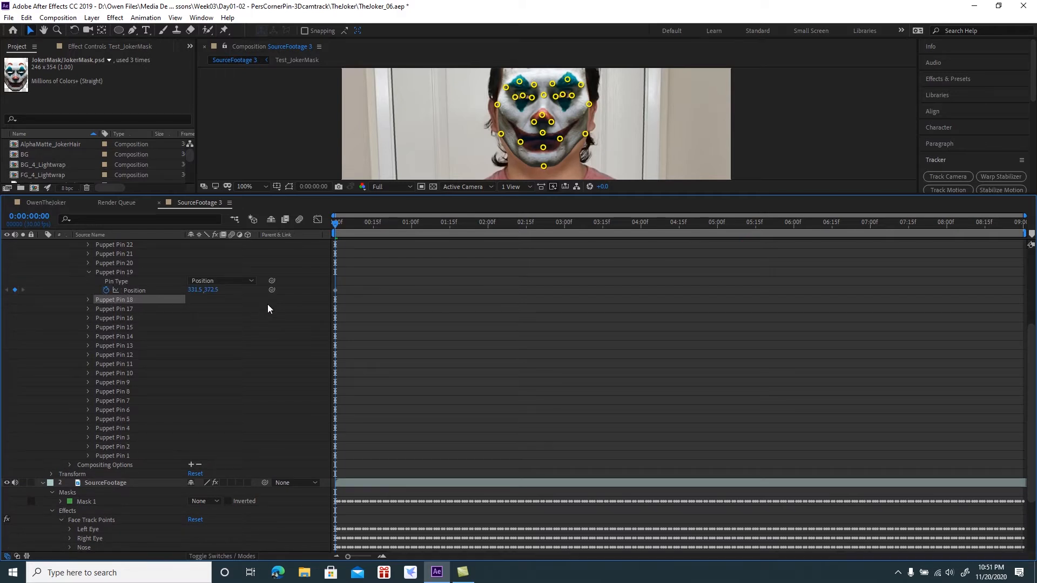
drag(272, 290, 132, 523)
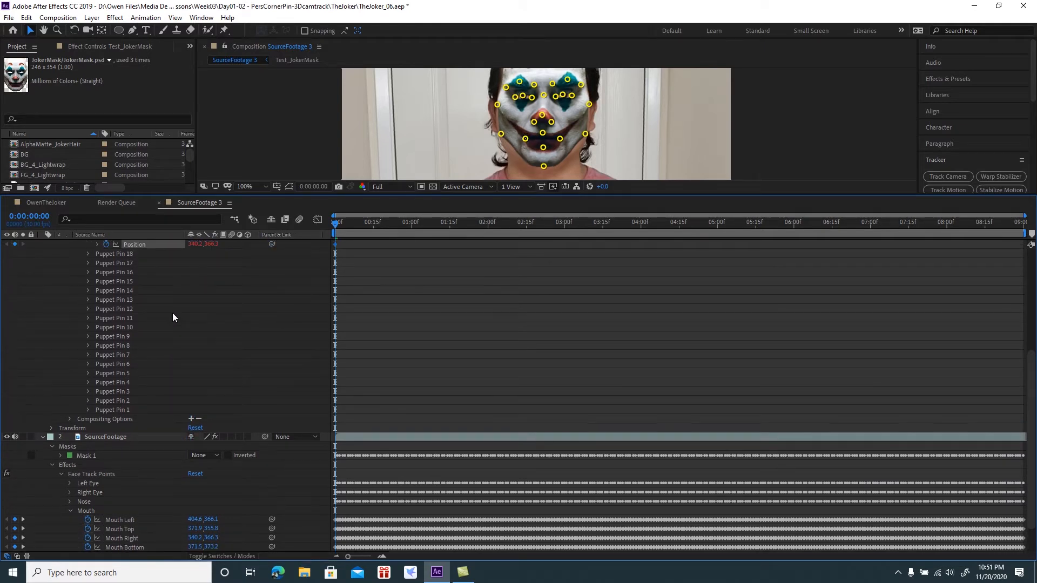
scroll(113, 288, up, 1)
click(88, 253)
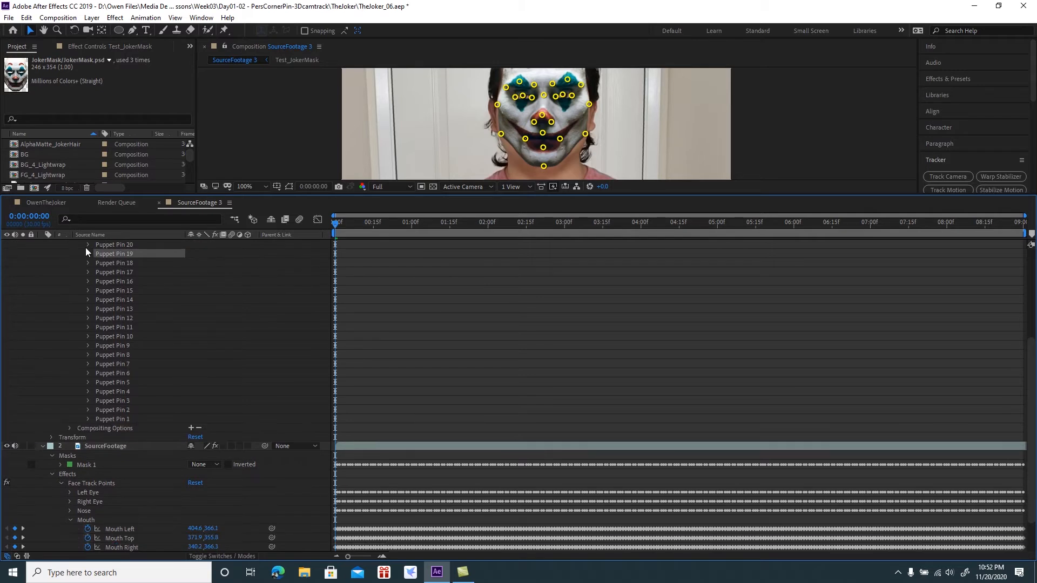
- Link Puppet Pin 20's position to Mouth Bottom and collapse the pin
click(87, 245)
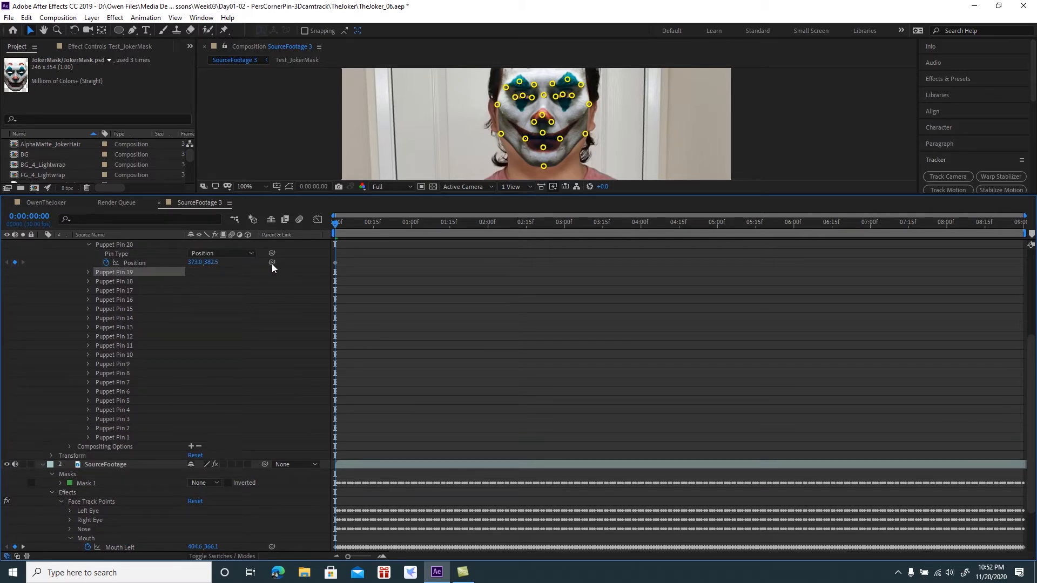
drag(271, 262, 137, 517)
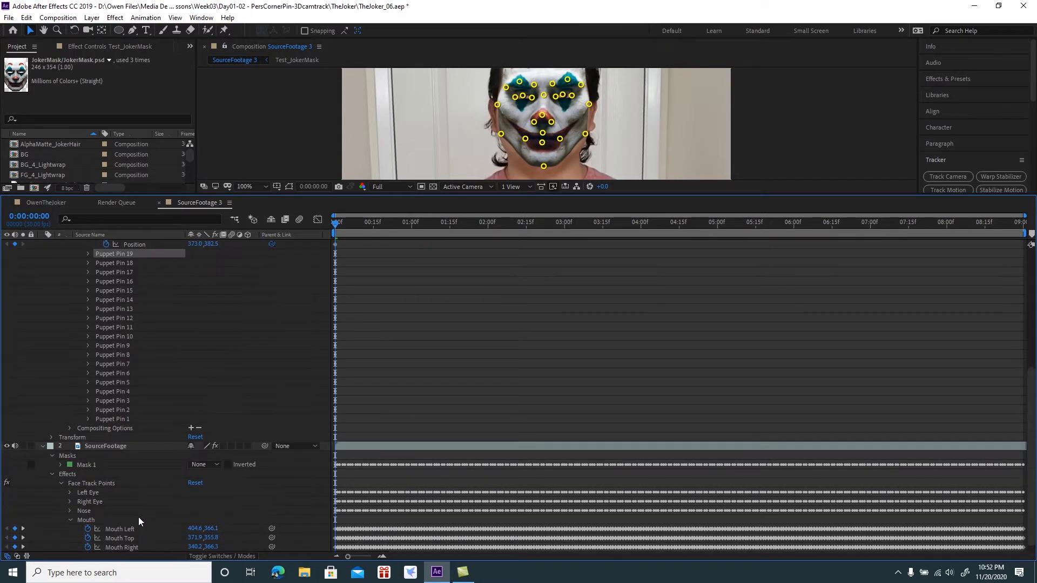
scroll(173, 307, up, 1)
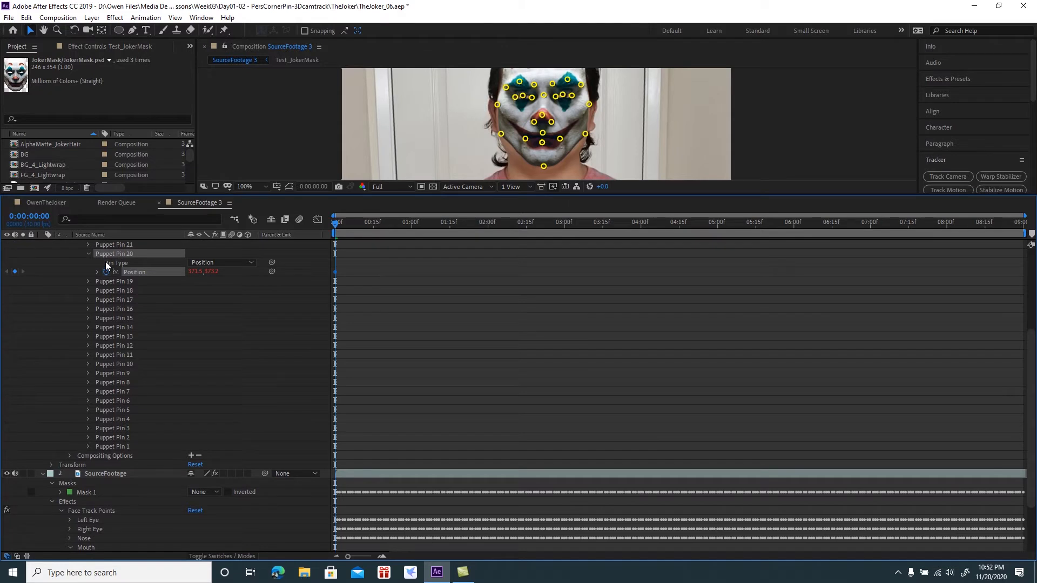
click(86, 253)
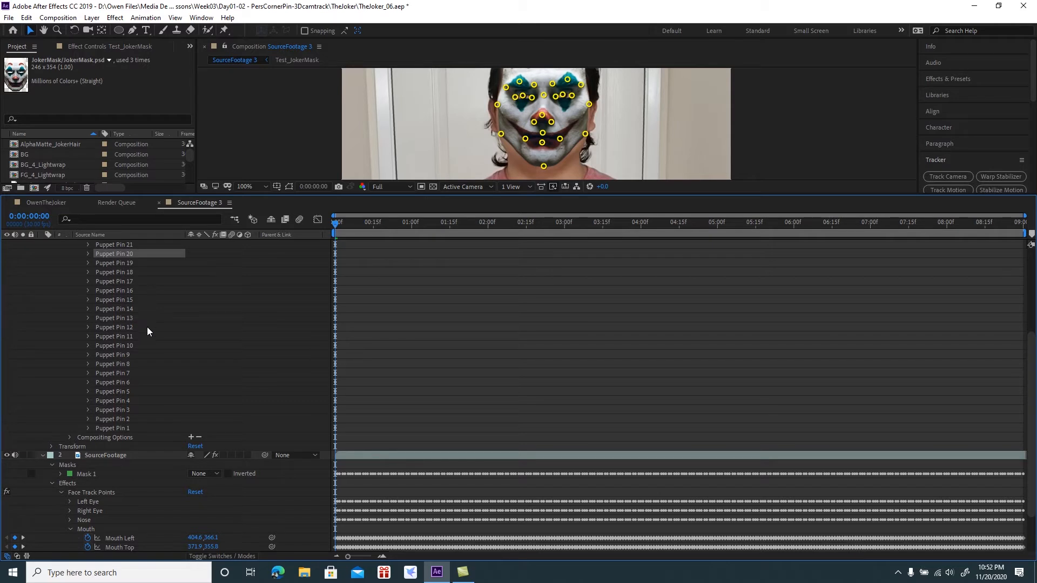
- Maximize the timeline, switch from the Mouth to the Cheeks and Chin track points, and link Puppet Pin 21's position to Left Cheek Top
click(71, 528)
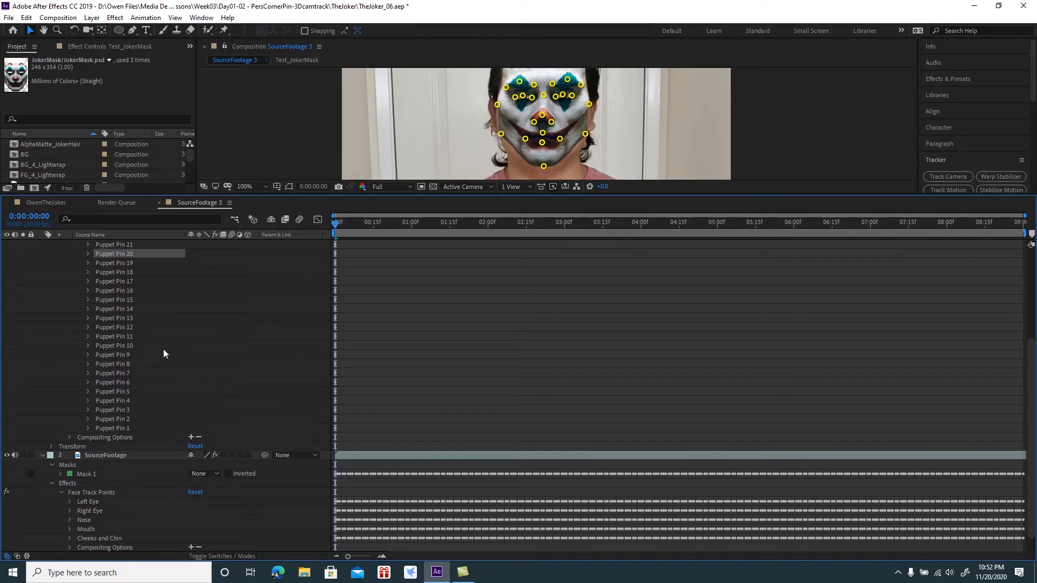
key(grave)
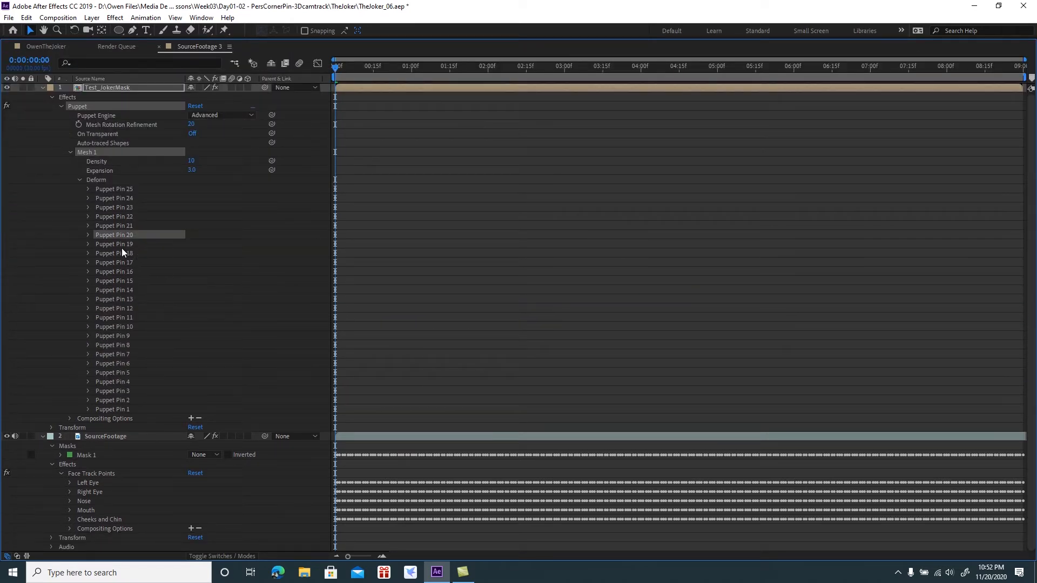
click(88, 225)
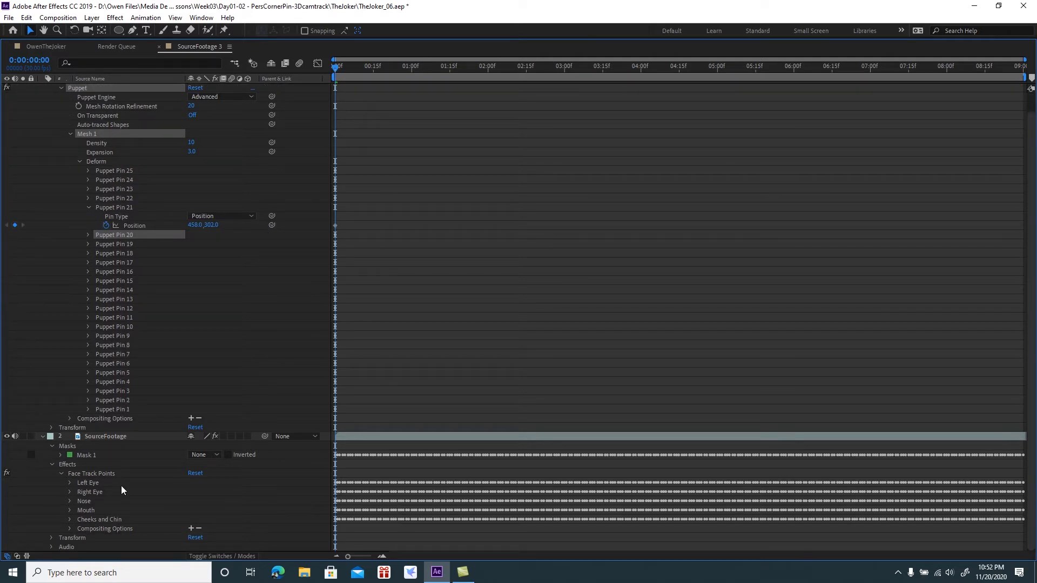
click(70, 519)
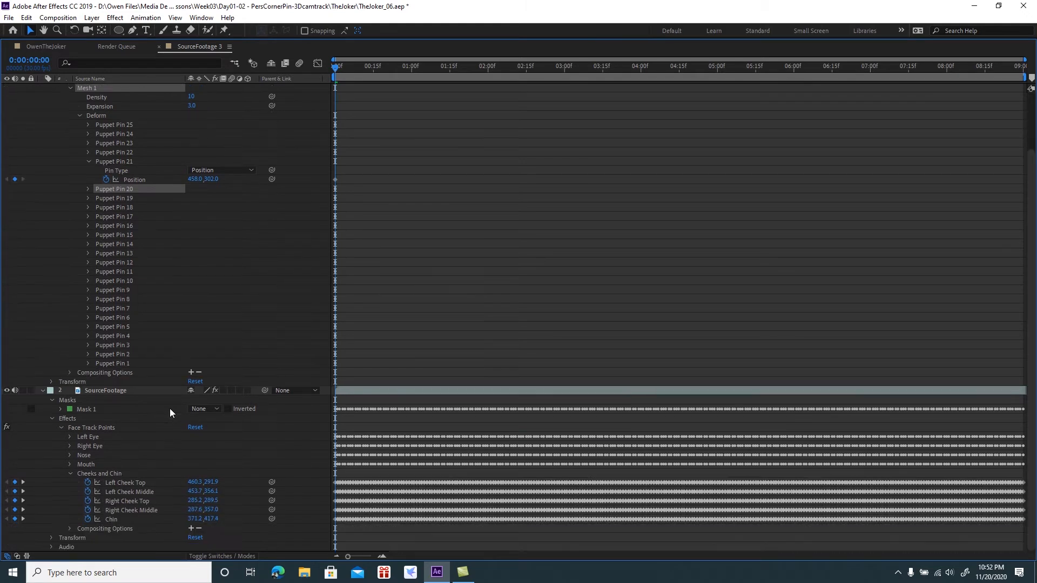
drag(272, 179, 132, 482)
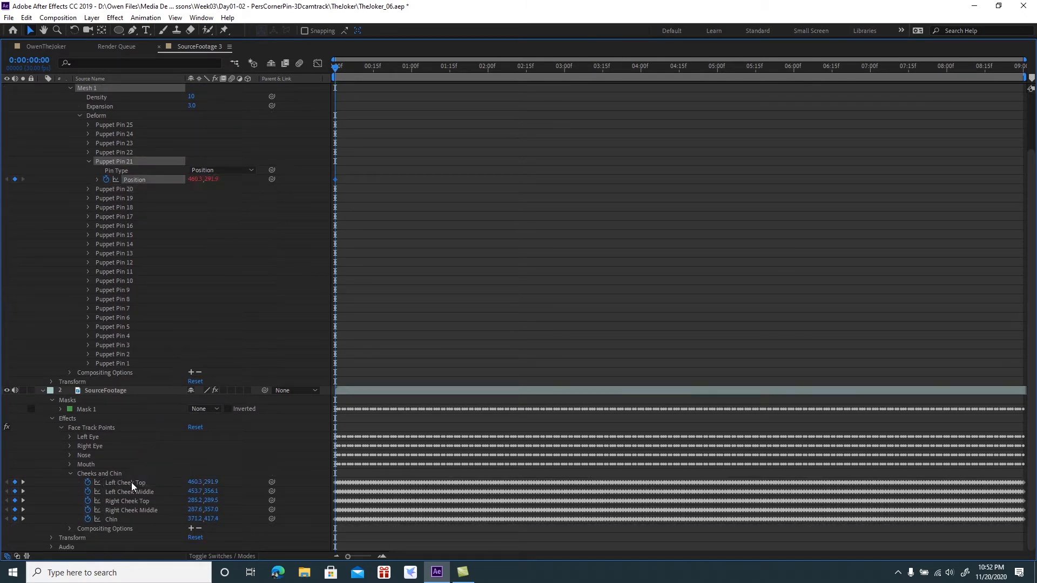
click(89, 162)
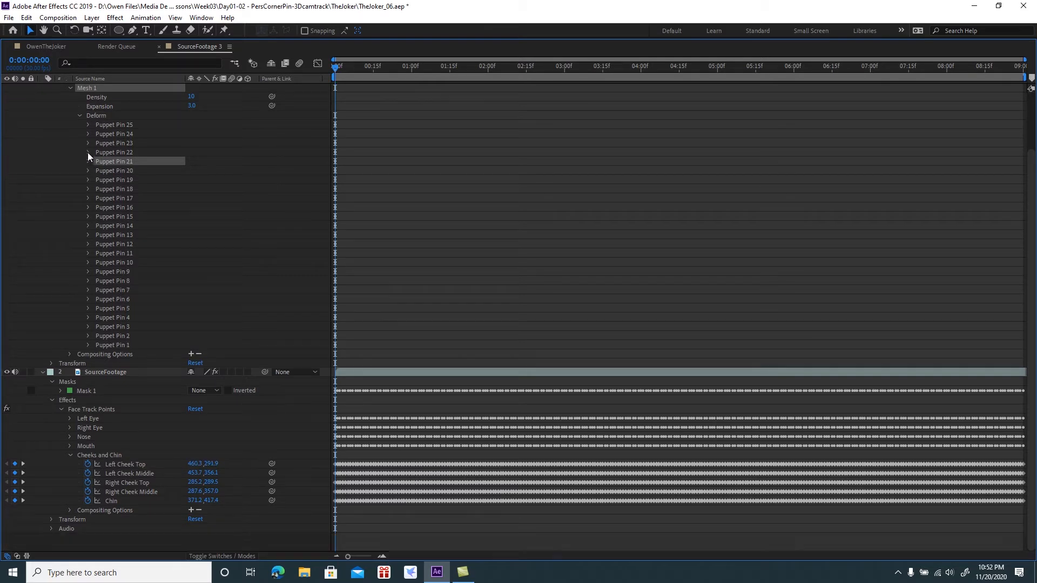
- Link Puppet Pin 22's position to Left Cheek Middle and collapse the pin
click(88, 152)
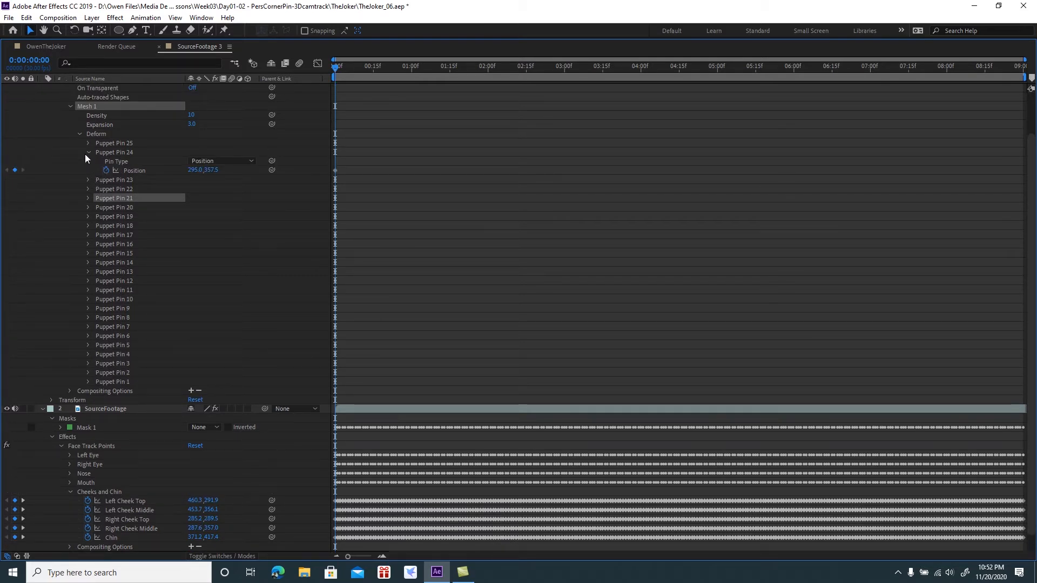
click(89, 152)
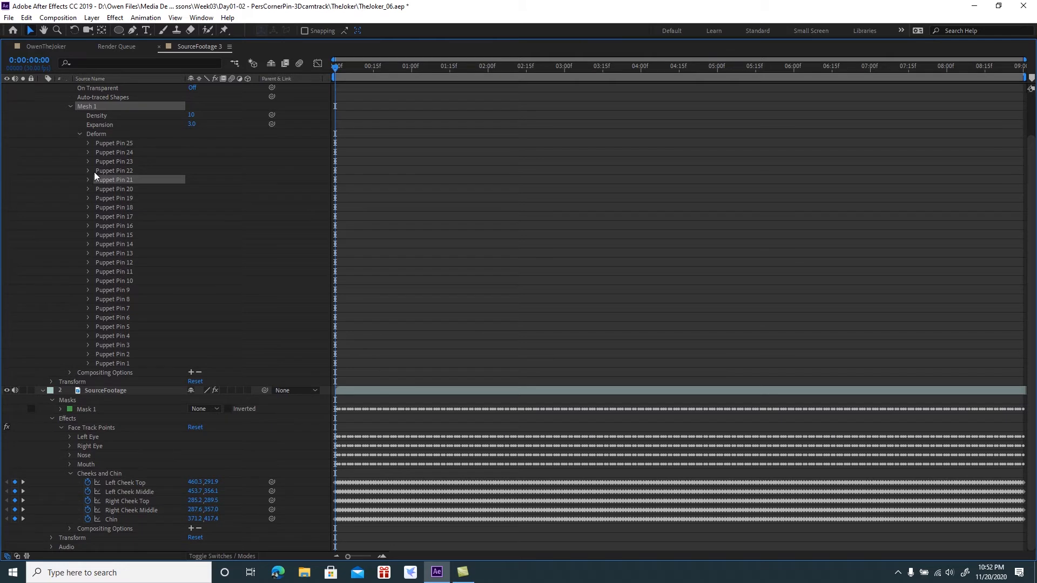
click(89, 170)
drag(271, 188, 132, 511)
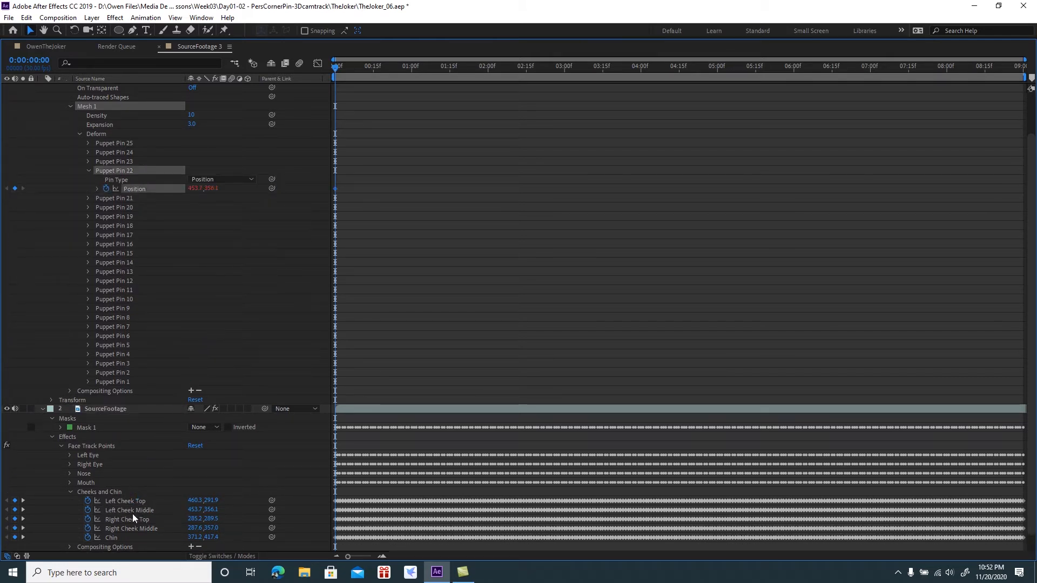
click(89, 170)
- Link Puppet Pin 23's position to Right Cheek Top and Puppet Pin 24's position to Right Cheek Middle, collapsing each pin
click(87, 161)
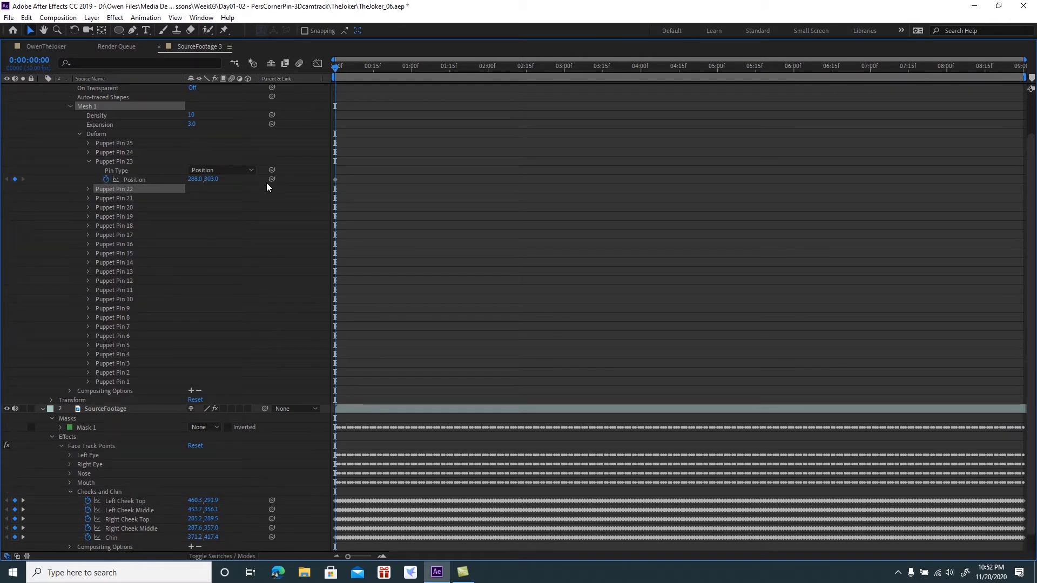
drag(272, 179, 129, 520)
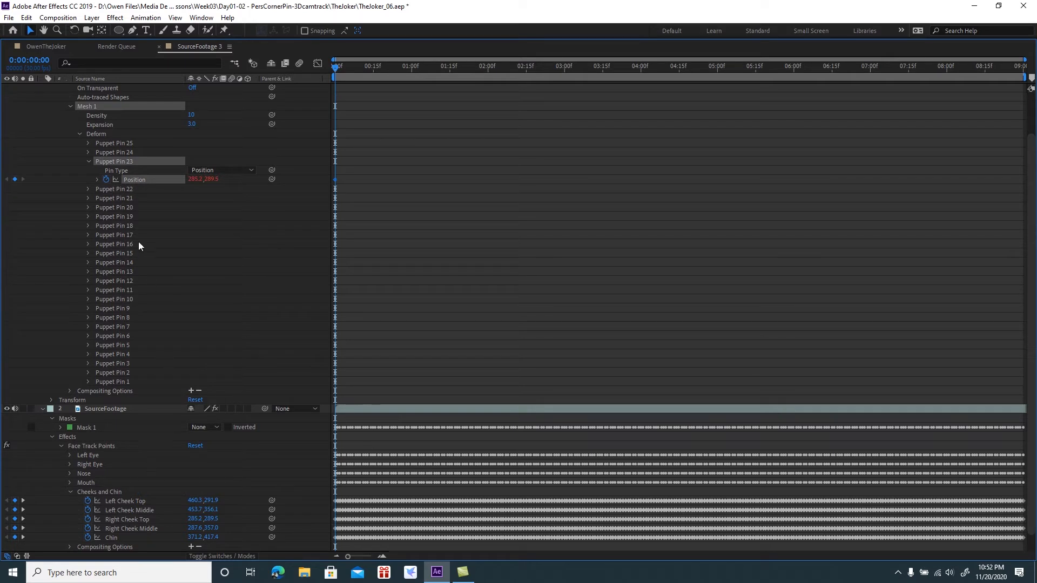
click(89, 160)
click(87, 152)
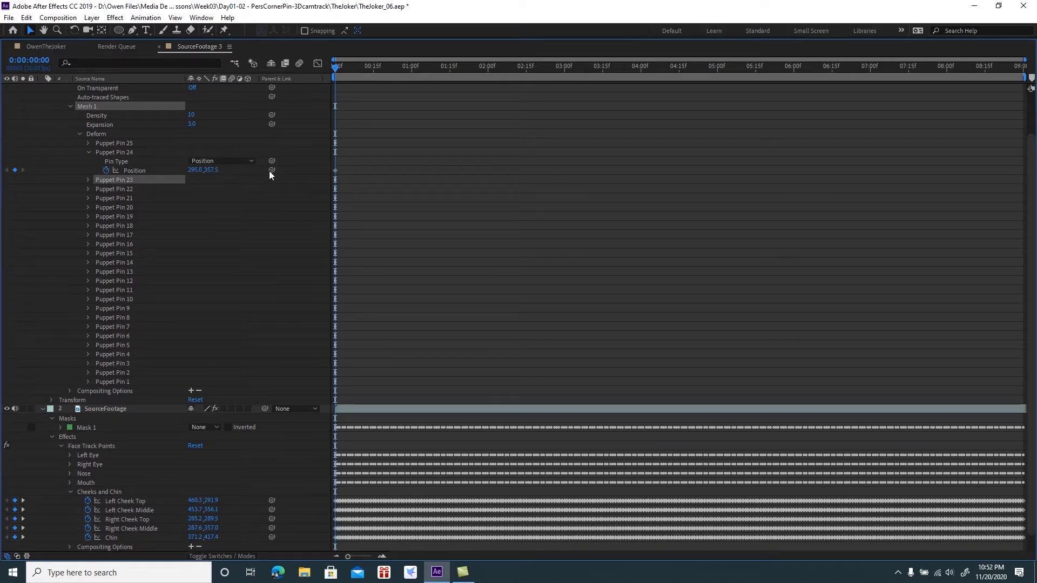
drag(272, 170, 127, 525)
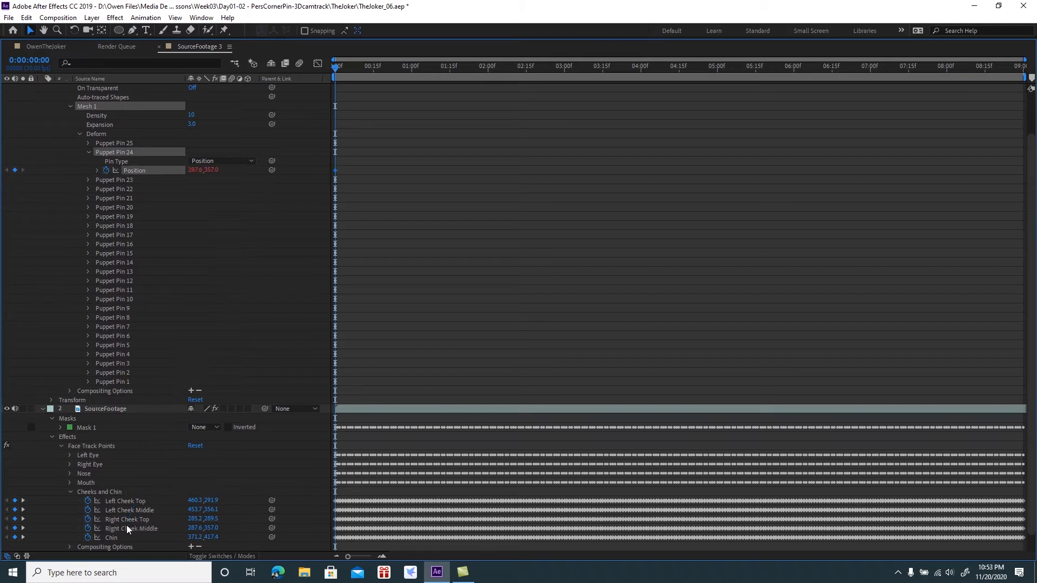
click(89, 153)
- Link Puppet Pin 25's position to Chin, then collapse the pin and the Deform group and restore the timeline to normal size
click(88, 143)
drag(272, 161, 111, 536)
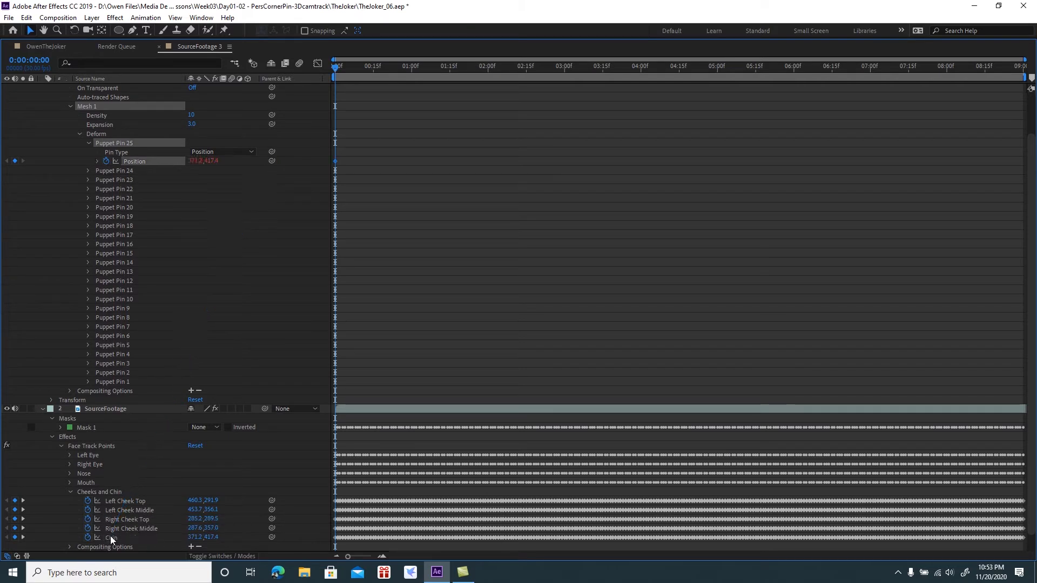
click(88, 143)
click(79, 134)
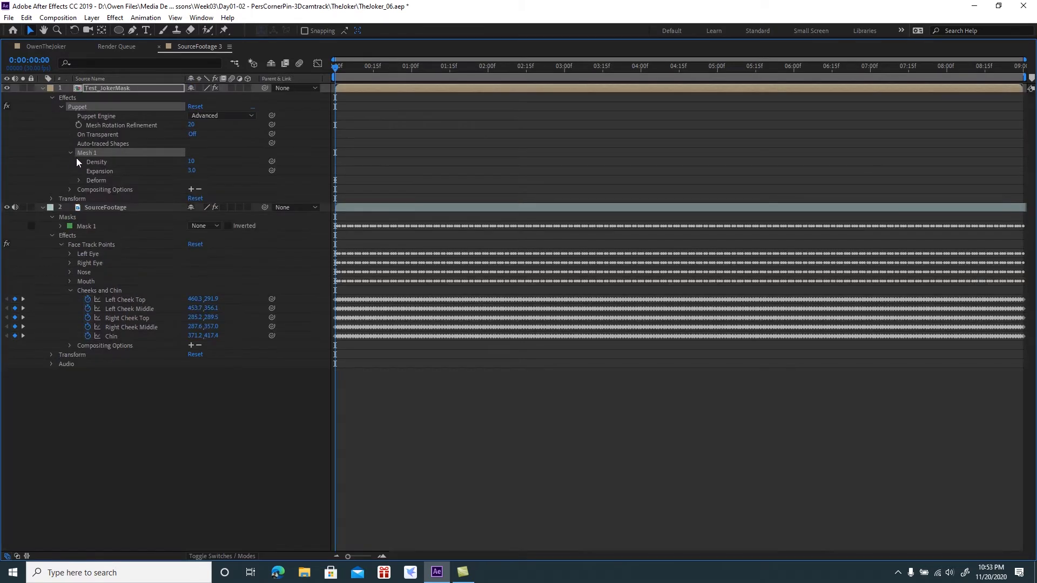
key(grave)
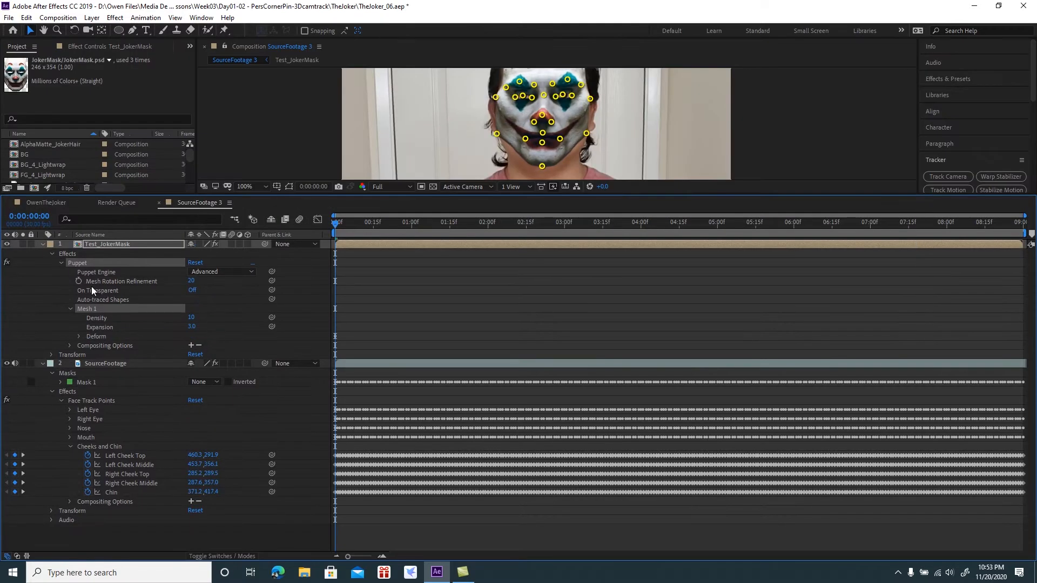
- Collapse the Test_JokerMask and SourceFootage layers in a shortened timeline that leaves room for the composition view, and save the project
click(43, 245)
click(42, 254)
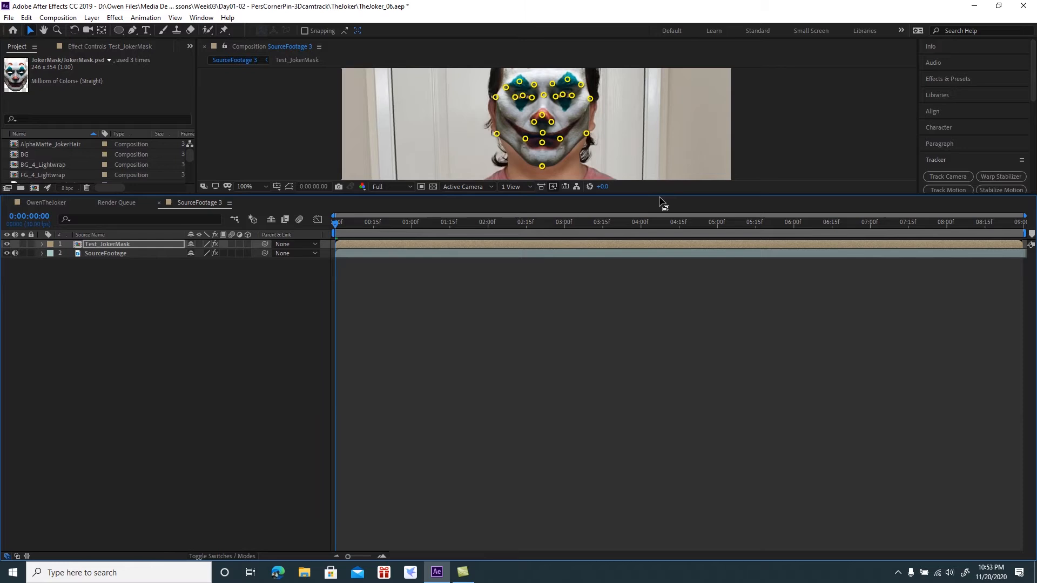
drag(659, 195, 639, 439)
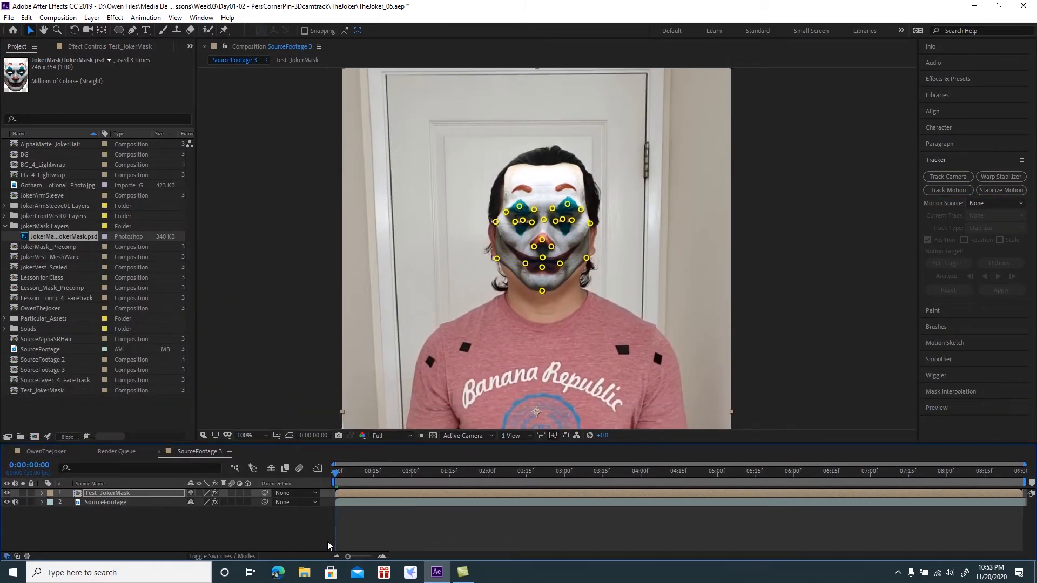
click(386, 534)
click(9, 18)
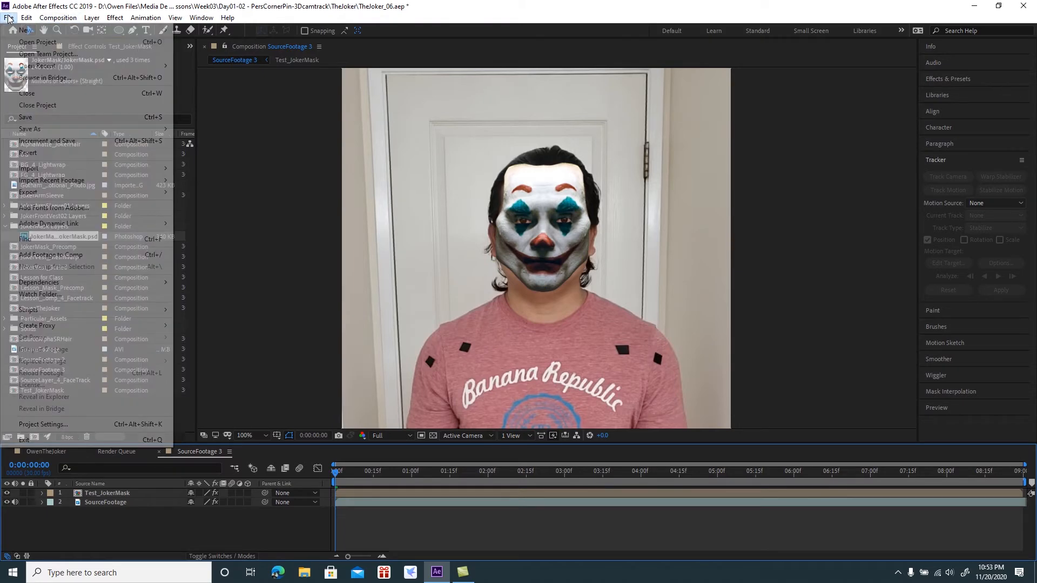
click(69, 117)
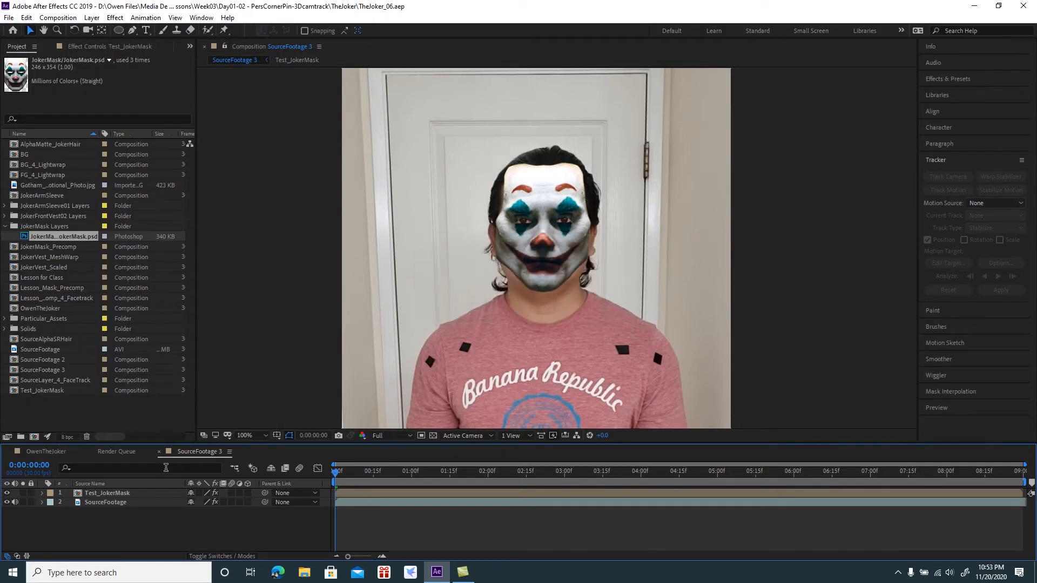
- Reduce the Test_JokerMask layer's opacity to 60% and deselect the layer
click(133, 494)
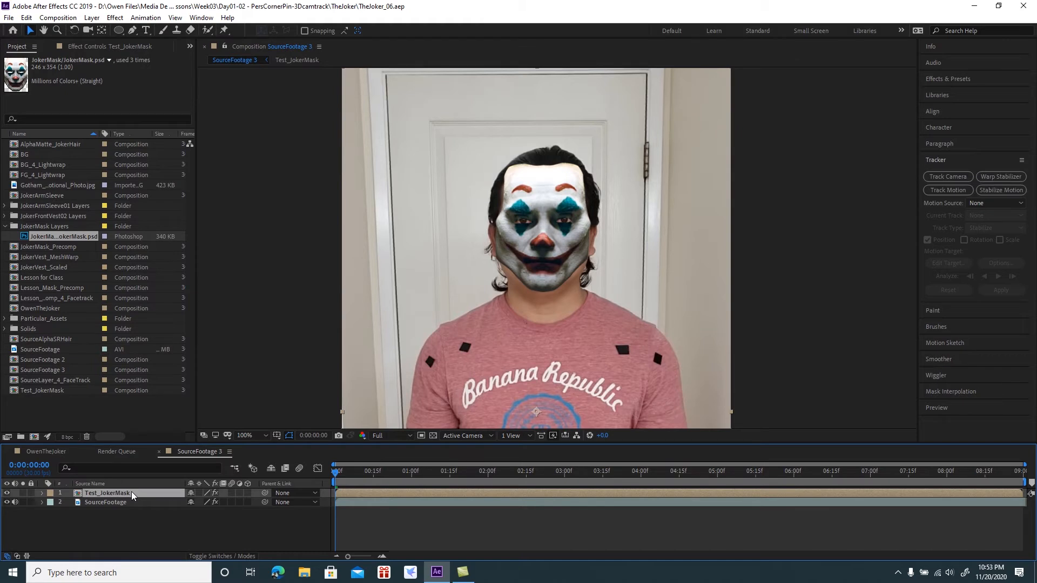
key(t)
drag(192, 503, 171, 503)
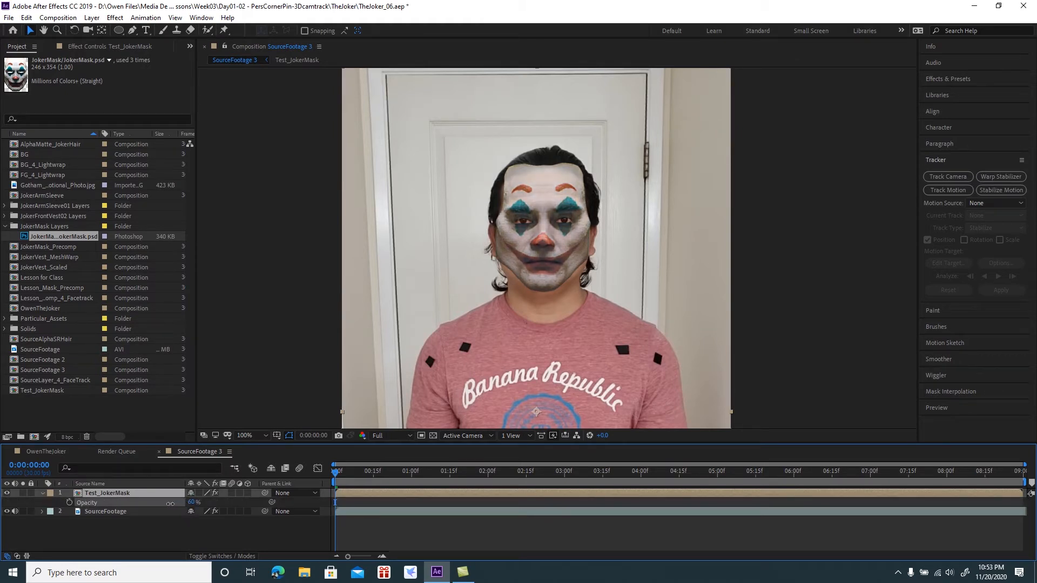
click(360, 540)
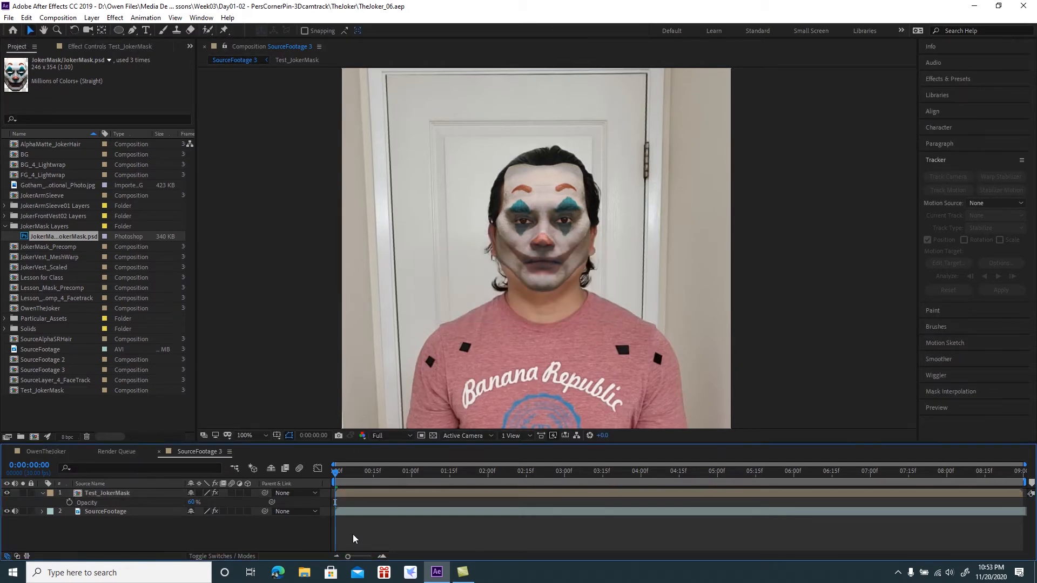
- Preview the composite, examine the mask's fit on the face up close at 0:00:02:24, and return to the first frame
key(space)
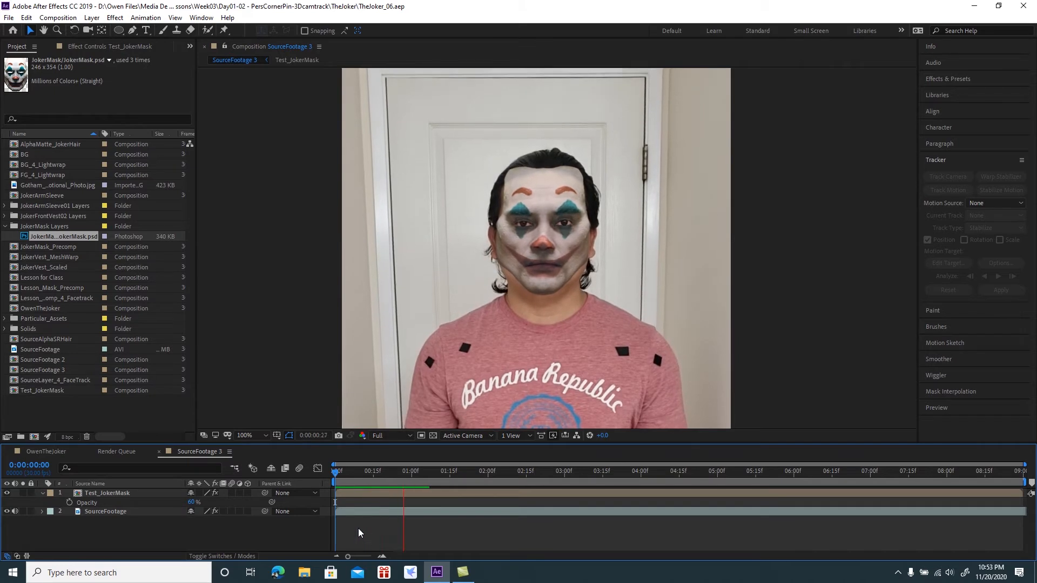
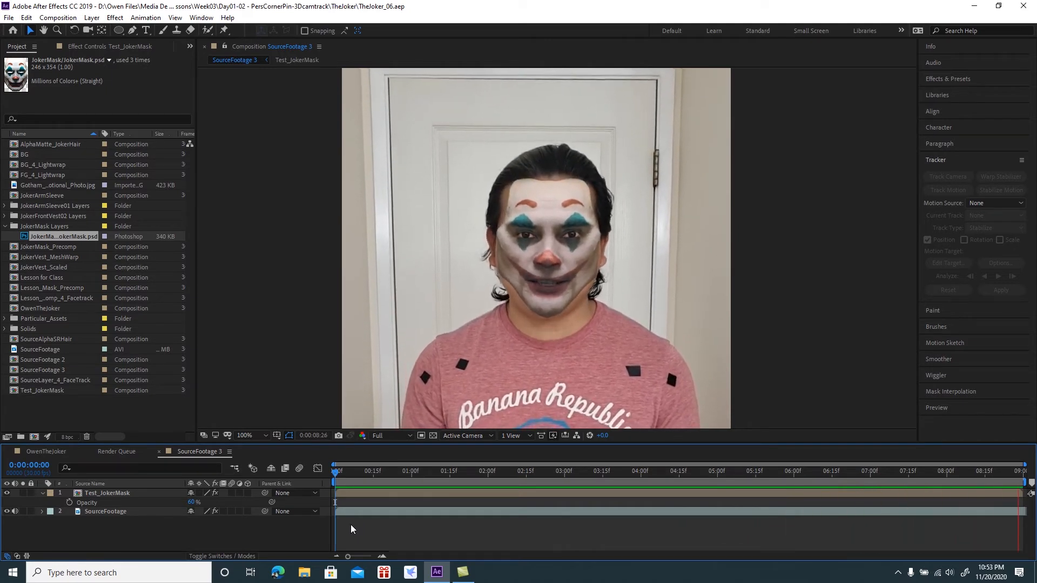
drag(403, 478, 549, 482)
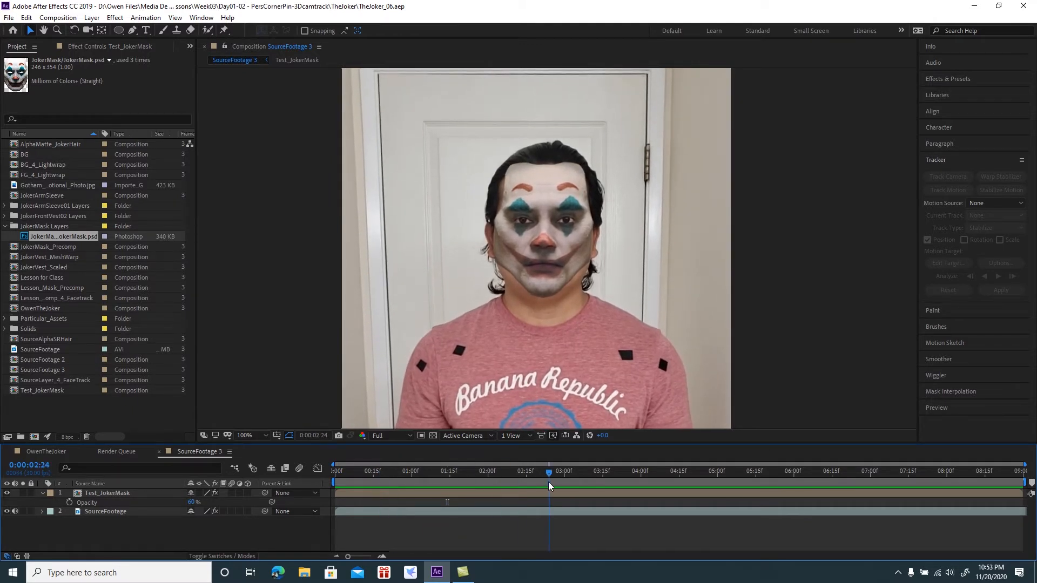
key(period)
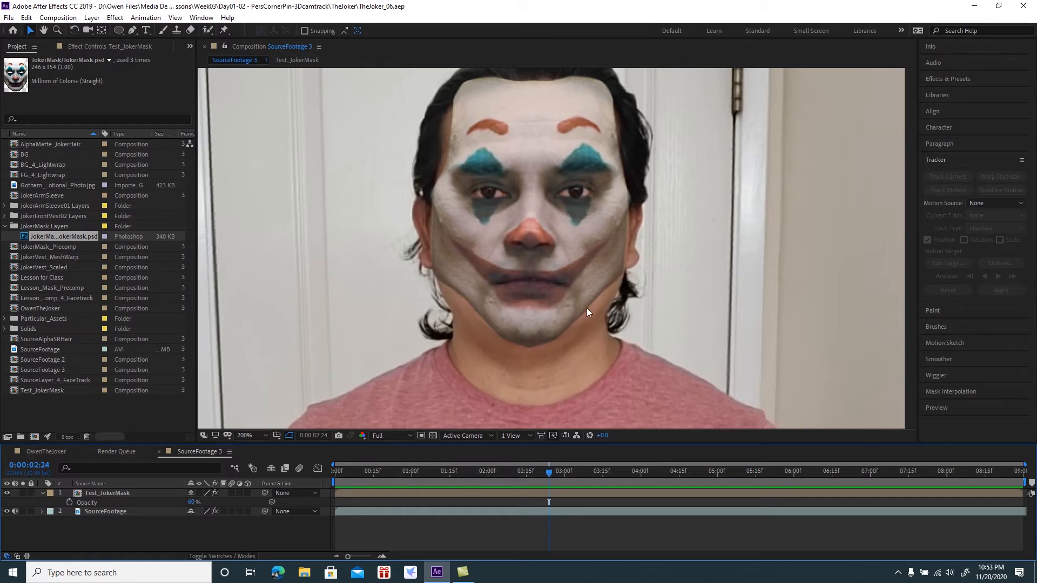
drag(472, 477, 331, 475)
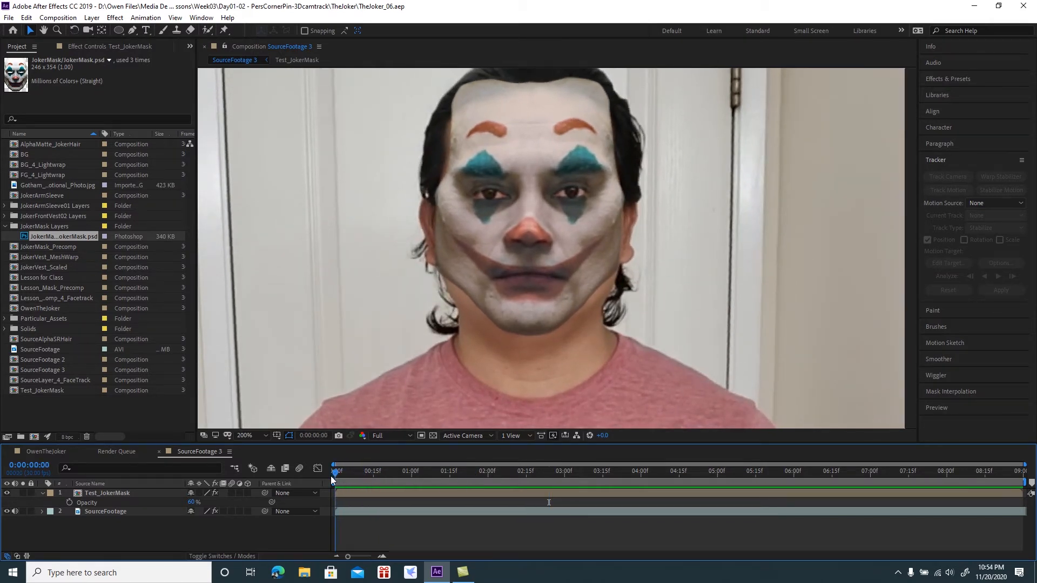
- Apply the Mesh Warp effect to the Test_JokerMask layer with 20 rows and 20 columns
click(43, 493)
click(100, 492)
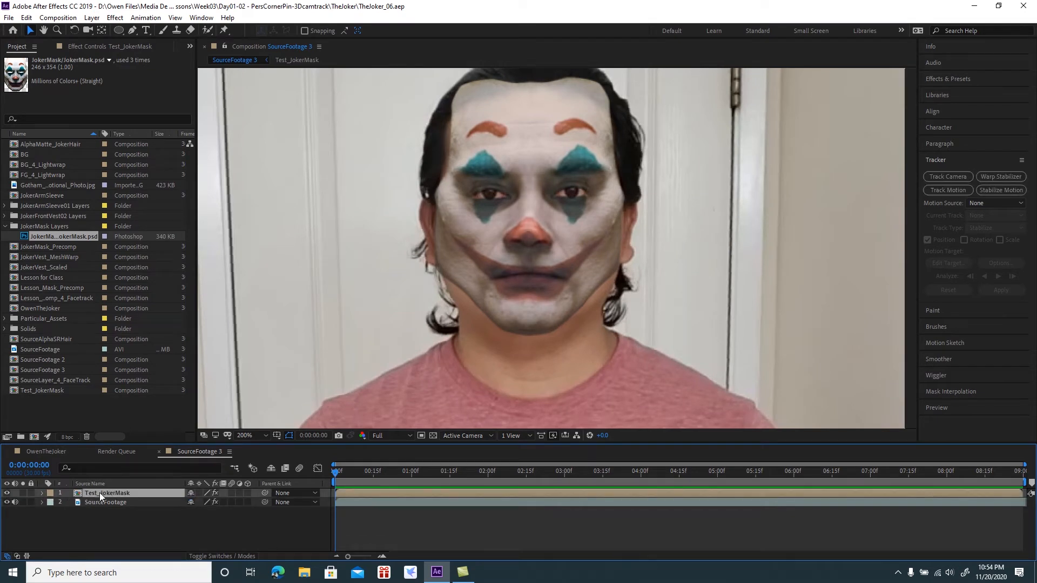
key(ctrl+space)
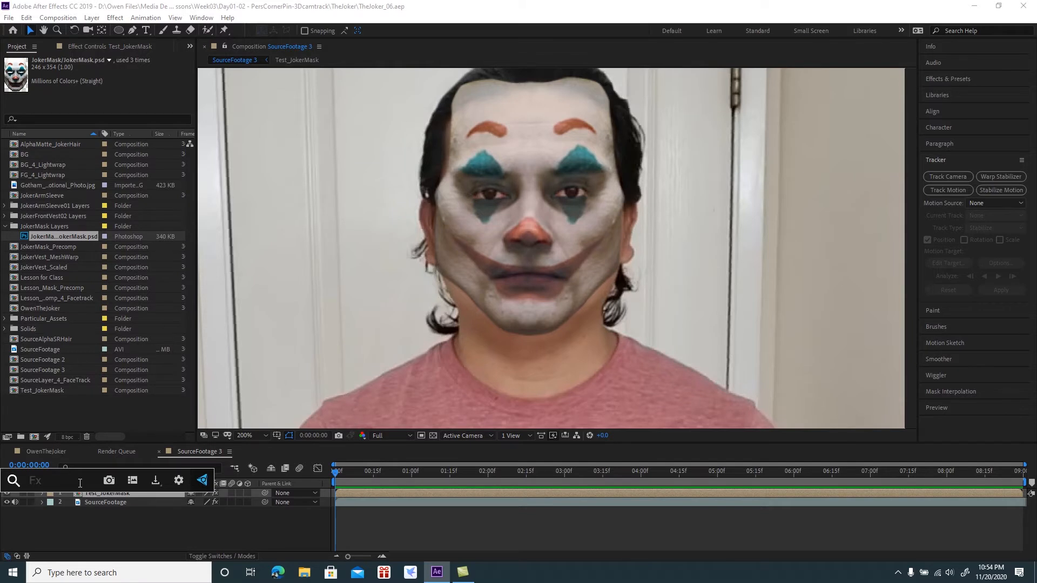
text(mesh)
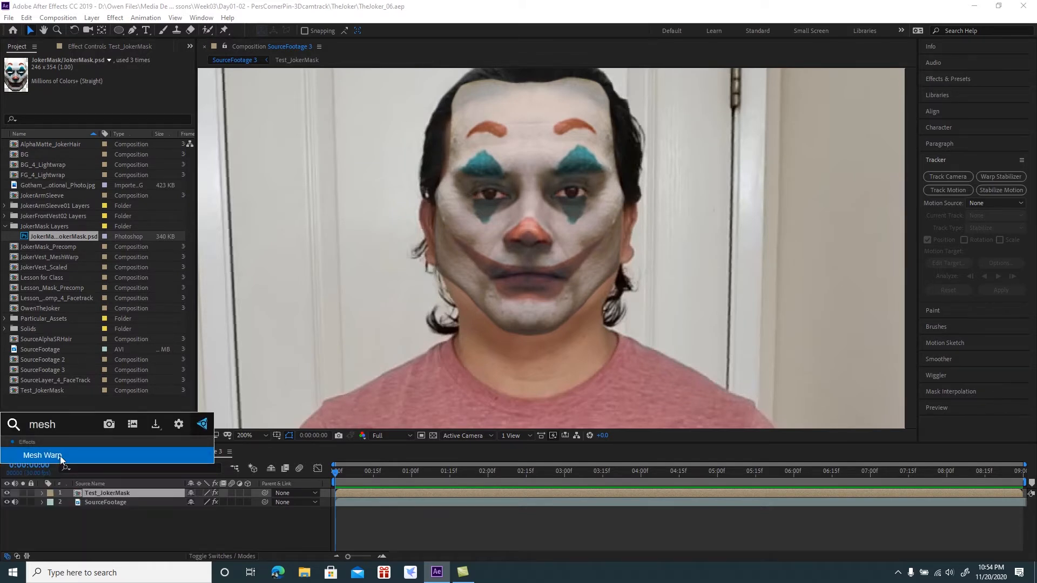
click(60, 456)
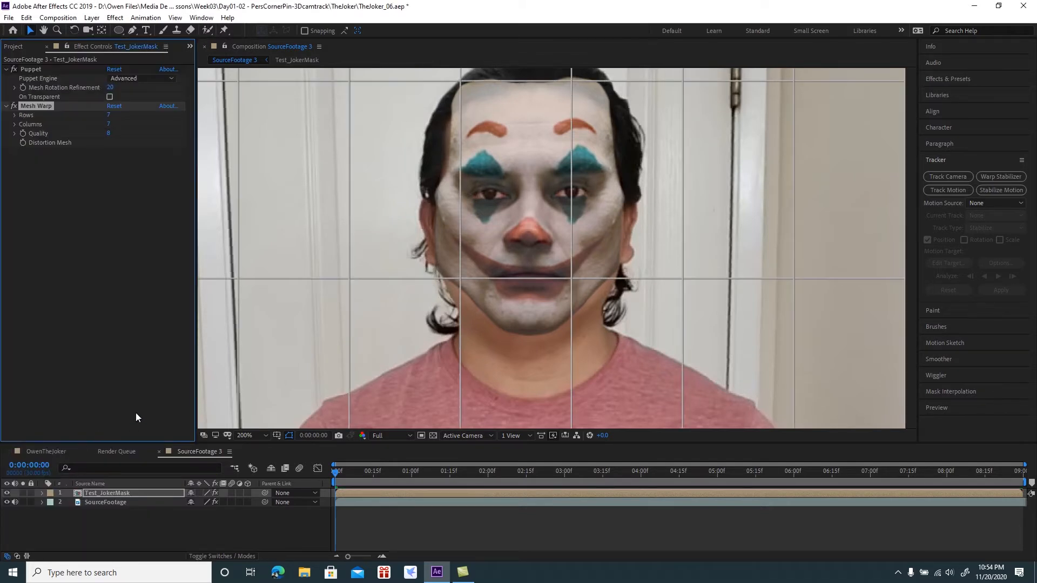
scroll(471, 236, down, 1)
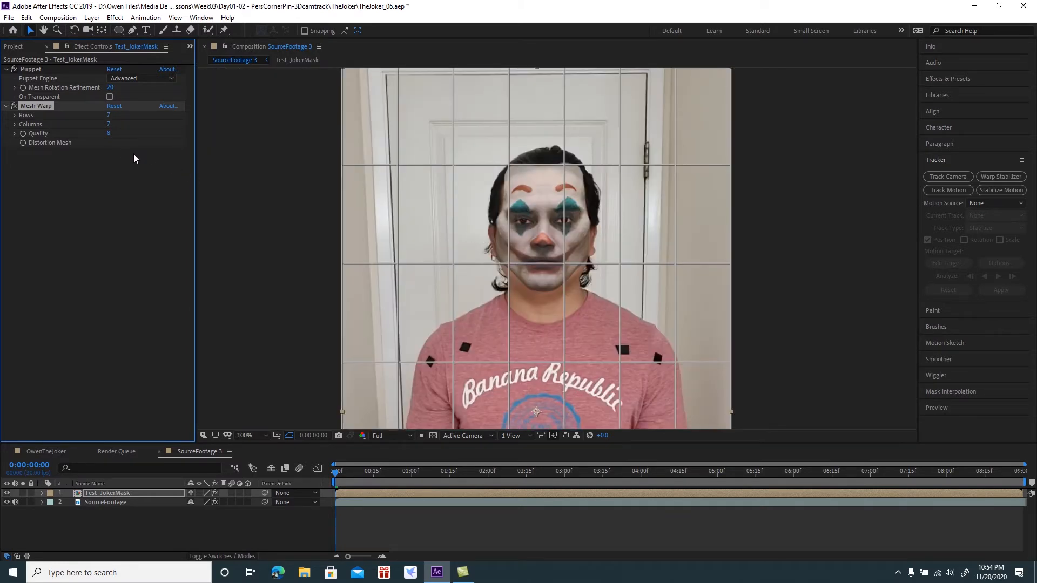
click(108, 115)
click(108, 124)
key(Return)
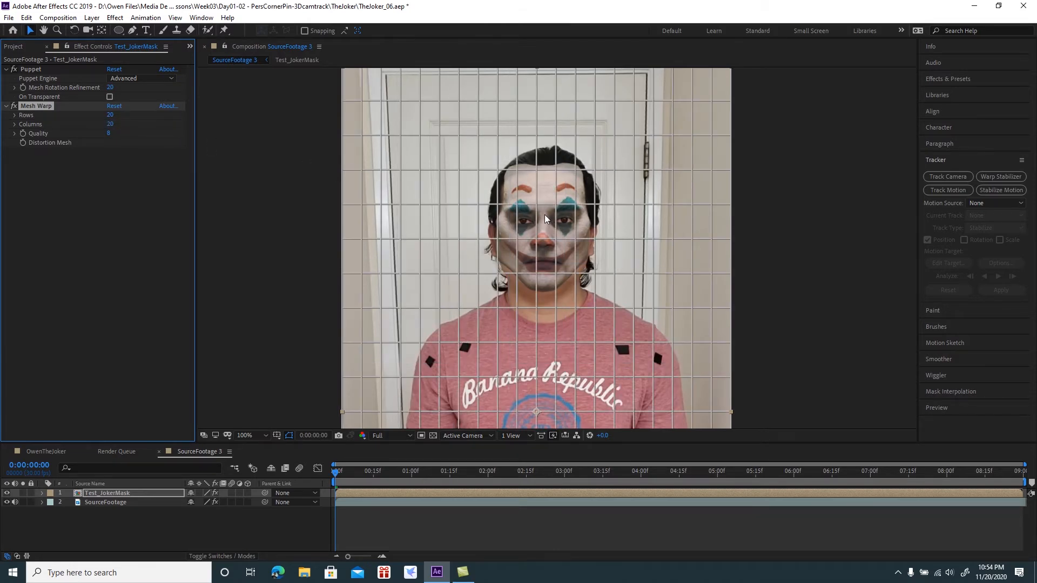
- Try adjusting the Mesh Warp points along both sides of the jaw, undoing the change to the point near the mouth
key(period)
key(period)
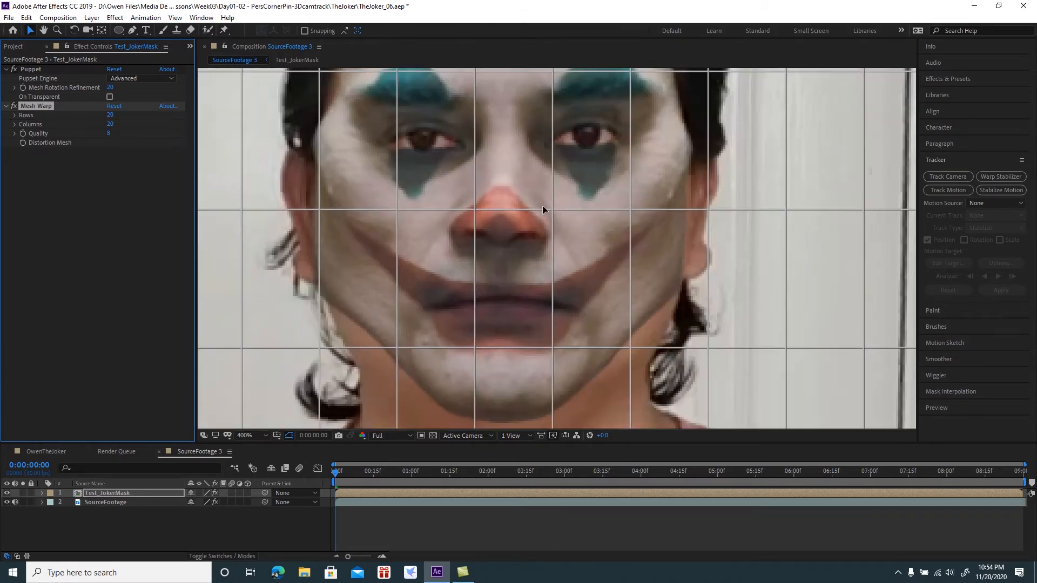
key(comma)
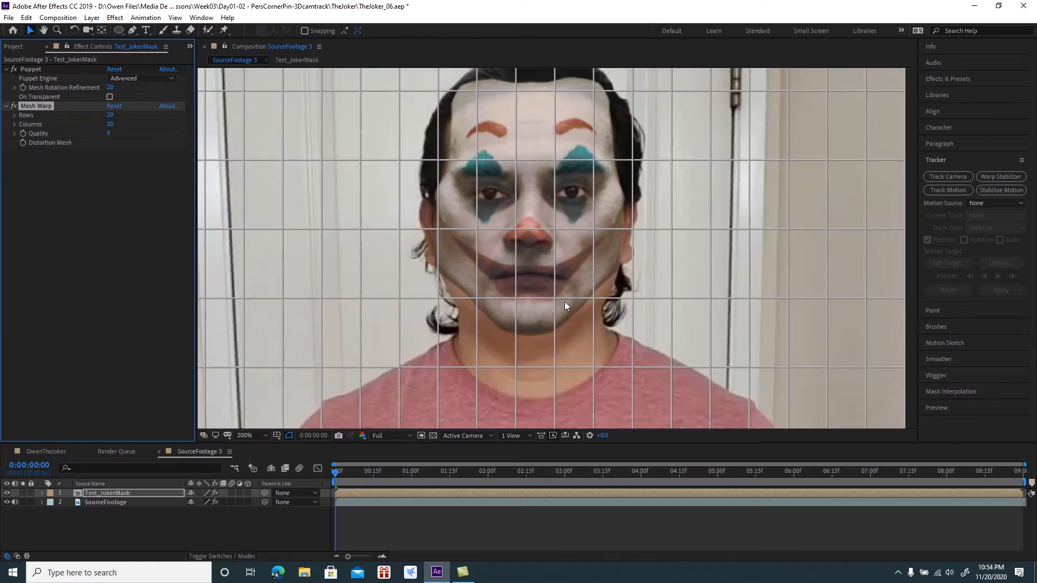
drag(594, 300, 599, 309)
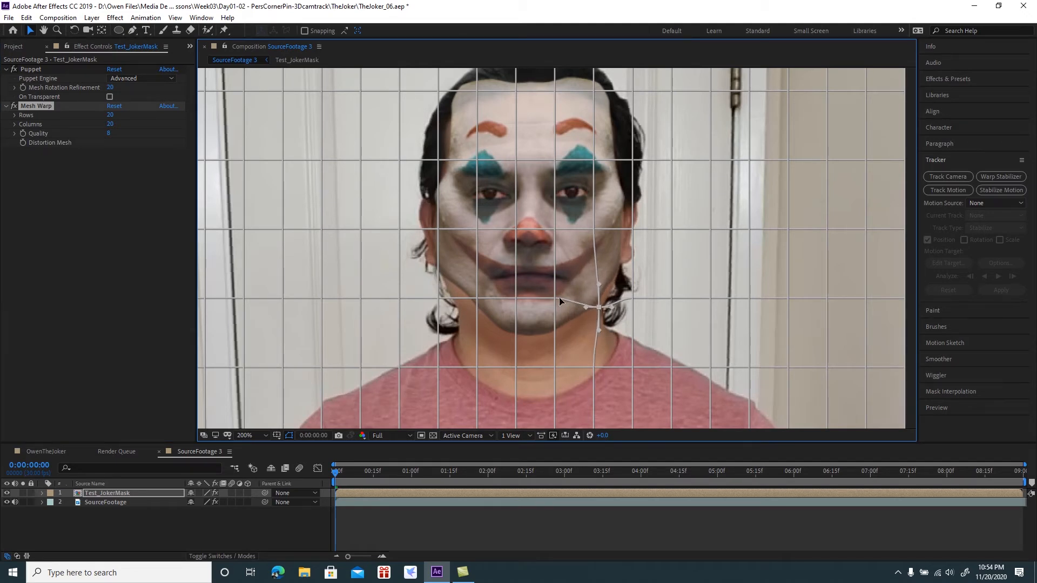
drag(554, 299, 556, 302)
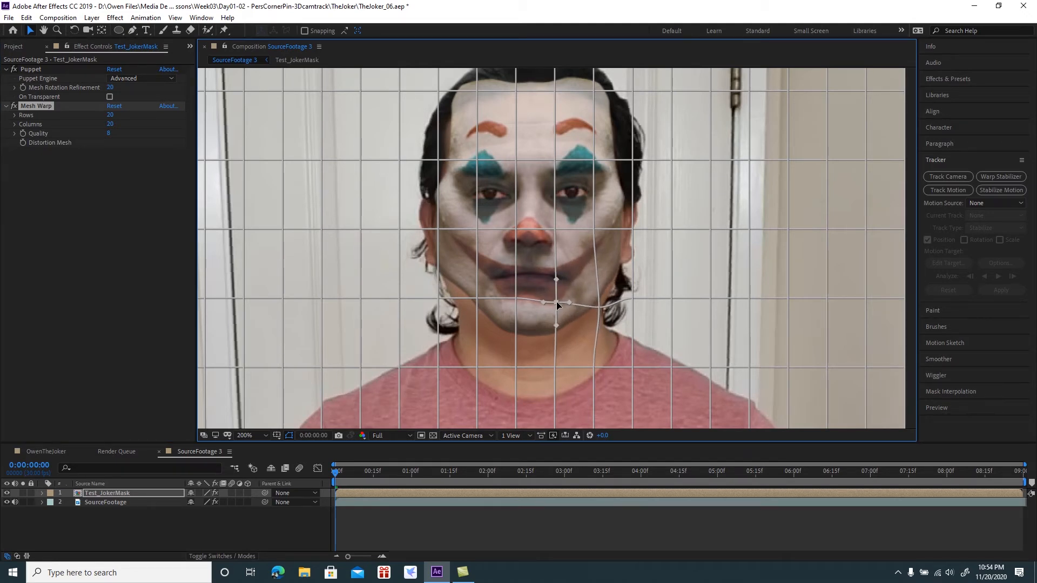
key(ctrl+z)
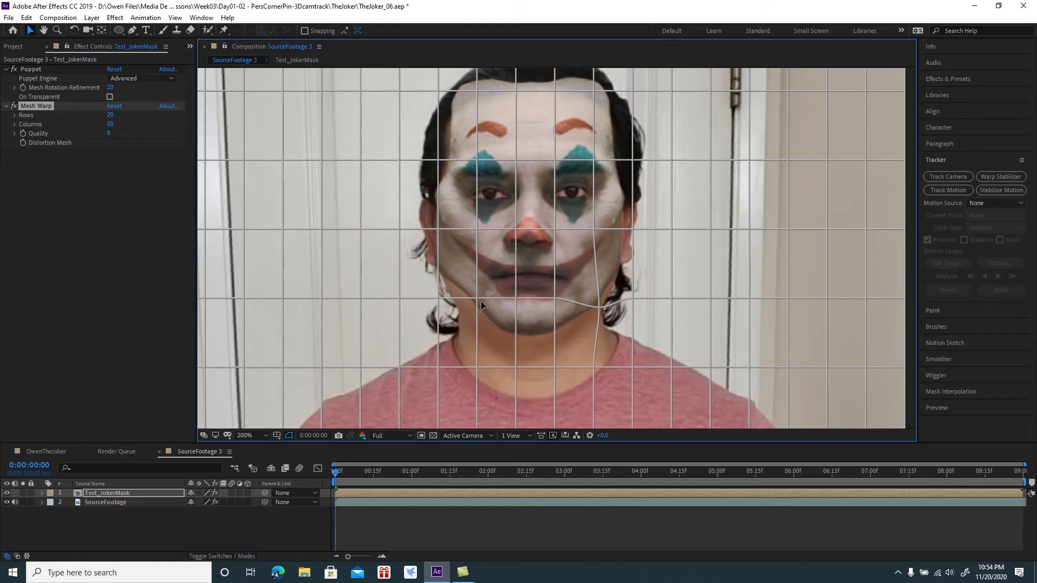
drag(476, 301, 471, 279)
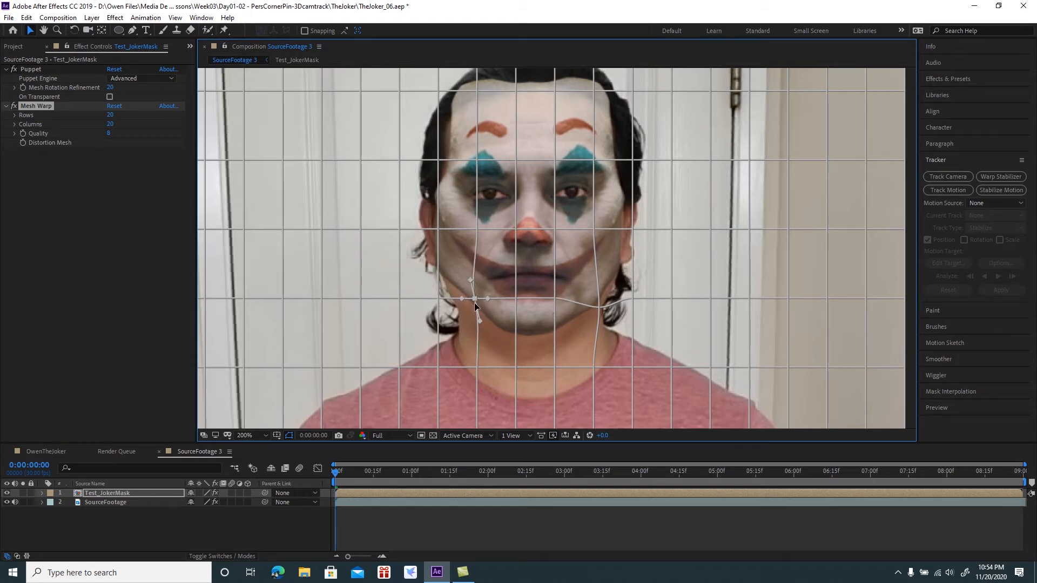
click(474, 301)
- Try shifting the Mesh Warp points along the forehead to fit the mask's upper edge to the hairline
click(588, 97)
drag(477, 92, 437, 109)
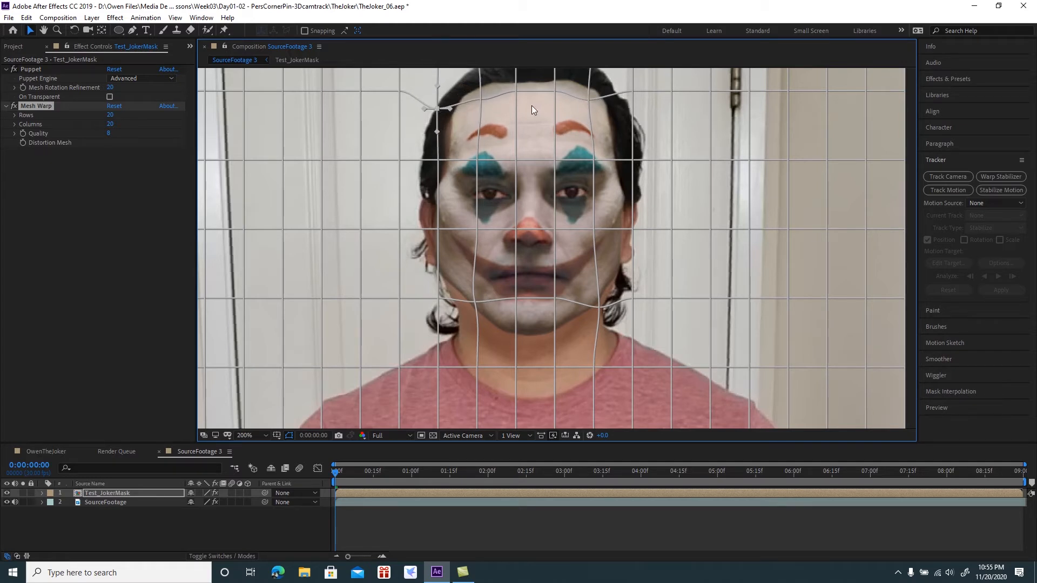
click(554, 94)
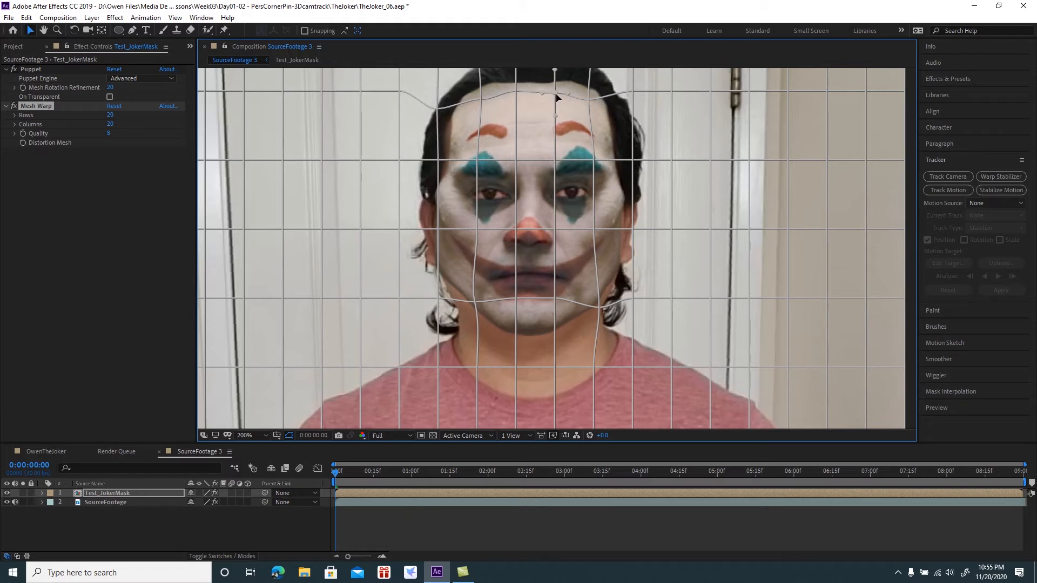
click(591, 102)
click(633, 96)
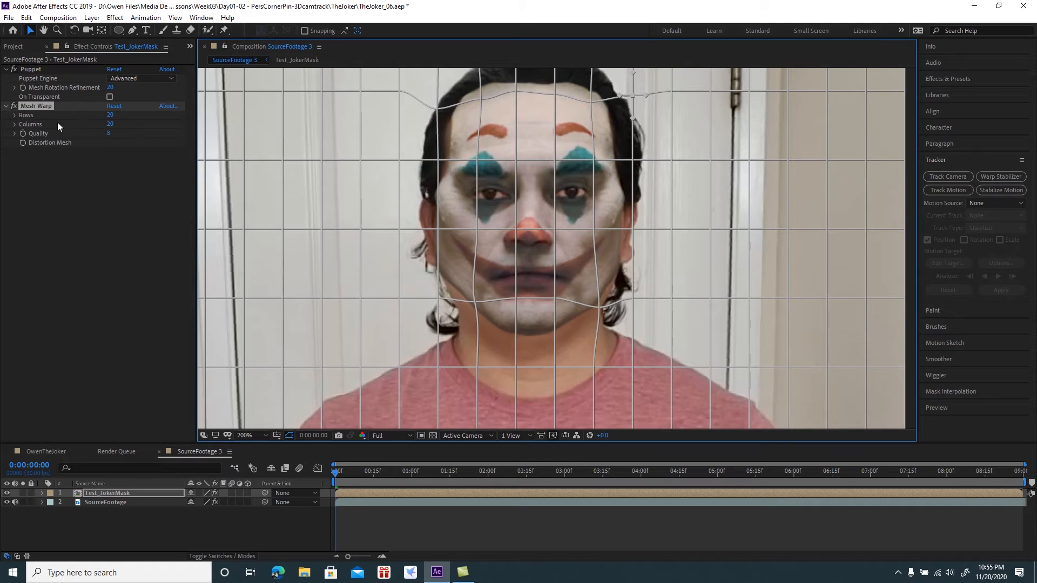
- Delete the Mesh Warp effect from the Test_JokerMask layer, keeping its Puppet effect
click(15, 115)
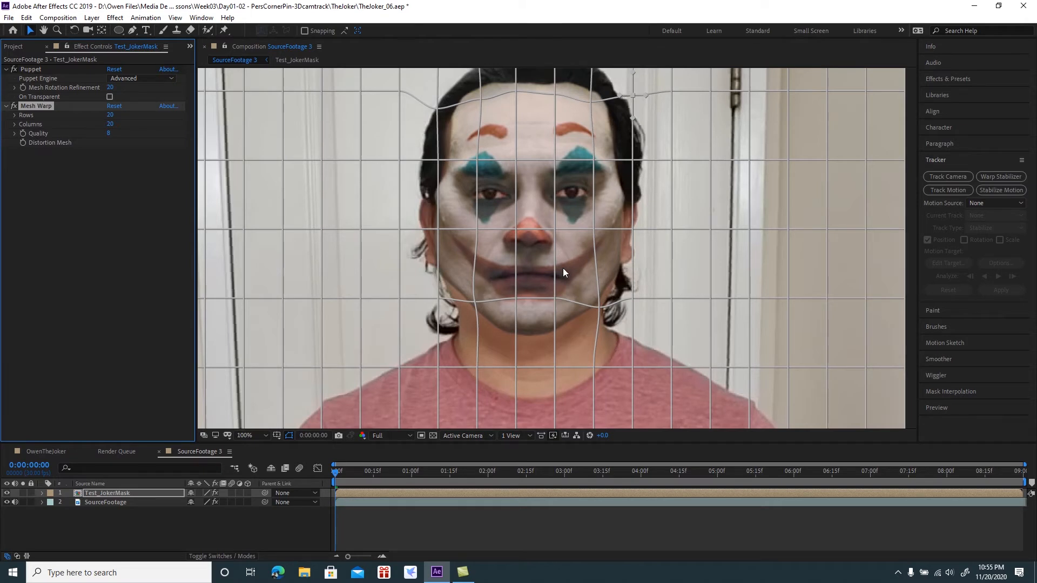
scroll(562, 268, down, 1)
click(129, 527)
click(120, 493)
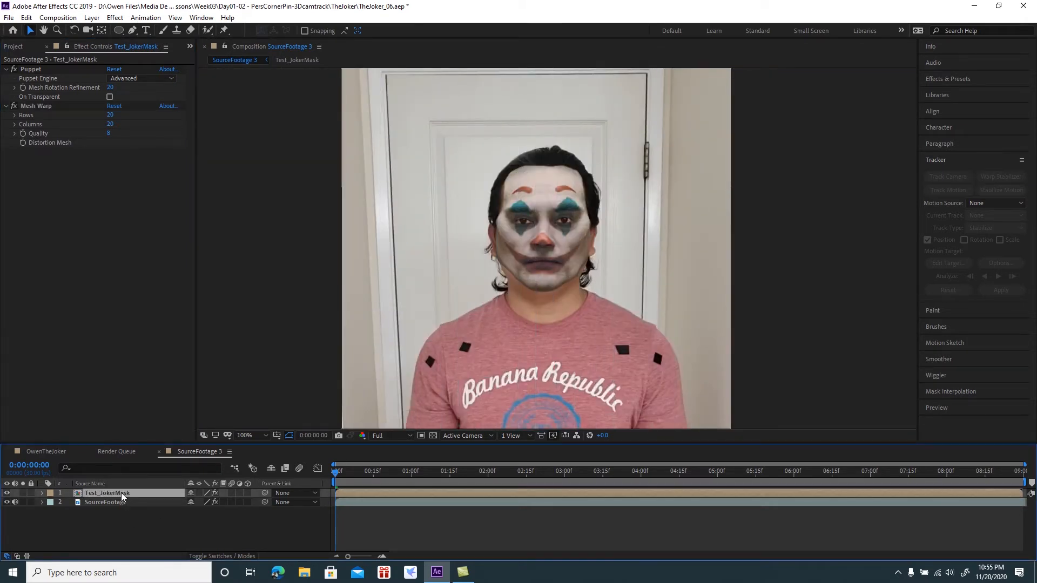
click(37, 107)
key(Delete)
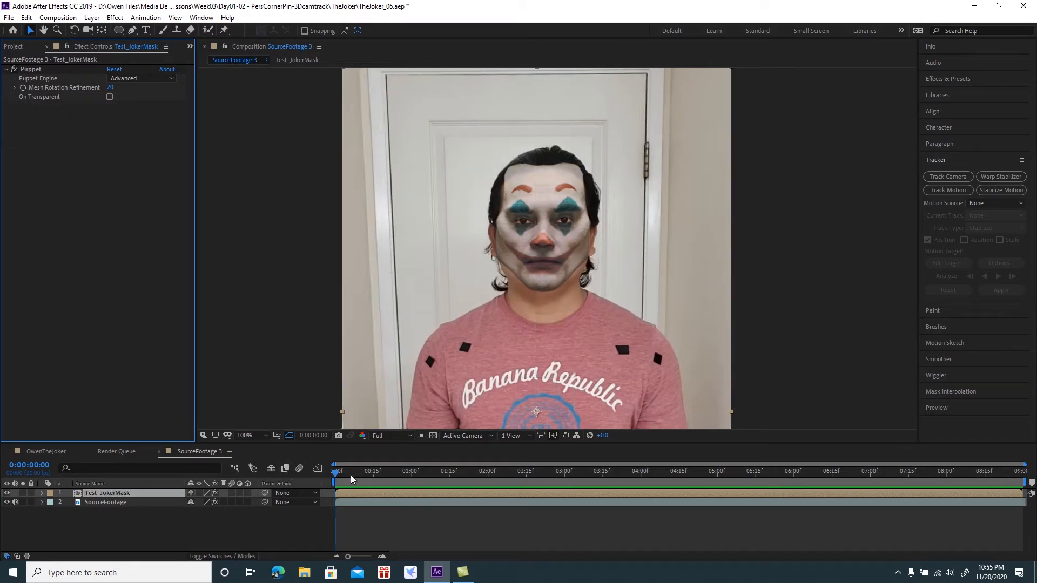
- Enlarge the timeline area and select the SourceFootage layer at the start of the composition
drag(772, 443, 774, 406)
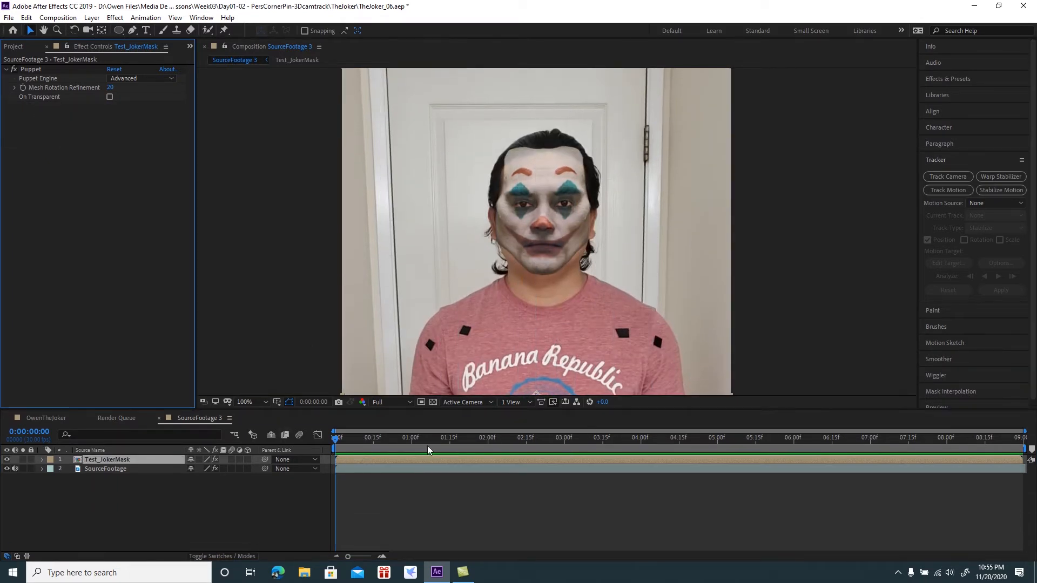
click(338, 443)
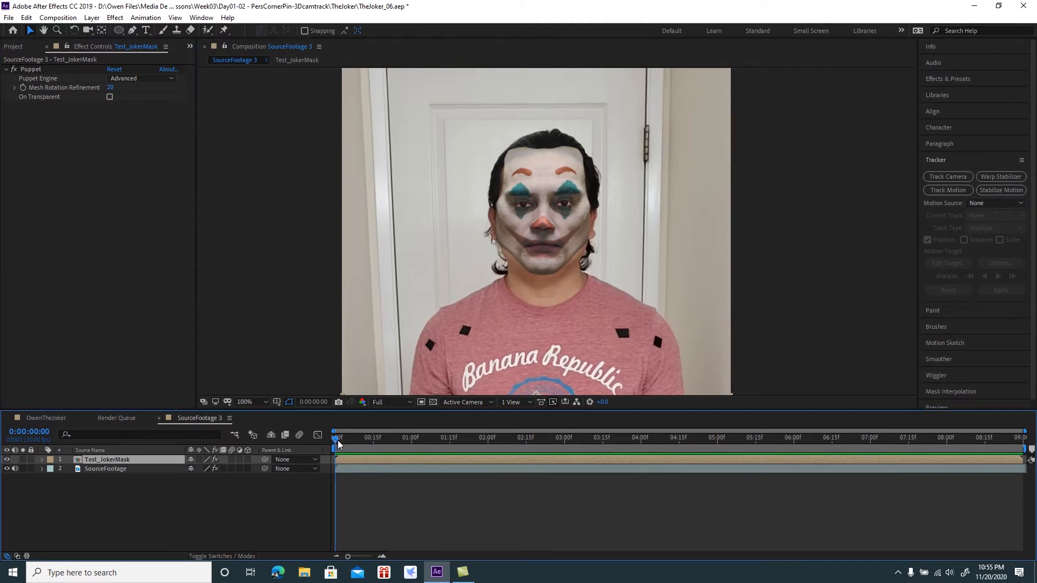
click(106, 469)
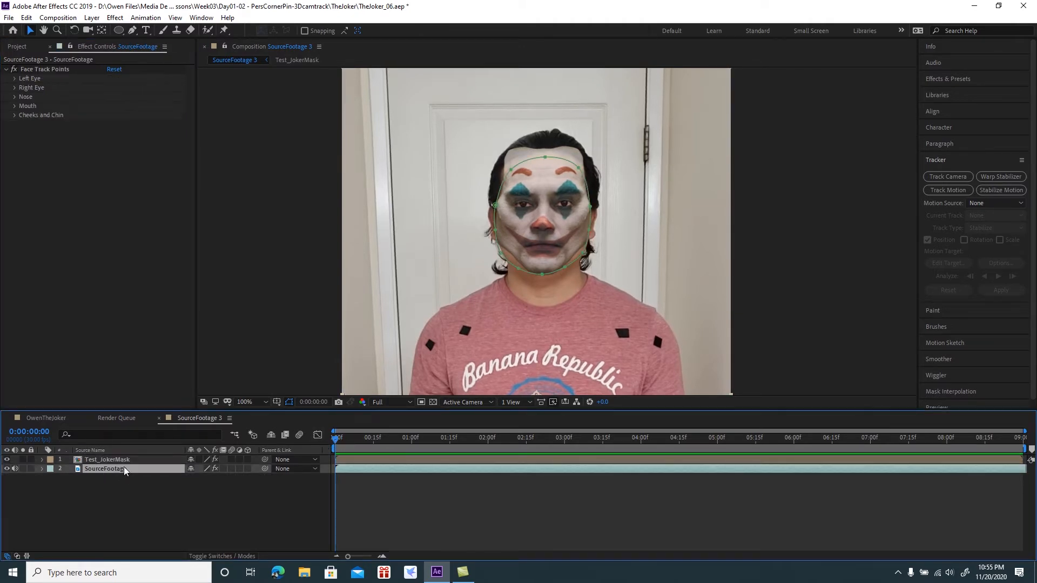
- Examine the black tracking markers on the shirt and arms in the source footage
drag(628, 293, 598, 147)
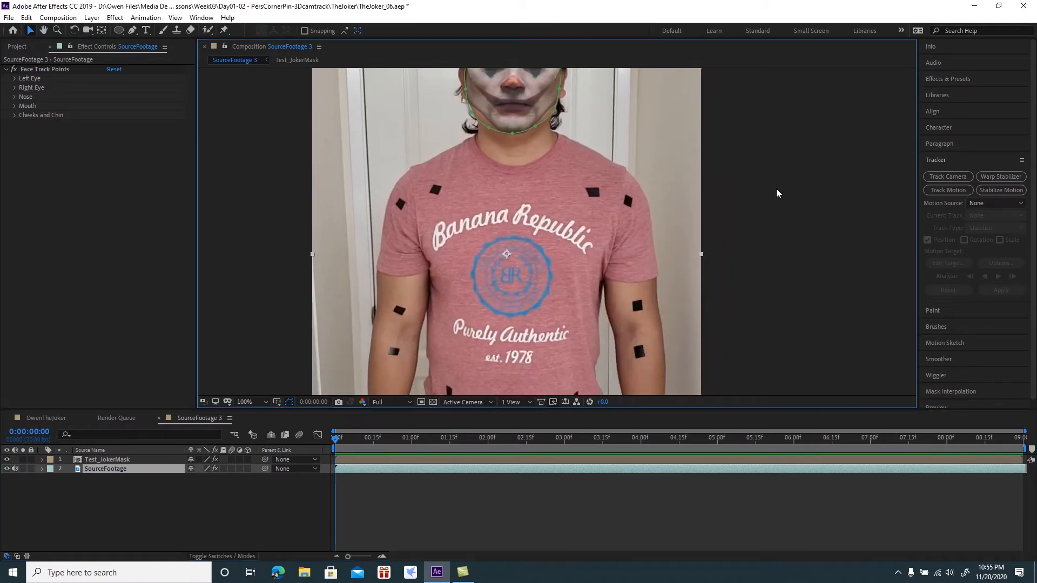
drag(613, 229, 649, 282)
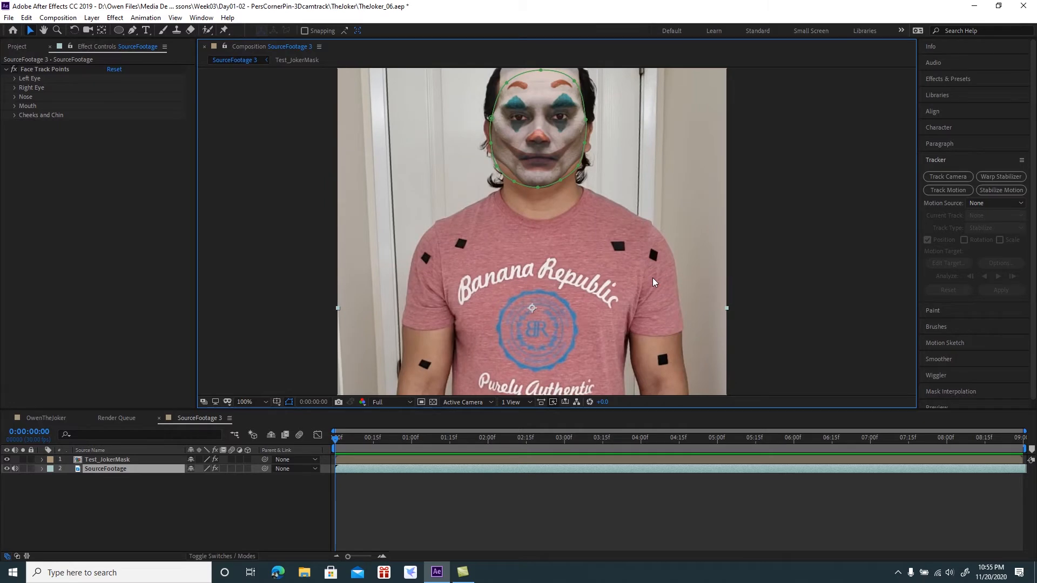
key(h)
drag(646, 281, 647, 246)
key(v)
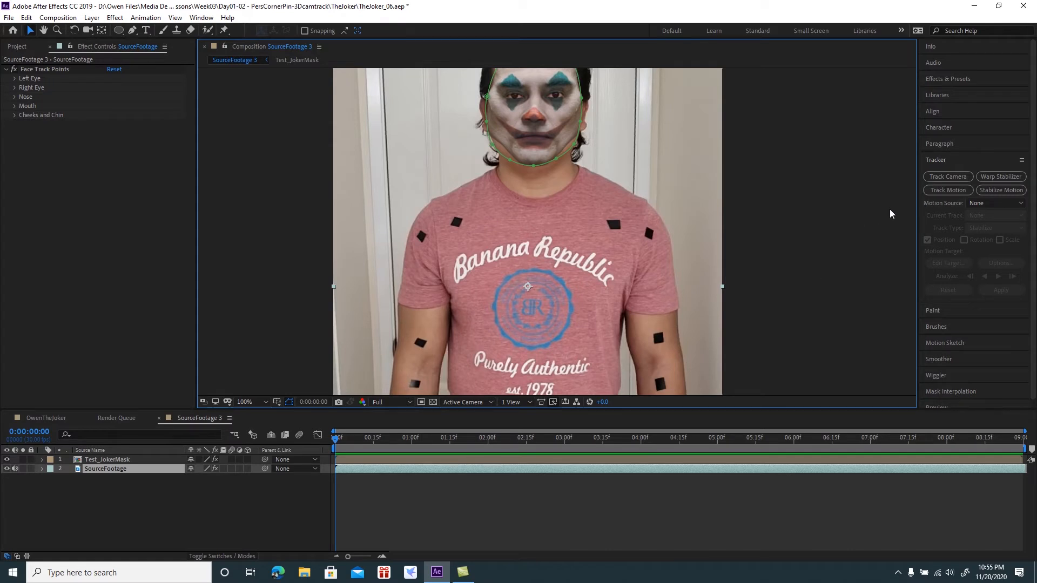
drag(627, 235, 620, 178)
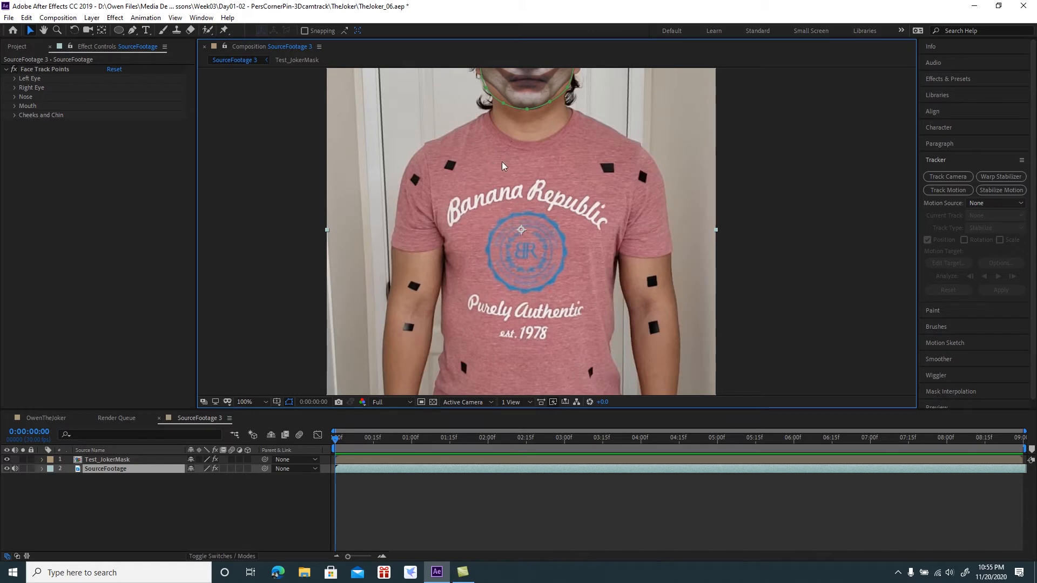
drag(654, 210, 656, 183)
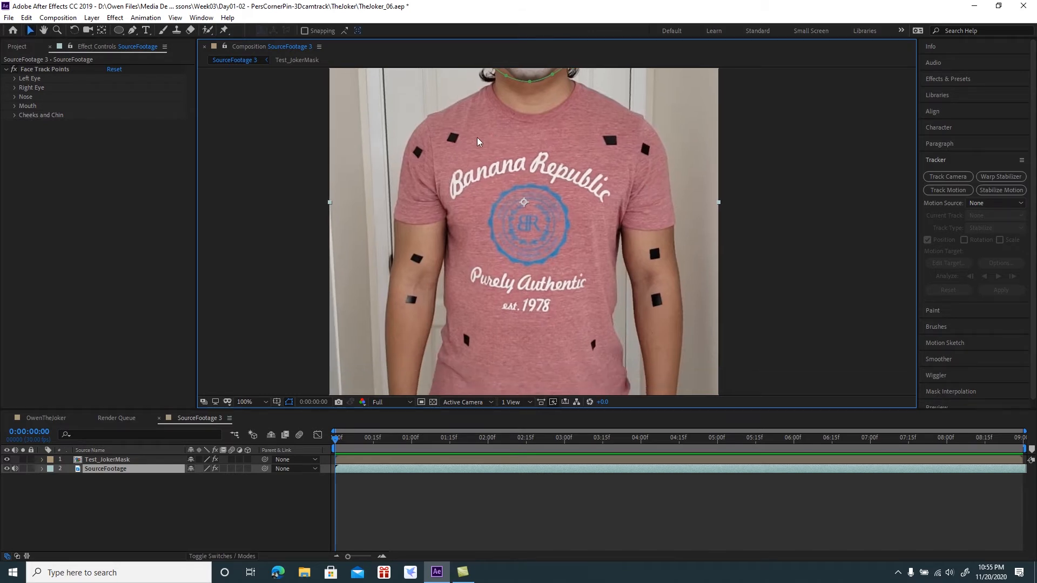
- Start a motion track on the SourceFootage layer and set its track type to Perspective corner pin
click(946, 192)
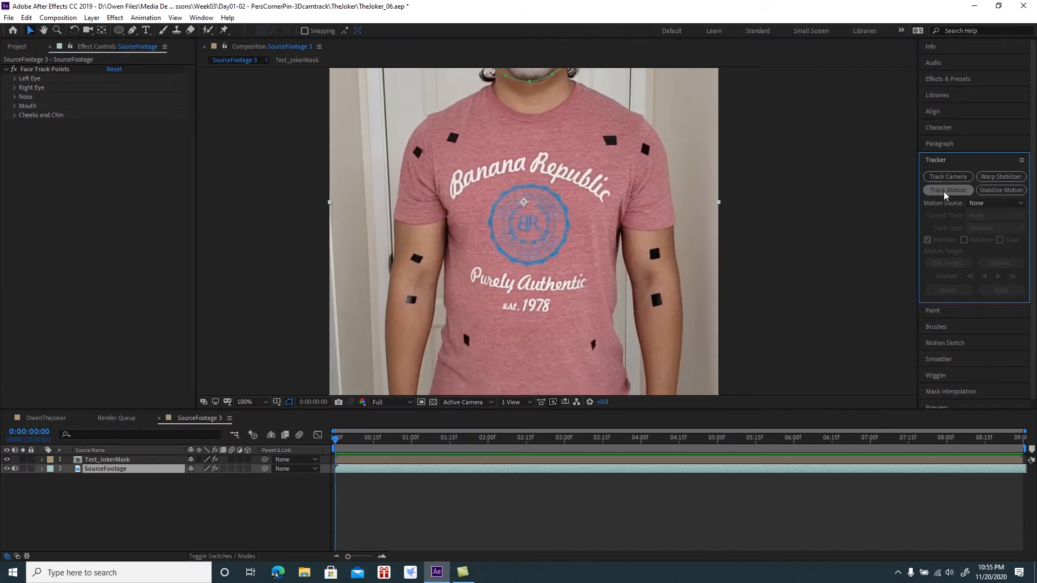
drag(836, 218, 468, 243)
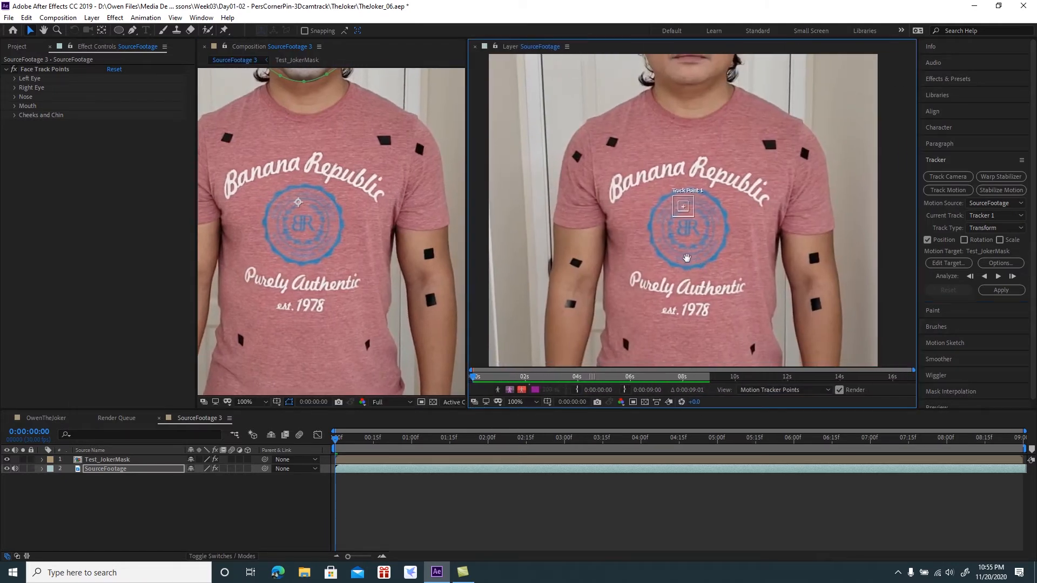
drag(687, 258, 635, 246)
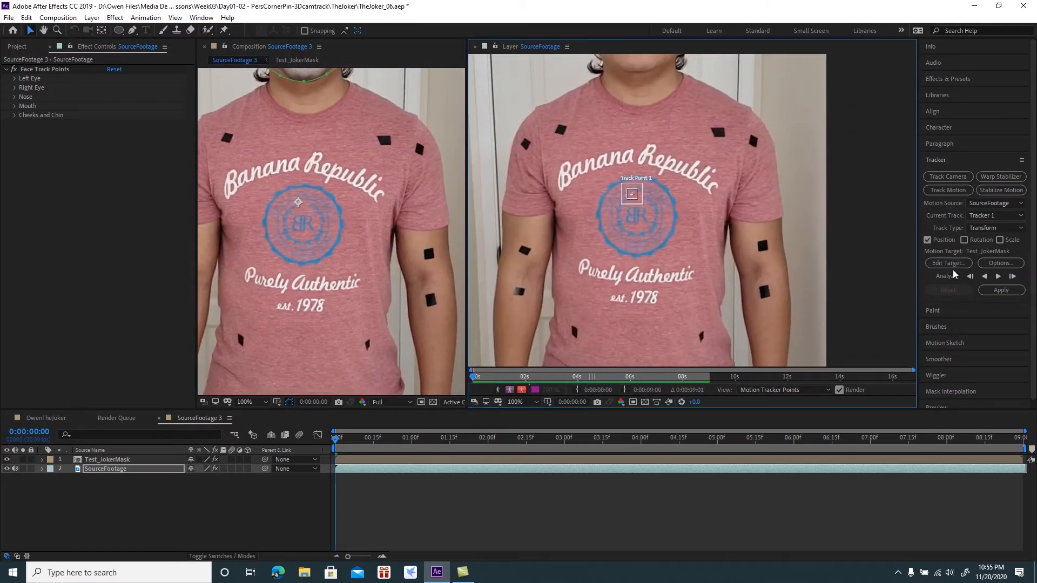
click(988, 229)
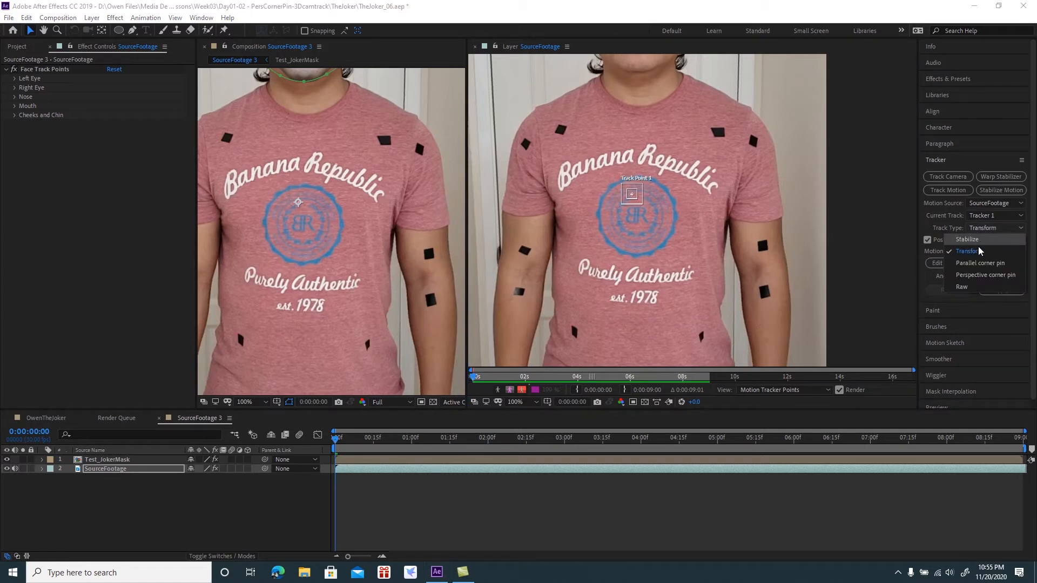
click(965, 278)
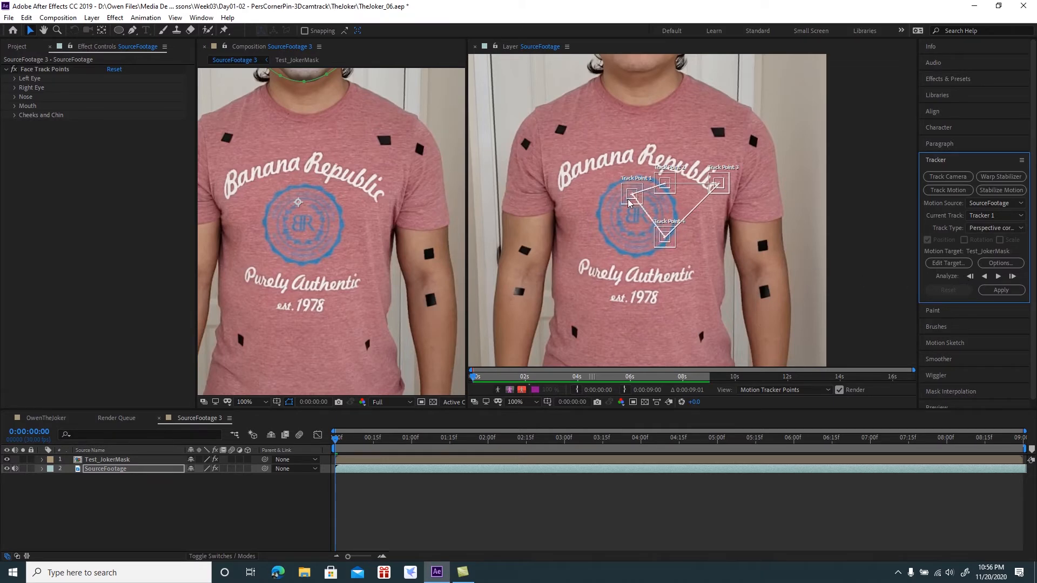
- Position the perspective corner pin track points on the black markers on the shirt, starting with Track Point 1
key(period)
drag(630, 207, 780, 286)
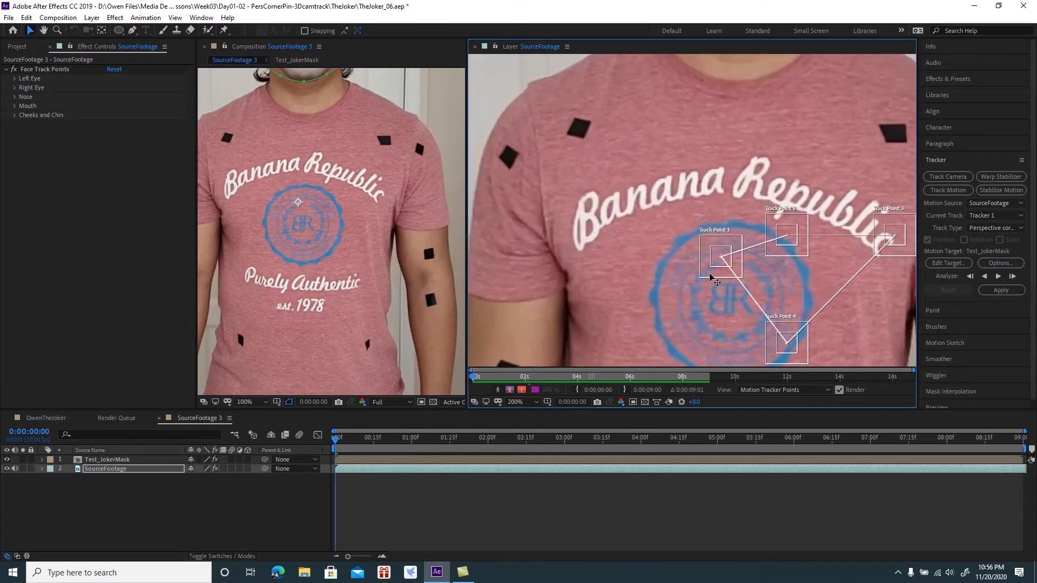
- Try different positions for Track Point 1 on the shirt's lettering and blue emblem
drag(712, 278, 695, 218)
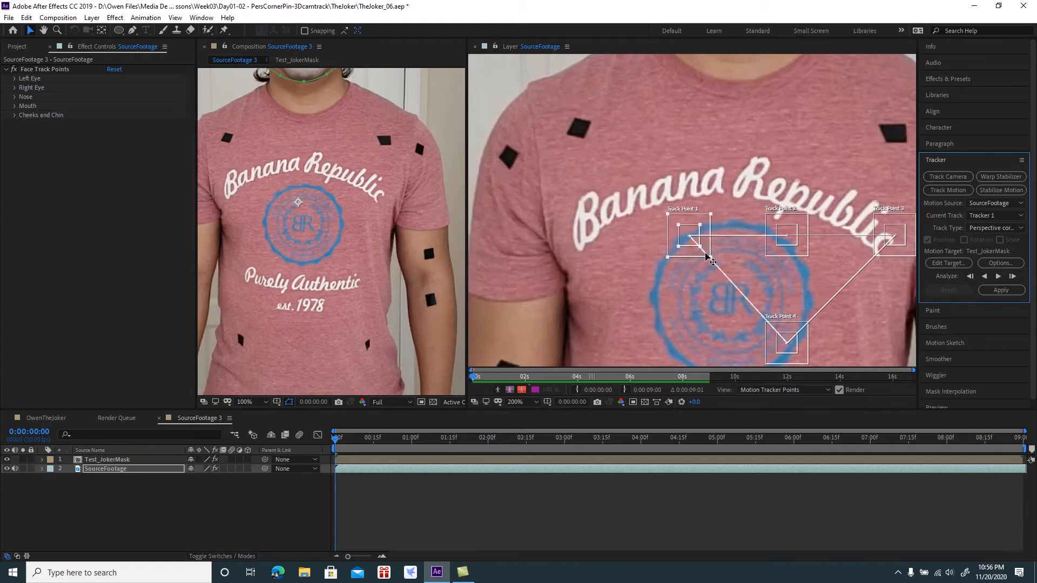
click(683, 239)
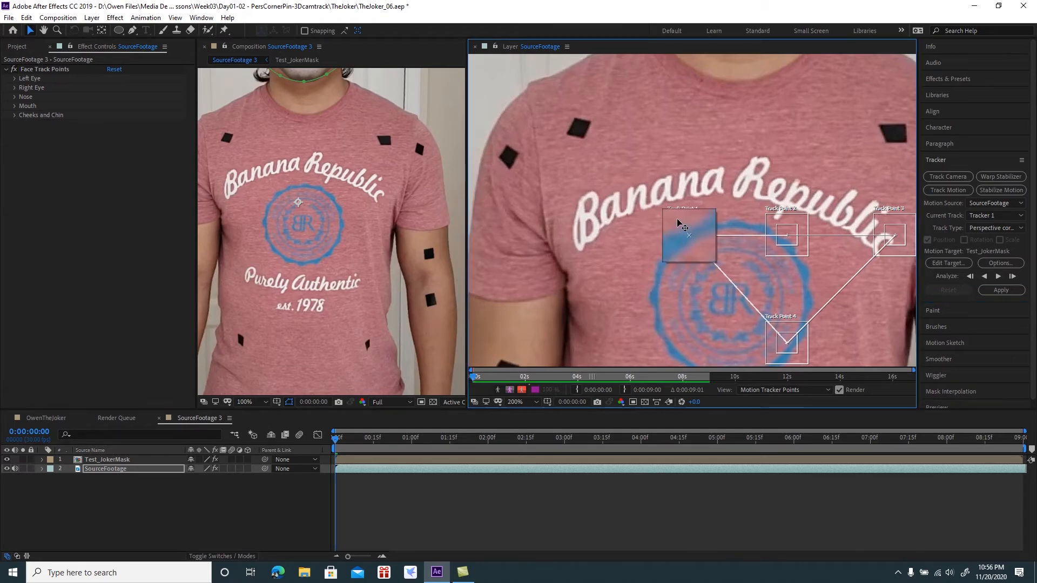
scroll(697, 216, down, 1)
drag(684, 215, 611, 204)
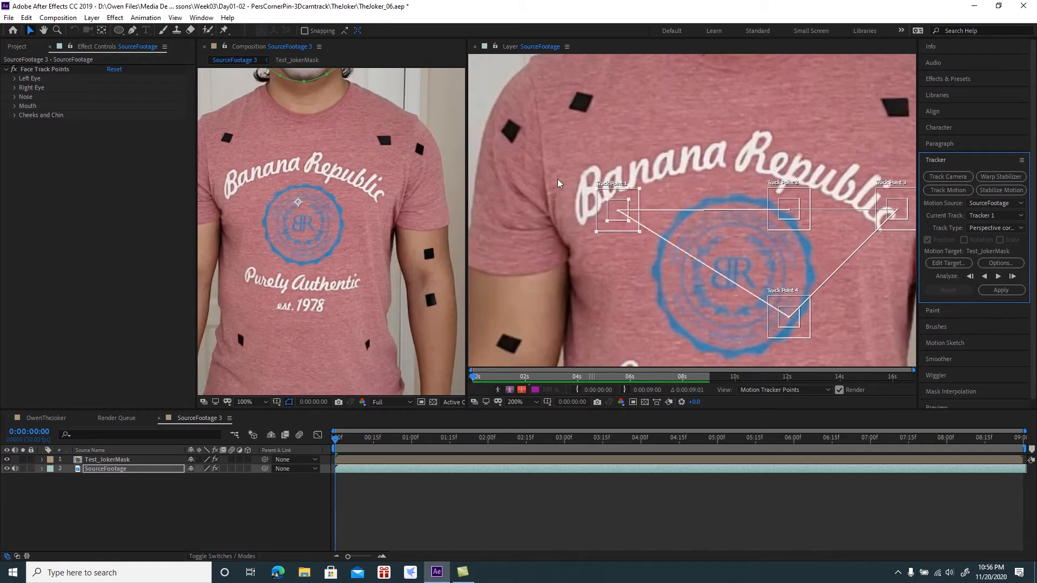
drag(617, 233, 722, 286)
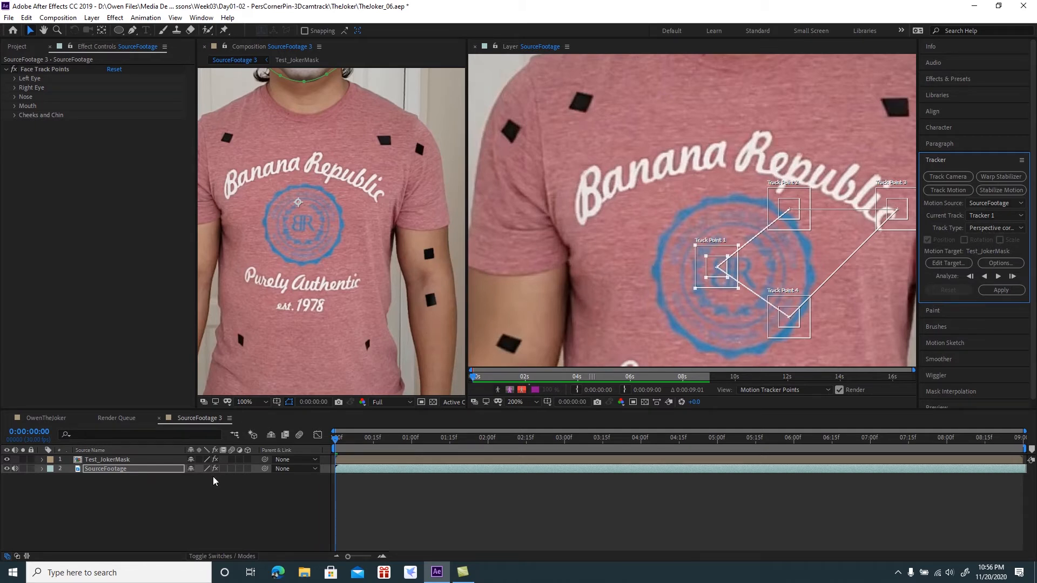
- Test a short forward track analysis on SourceFootage and reset the tracker
click(114, 468)
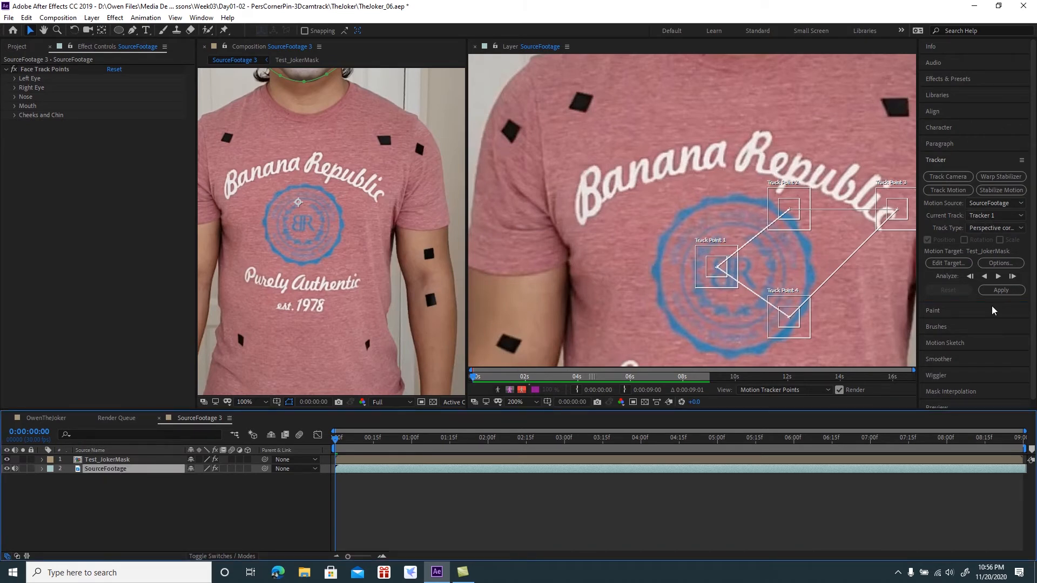
click(998, 276)
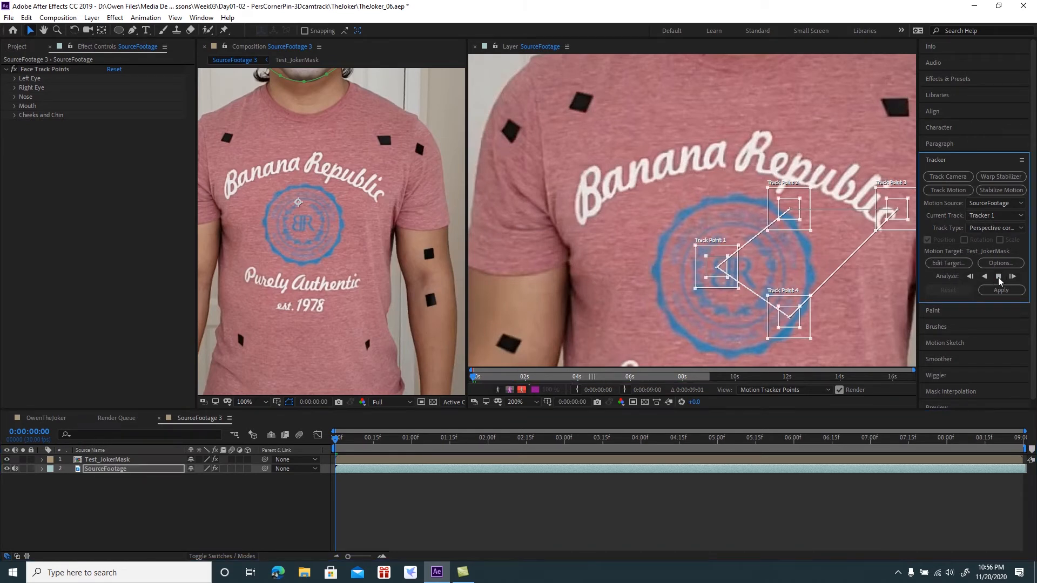
click(998, 277)
click(949, 290)
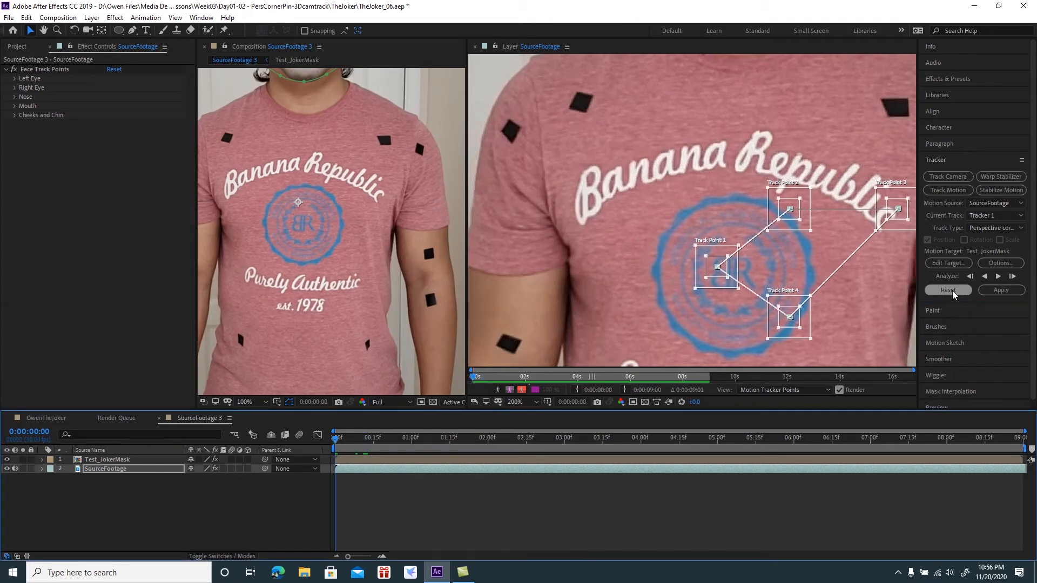
click(953, 293)
- Place Track Points 1 and 2 on the two black markers on the shirt's upper chest
drag(719, 215, 696, 220)
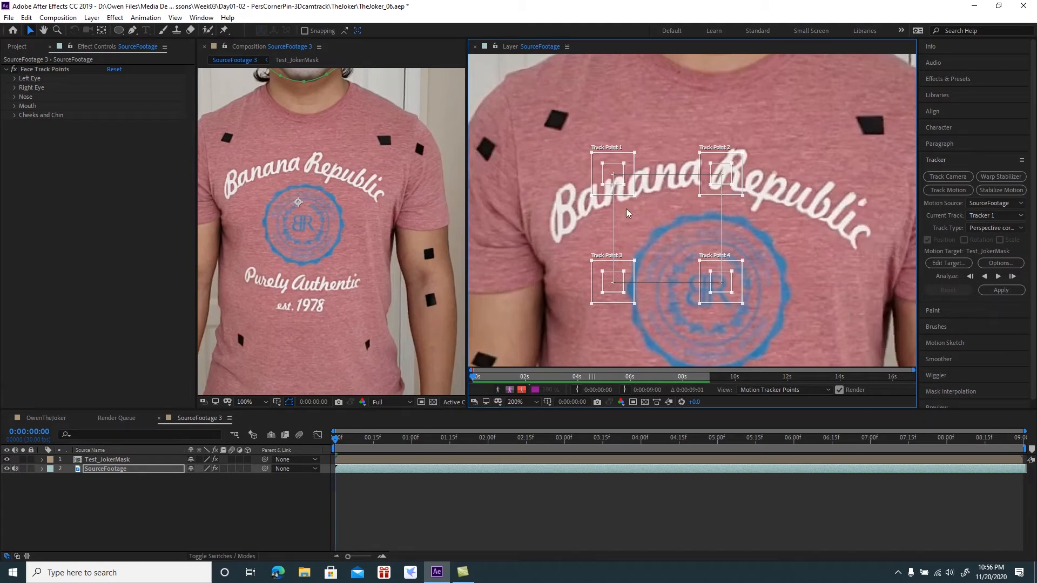
drag(628, 195, 571, 142)
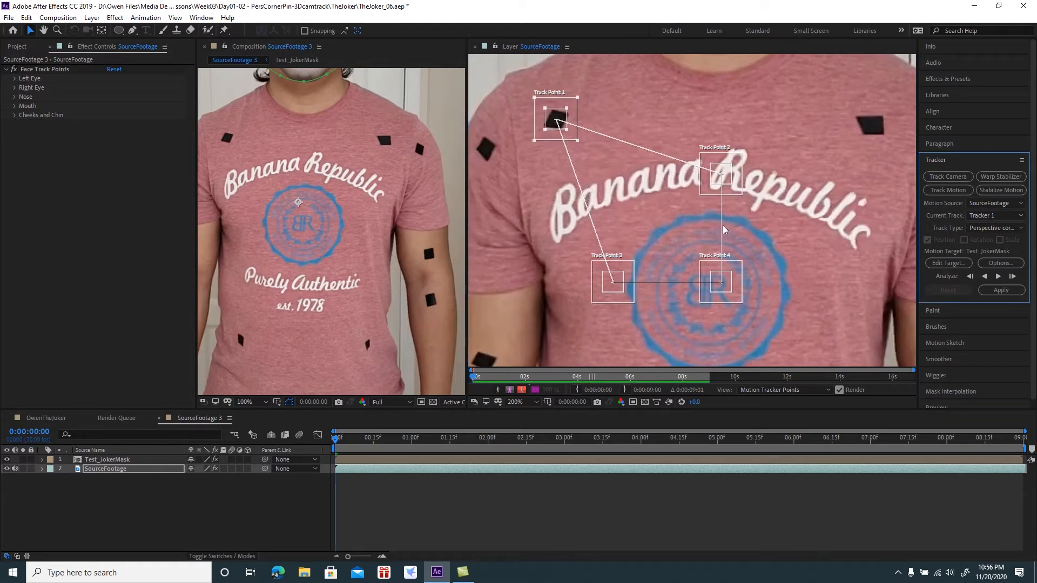
mouse_move(738, 191)
mouse_down()
mouse_move(753, 176)
mouse_move(890, 143)
mouse_up()
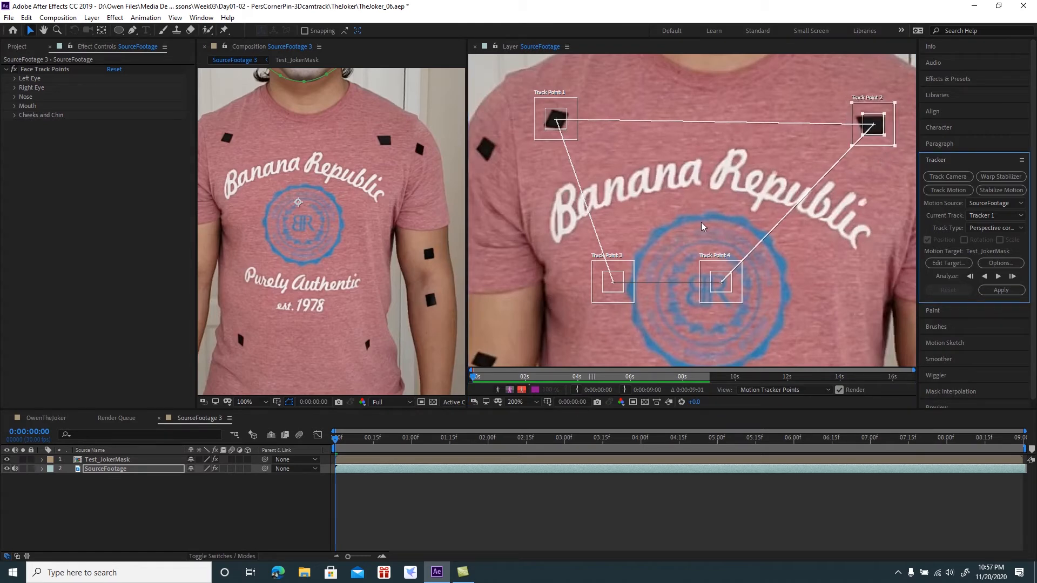
- Try to move Track Point 3 onto the black marker on the shirt's lower left
drag(702, 226, 677, 154)
drag(625, 233, 682, 221)
click(683, 219)
scroll(678, 259, down, 1)
drag(678, 257, 682, 204)
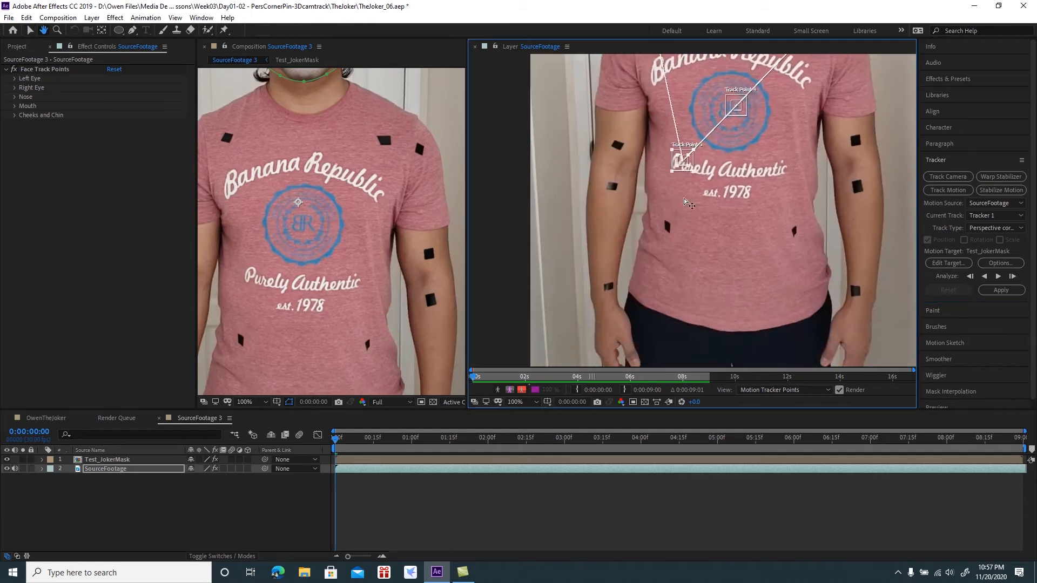
scroll(684, 203, up, 1)
click(683, 225)
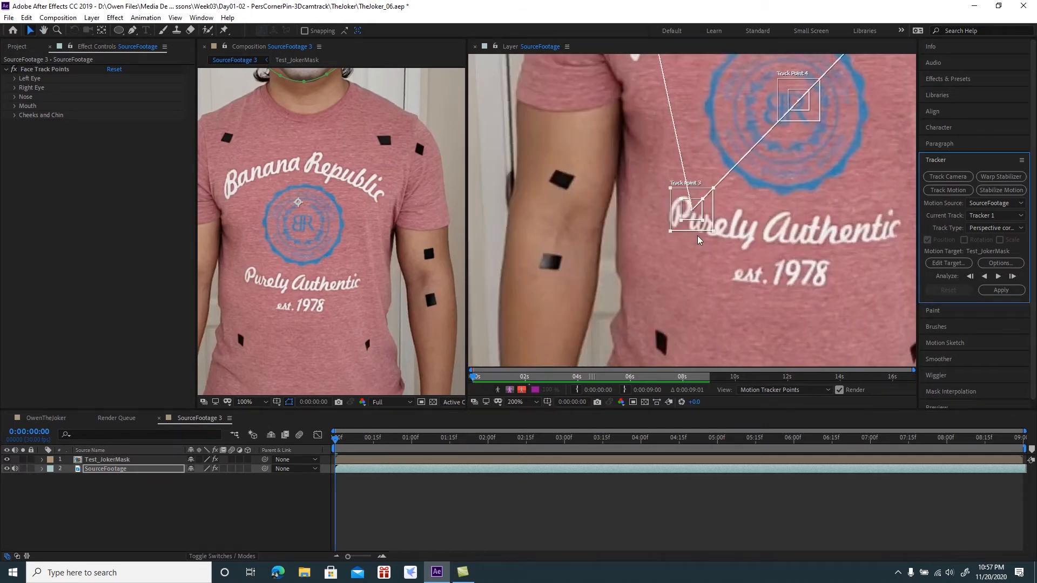
drag(689, 219, 663, 350)
drag(697, 227, 676, 246)
click(690, 233)
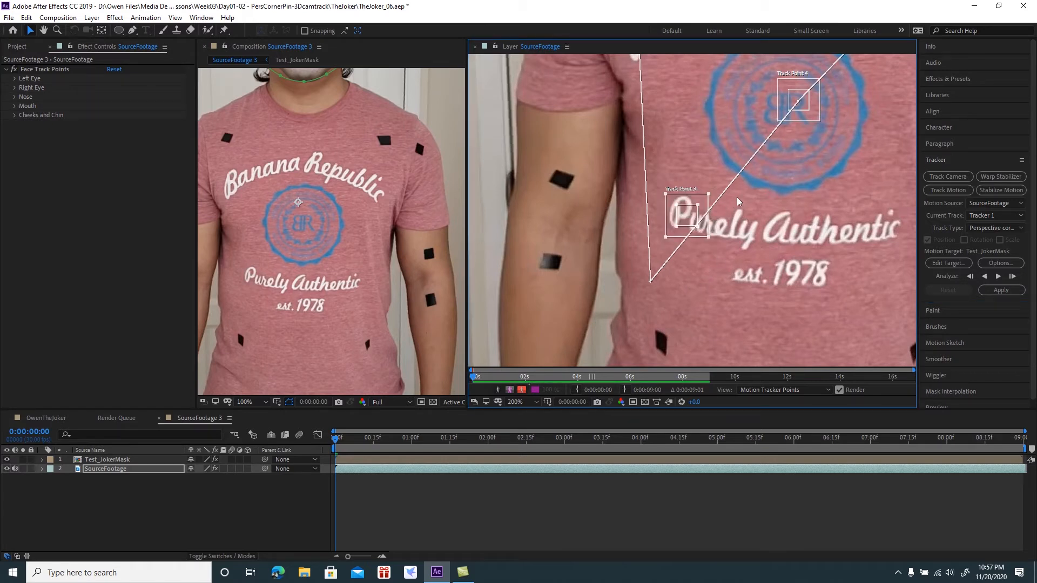
click(705, 235)
- Analyze the track forward briefly, return to the first frame and reset the track points
click(997, 276)
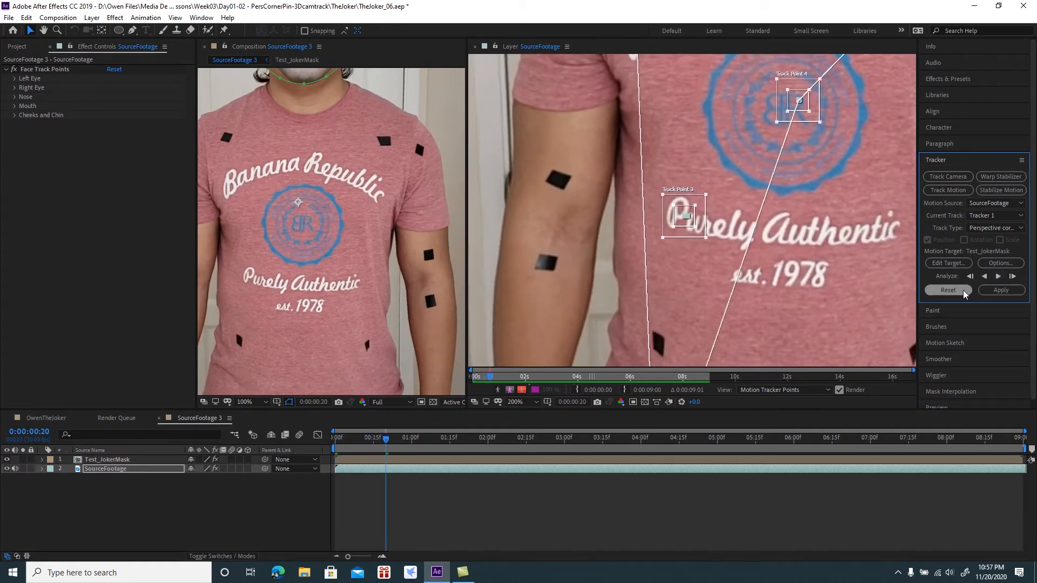
drag(386, 440, 320, 454)
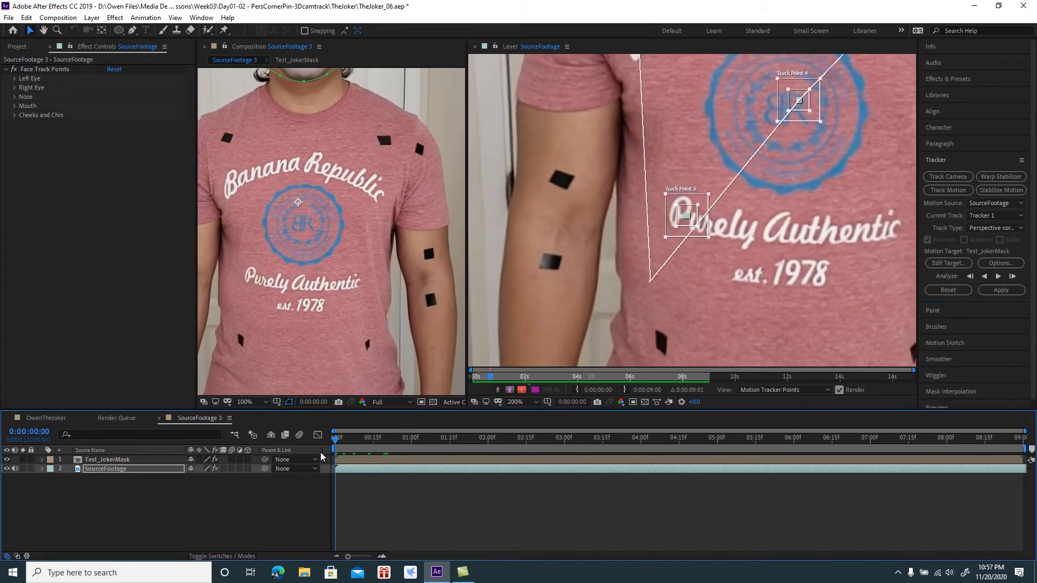
click(948, 289)
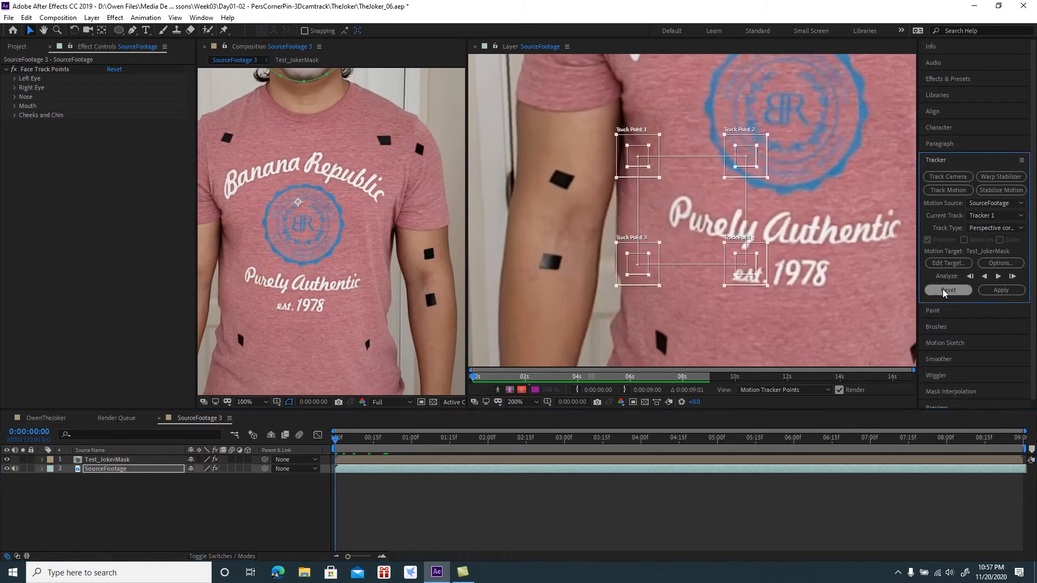
- Place the four track points on the shirt's black markers: 1 and 2 on the upper chest, 3 and 4 near the waist
scroll(740, 292, down, 4)
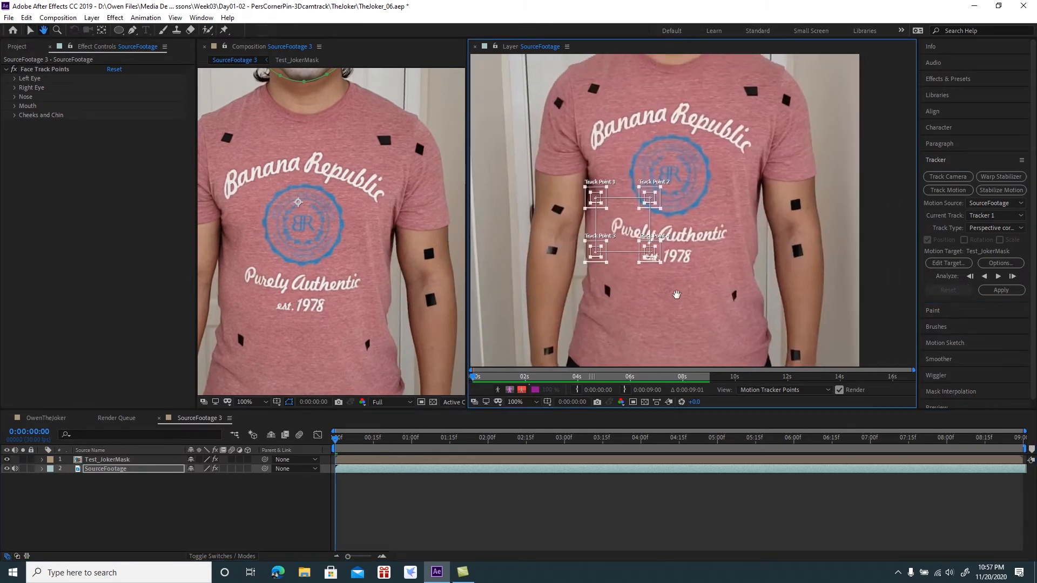
key(v)
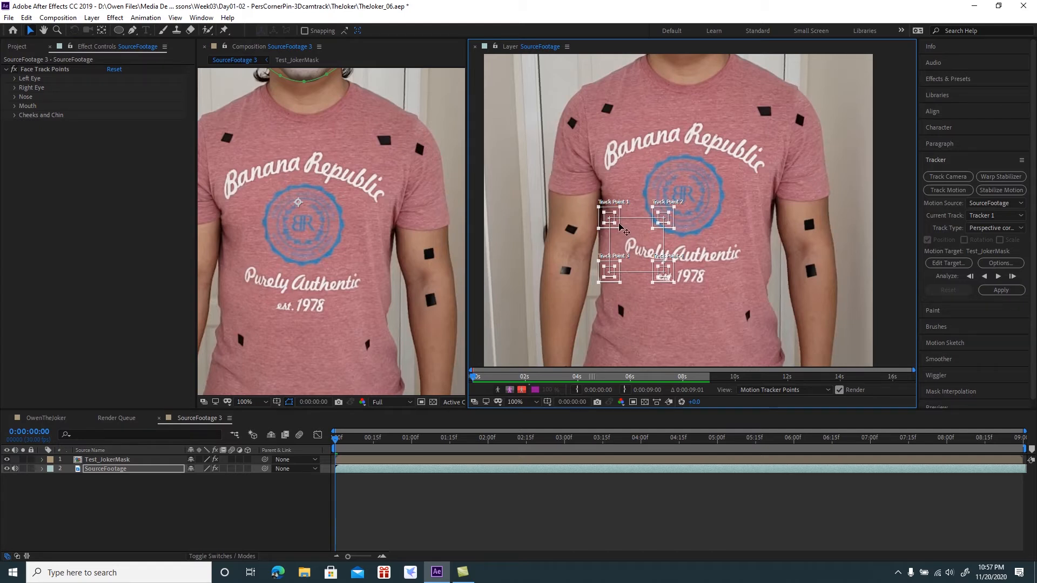
scroll(612, 232, up, 1)
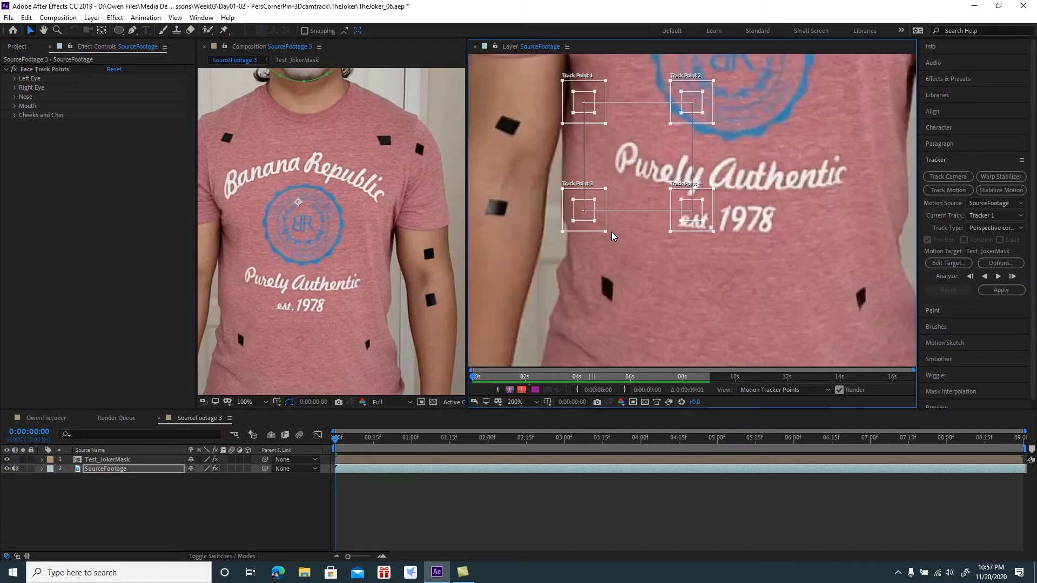
drag(611, 231, 607, 293)
scroll(626, 278, down, 1)
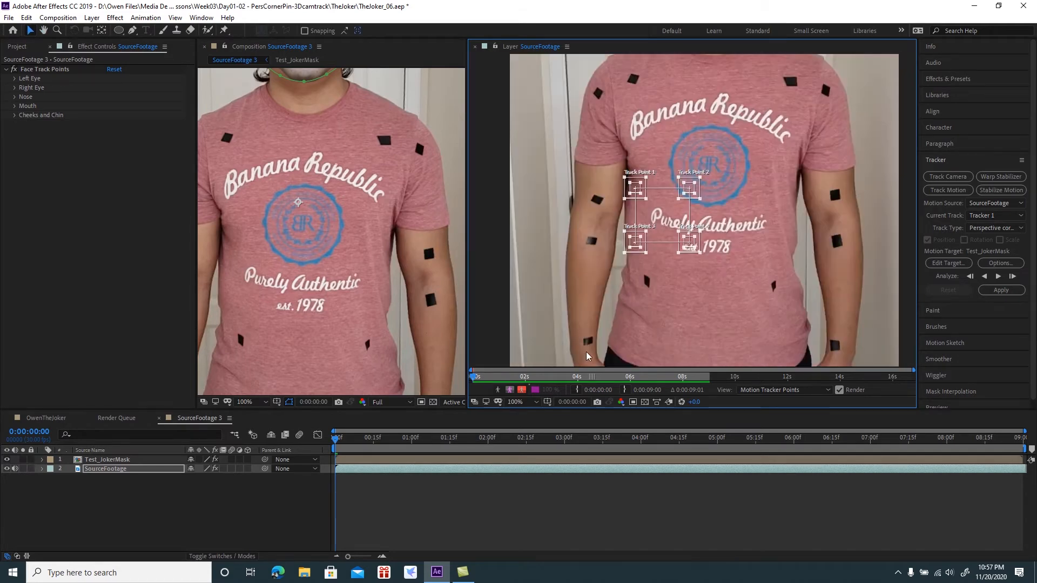
drag(621, 294, 599, 306)
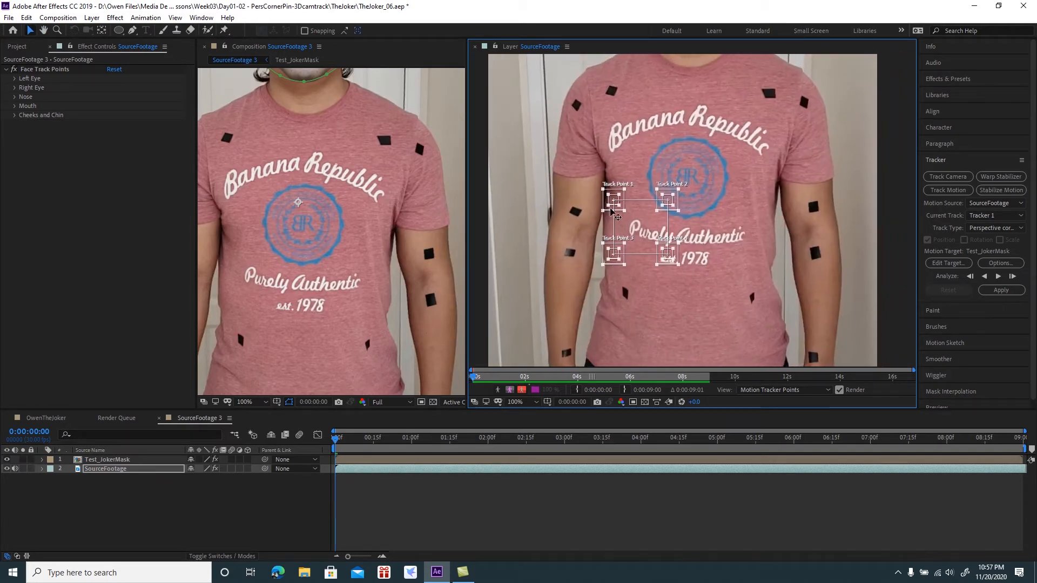
drag(610, 208, 609, 101)
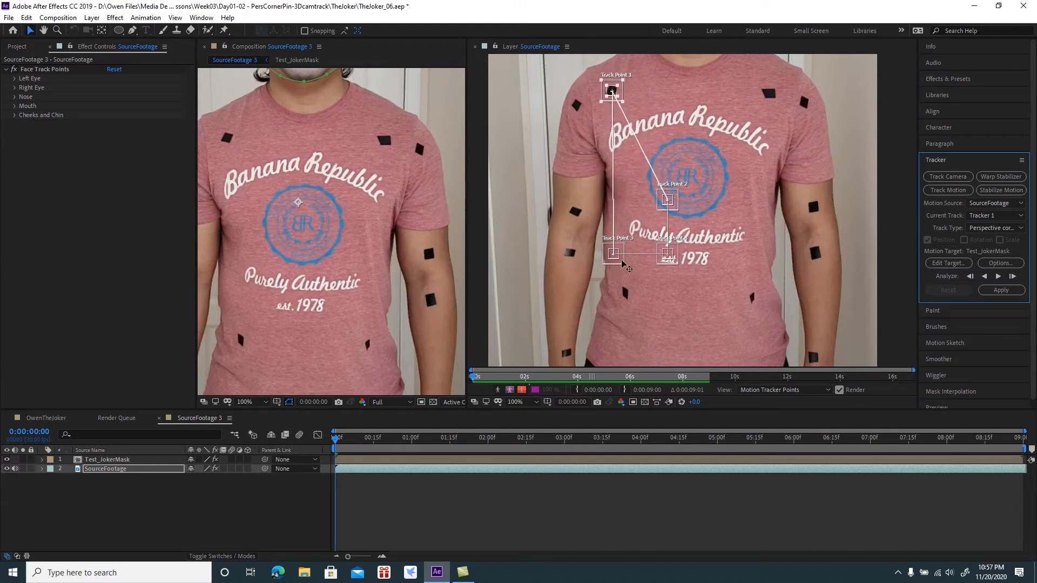
drag(621, 263, 636, 302)
drag(677, 211, 782, 104)
mouse_move(678, 254)
mouse_down()
mouse_move(661, 273)
mouse_move(783, 301)
mouse_move(762, 297)
mouse_up()
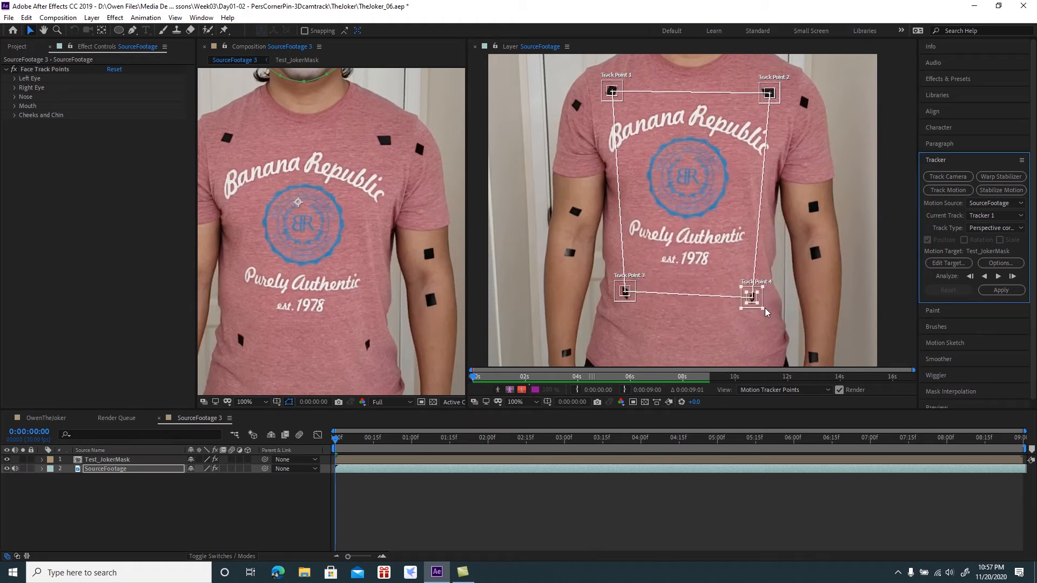
- Enlarge the feature and search regions of all four track points around their markers
click(768, 316)
click(758, 309)
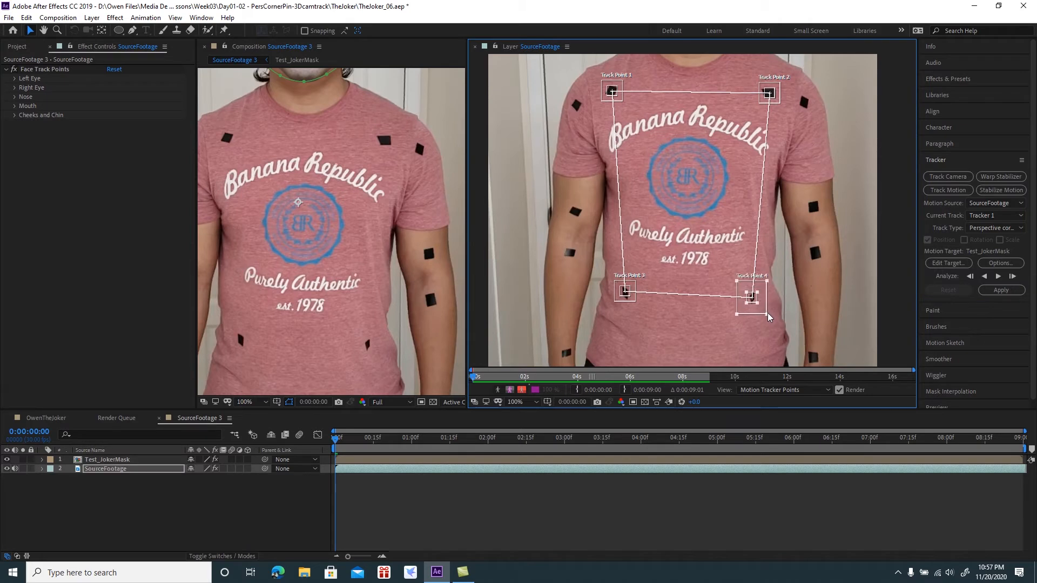
drag(757, 305, 758, 307)
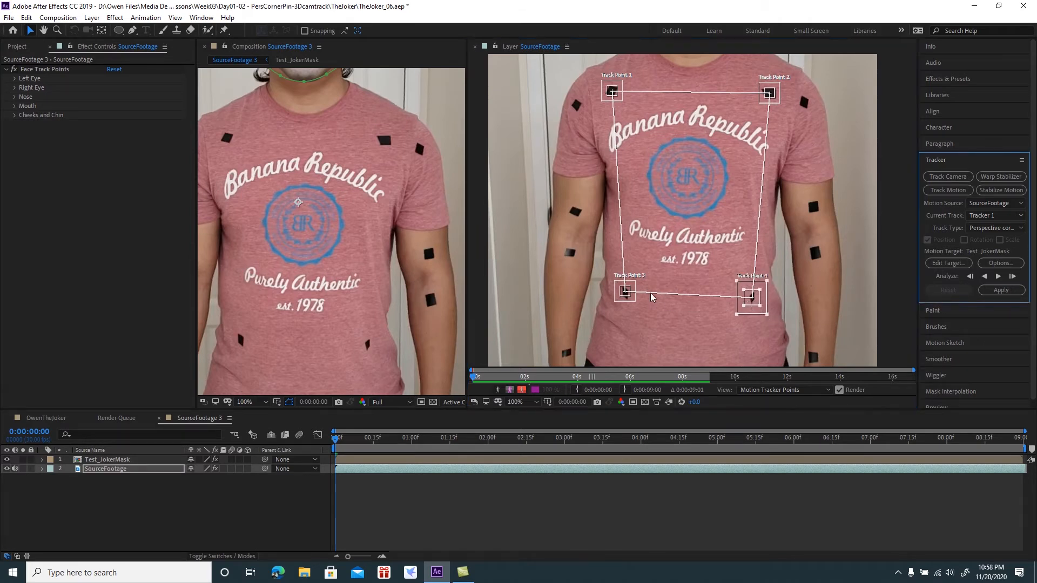
drag(635, 302, 633, 299)
drag(623, 105, 621, 100)
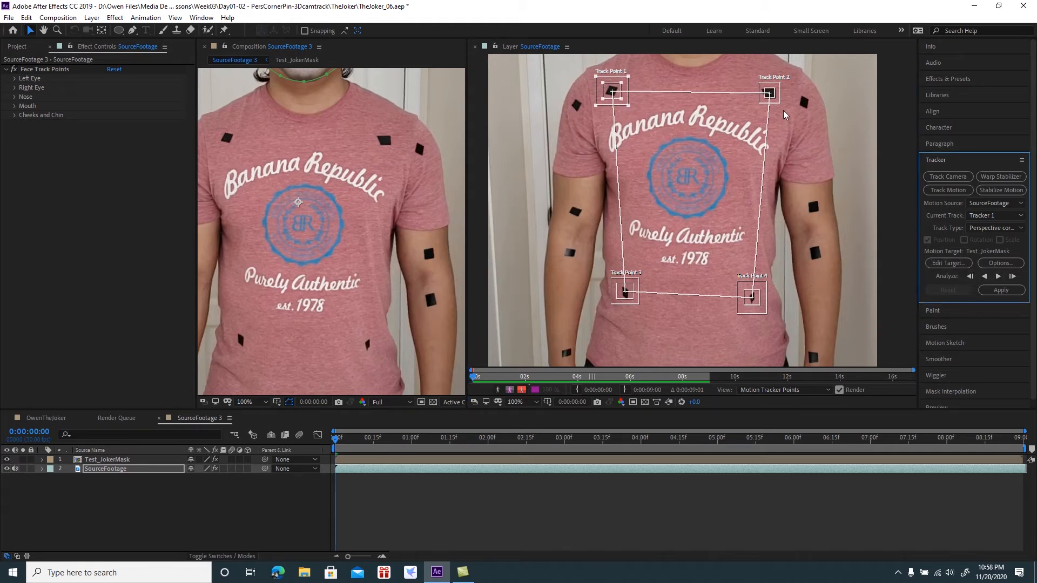
mouse_move(780, 103)
mouse_down()
mouse_move(786, 109)
mouse_move(778, 100)
mouse_up()
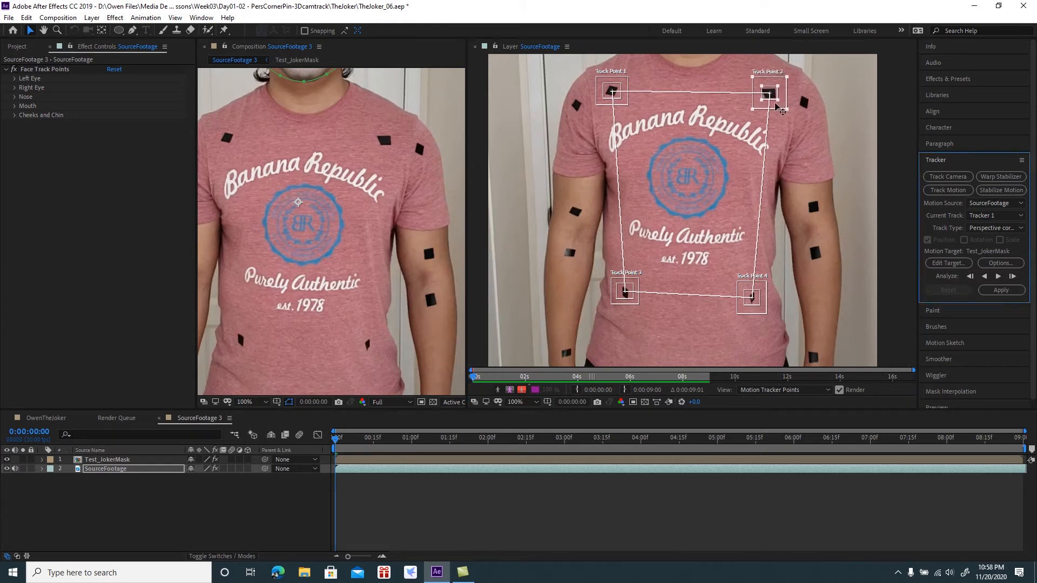
- Add a new null object layer to the SourceFootage 3 composition
scroll(704, 197, up, 3)
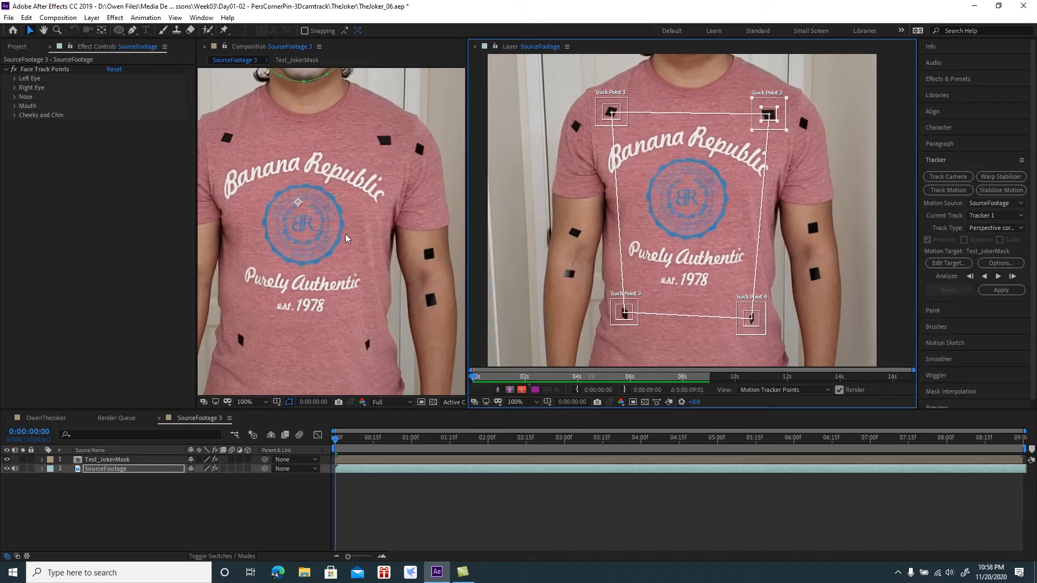
right_click(343, 192)
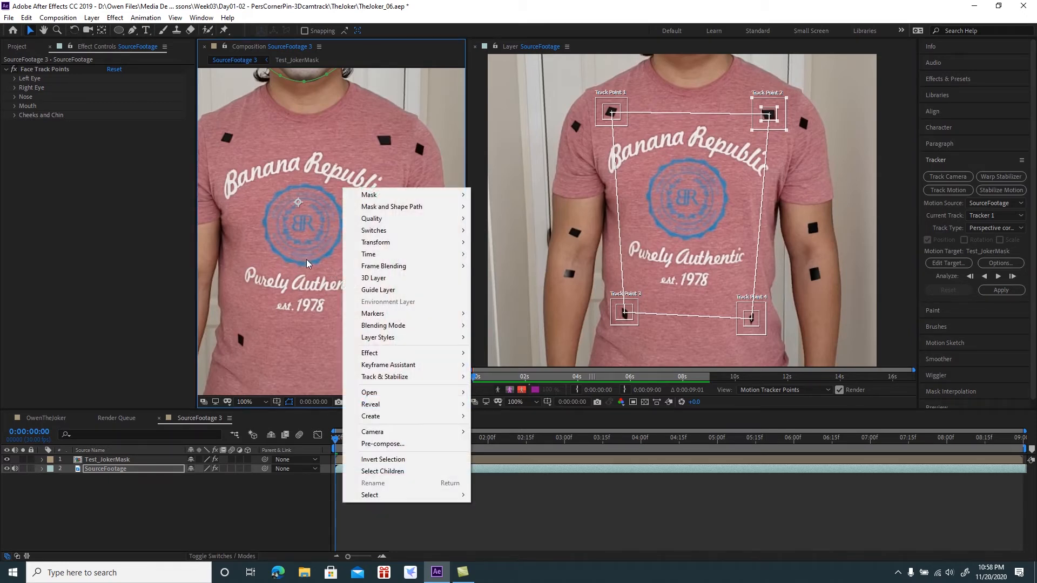
click(92, 17)
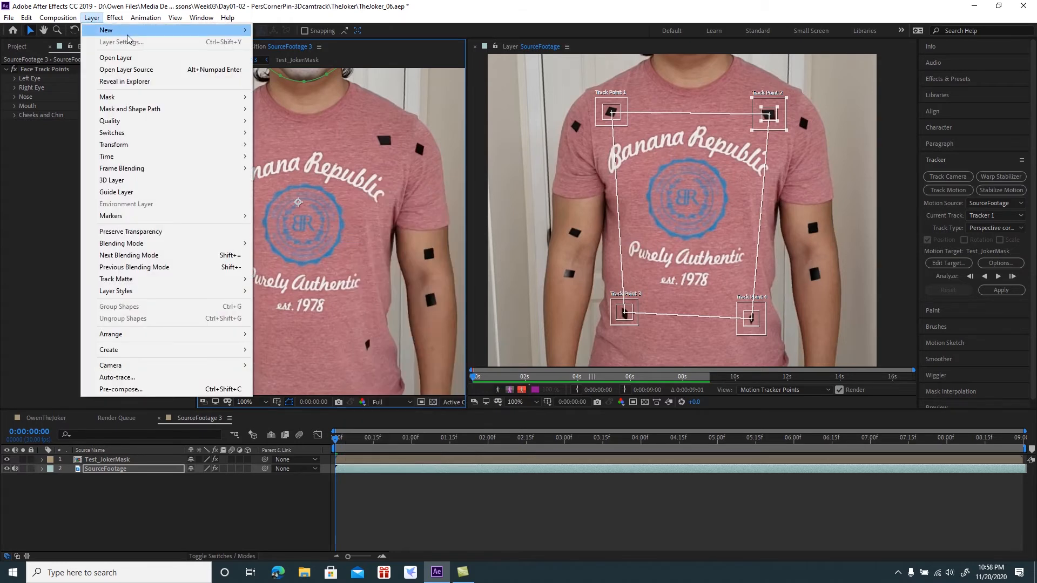
mouse_move(160, 31)
click(286, 78)
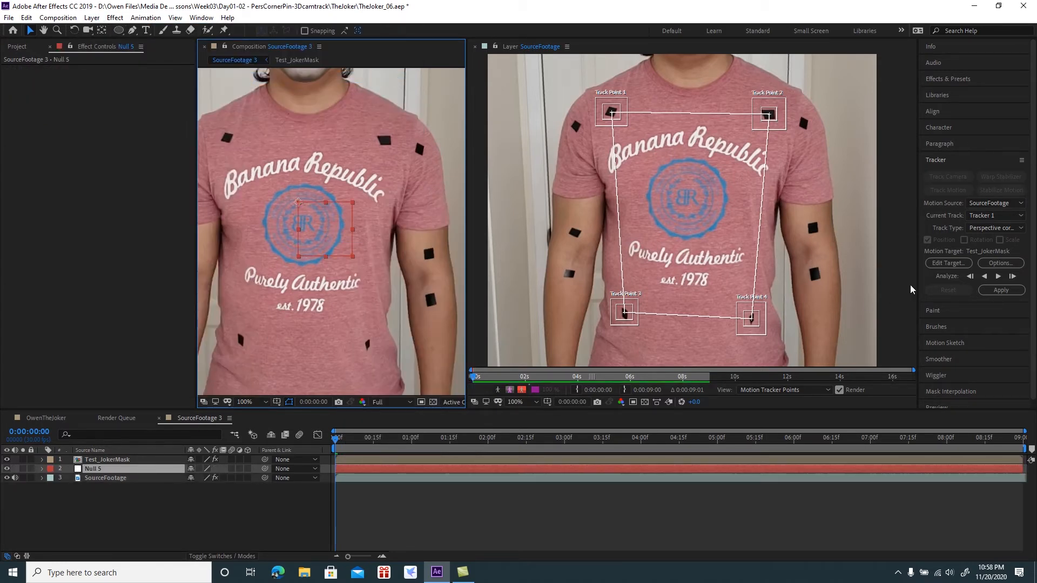
- Set the tracker's motion target to the Null 5 layer
click(946, 265)
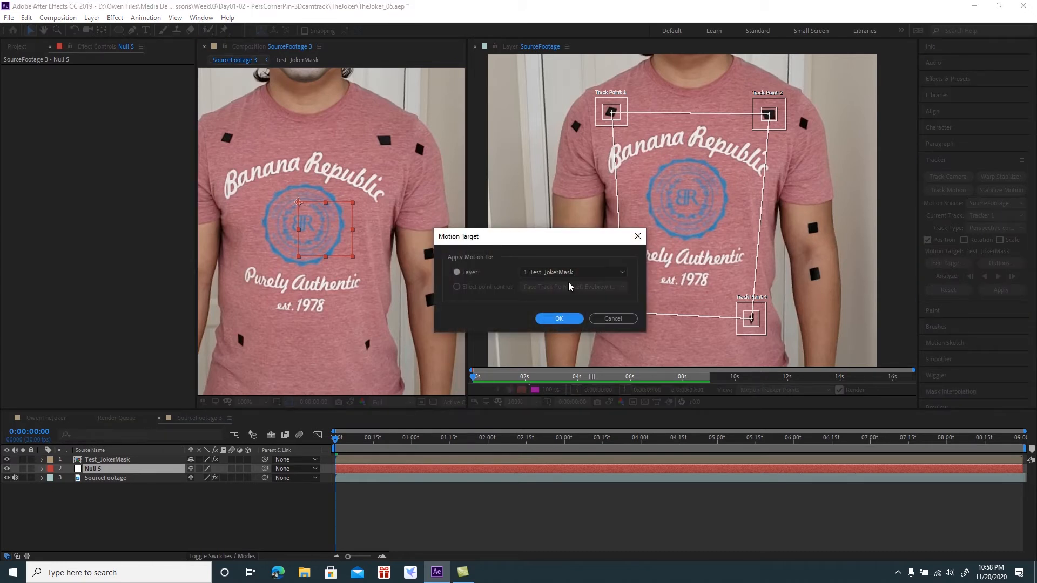
click(569, 272)
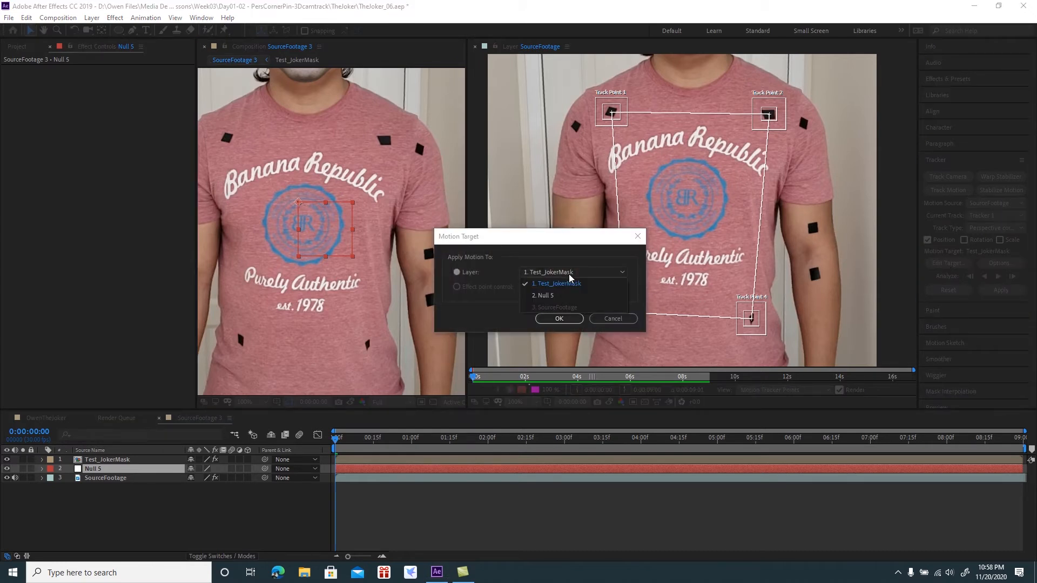
click(550, 298)
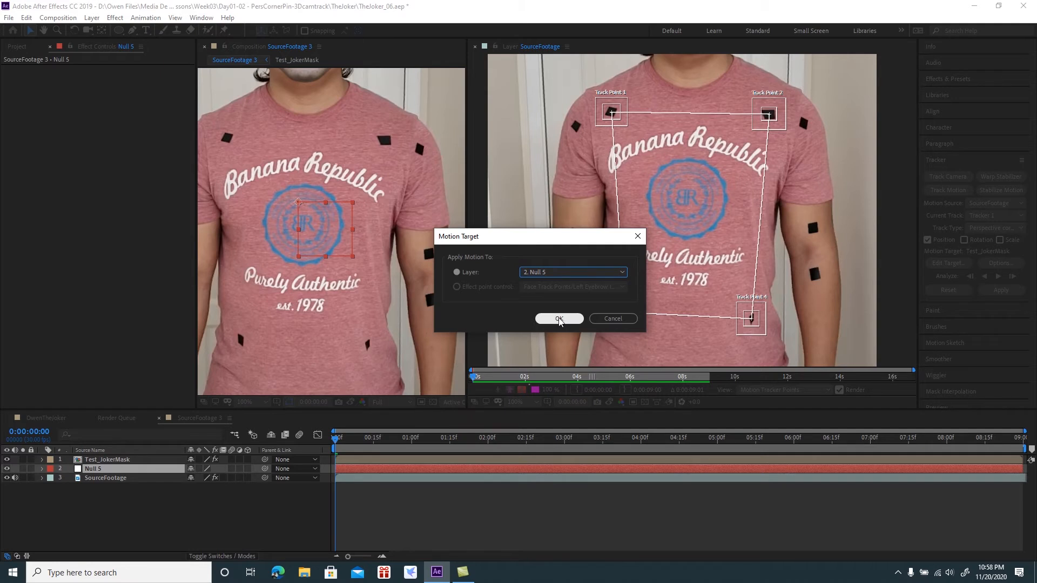
click(559, 320)
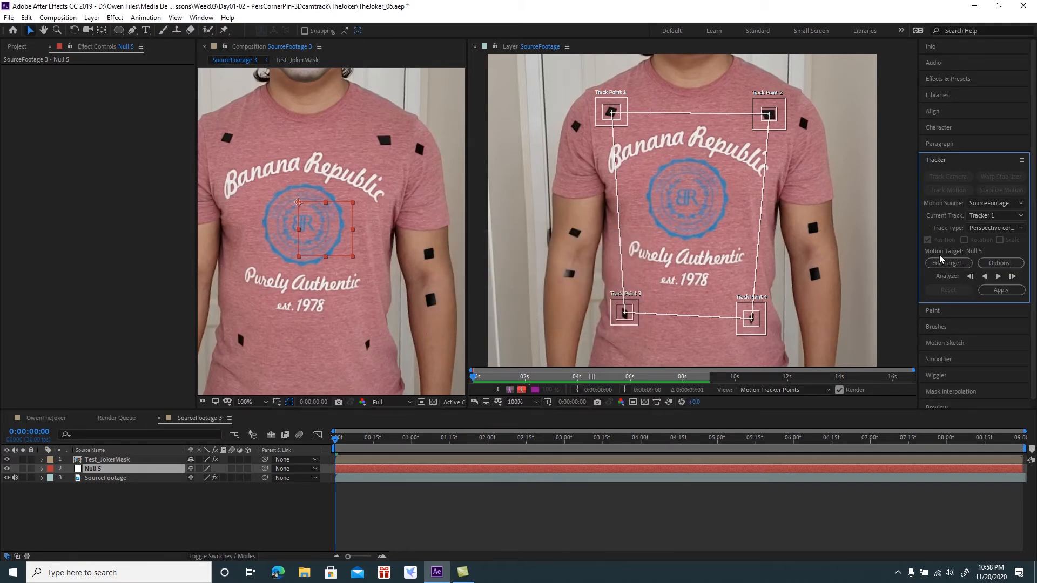
- Analyze the four-point corner pin track forward to the clip's end, return to the first frame and apply it to Null 5
click(999, 277)
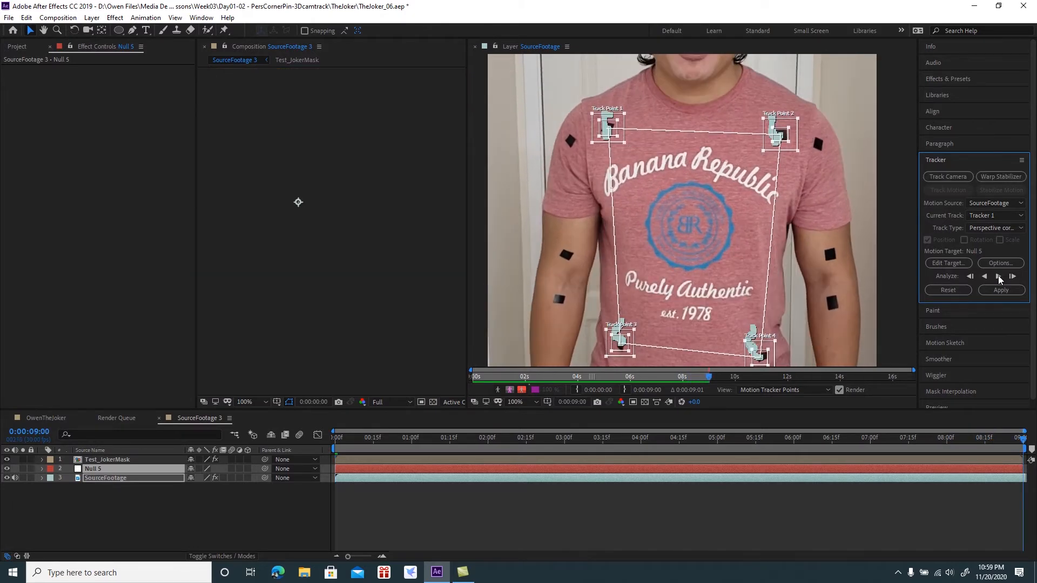
drag(1020, 444, 336, 451)
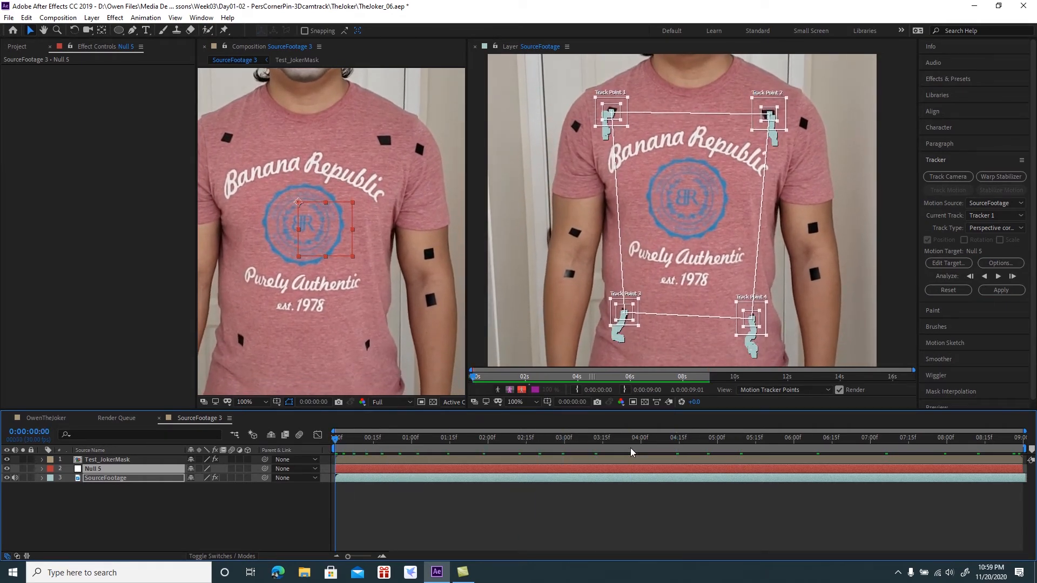
click(999, 291)
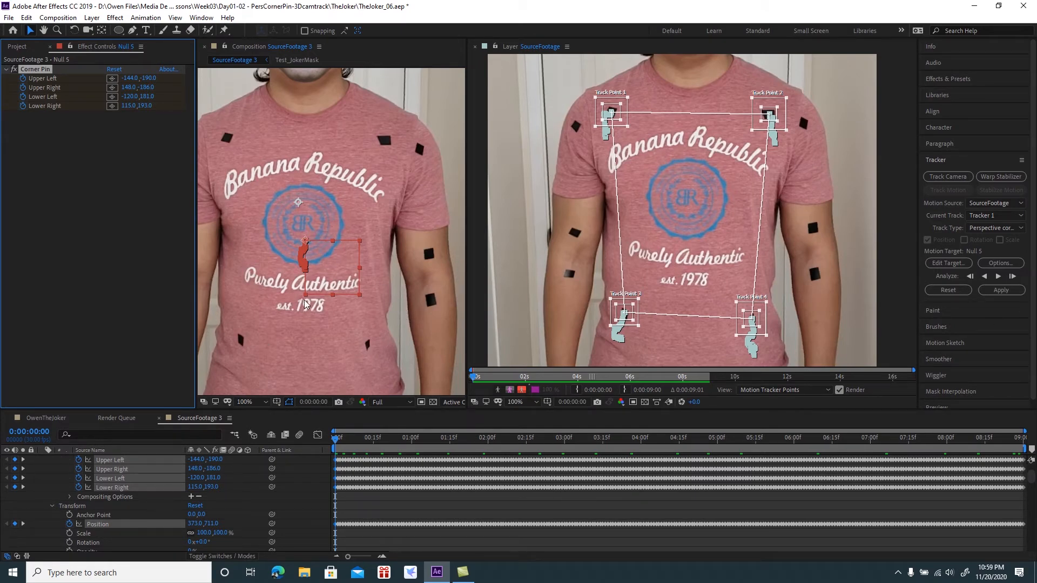
- Collapse the expanded layer properties in the SourceFootage 3 timeline and clear the layer selection
scroll(134, 516, up, 3)
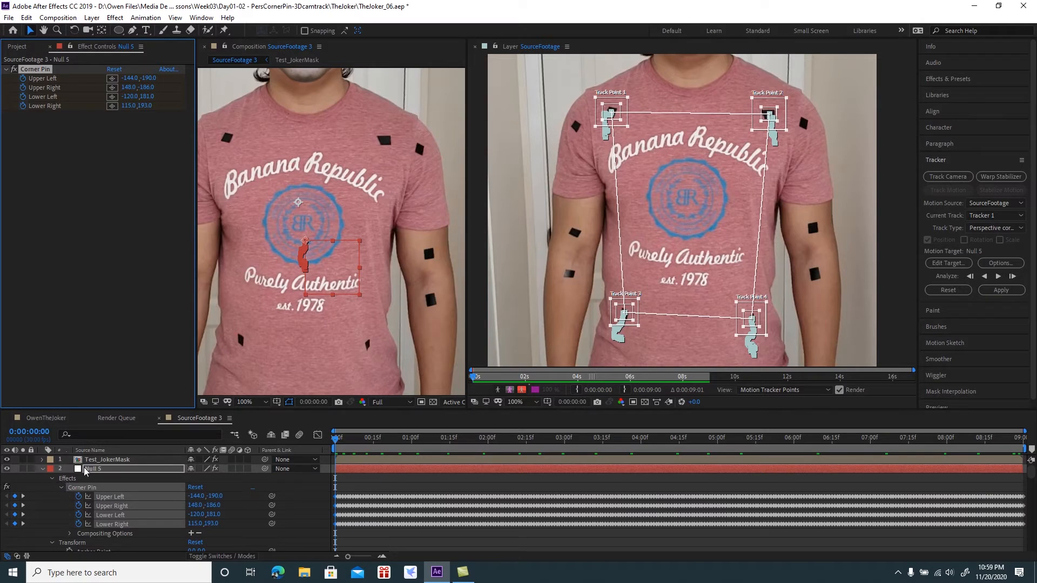
click(42, 469)
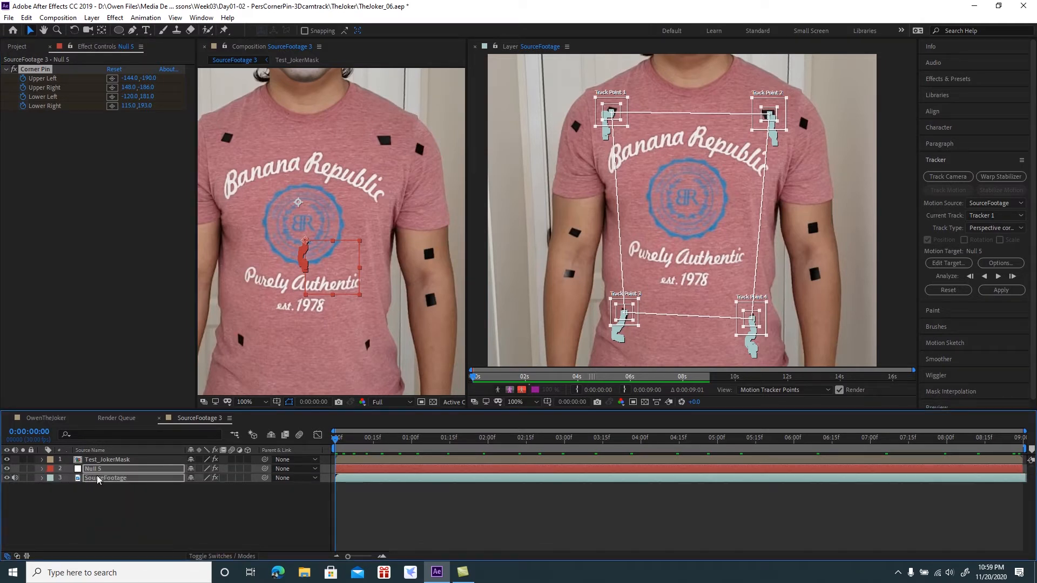
click(104, 492)
click(102, 469)
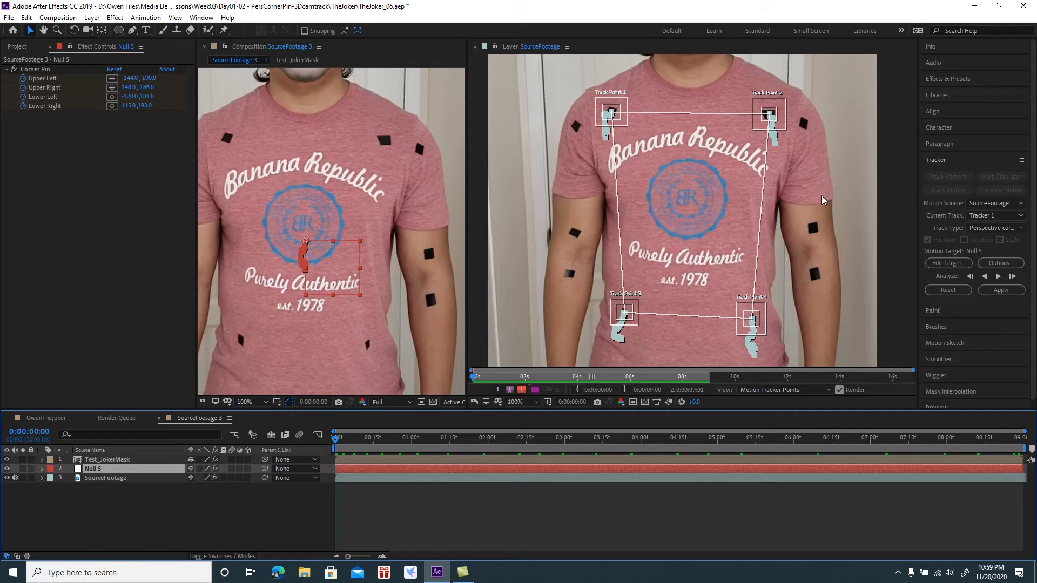
click(233, 502)
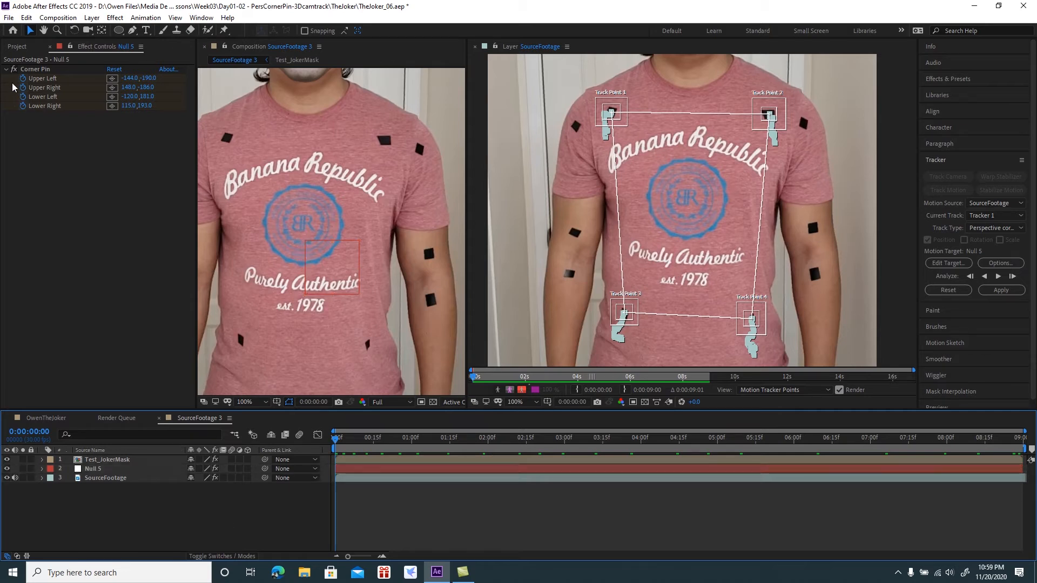
- Start a new Transform motion track on the SourceFootage layer with Position and Rotation tracking
click(120, 479)
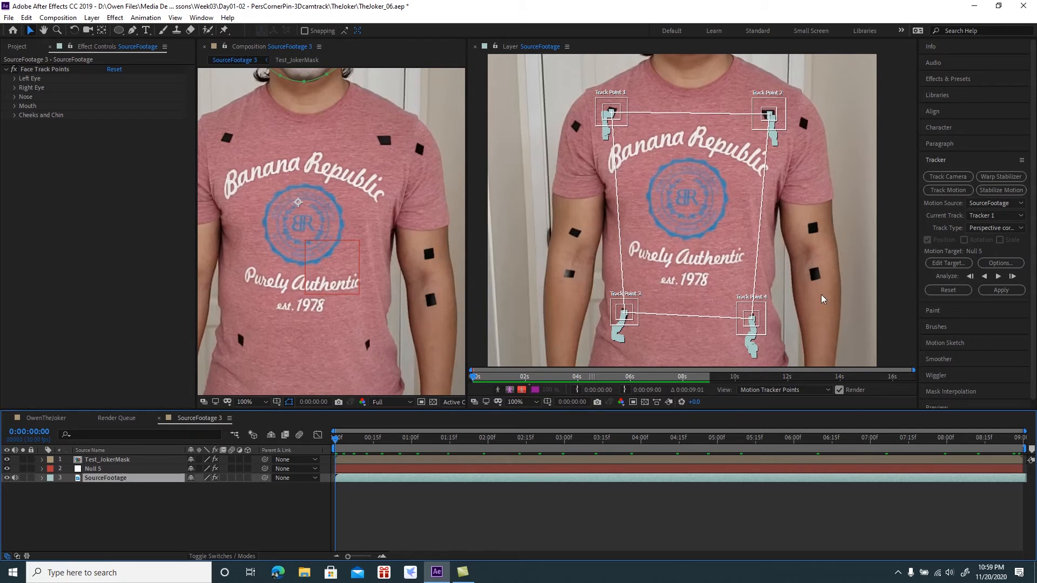
click(945, 193)
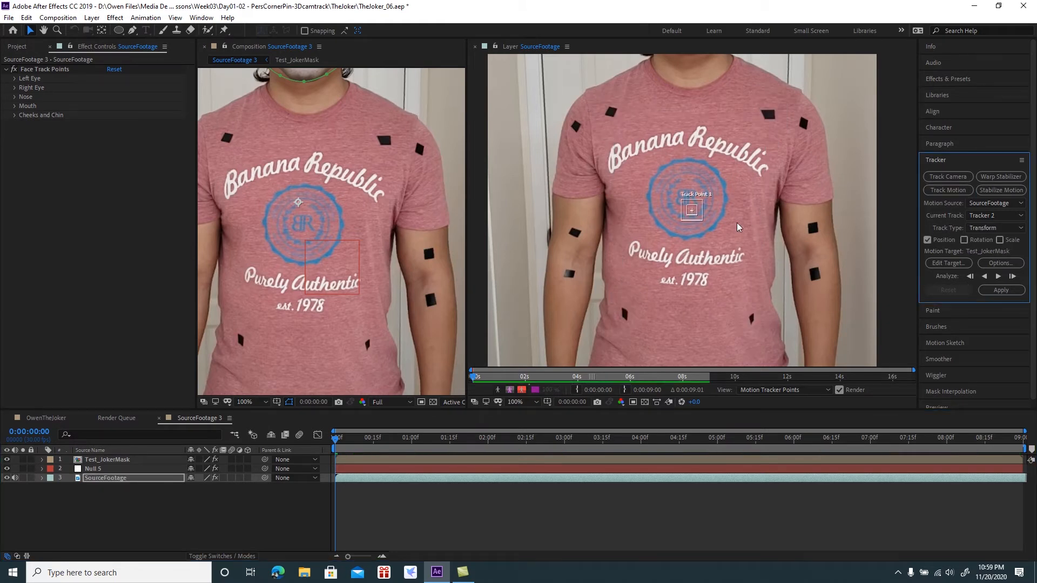
click(964, 240)
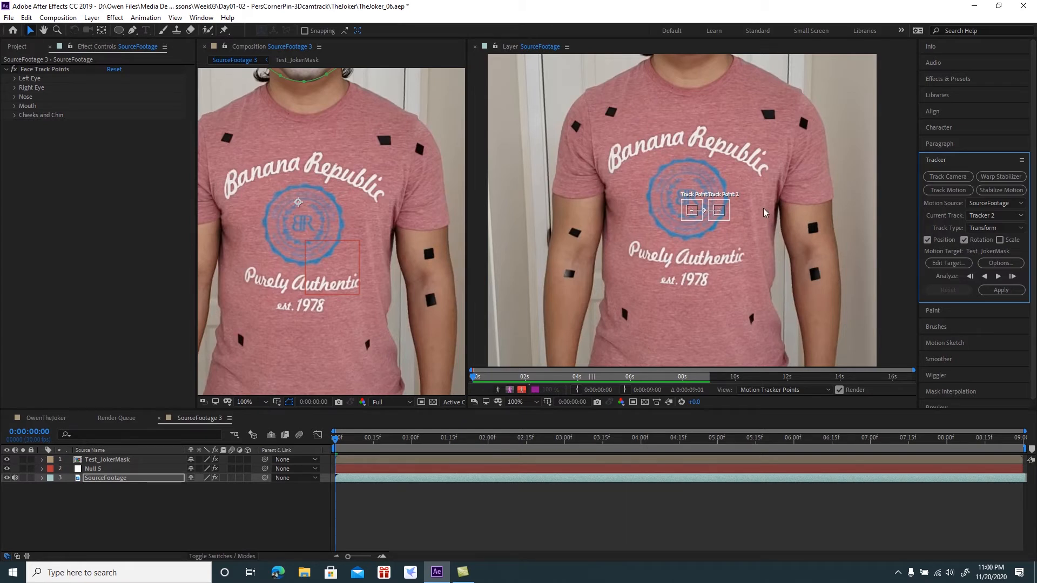
- Place track point 1 on the upper sleeve marker and track point 2 on the wrist marker of the arm on the image's right side
drag(764, 203, 672, 186)
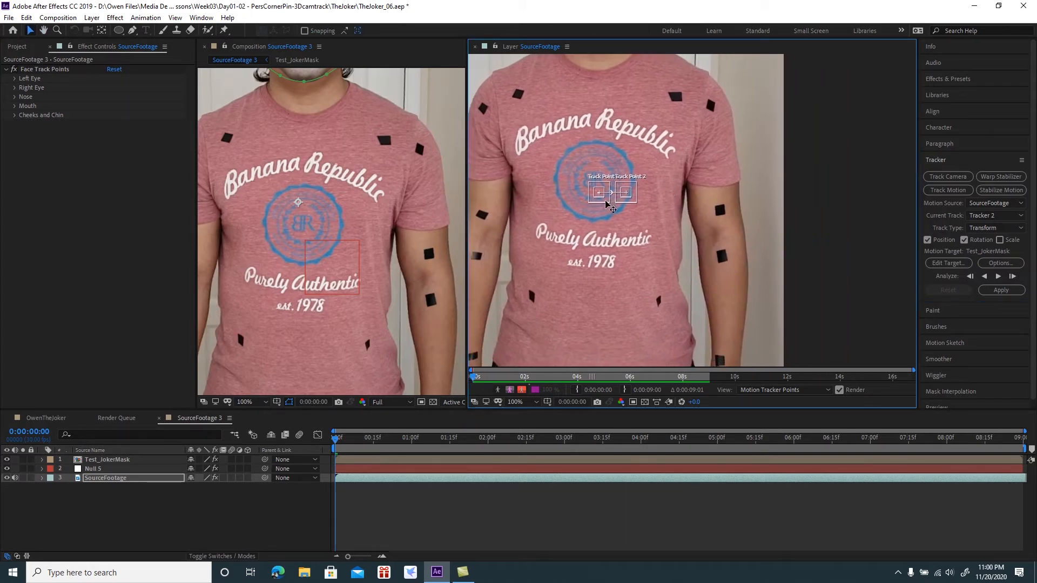
mouse_move(635, 204)
mouse_down()
mouse_move(684, 234)
mouse_move(735, 222)
mouse_move(744, 255)
mouse_move(719, 365)
mouse_move(719, 293)
mouse_up()
drag(769, 231, 761, 275)
drag(601, 163, 713, 78)
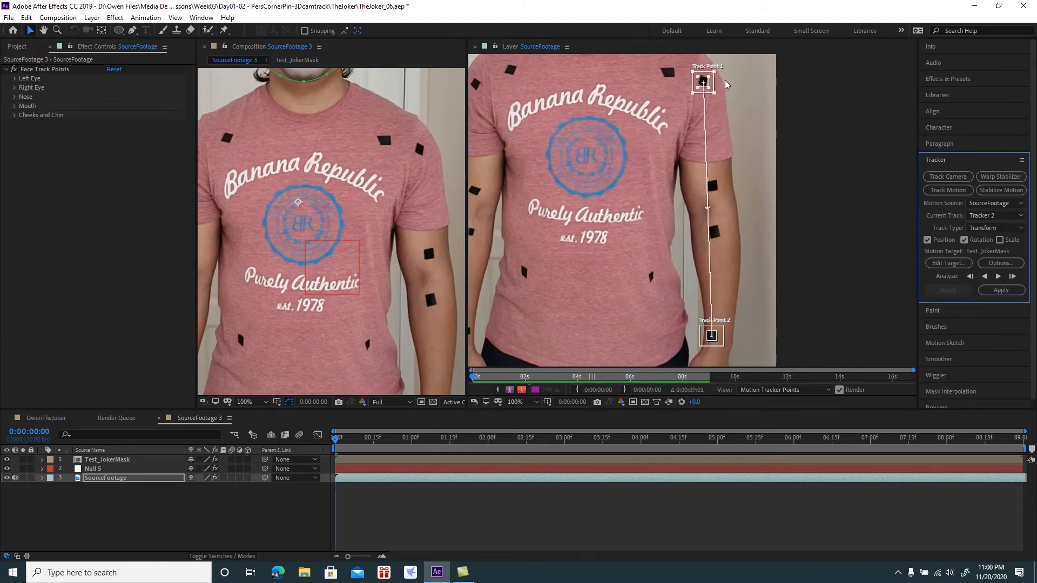
drag(755, 208, 765, 217)
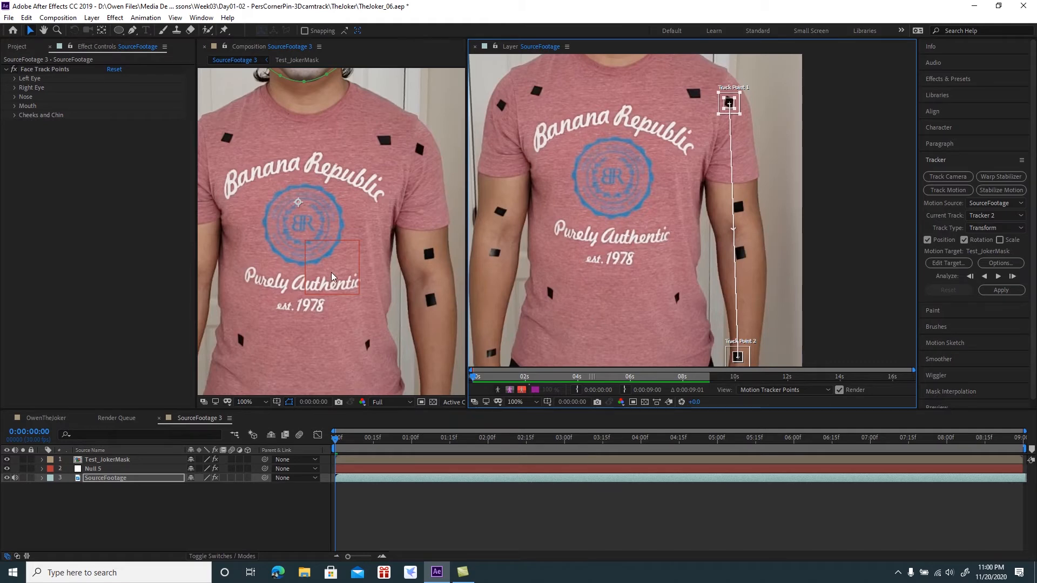
- Add a new null object above SourceFootage and set it as the motion target of Tracker 2
click(92, 18)
mouse_move(160, 30)
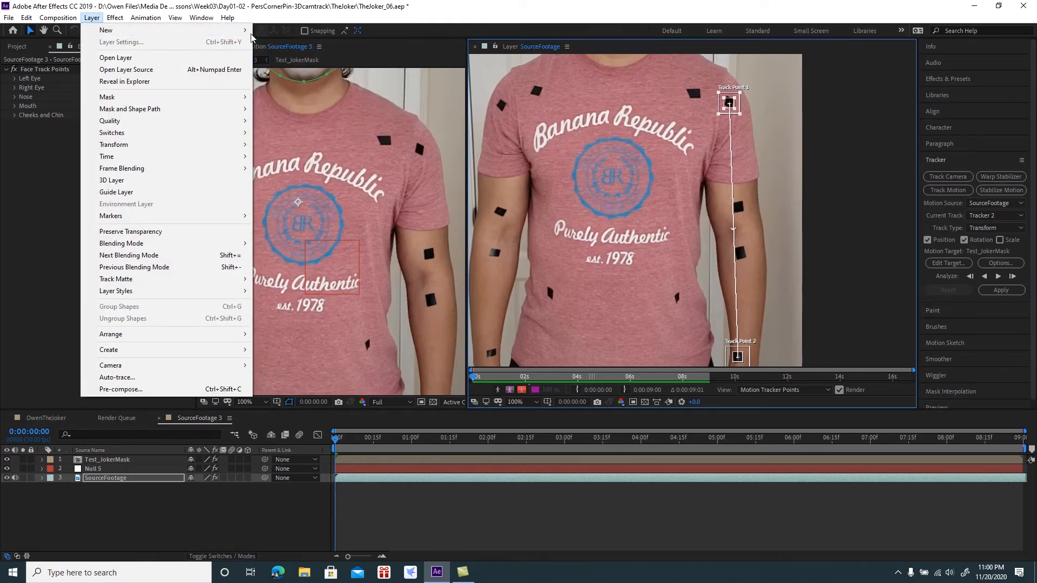
click(284, 77)
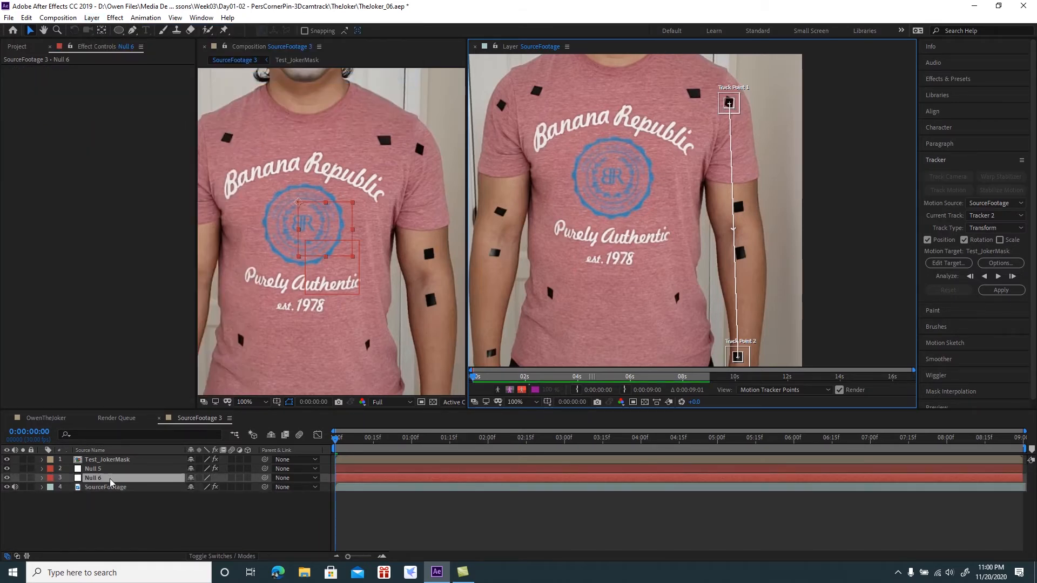
click(948, 264)
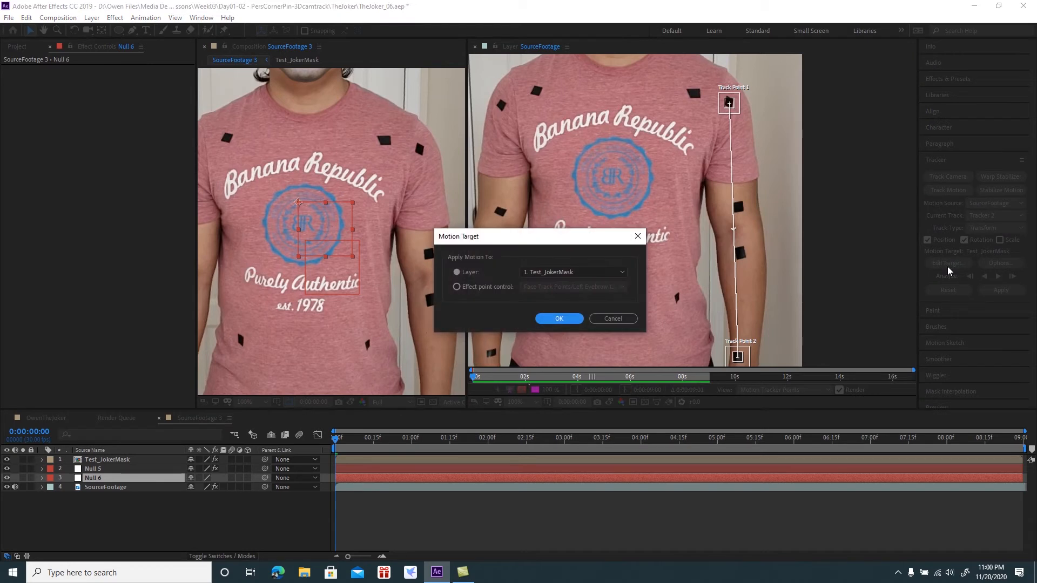
click(553, 272)
click(547, 311)
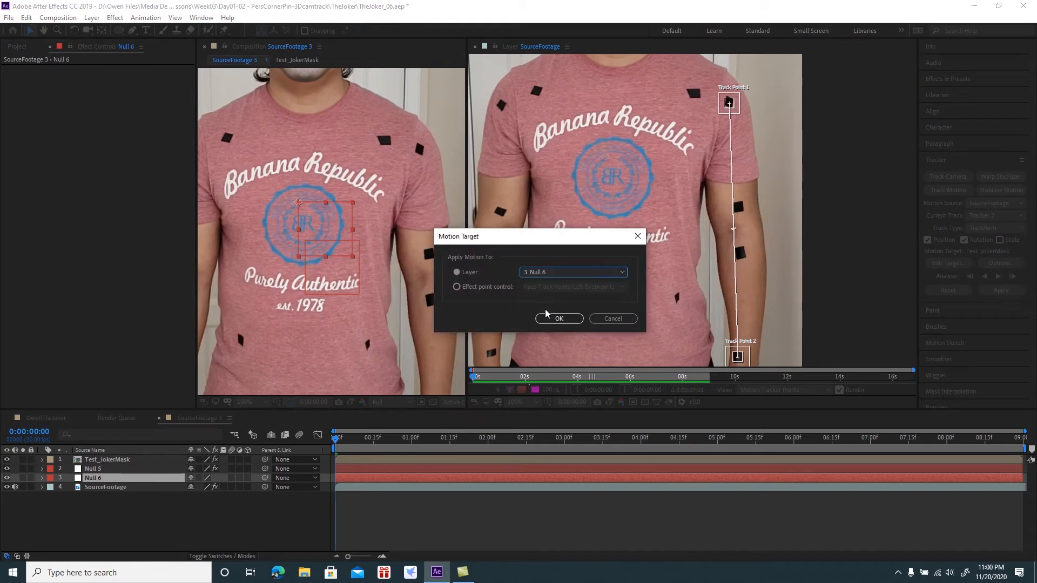
click(558, 319)
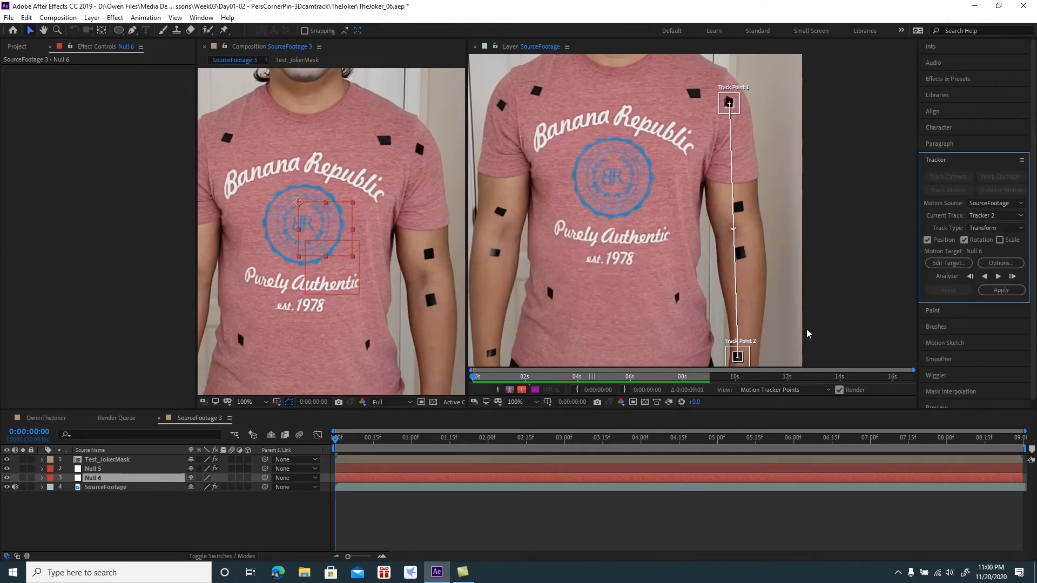
- Analyze Tracker 2 forward to the clip's end, return to the first frame and apply it to Null 6 in X and Y
click(999, 277)
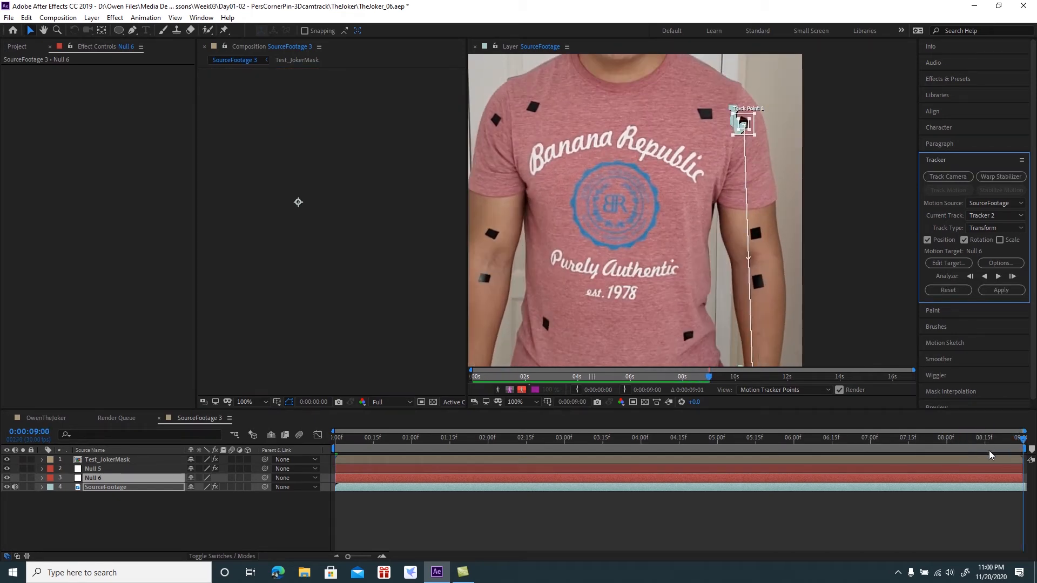
drag(1022, 438, 335, 444)
click(1002, 292)
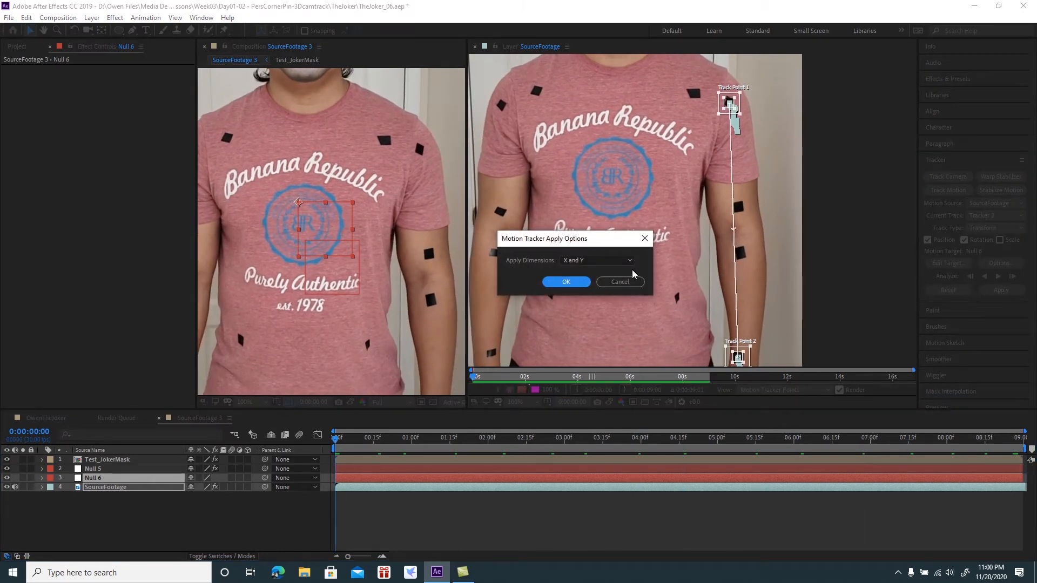
click(620, 259)
click(593, 271)
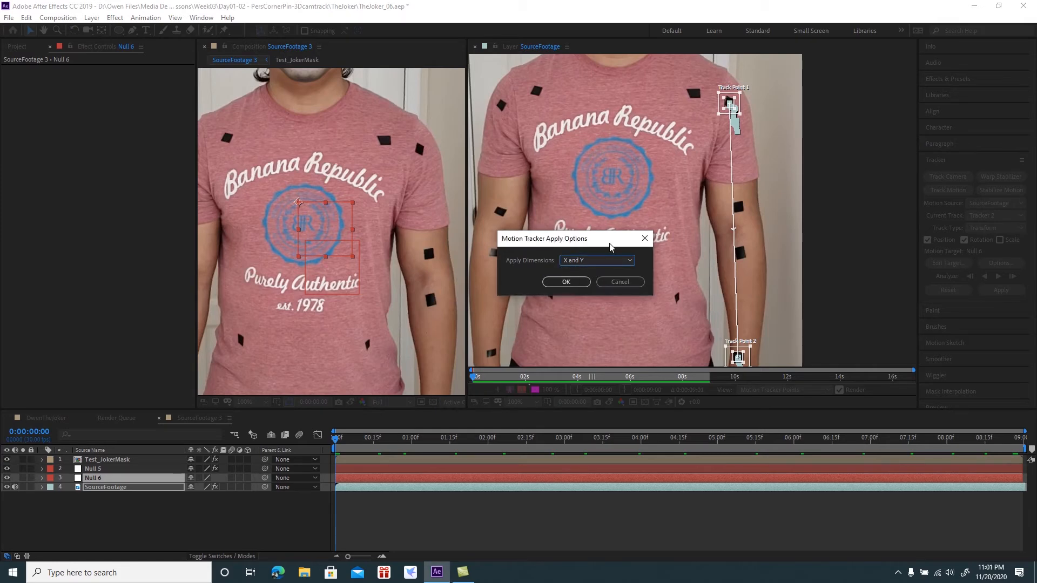
click(566, 283)
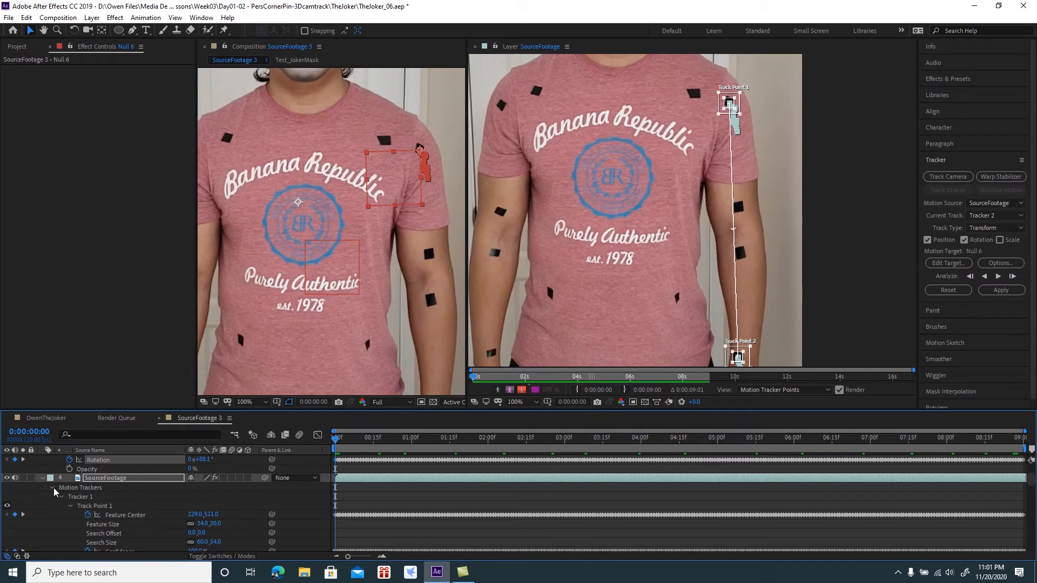
- Collapse the expanded Null 6 and SourceFootage properties in the timeline and deselect all layers
click(44, 478)
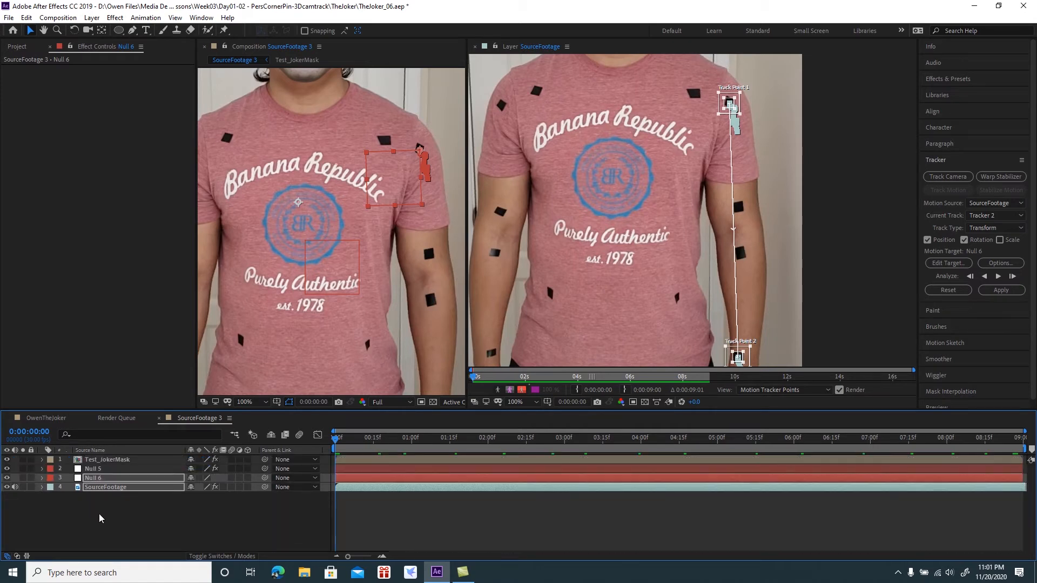
click(112, 520)
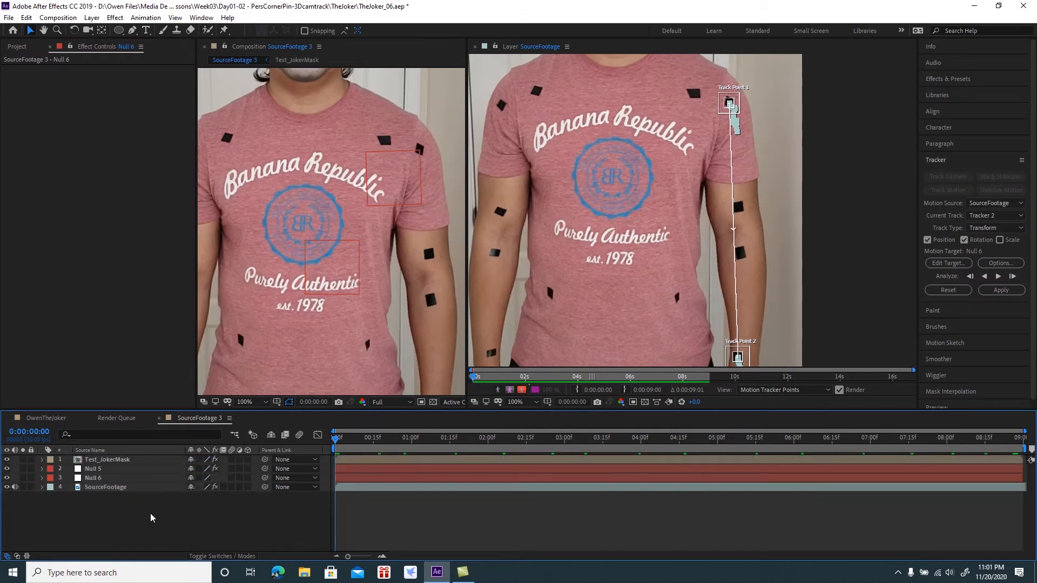
click(115, 488)
click(345, 513)
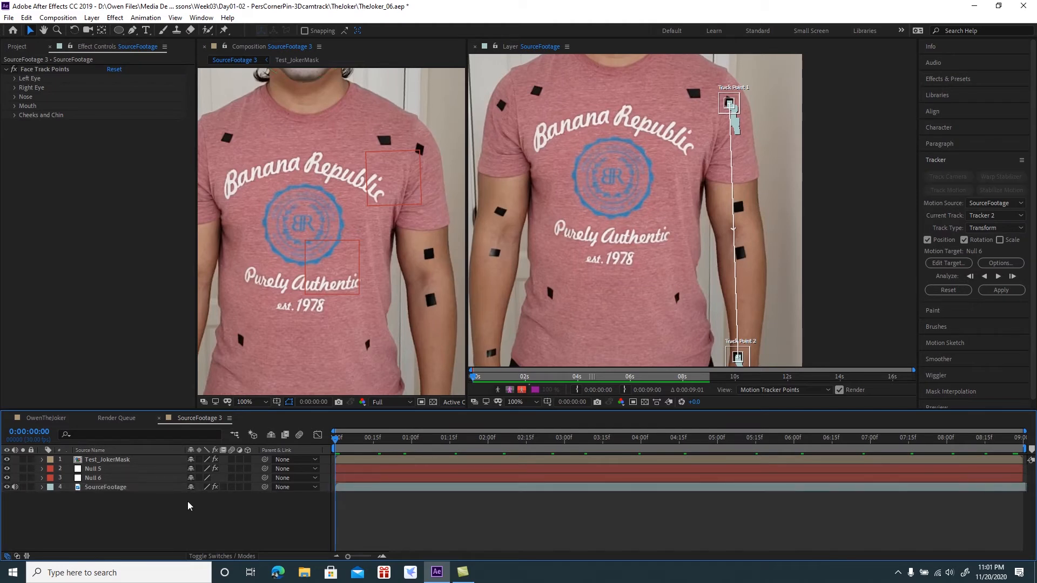
- Start another motion track on SourceFootage and place its two points on the upper sleeve and wrist markers of the image's left arm
click(122, 488)
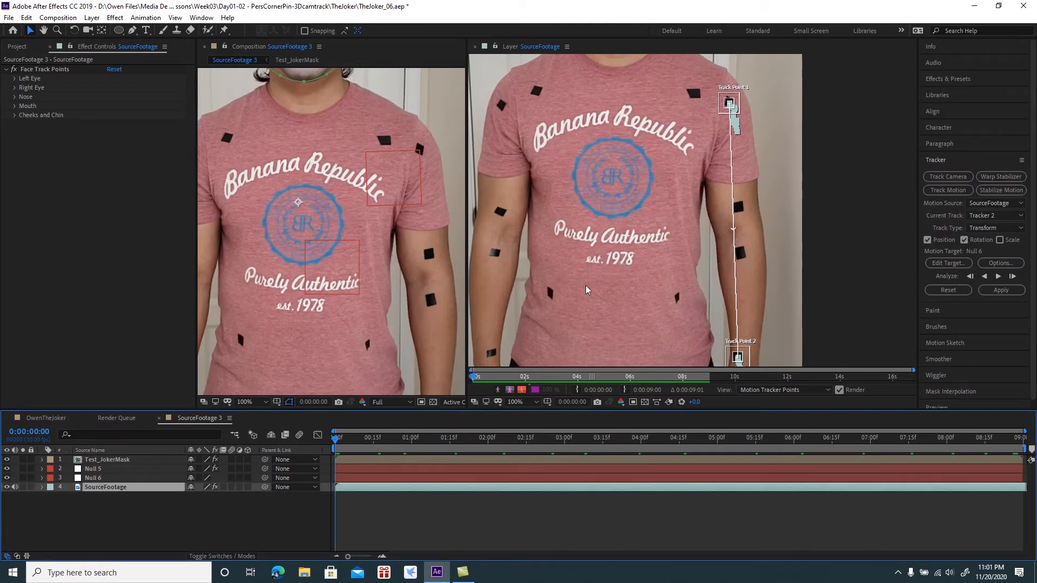
drag(571, 212, 632, 201)
click(128, 496)
click(125, 489)
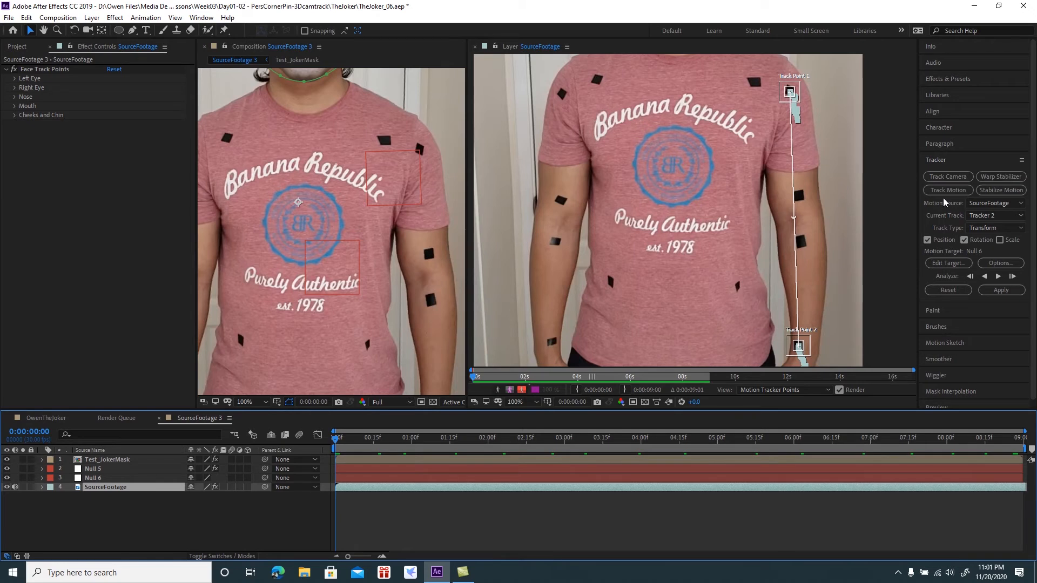
click(948, 191)
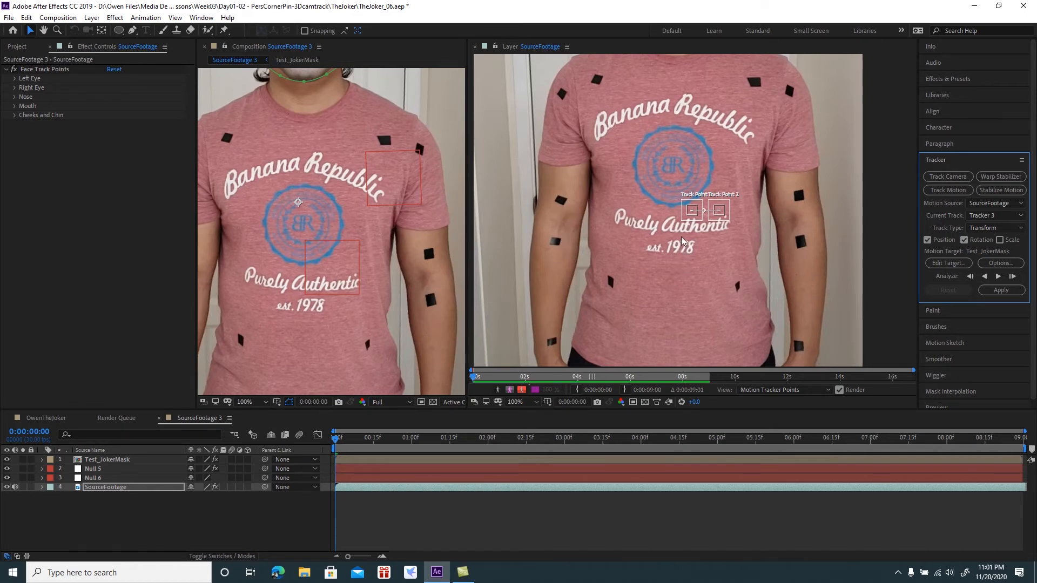
drag(698, 218, 566, 98)
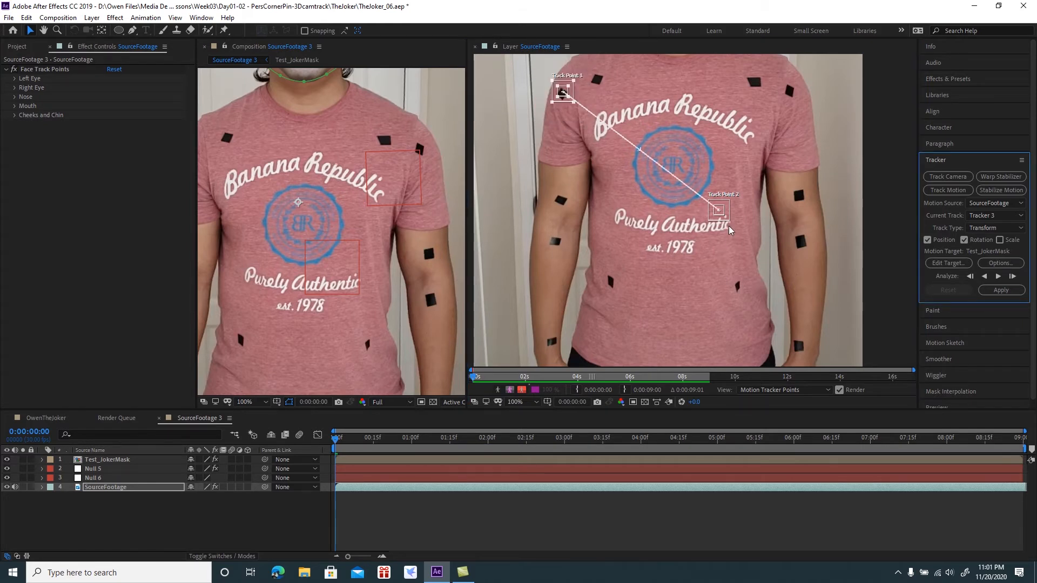
drag(726, 218, 561, 351)
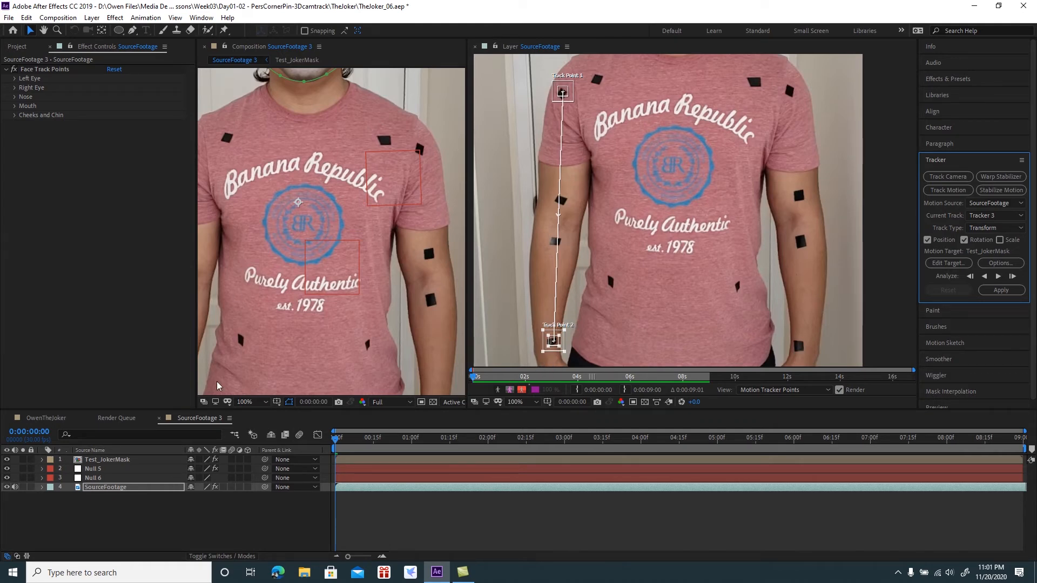
- Add another null object above SourceFootage and set it as the motion target of Tracker 3
click(91, 17)
mouse_move(228, 28)
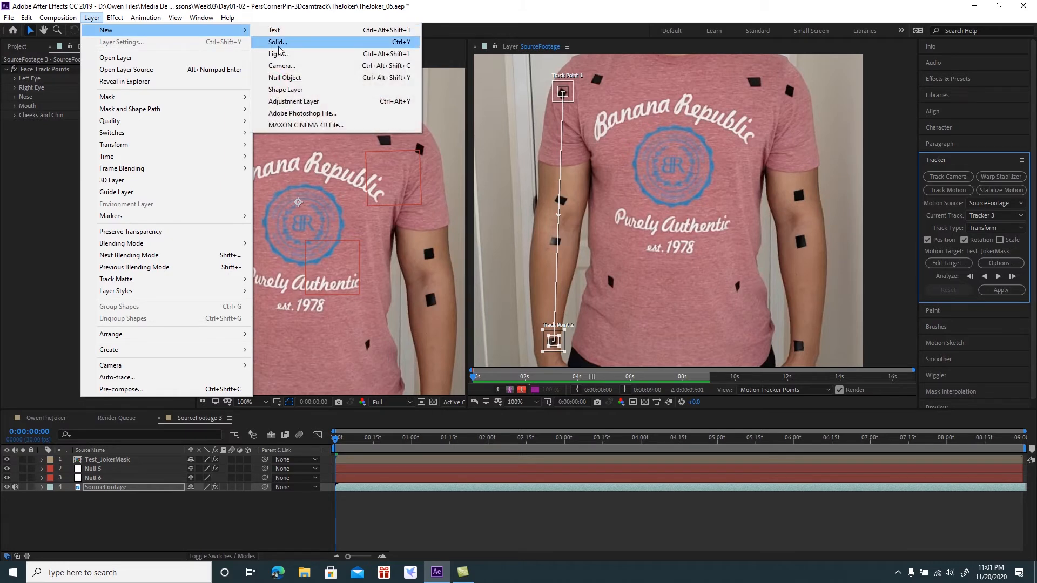
click(287, 79)
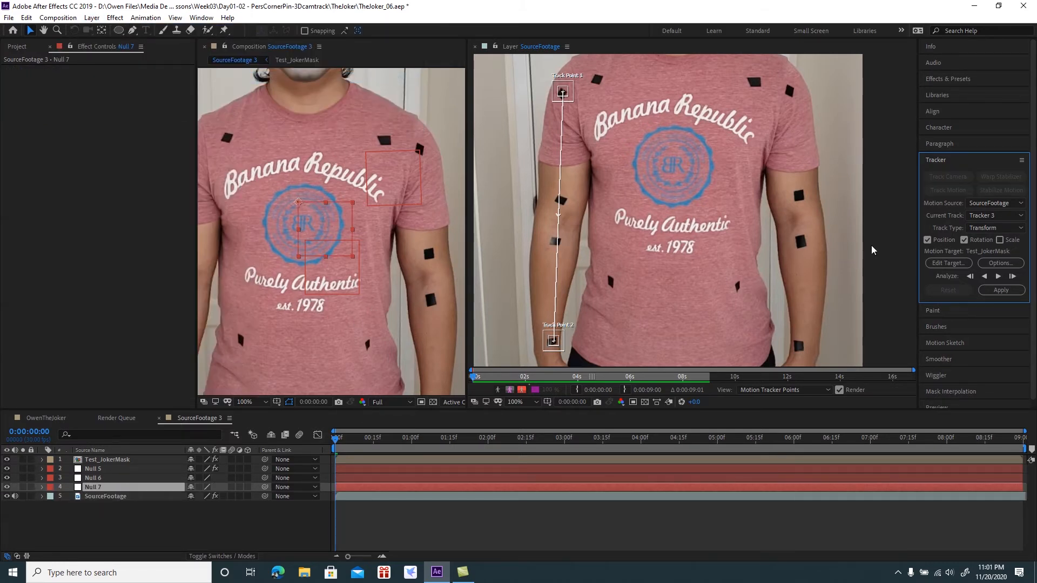
click(947, 263)
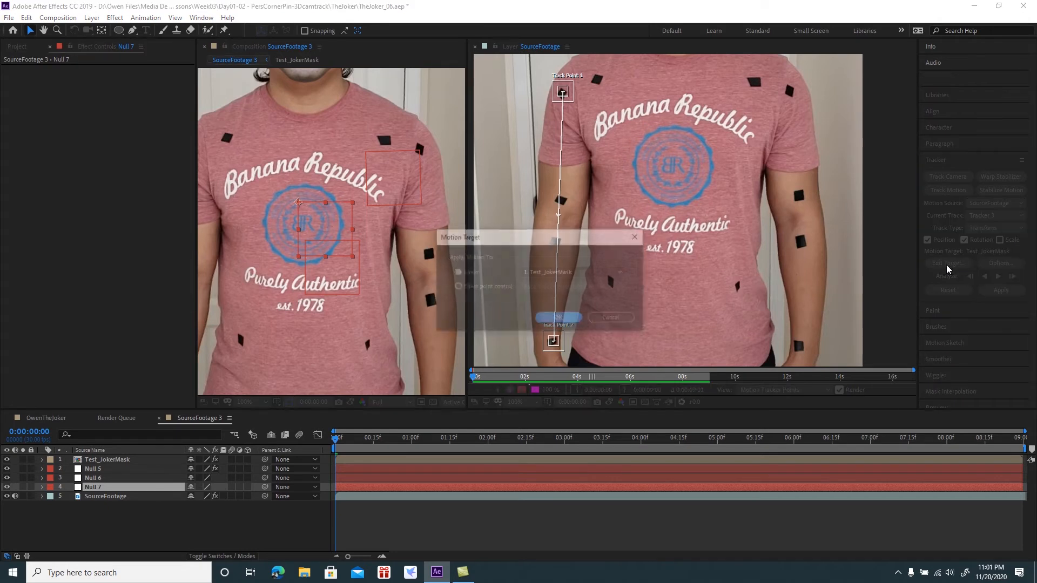
click(548, 273)
click(540, 317)
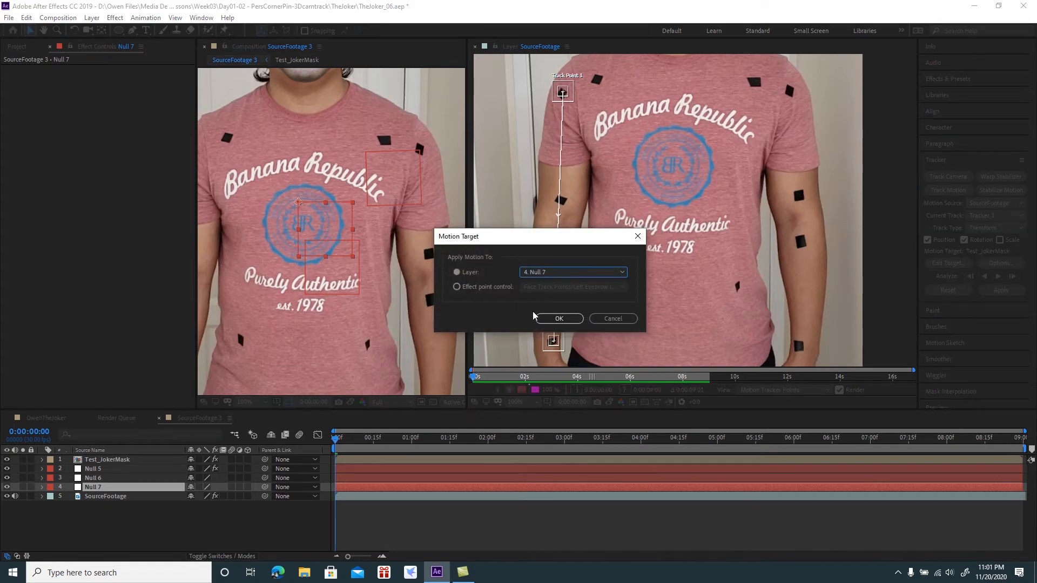
click(557, 319)
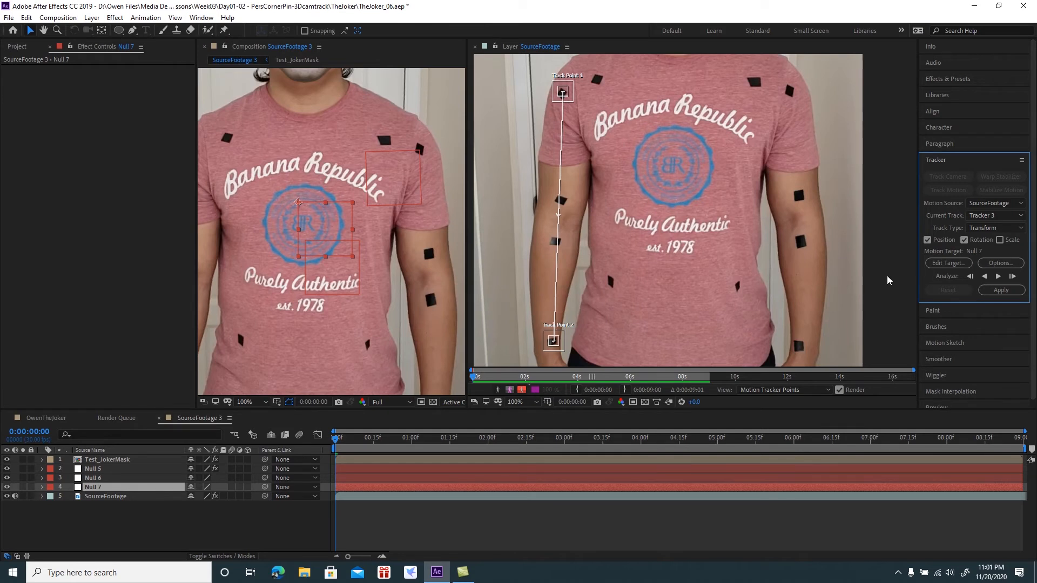
- Analyze Tracker 3 forward to the clip's end, apply it to Null 7 in X and Y from the first frame, and collapse the expanded layer properties
click(998, 277)
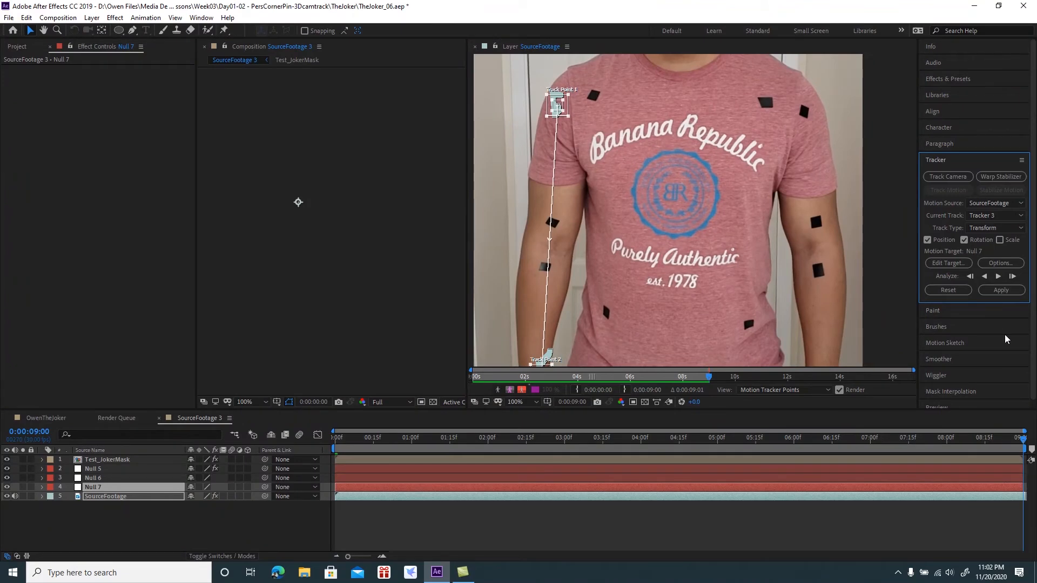
drag(1022, 439, 336, 463)
click(1001, 291)
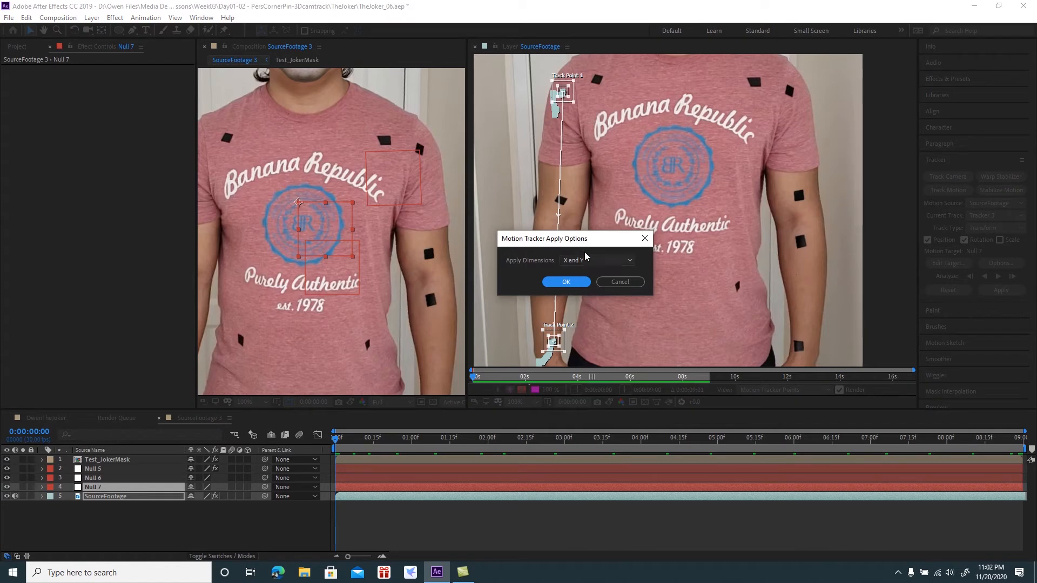
click(568, 282)
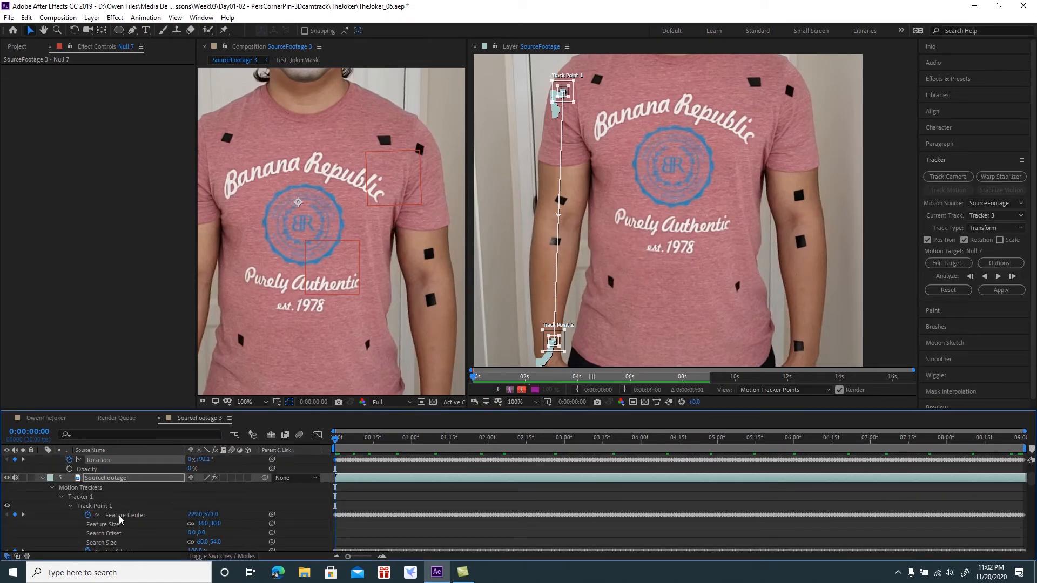
click(43, 478)
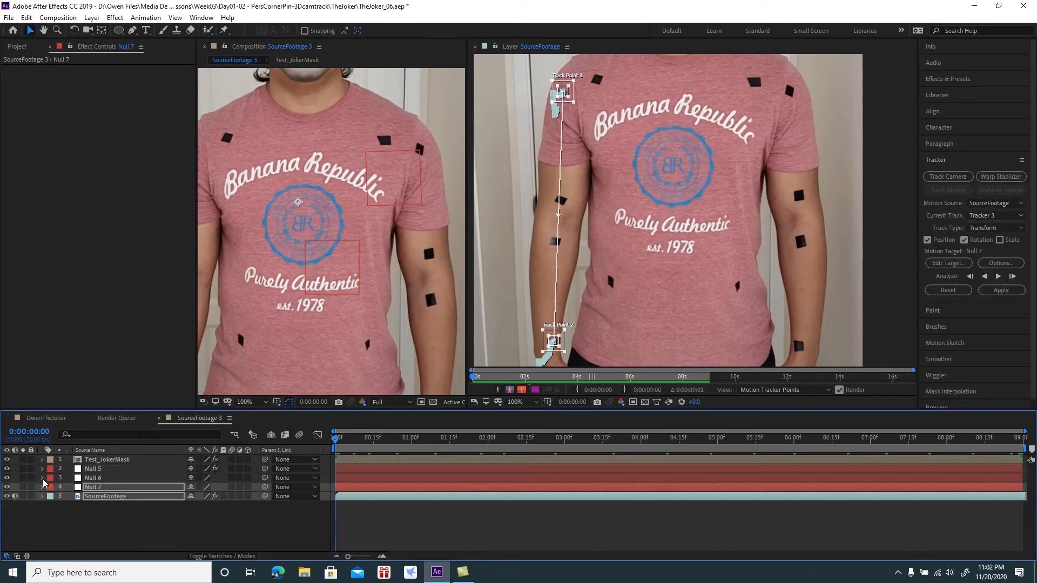
click(86, 521)
- Rename the Null 5 layer as Null_Body
click(101, 469)
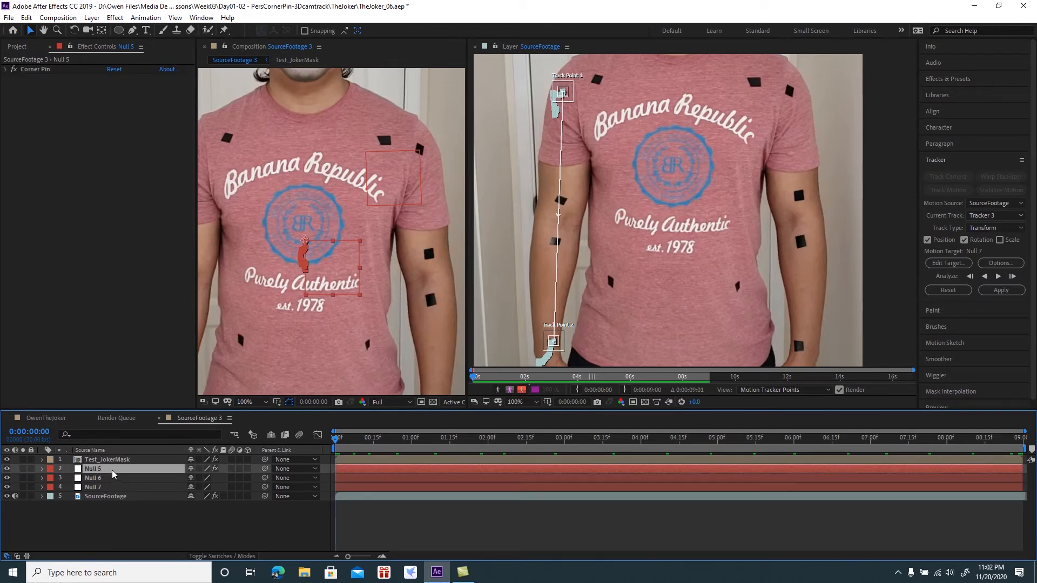
right_click(112, 473)
click(122, 463)
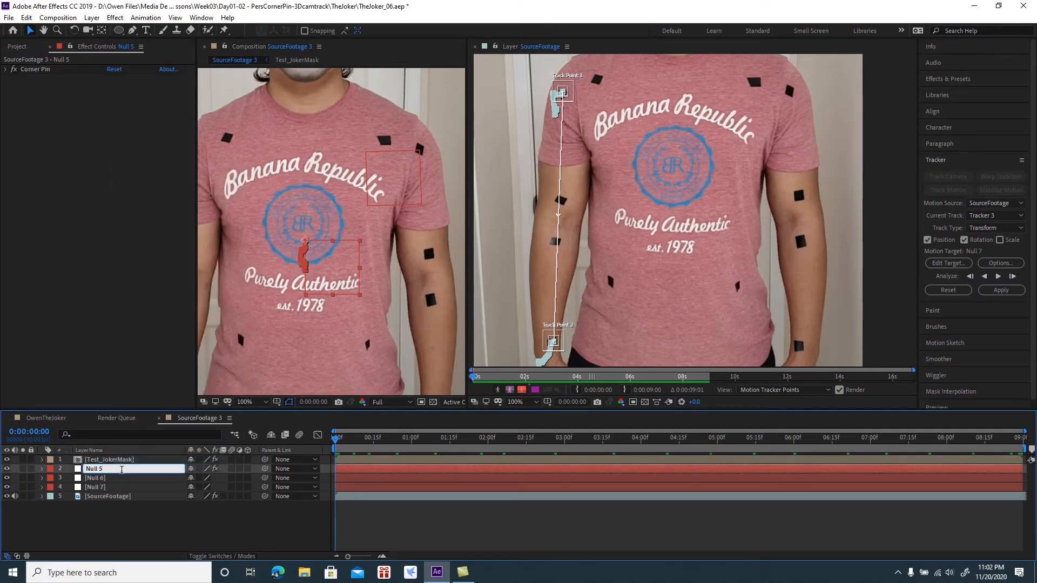
text(_Body)
key(Return)
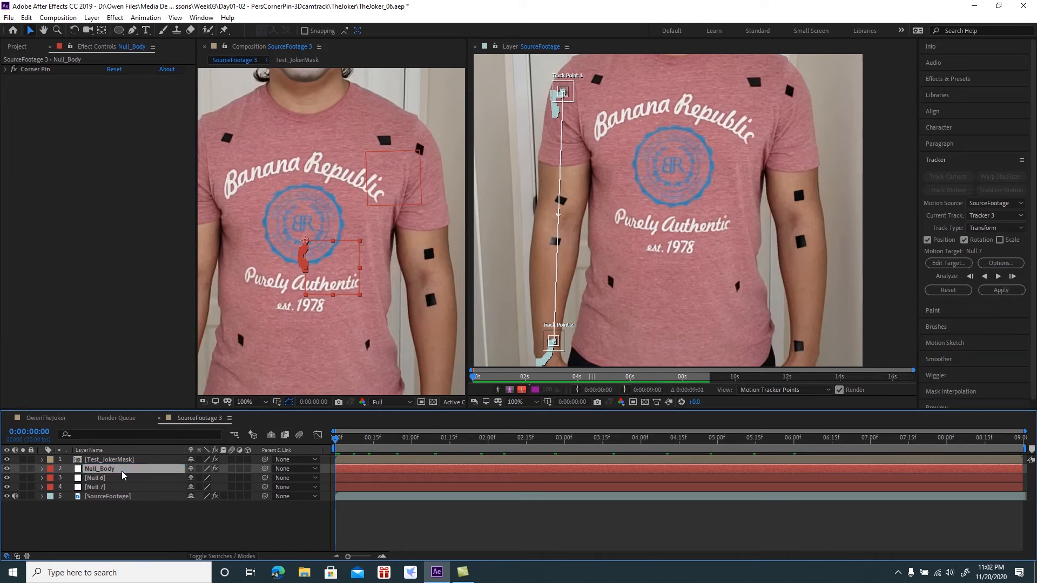
- Rename the Null 6 layer as Null_LeftArm
click(116, 480)
right_click(113, 481)
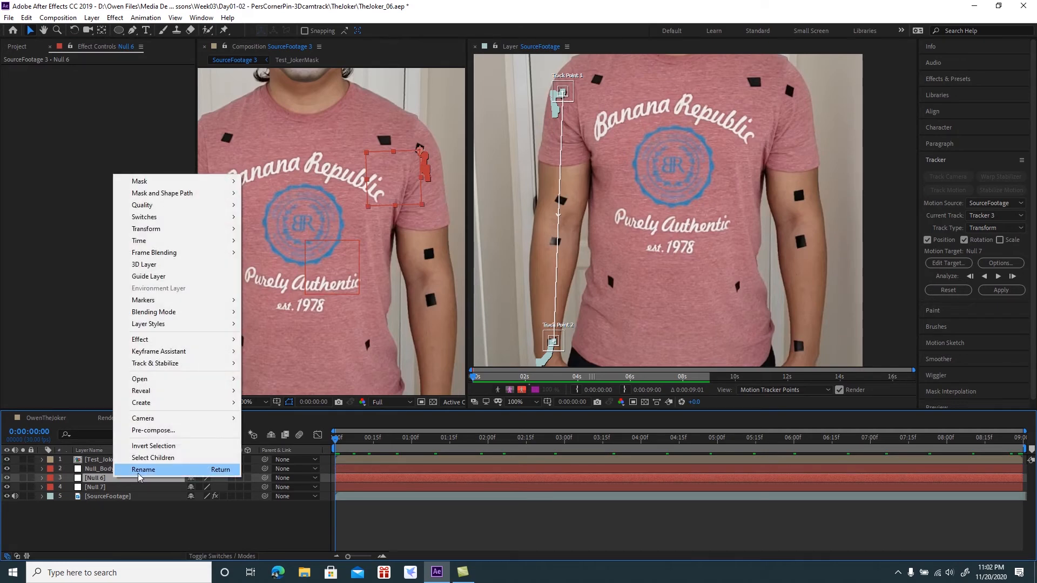
click(137, 478)
click(122, 479)
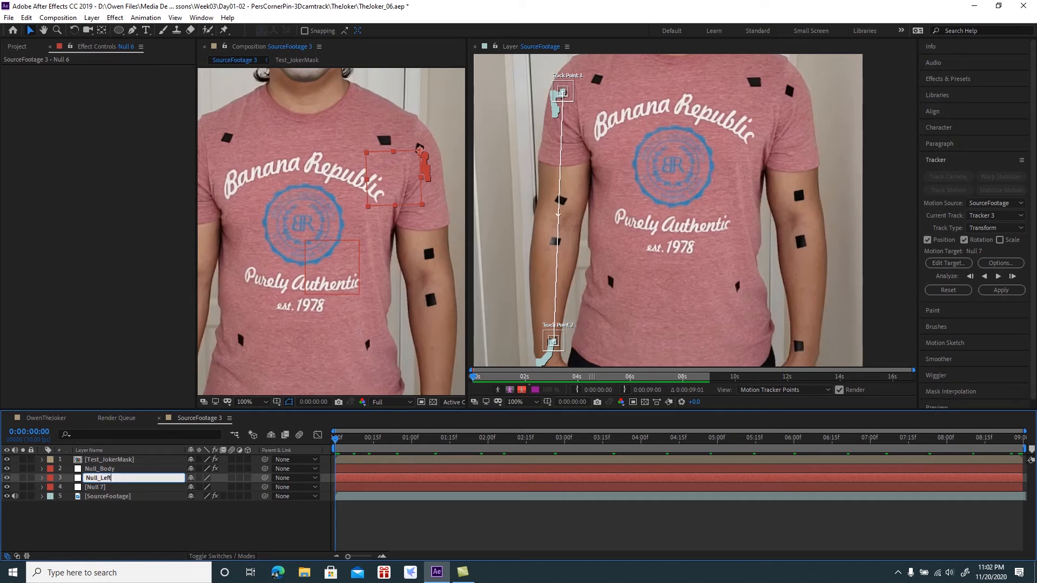
key(Return)
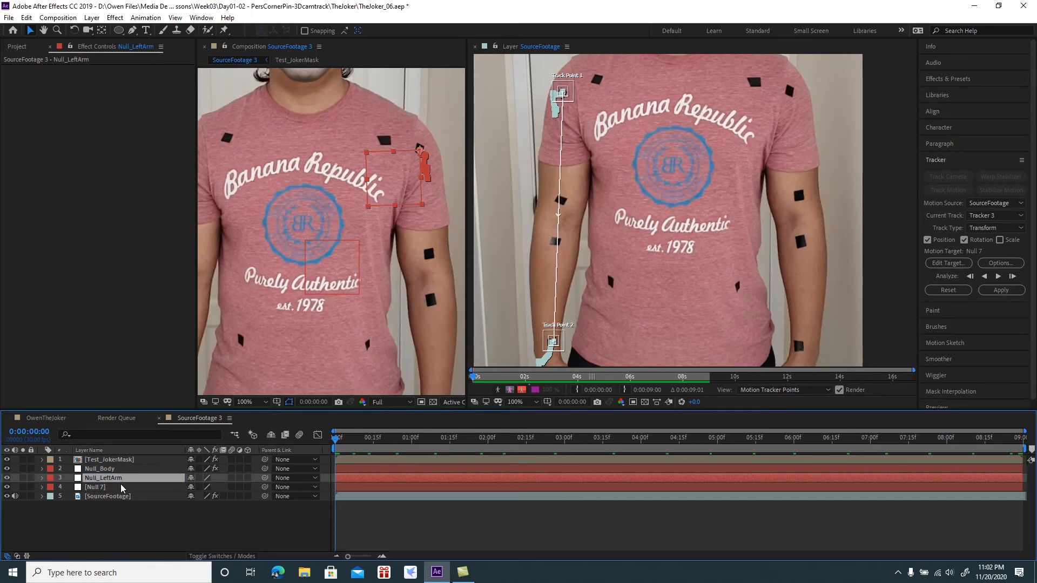
- Rename the Null 7 layer as Null_RightArm
click(122, 488)
right_click(121, 487)
click(141, 479)
click(132, 486)
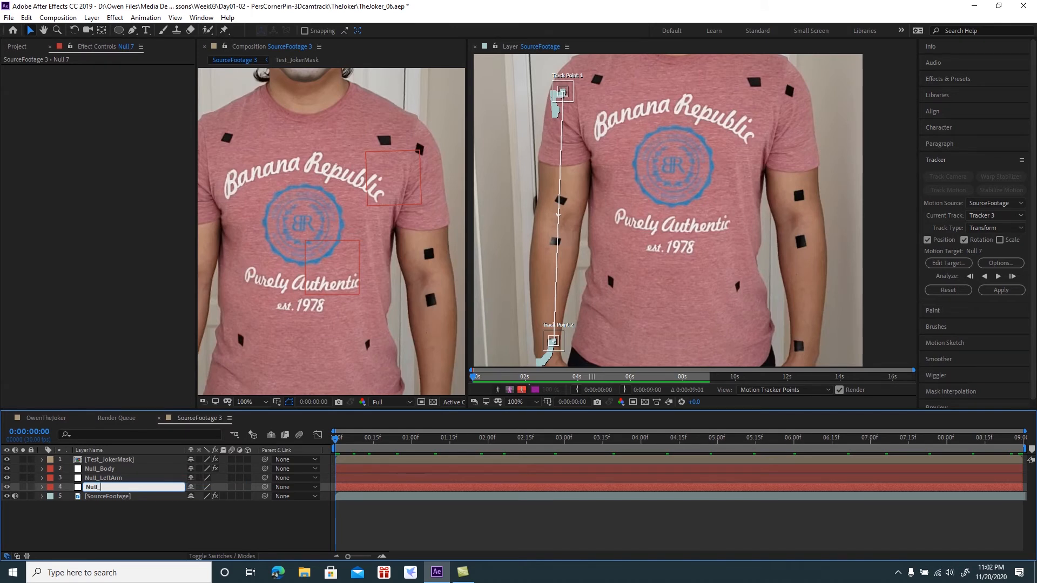
text(_RightArm)
key(Return)
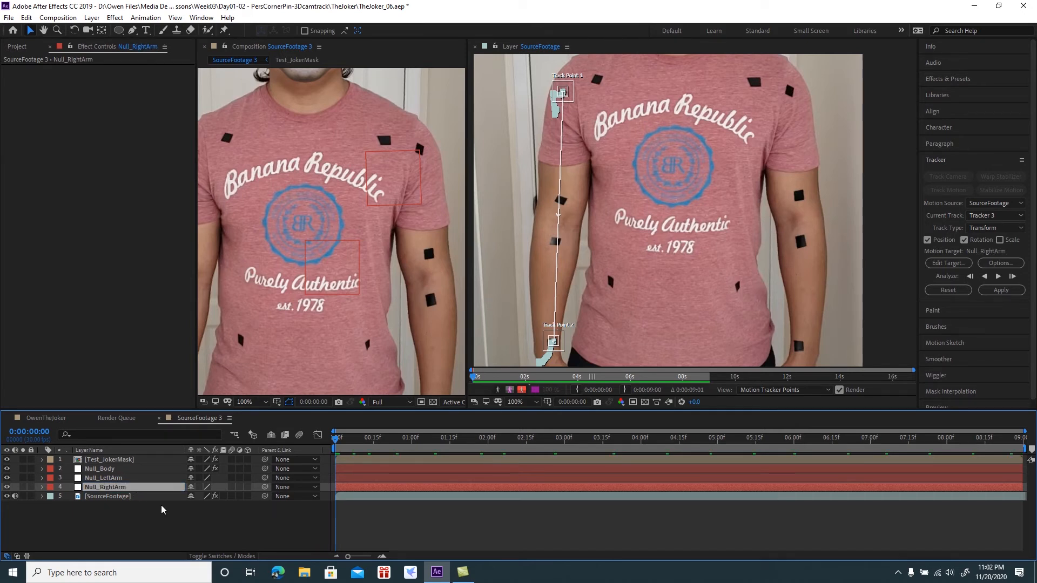
- Deselect all layers and close the SourceFootage layer viewer so the whole composition can be seen
click(444, 526)
click(475, 46)
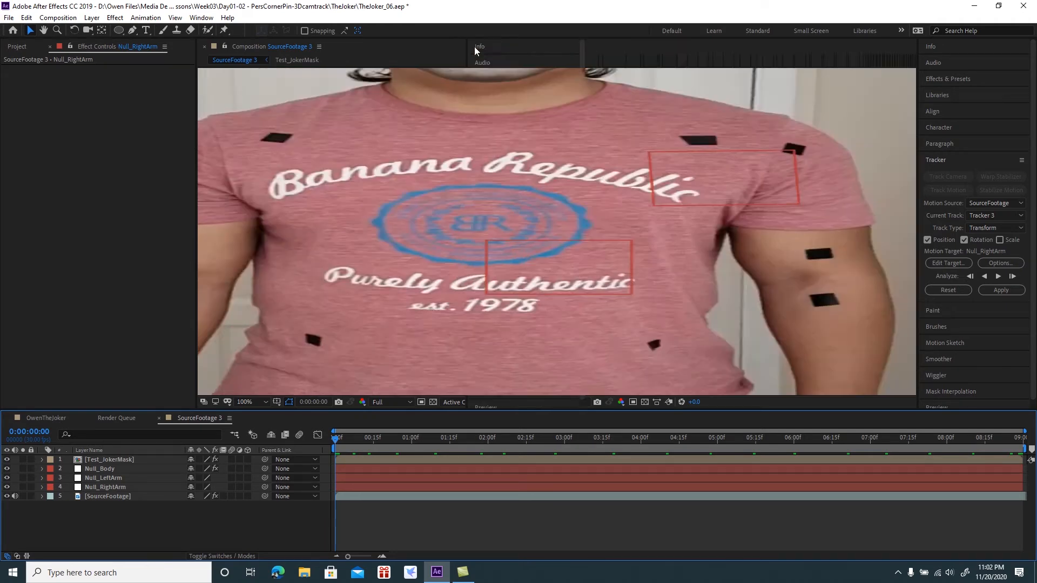
scroll(613, 248, down, 2)
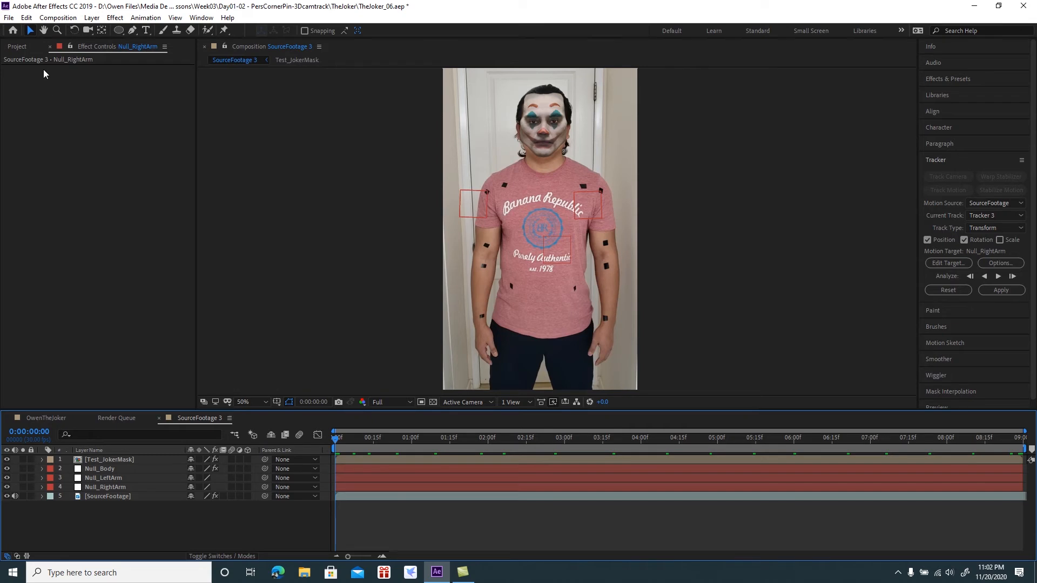
- Add the Layer 0 copy/JokerFrontVest02.psd image from the JokerFrontVest02 Layers folder to the composition, between Test_JokerMask and Null_Body
click(17, 47)
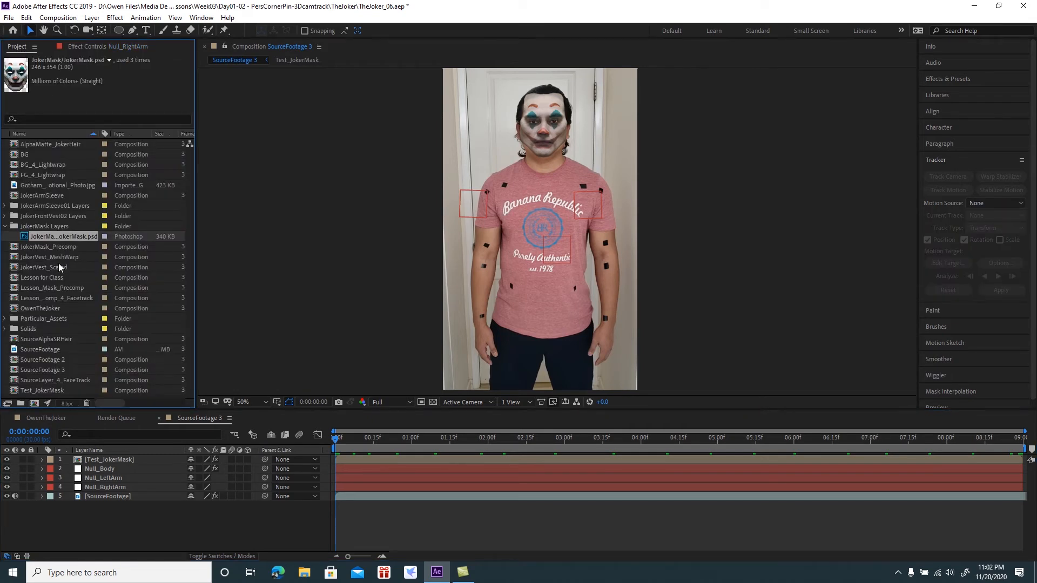
click(5, 227)
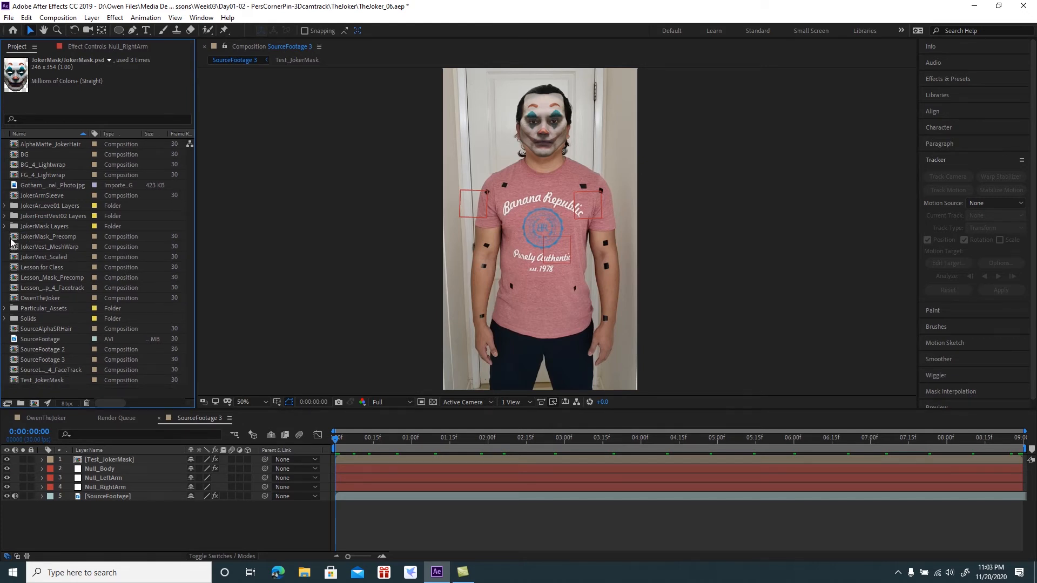
click(5, 216)
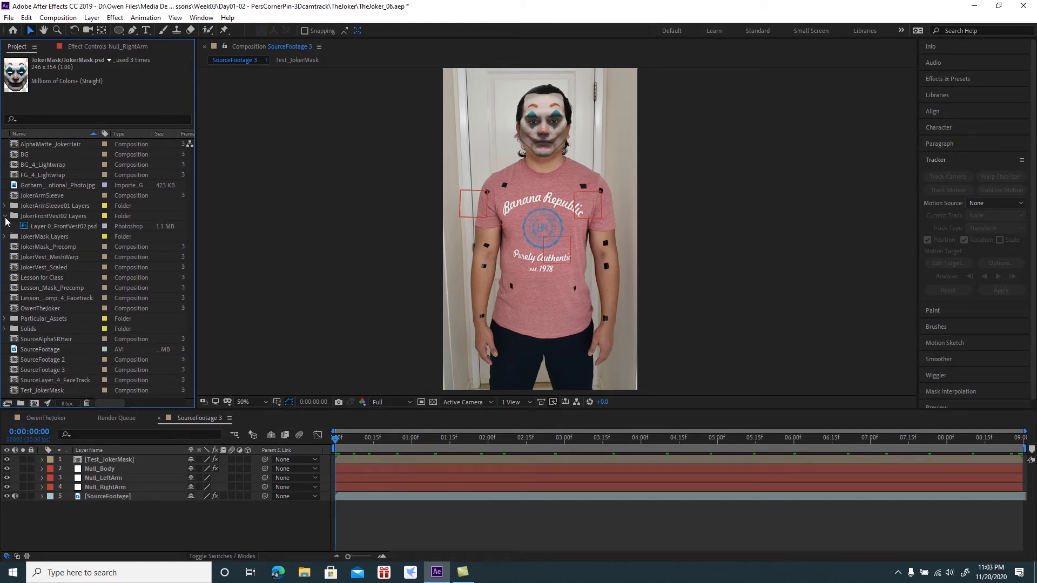
click(32, 226)
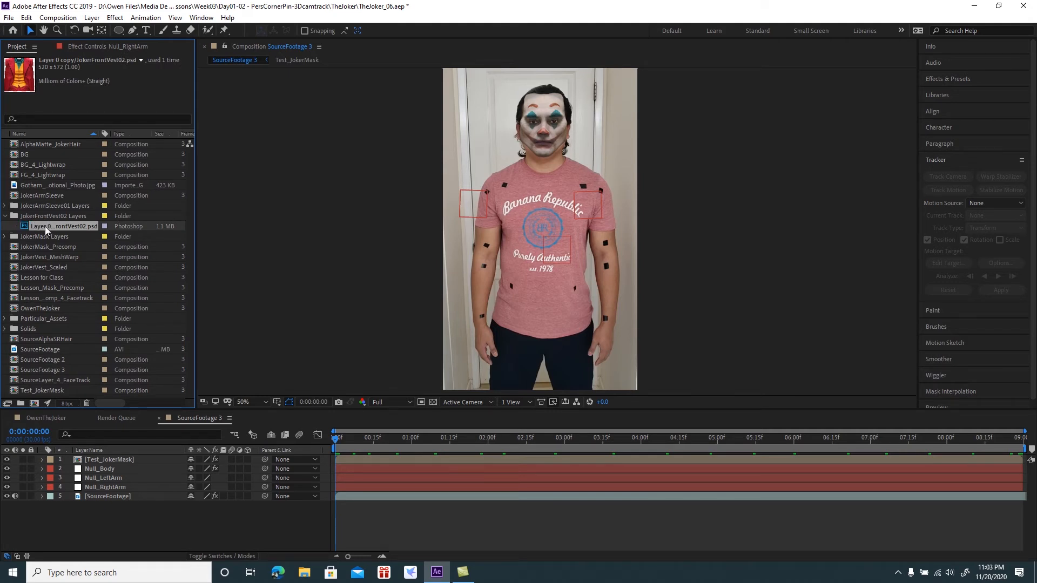
drag(64, 227, 99, 467)
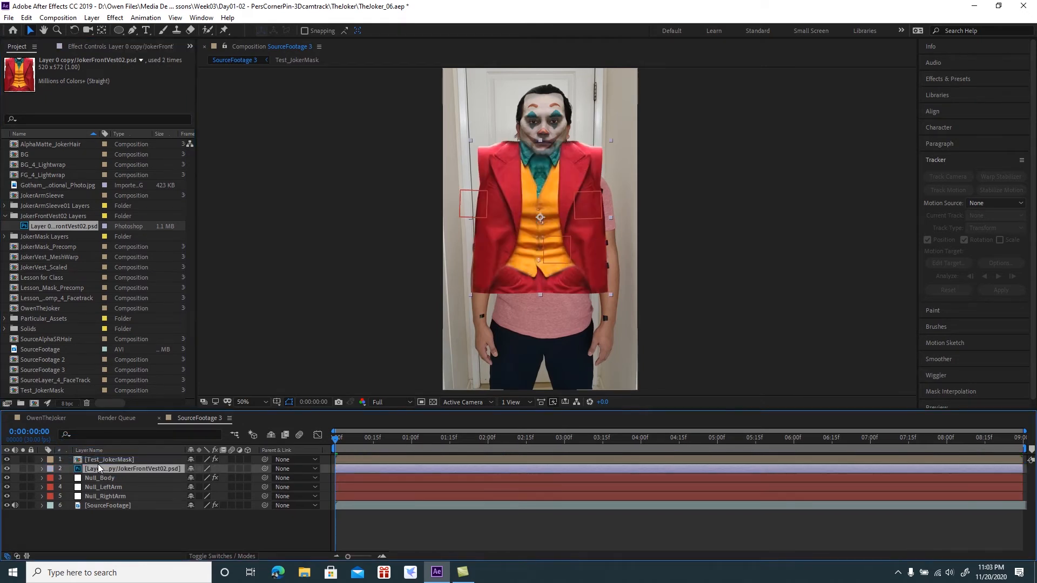
- Center the vest image over the torso and stretch it vertically until its collar reaches the base of the neck
scroll(527, 283, up, 3)
scroll(530, 279, down, 3)
mouse_move(529, 283)
mouse_down()
mouse_move(531, 256)
mouse_move(523, 341)
mouse_move(628, 332)
mouse_move(556, 321)
mouse_move(529, 278)
mouse_up()
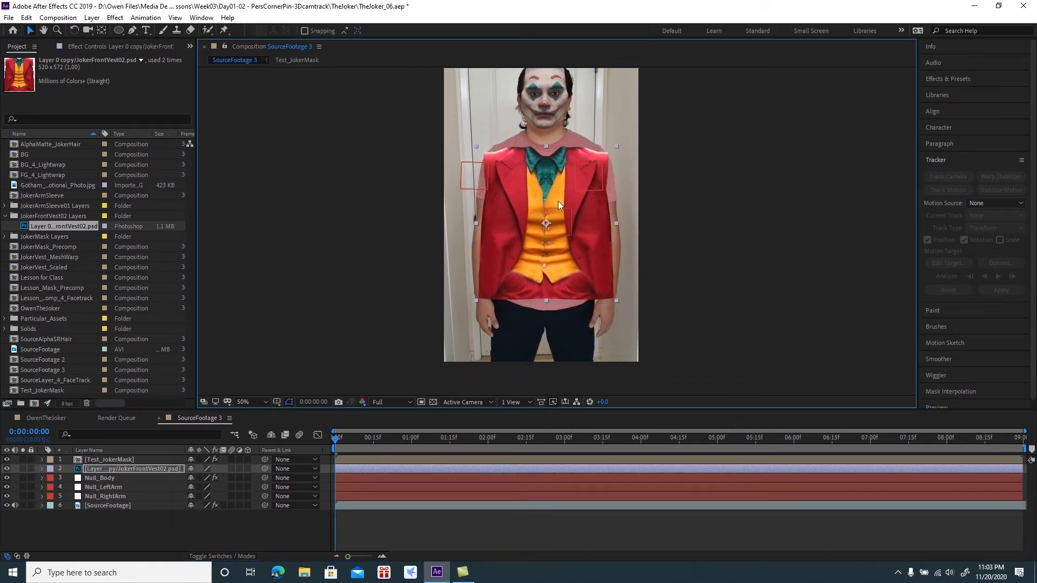
drag(546, 145, 547, 128)
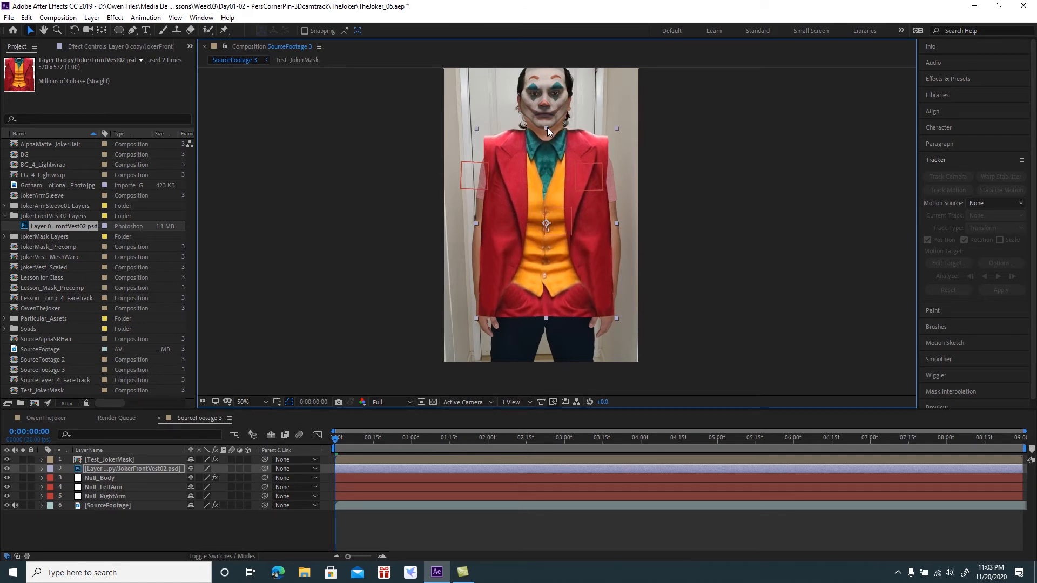
drag(561, 150, 560, 151)
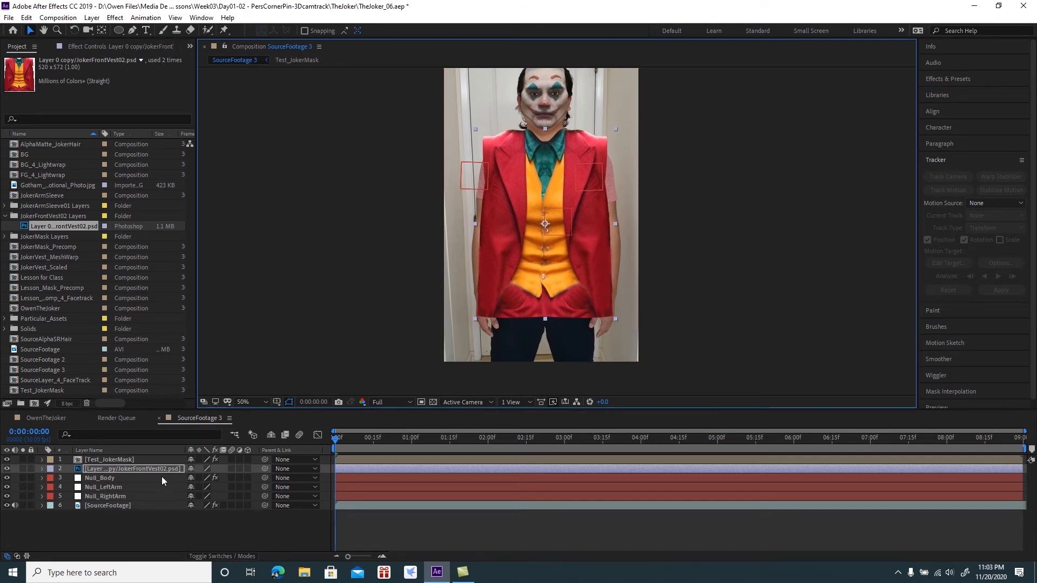
- Parent the vest layer to Null_Body, preview the composition's playback and return to the first frame
drag(265, 468, 135, 479)
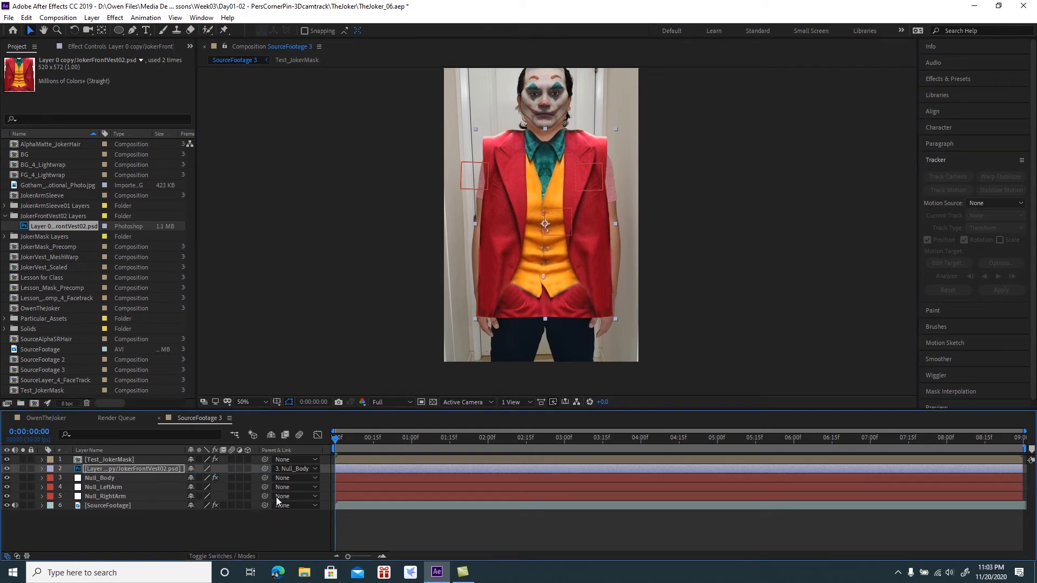
click(358, 529)
key(space)
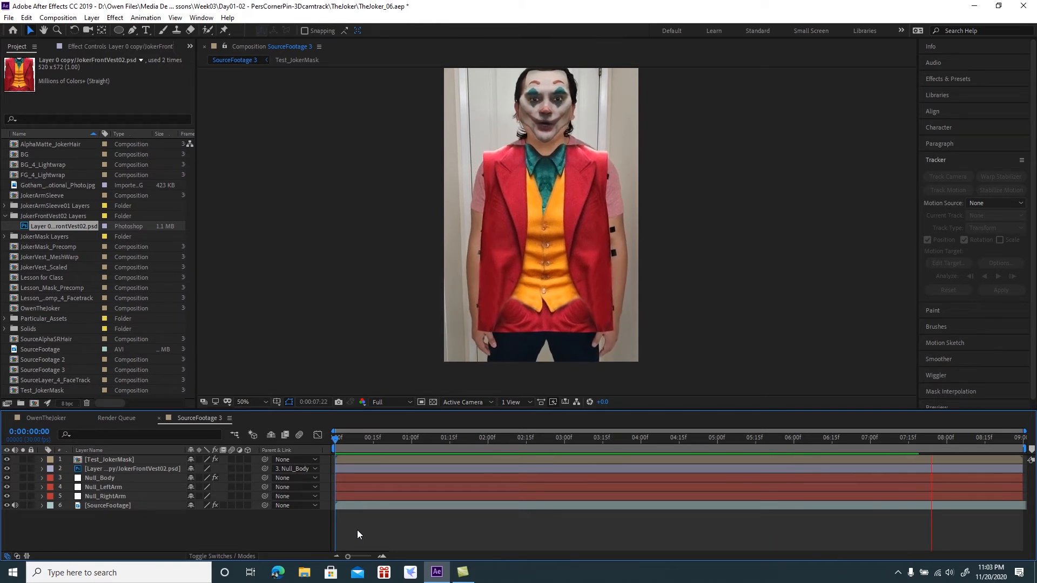
drag(425, 439, 297, 463)
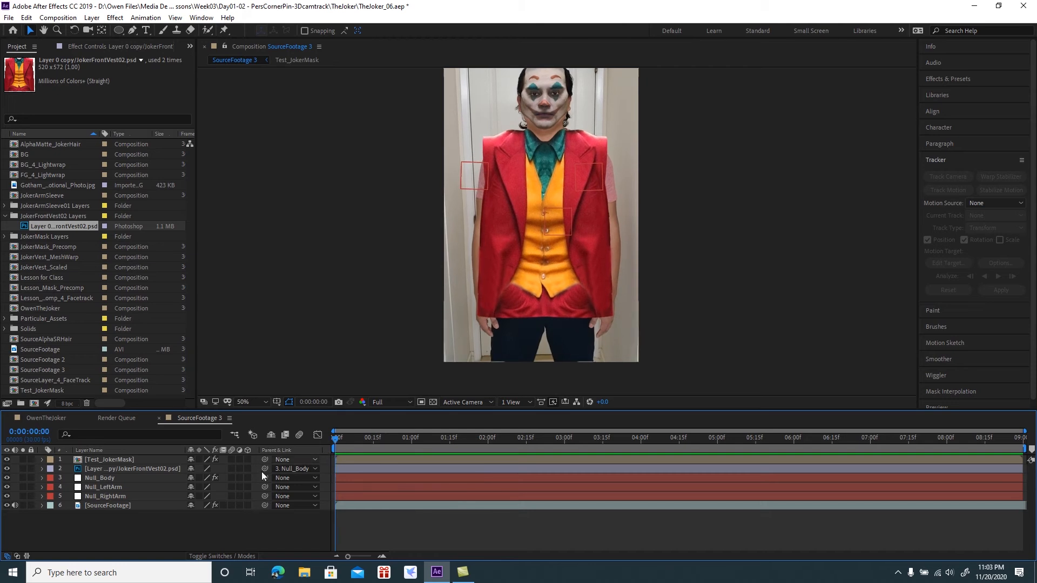
- Examine how the vest fits the neck and shoulders at about 3:23, and return to the first frame
click(147, 468)
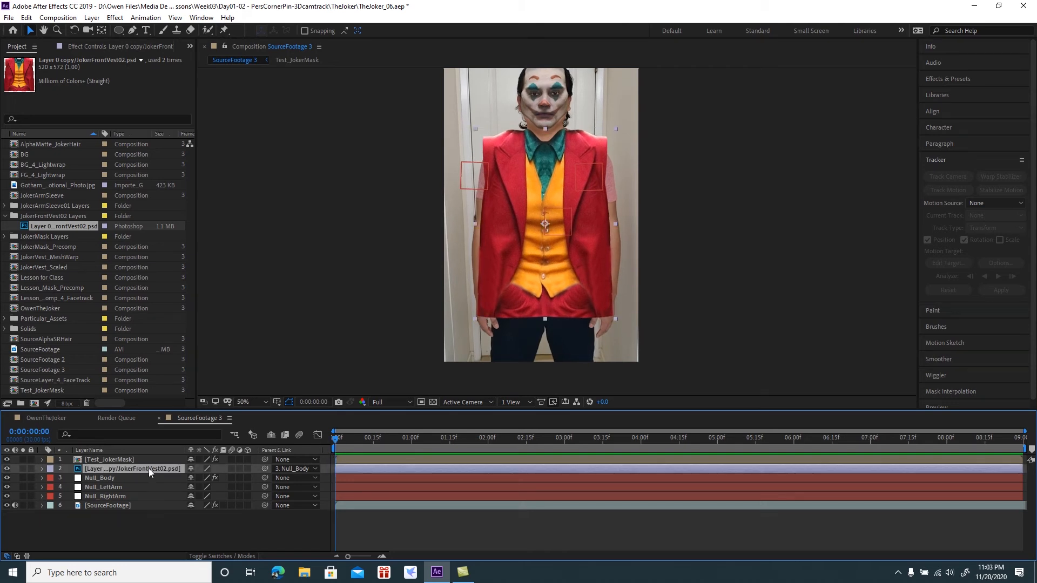
drag(451, 436, 622, 437)
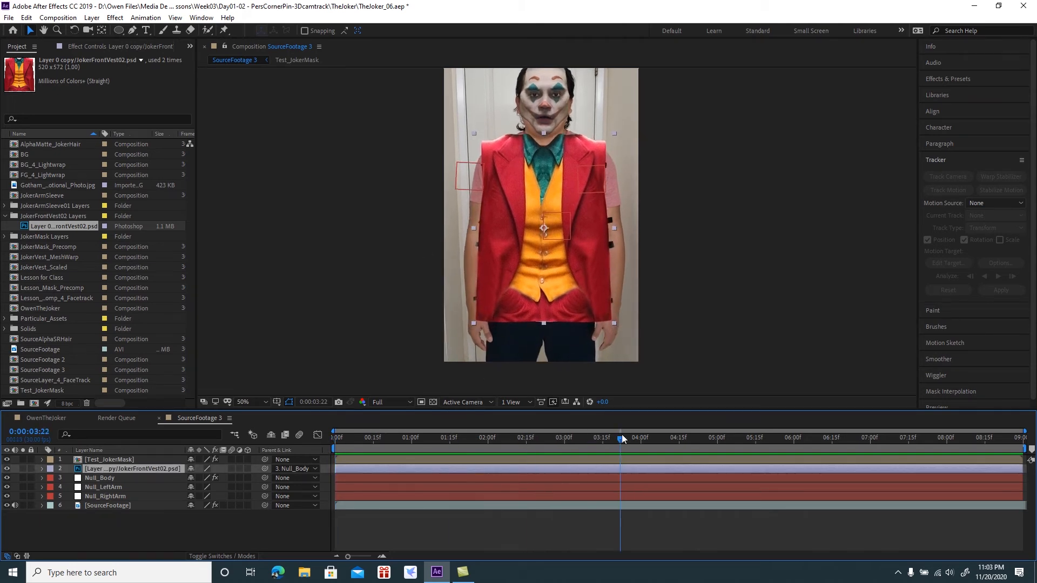
scroll(553, 145, up, 2)
drag(569, 232, 570, 233)
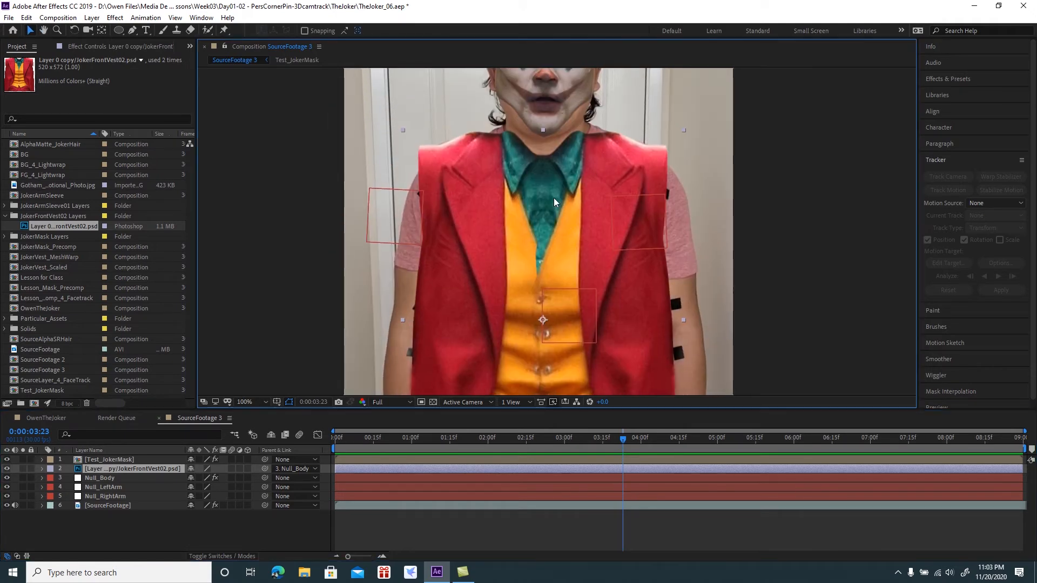
scroll(554, 203, down, 2)
drag(619, 441, 329, 454)
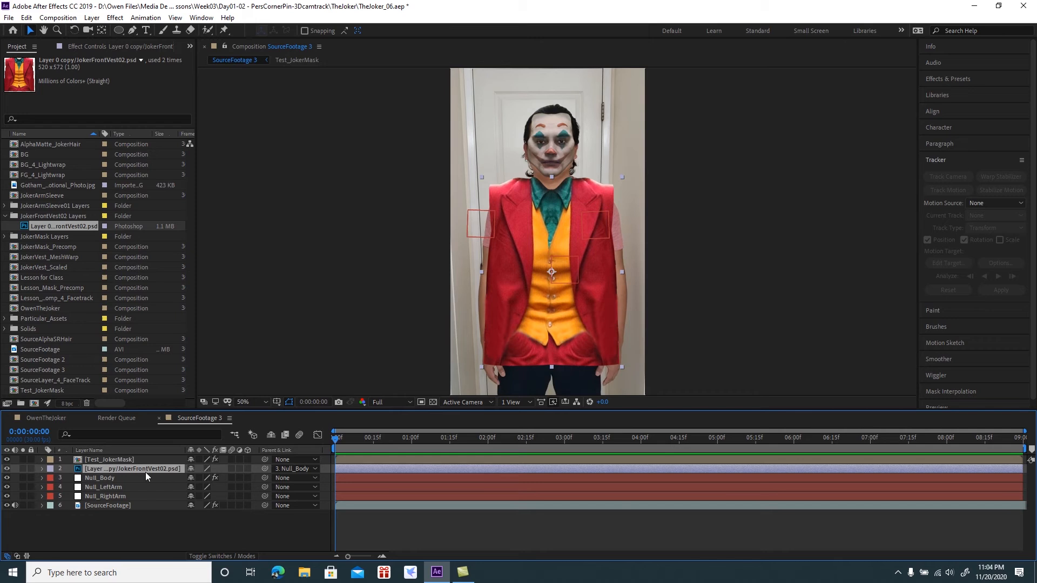
- Apply the Mesh Warp effect to the JokerFrontVest02 layer
key(ctrl+space)
text(mesh)
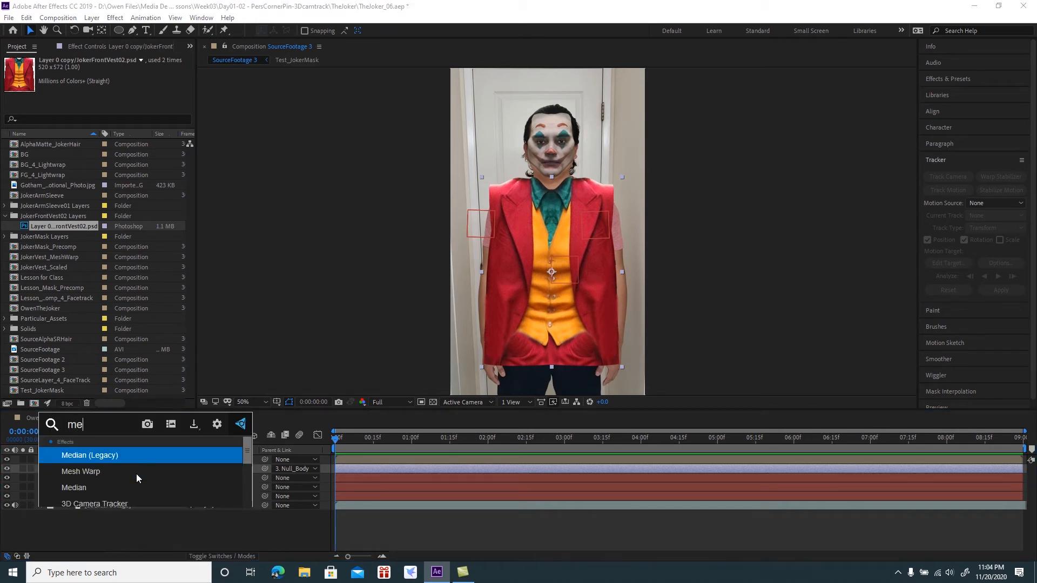
click(116, 455)
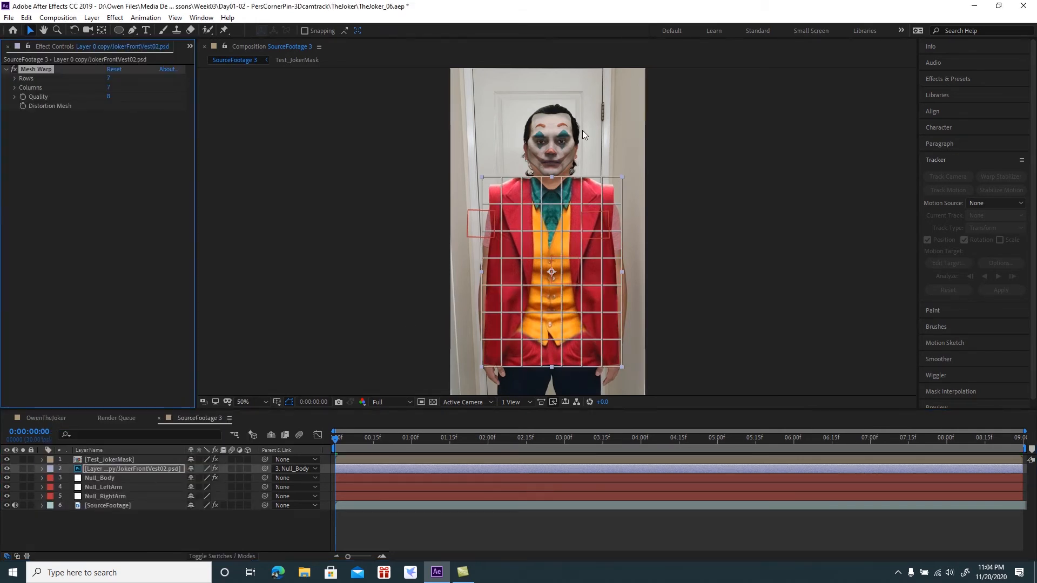
- Shift the Mesh Warp points along the vest's upper edge slightly to fit the collar and shoulders around the neck
key(slash)
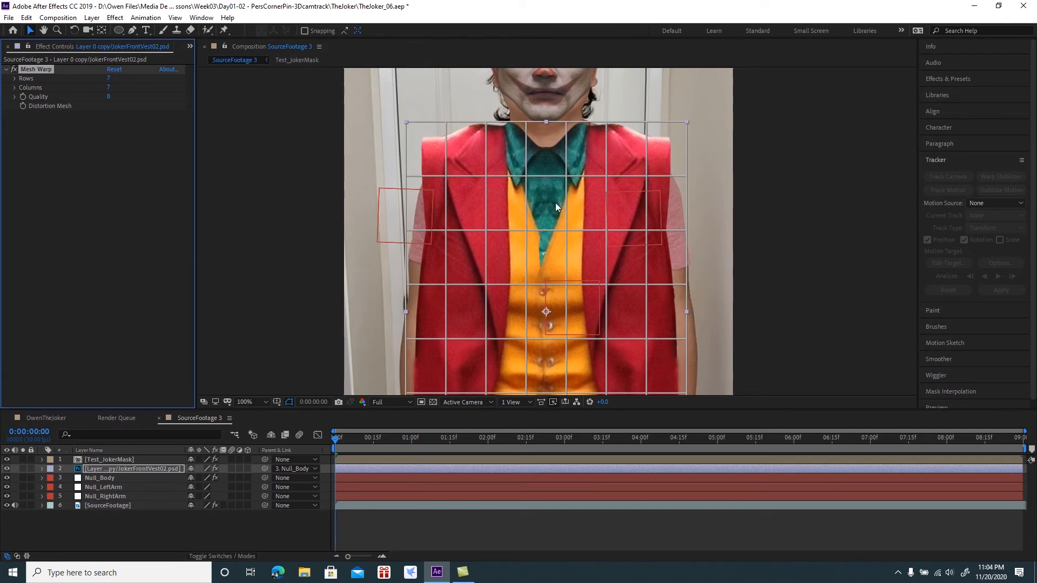
click(605, 123)
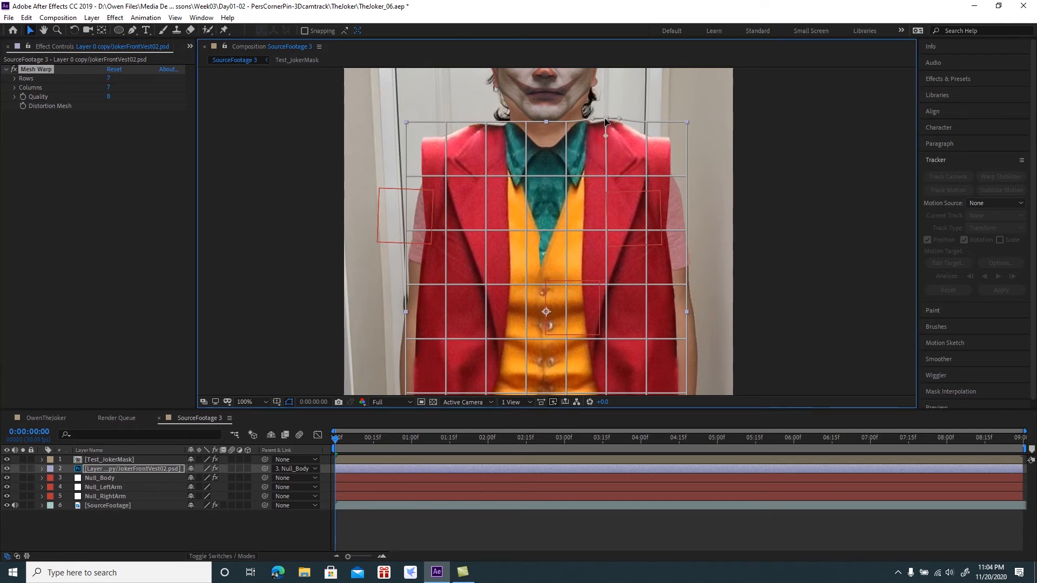
drag(566, 122, 482, 123)
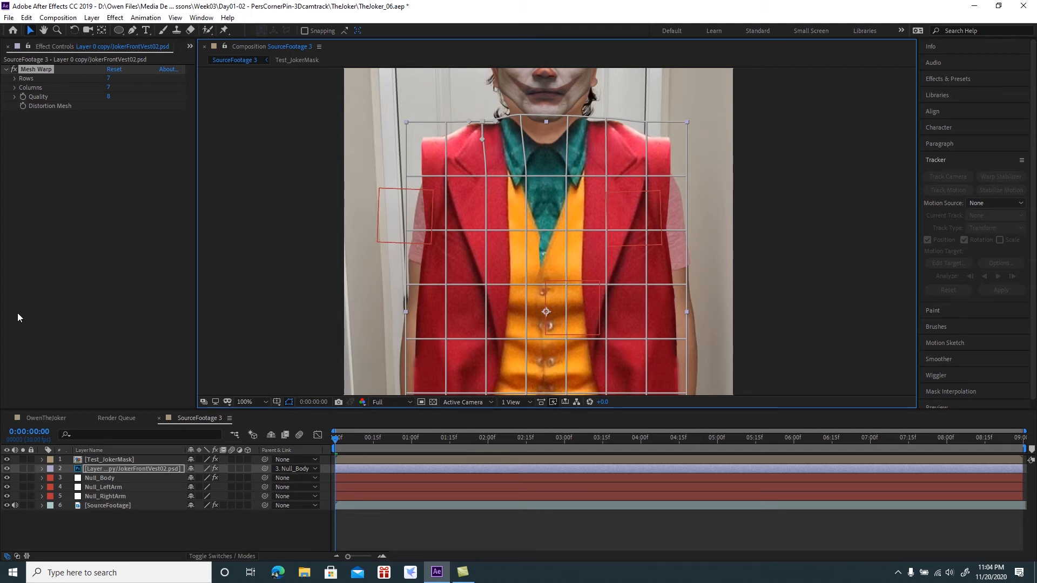
- Enable keyframing for the Distortion Mesh of the vest layer's Mesh Warp effect at the first frame
click(41, 469)
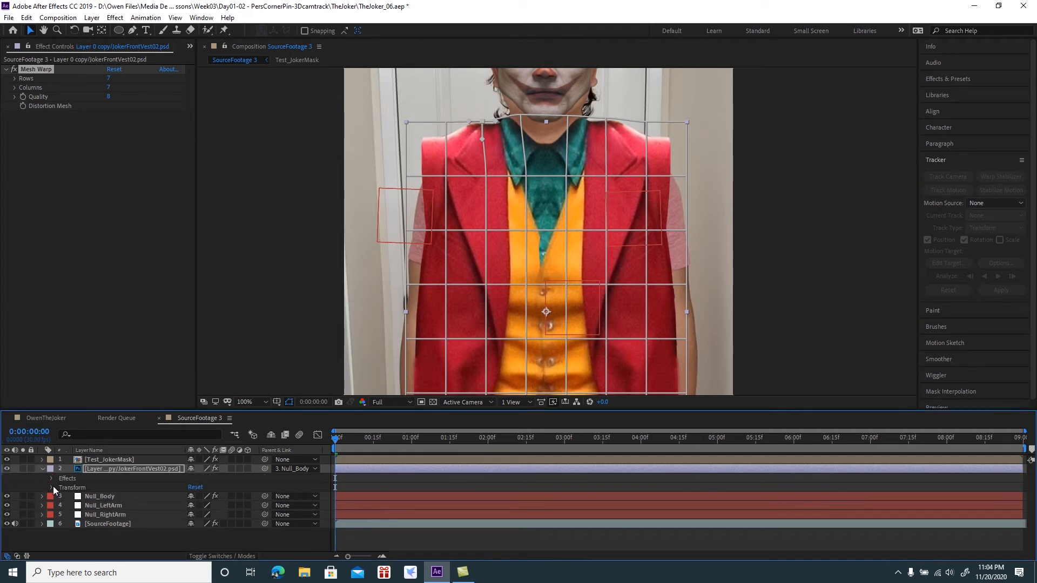
click(51, 479)
click(61, 487)
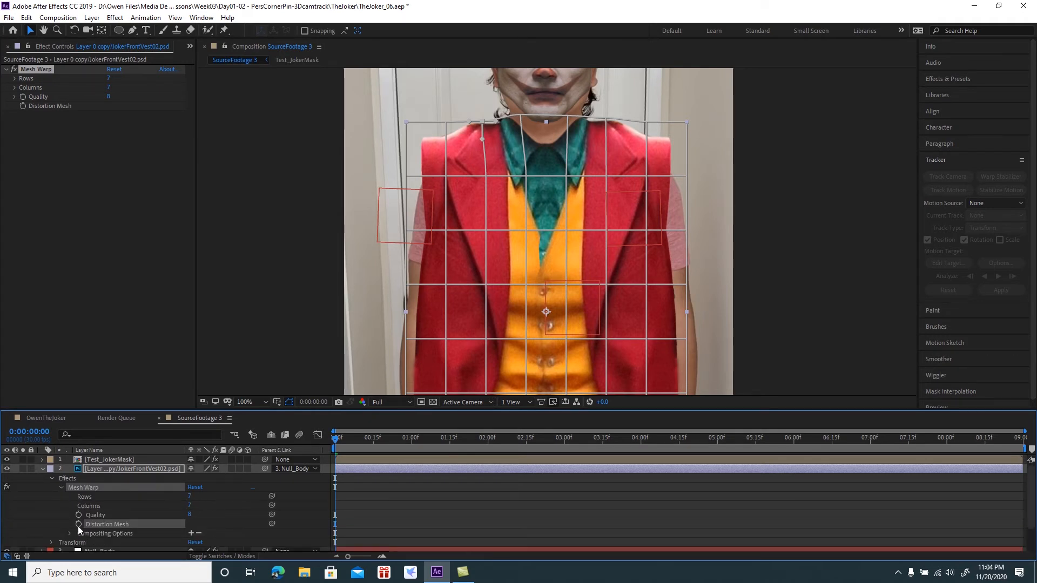
click(79, 524)
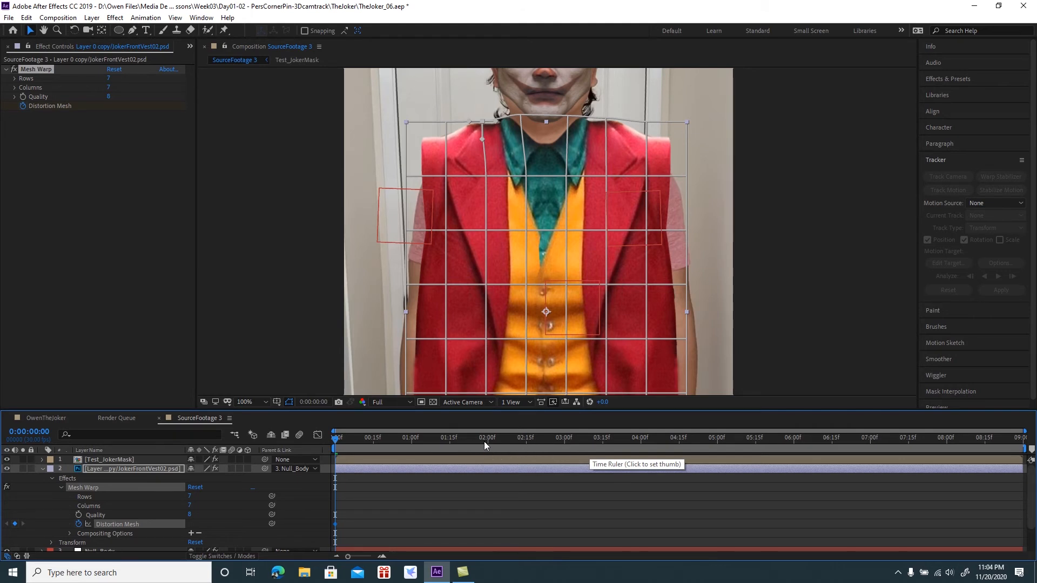
- At 3:00, adjust the upper-edge mesh points at the vest's collar and shoulders to fit the body in a new keyframe
click(412, 440)
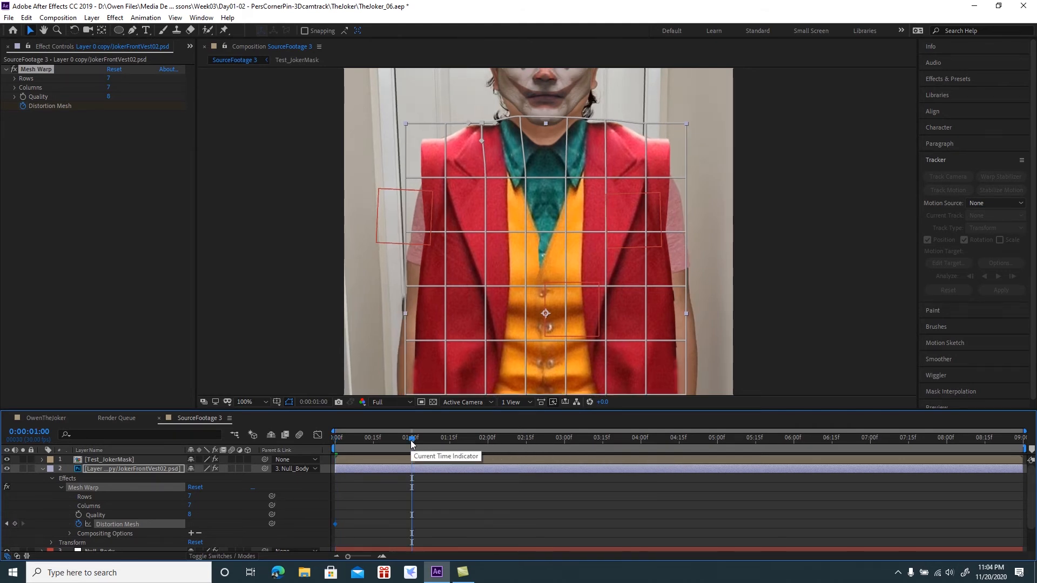
click(488, 440)
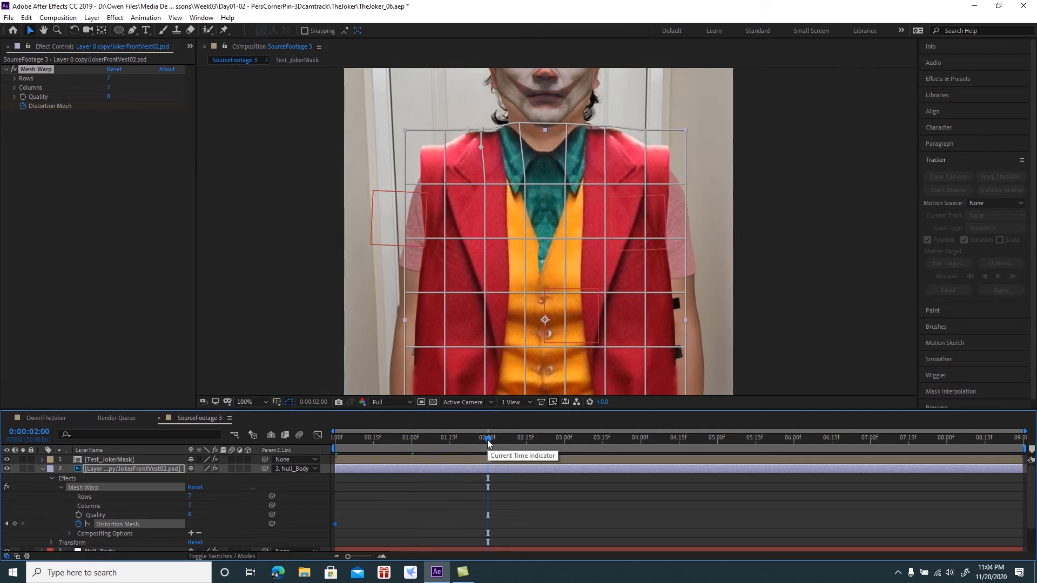
click(564, 440)
drag(605, 131, 606, 119)
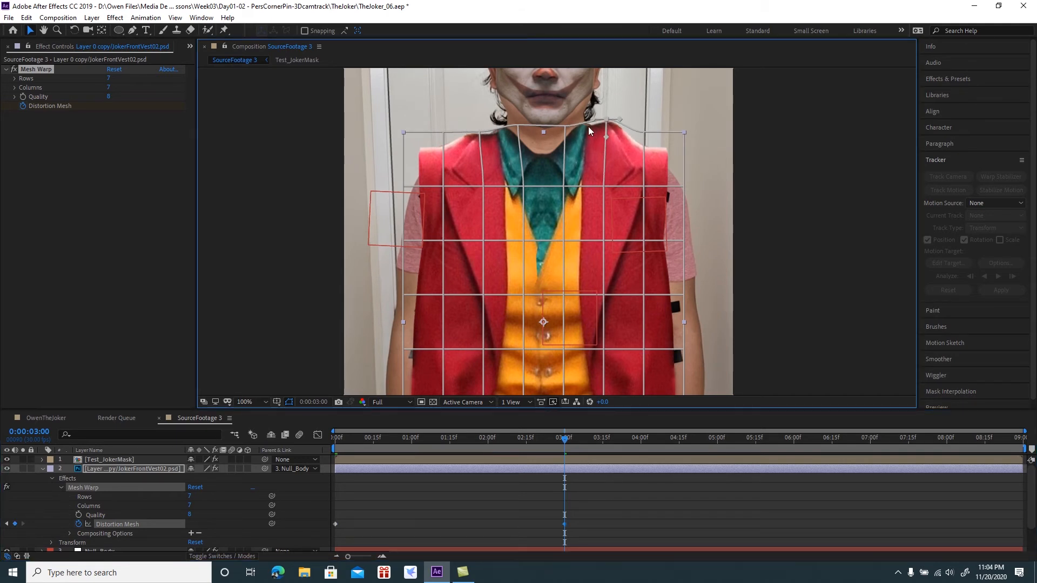
drag(605, 120, 605, 125)
drag(686, 133, 688, 141)
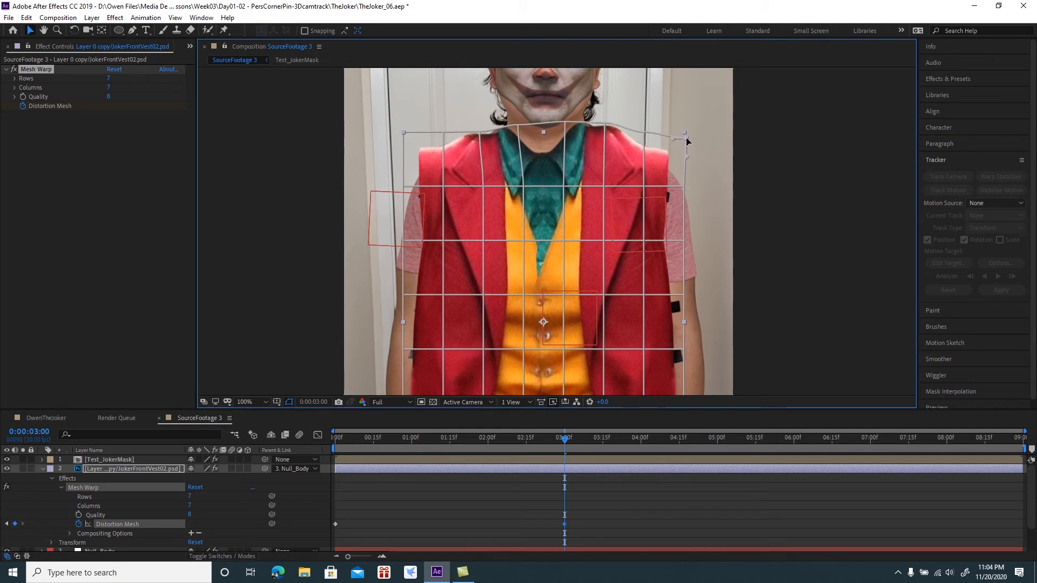
click(480, 131)
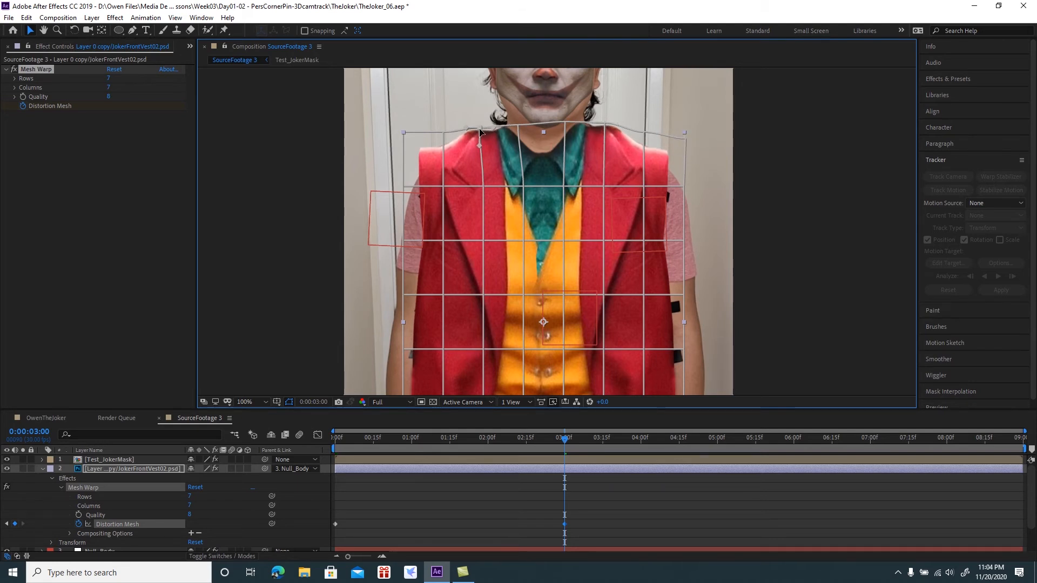
- At 6:00, reshape the upper mesh points on both sides of the vest's collar to follow the neck and shoulders
click(640, 441)
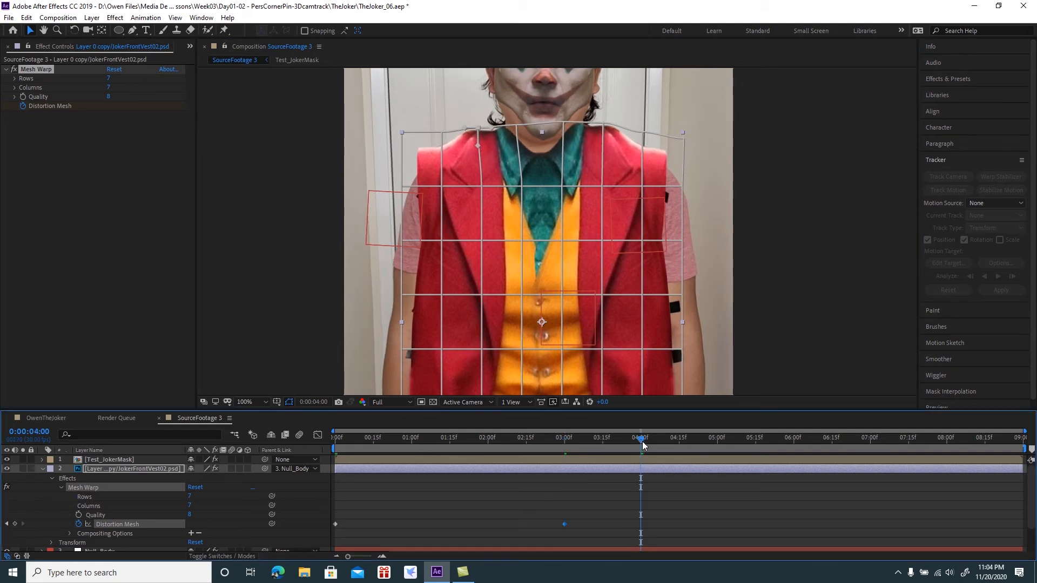
click(720, 439)
click(793, 441)
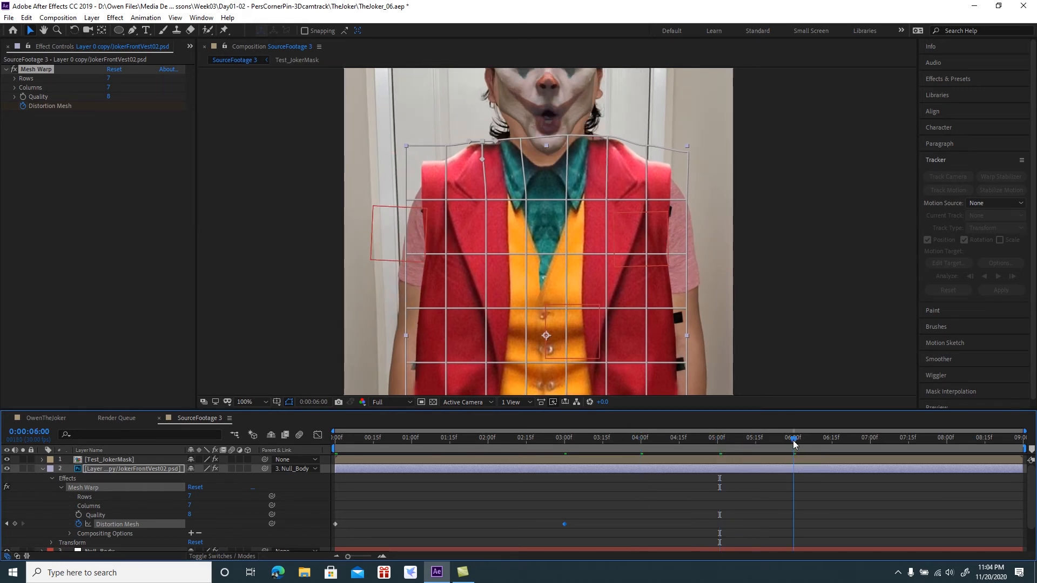
mouse_move(607, 138)
mouse_down()
mouse_move(568, 135)
mouse_move(577, 126)
mouse_move(627, 140)
mouse_up()
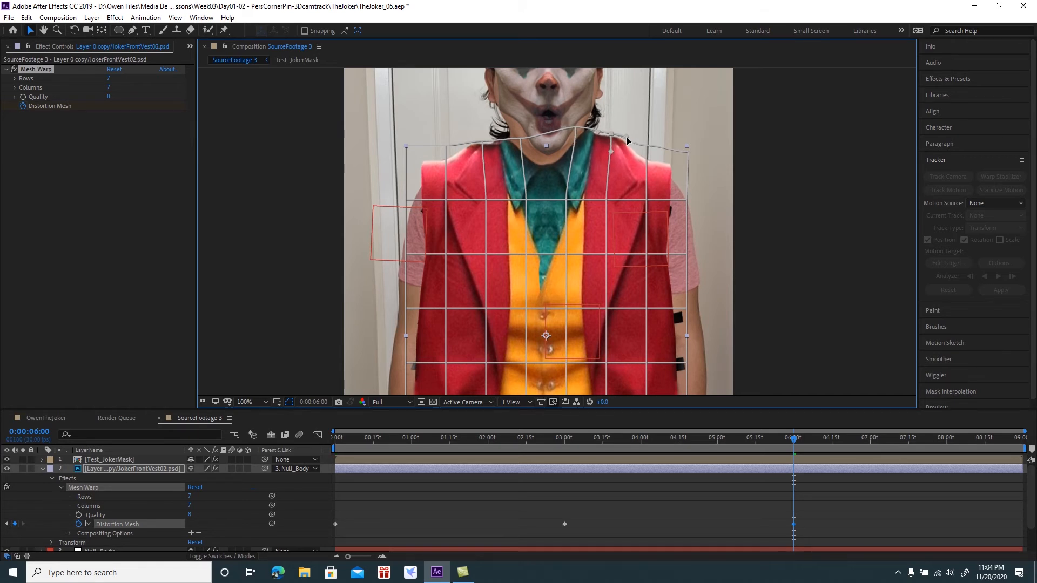
drag(486, 146, 498, 135)
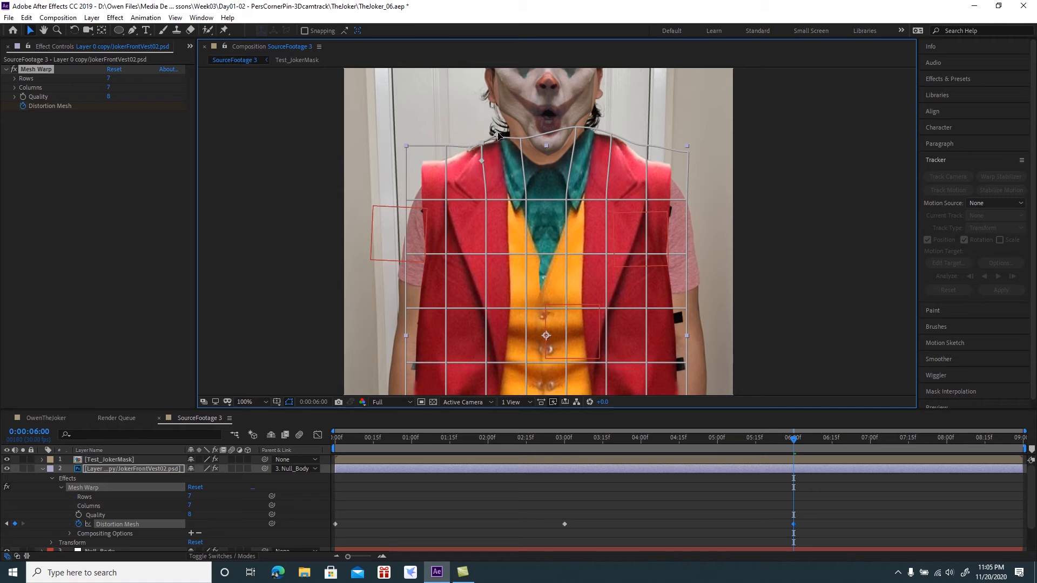
- Keyframe small upper-edge mesh corrections around the vest's collar and shoulder at 7:00 and 8:01
click(869, 438)
click(518, 140)
click(948, 440)
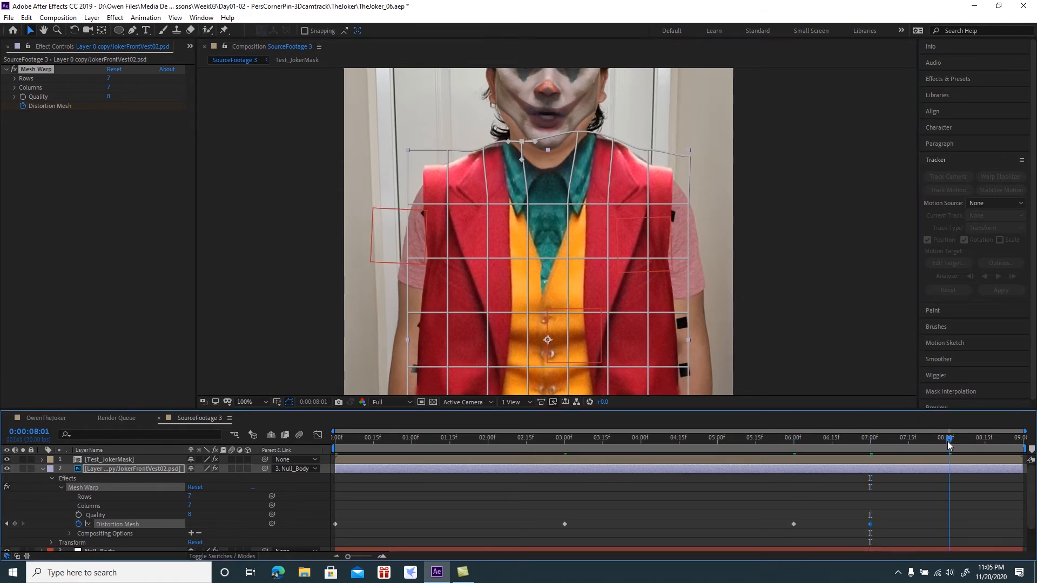
drag(578, 133, 652, 149)
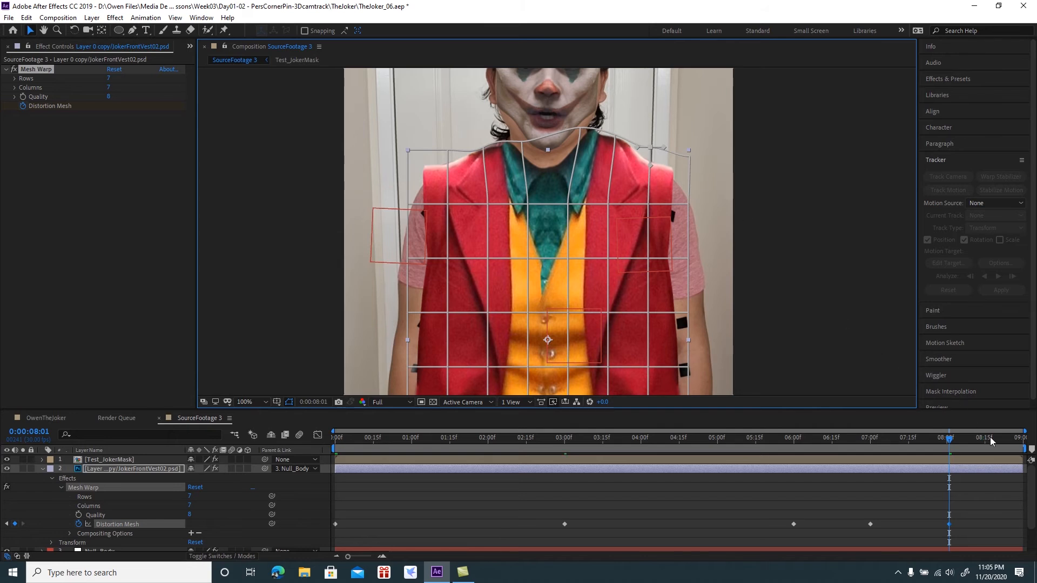
- Refit the collar and shoulder mesh points on the image-left side of the vest at 8:29 and again at 8:01
click(1019, 439)
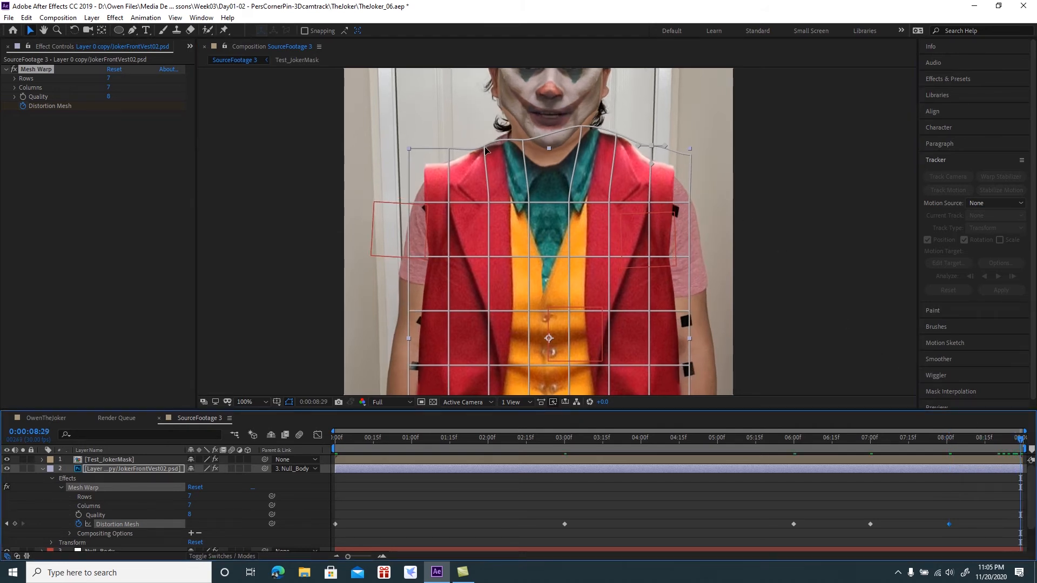
drag(484, 150, 518, 130)
click(949, 439)
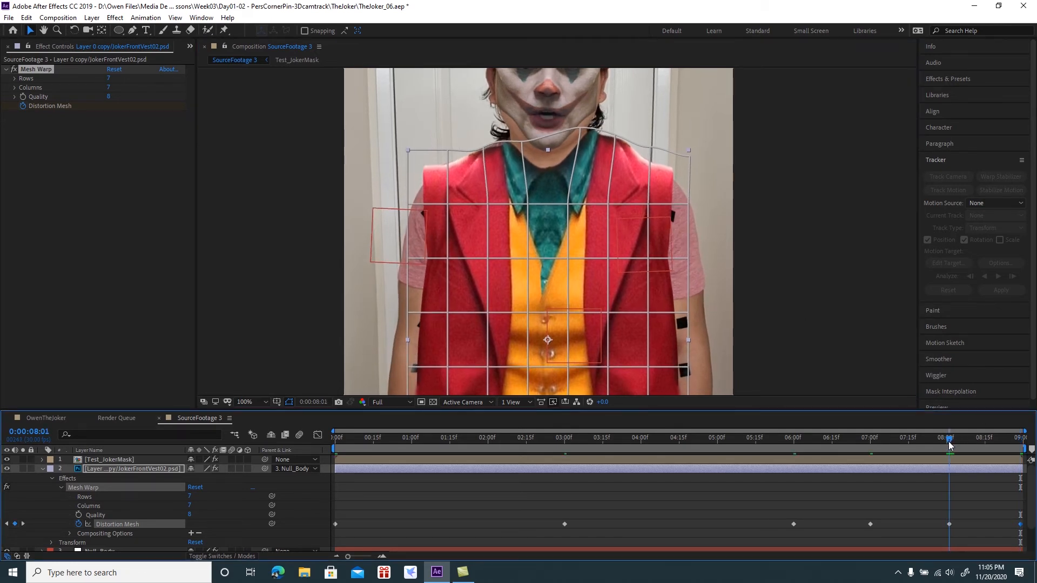
click(517, 133)
click(480, 146)
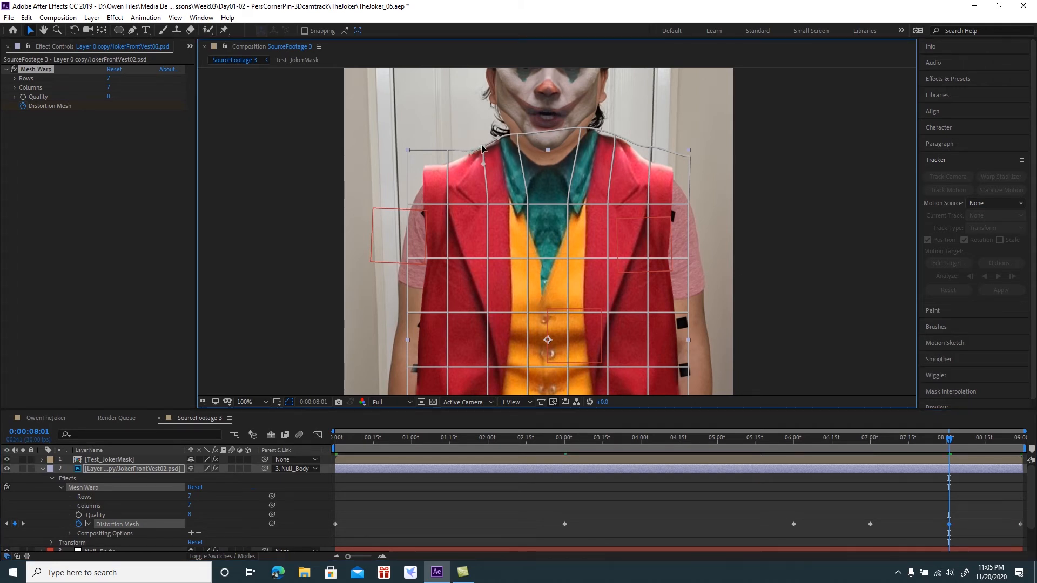
click(517, 132)
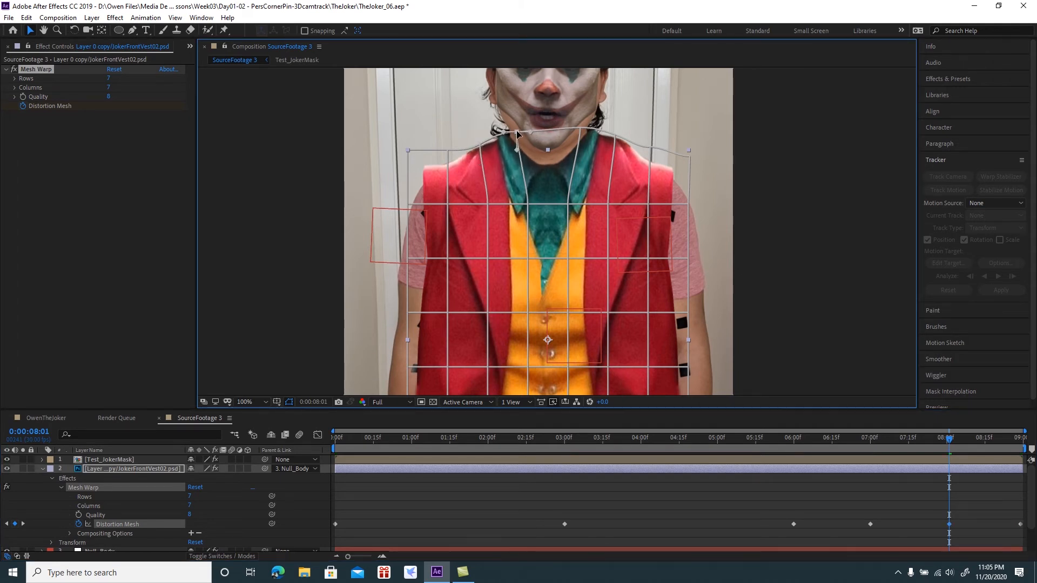
- Review the warped vest back to about 3:07, and show the whole figure with the layer collapsed and deselected
drag(893, 442, 582, 471)
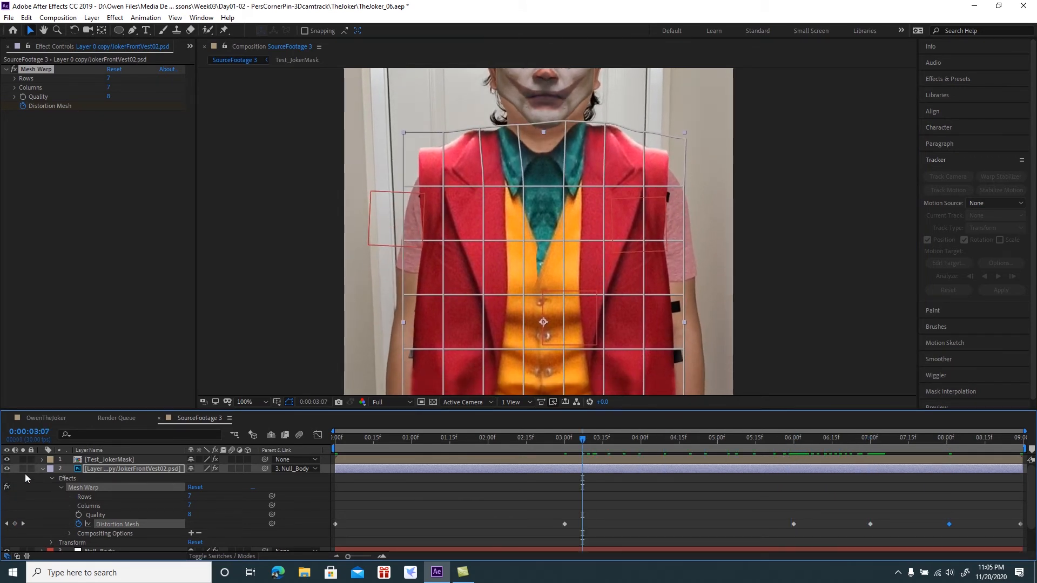
click(42, 469)
click(257, 400)
click(272, 217)
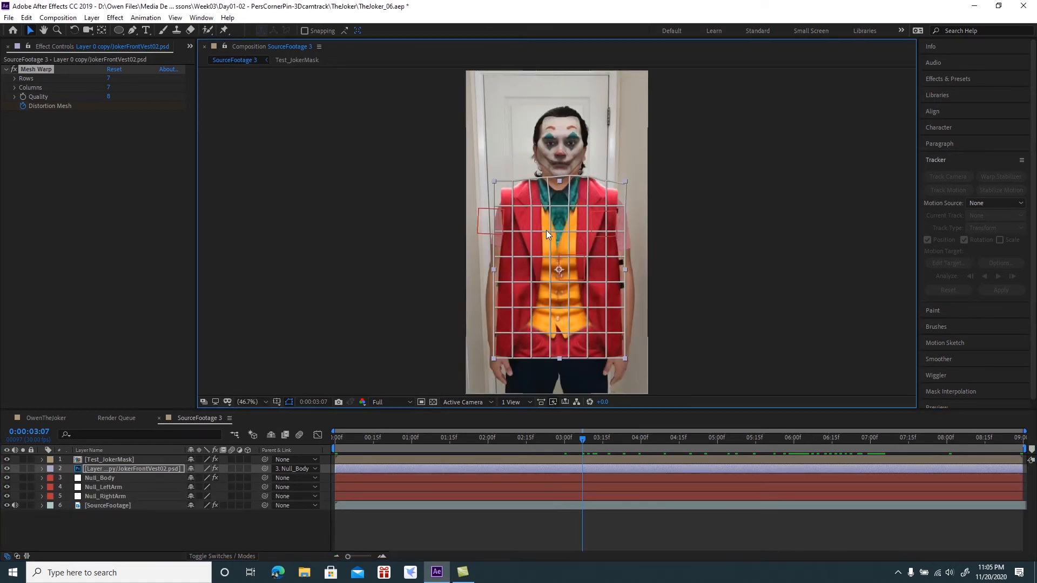
click(229, 536)
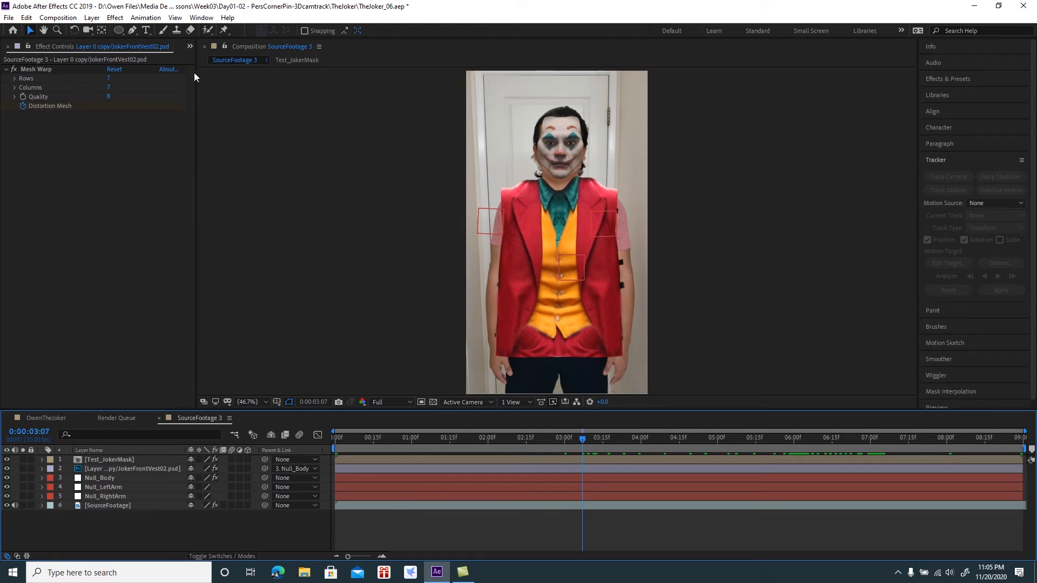
- Add Arm/JokerArmSleeve01.psd from the project's JokerArmSleeve01 Layers folder below the vest layer, with the time at the first frame
click(190, 48)
click(210, 60)
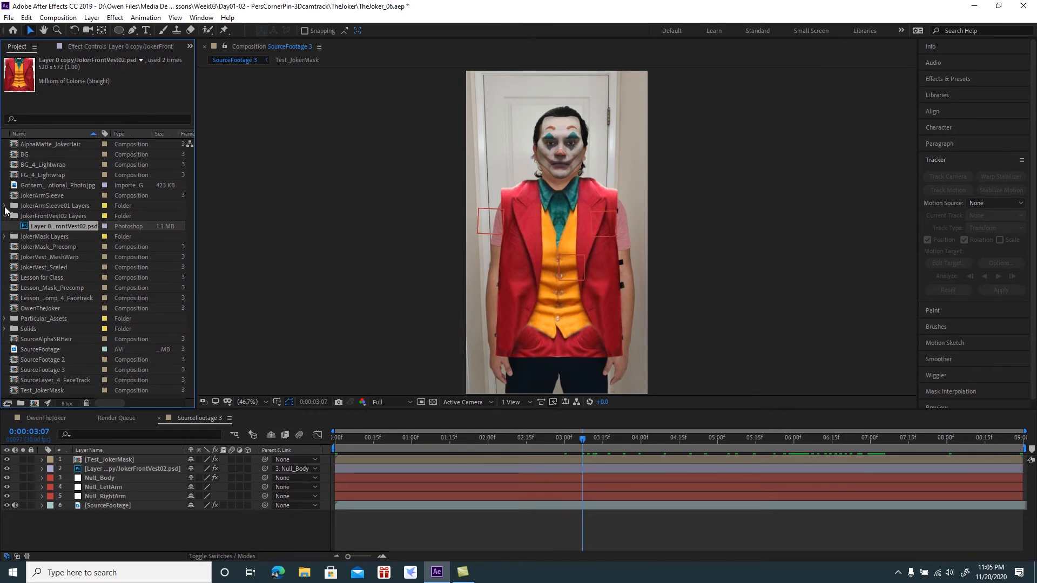
click(30, 195)
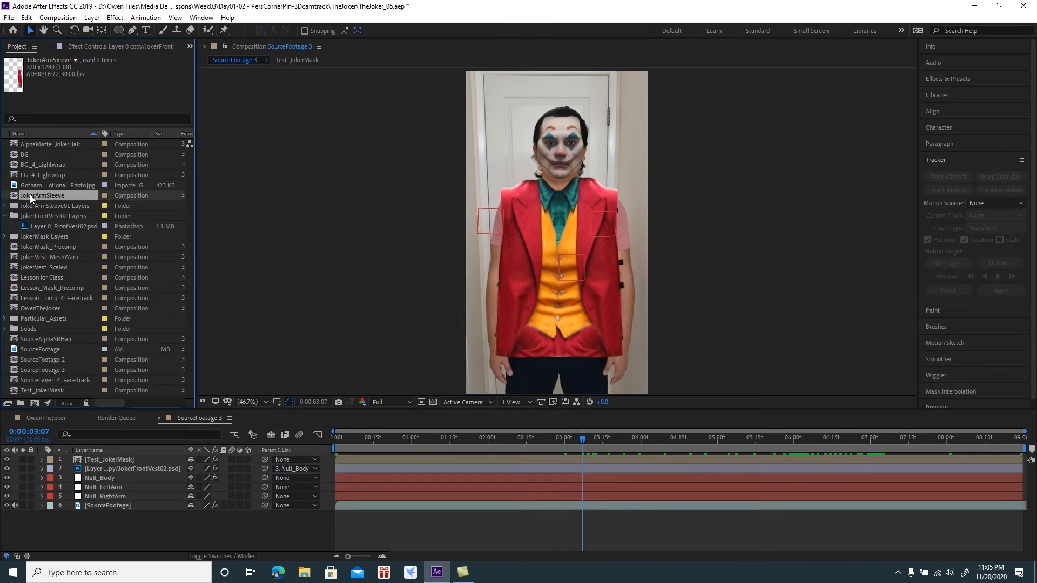
click(5, 205)
click(46, 217)
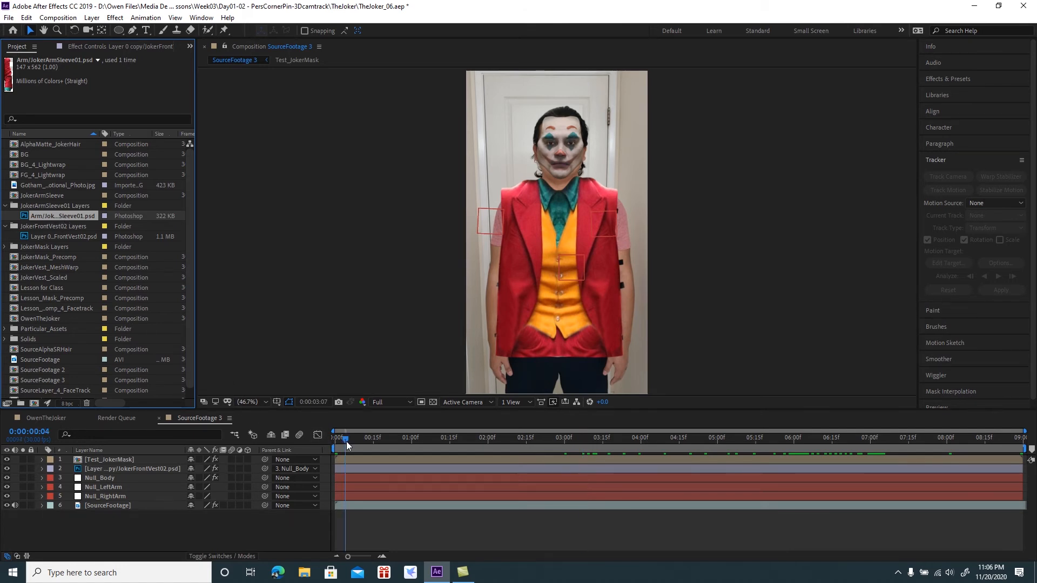
drag(345, 442, 325, 444)
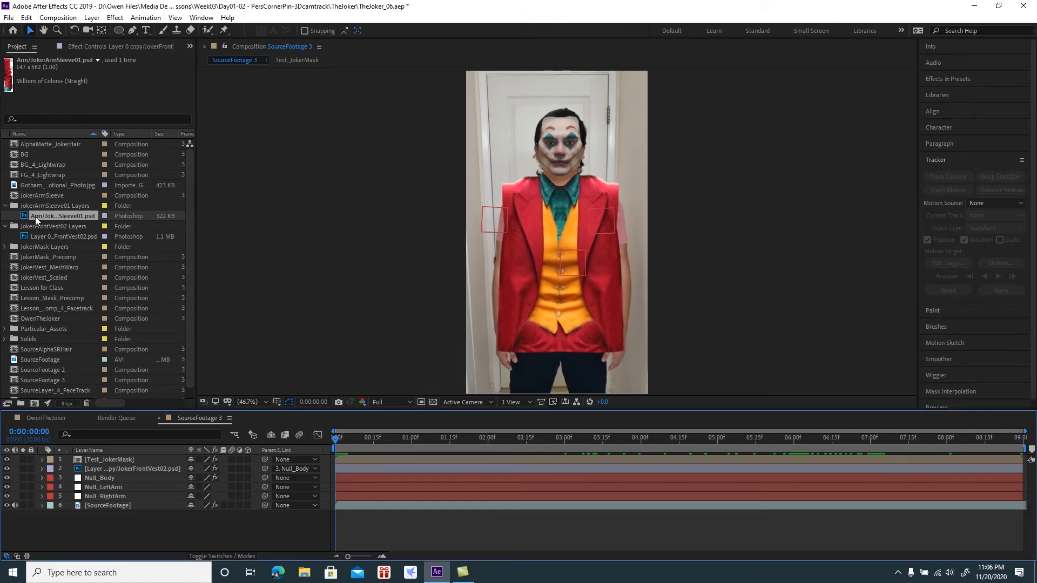
drag(25, 215, 95, 470)
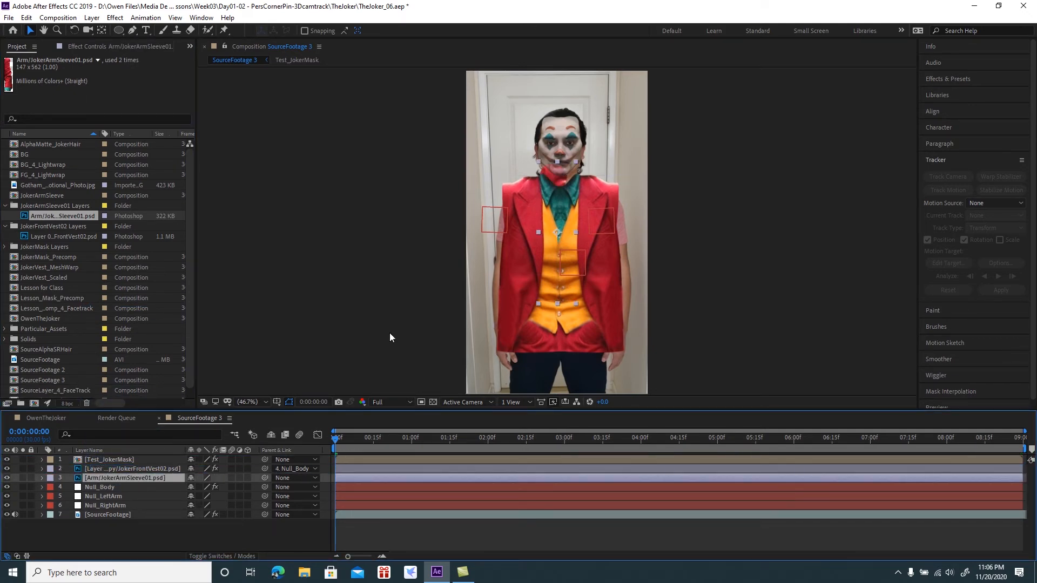
- Position the sleeve over the bare arm on the image-right side and enlarge it to reach from shoulder to wrist
drag(557, 178, 618, 201)
drag(642, 328, 643, 352)
drag(627, 306, 624, 313)
drag(640, 359, 640, 358)
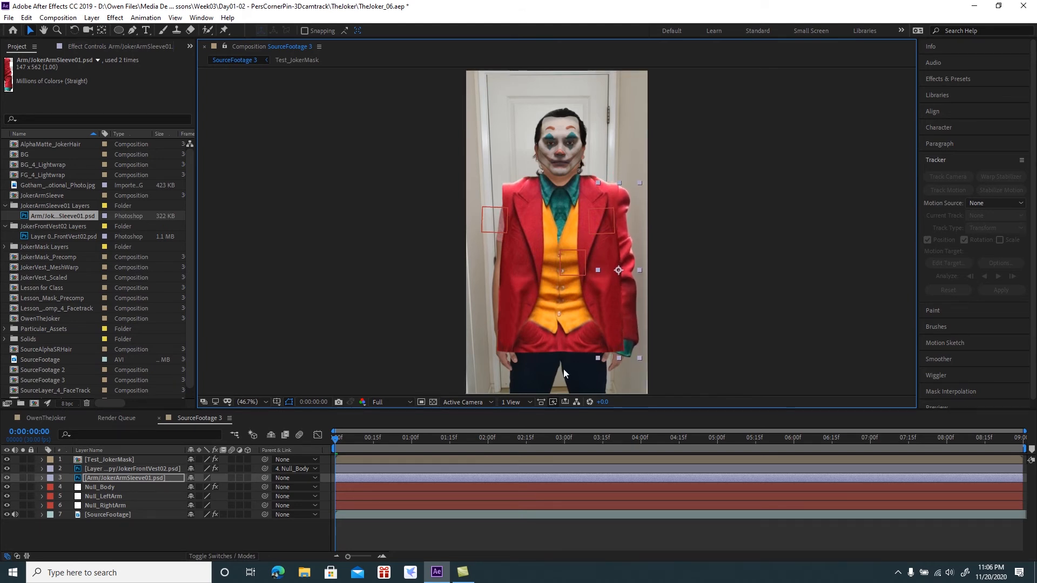
- Parent the sleeve layer to Null_LeftArm, preview the composition's playback and return to the first frame
drag(265, 477, 134, 497)
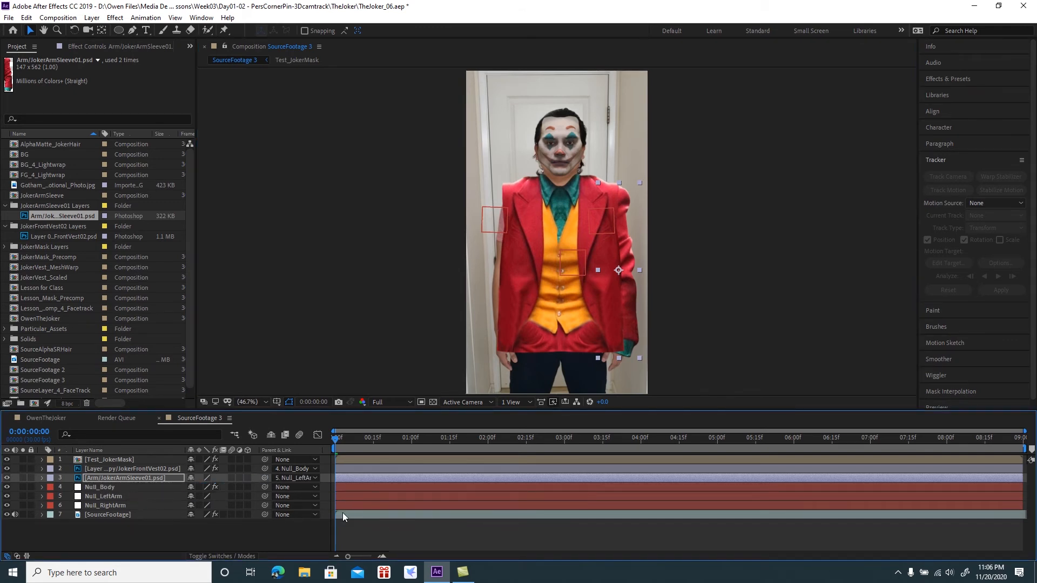
click(360, 532)
key(space)
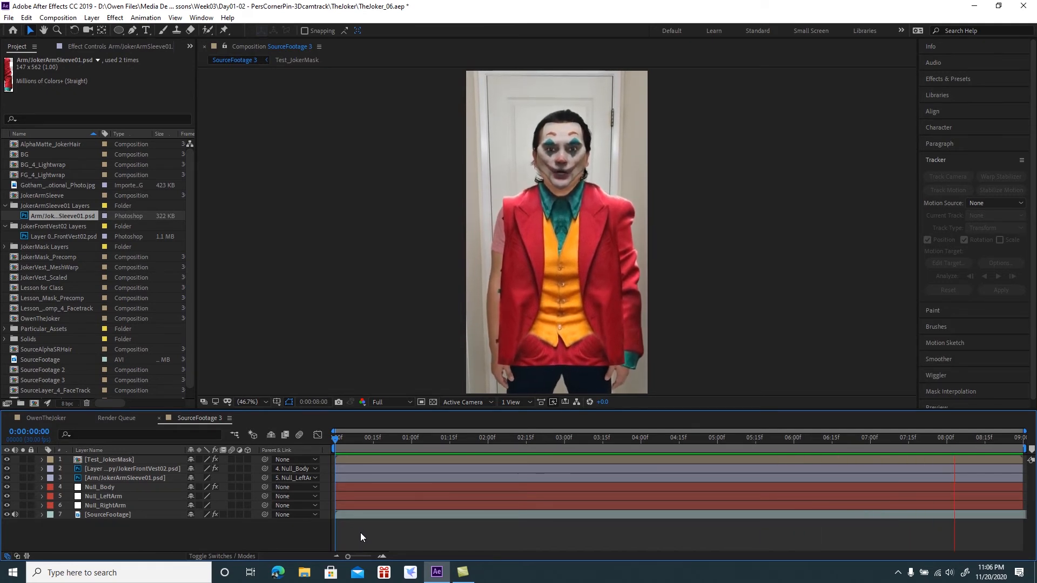
mouse_move(365, 440)
mouse_down()
mouse_move(341, 445)
mouse_move(520, 438)
mouse_move(316, 463)
mouse_move(460, 439)
mouse_move(370, 447)
mouse_move(270, 473)
mouse_up()
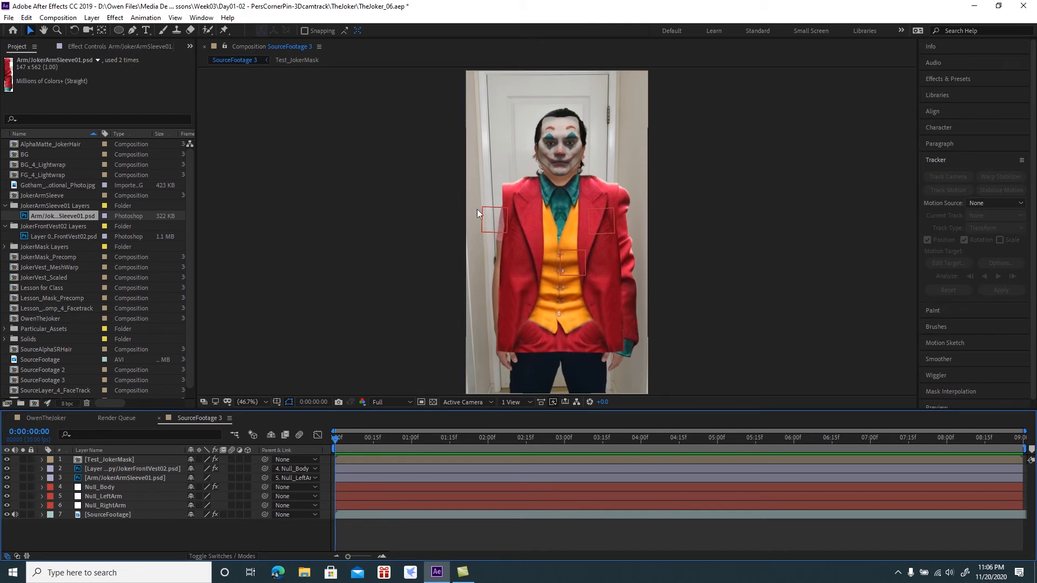
- Collapse the sleeve and vest folders in the project, and hide every layer except SourceFootage
click(6, 206)
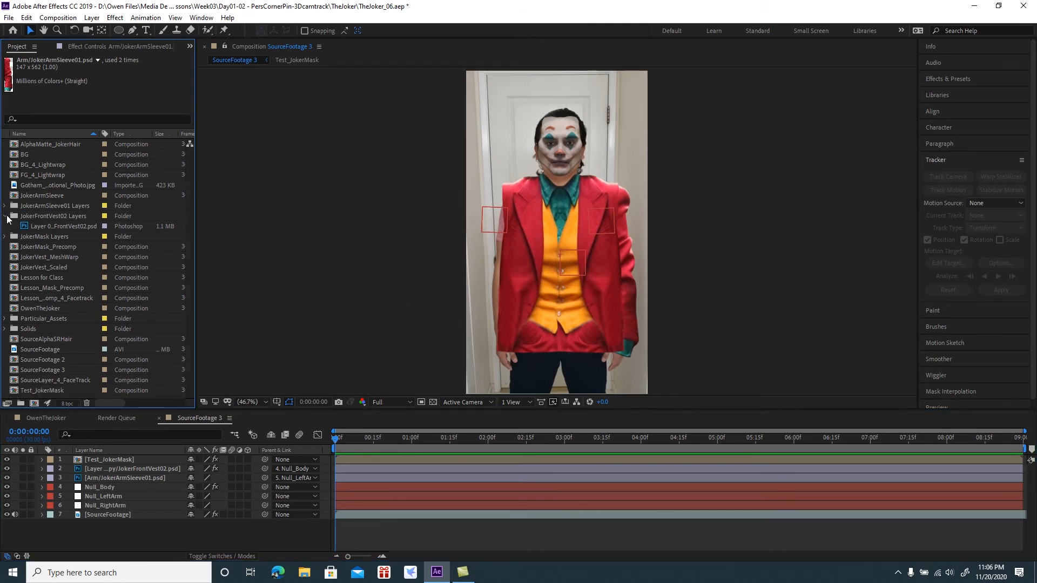
click(5, 216)
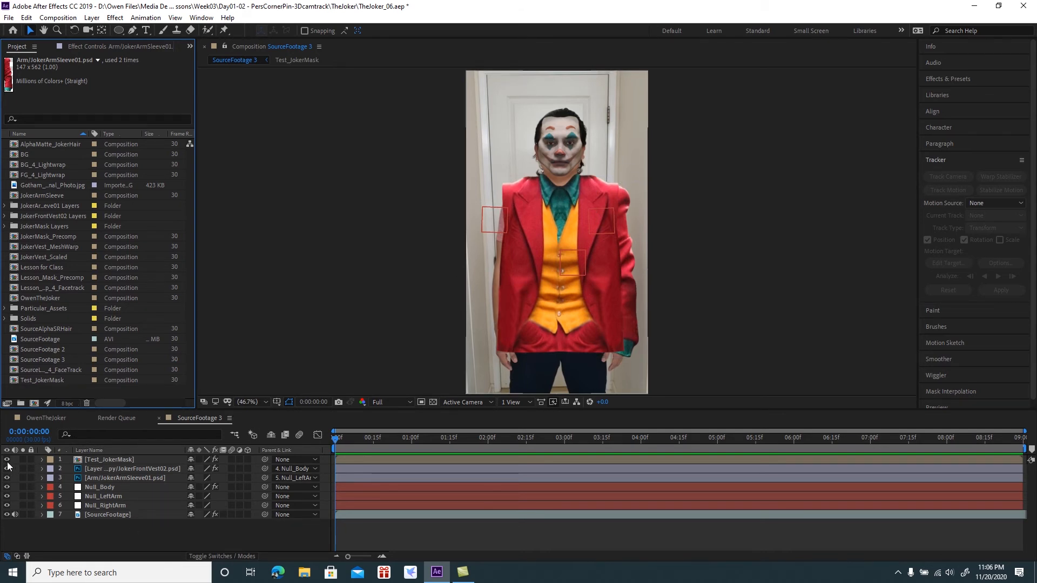
drag(7, 464, 6, 506)
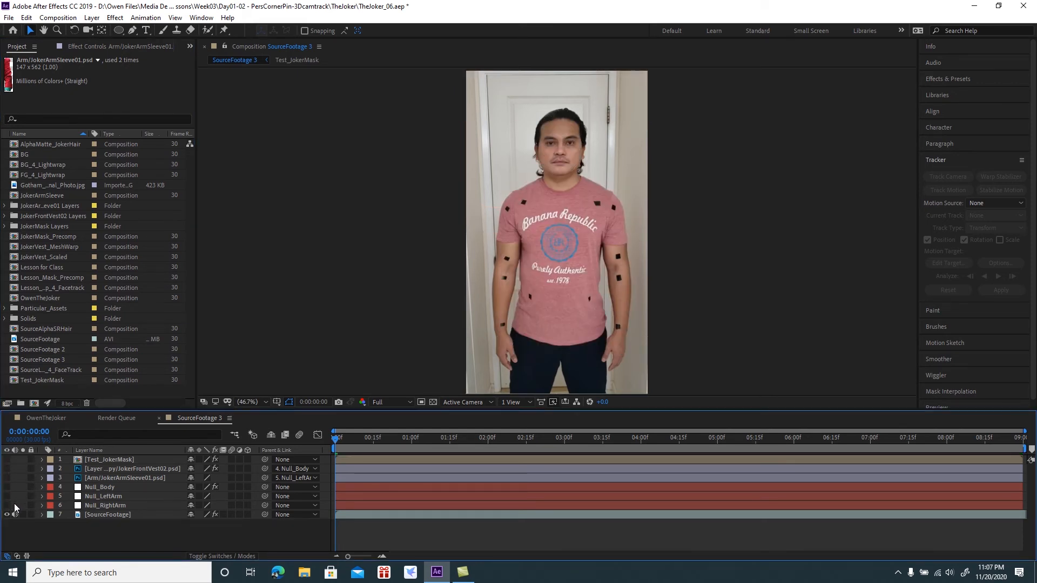
- Open SourceFootage in a Layer viewer at the first frame and enlarge the viewer beside the composition
click(106, 515)
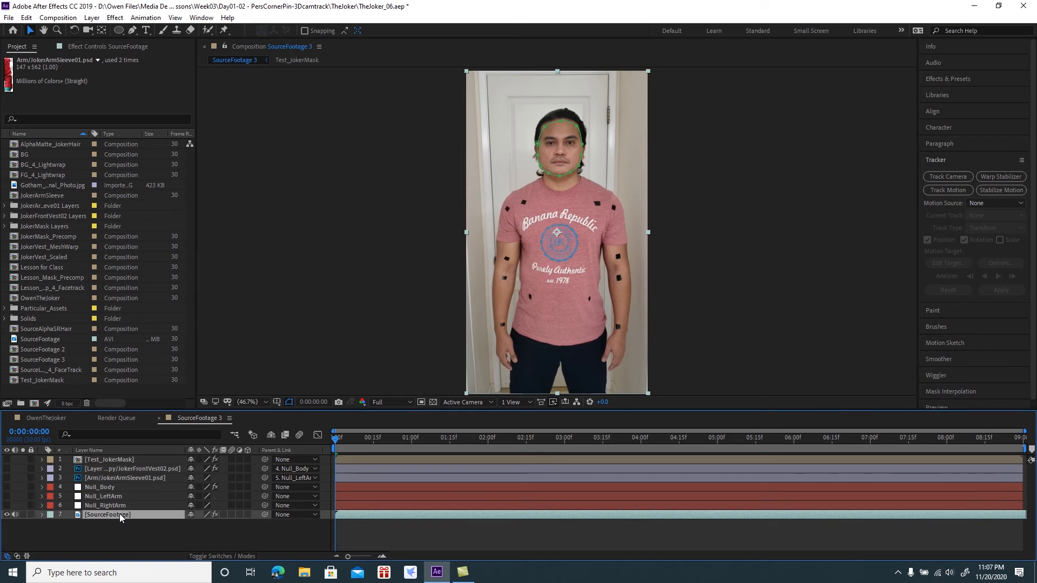
mouse_move(336, 443)
mouse_down()
mouse_move(351, 442)
mouse_move(331, 447)
mouse_up()
click(947, 189)
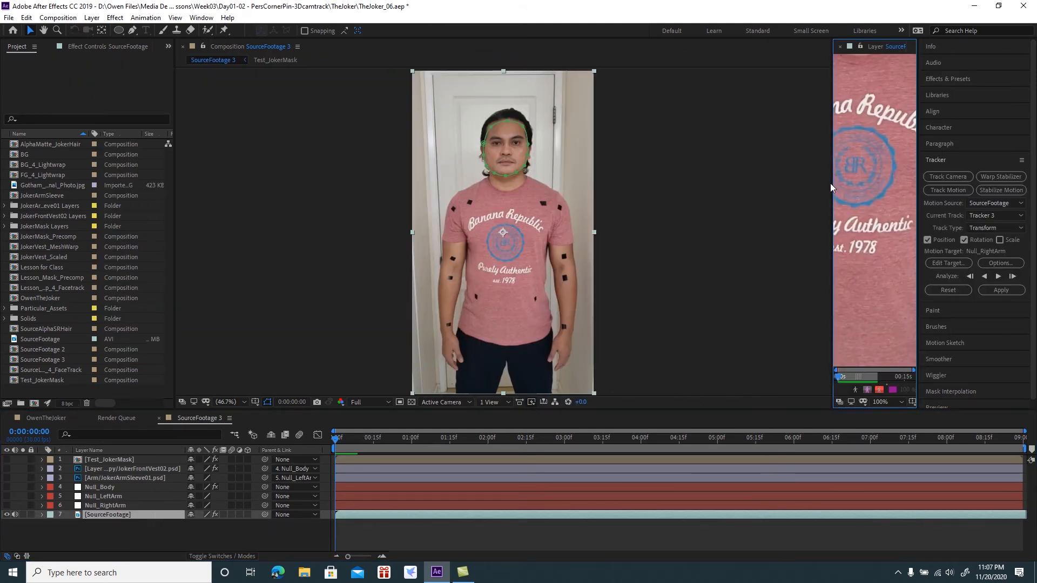
drag(832, 183, 430, 232)
key(space)
drag(606, 182, 625, 293)
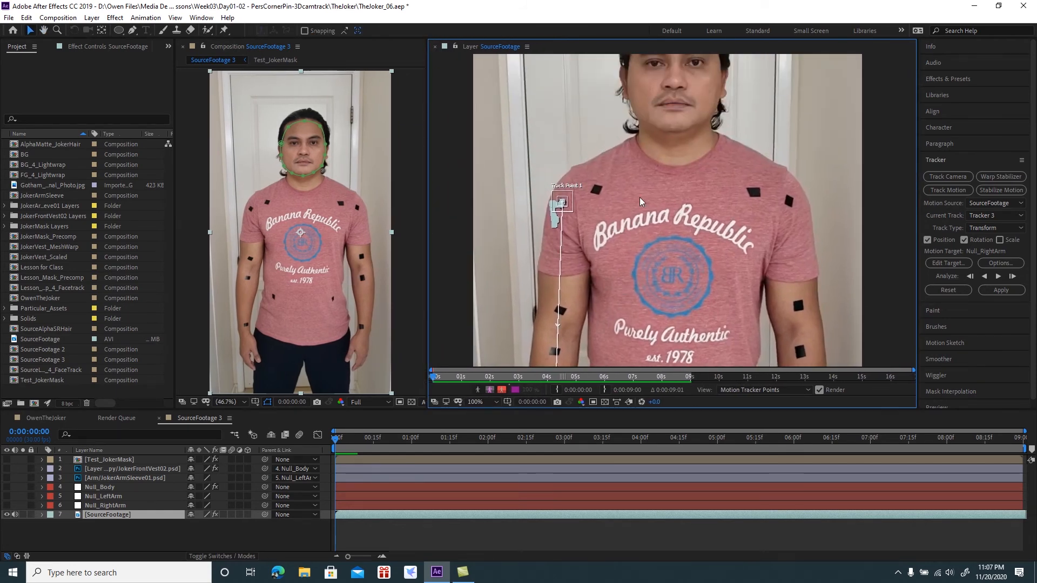
drag(641, 192, 617, 290)
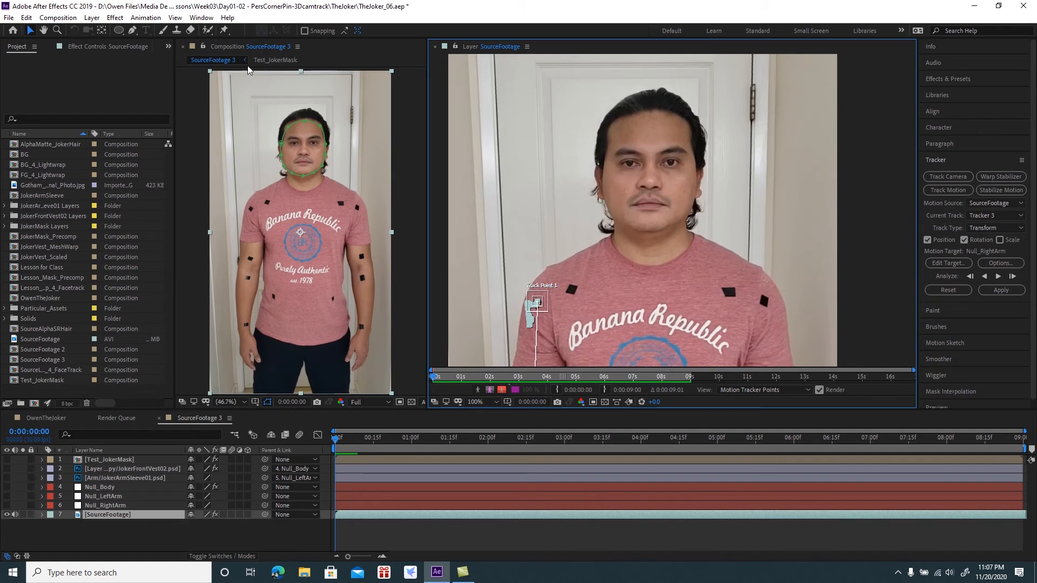
- Mark the man as foreground with a Roto Brush stroke along the inside of his arms, shoulders and head down to the legs
click(208, 30)
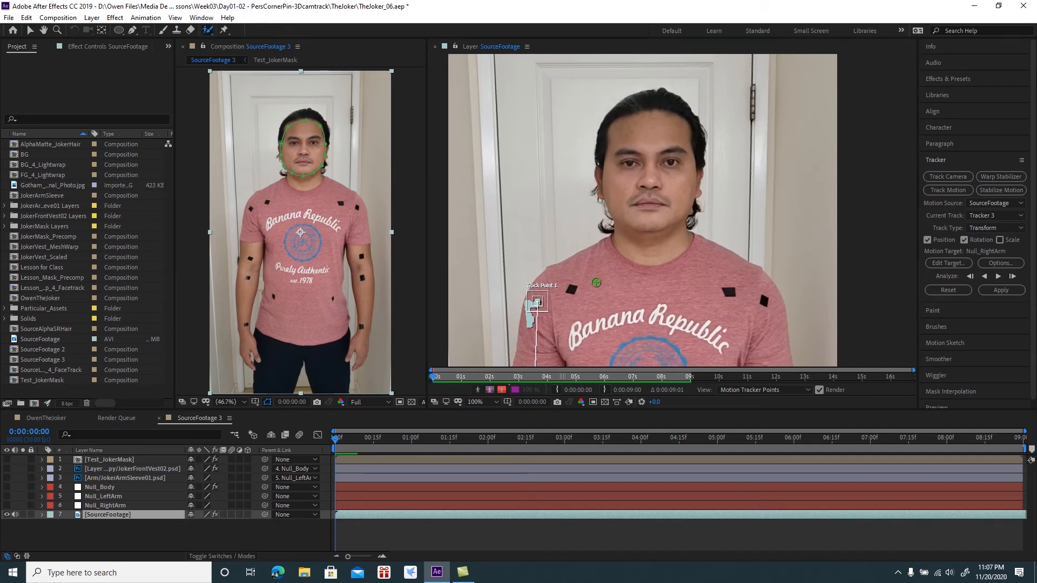
drag(597, 296, 606, 225)
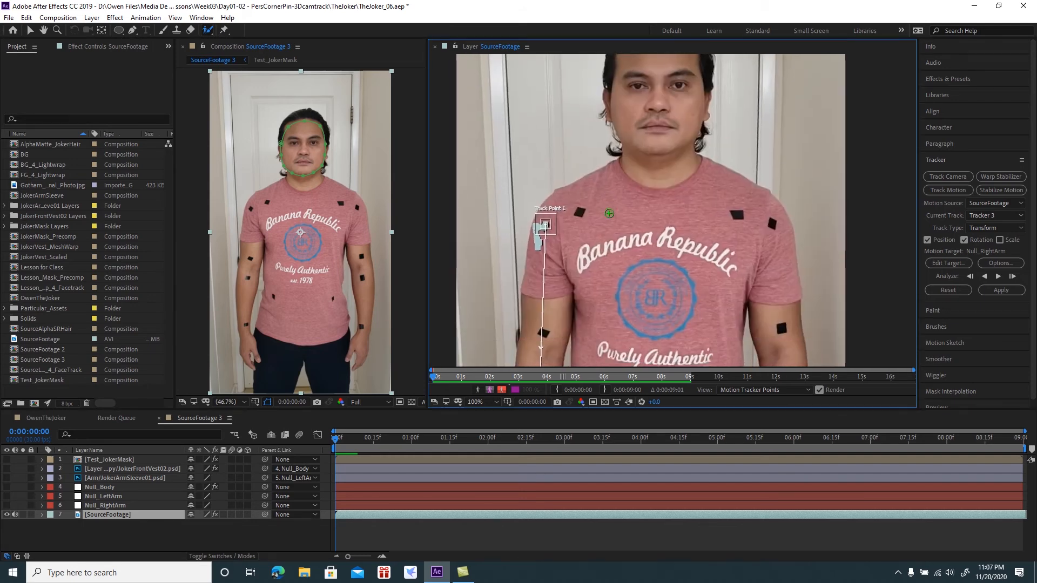
scroll(606, 226, down, 1)
drag(617, 318, 579, 284)
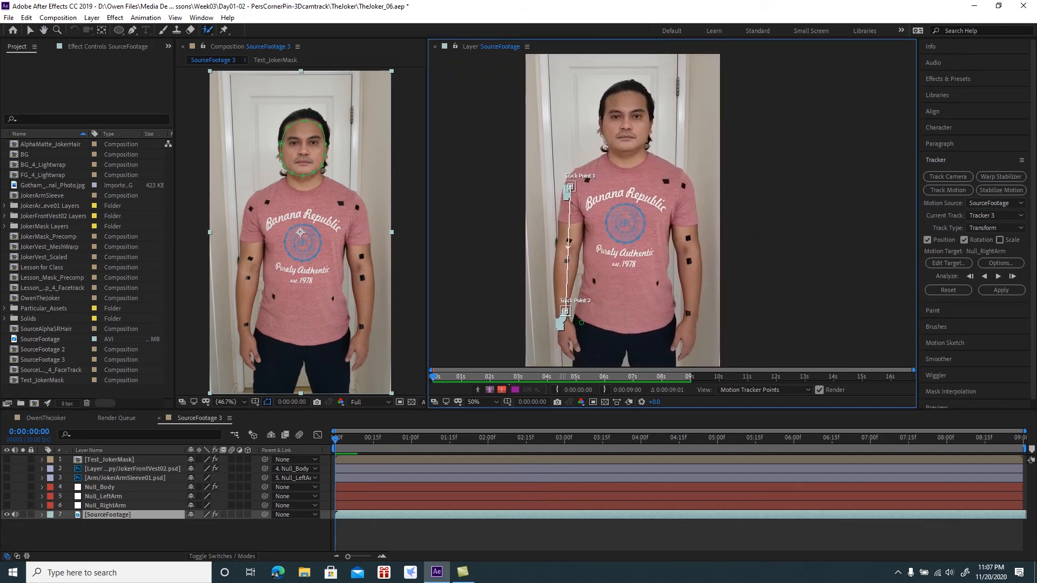
mouse_move(577, 339)
mouse_down()
mouse_move(565, 272)
mouse_move(571, 192)
mouse_up()
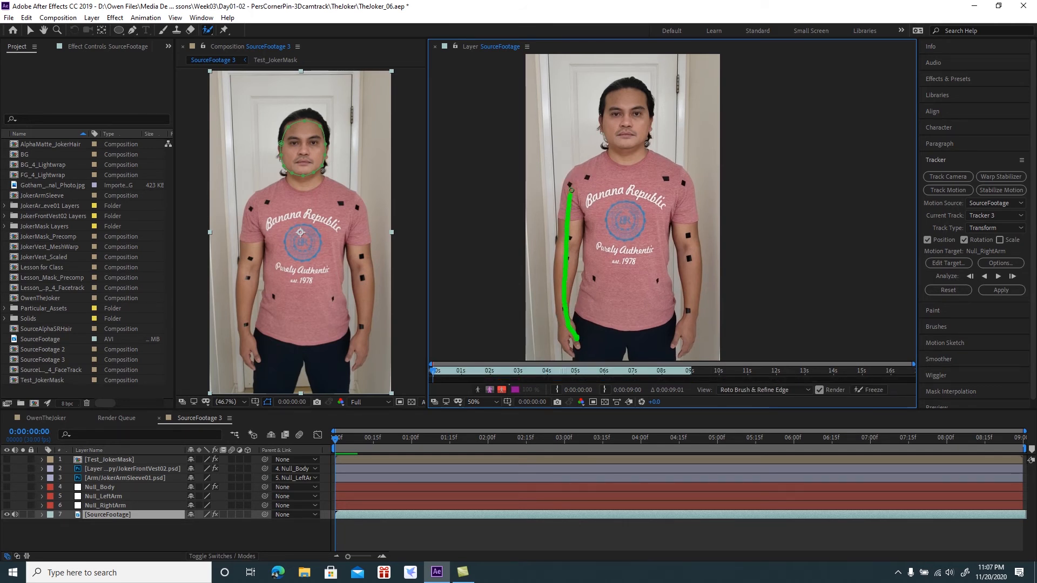
mouse_move(617, 85)
mouse_down()
mouse_move(647, 101)
mouse_move(648, 157)
mouse_move(678, 173)
mouse_up()
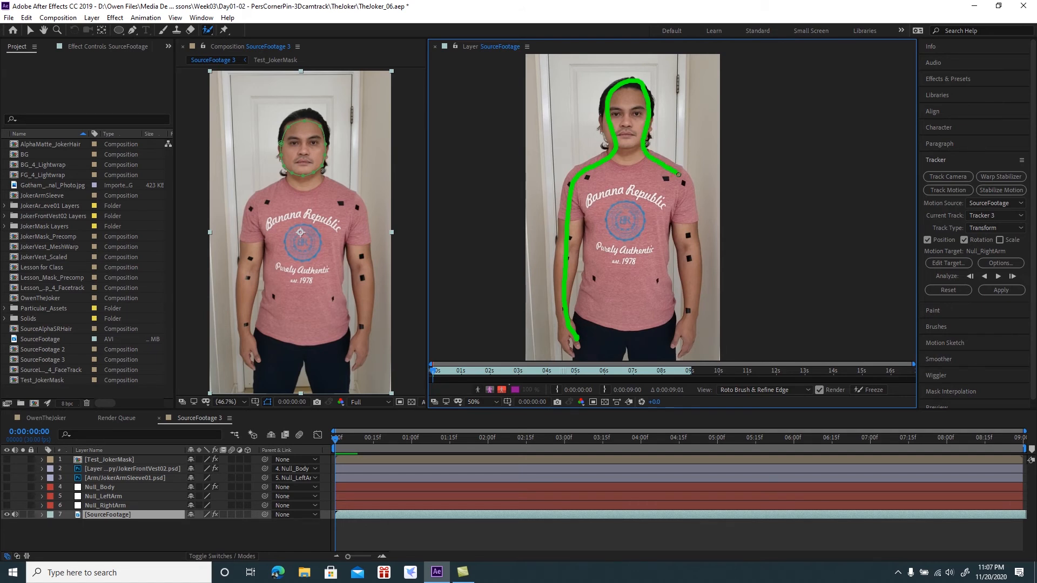
drag(696, 303, 689, 335)
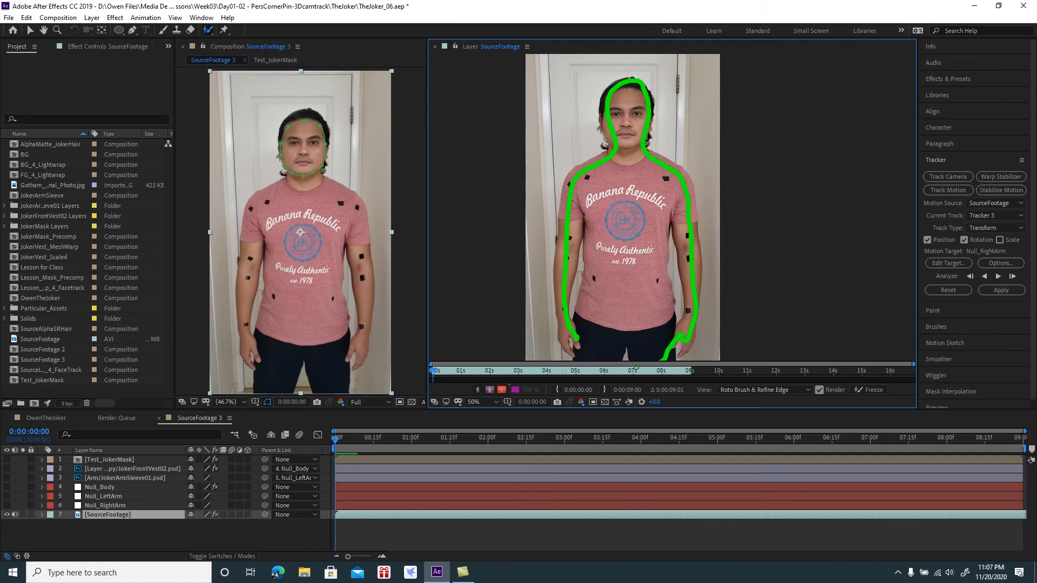
drag(579, 344, 578, 340)
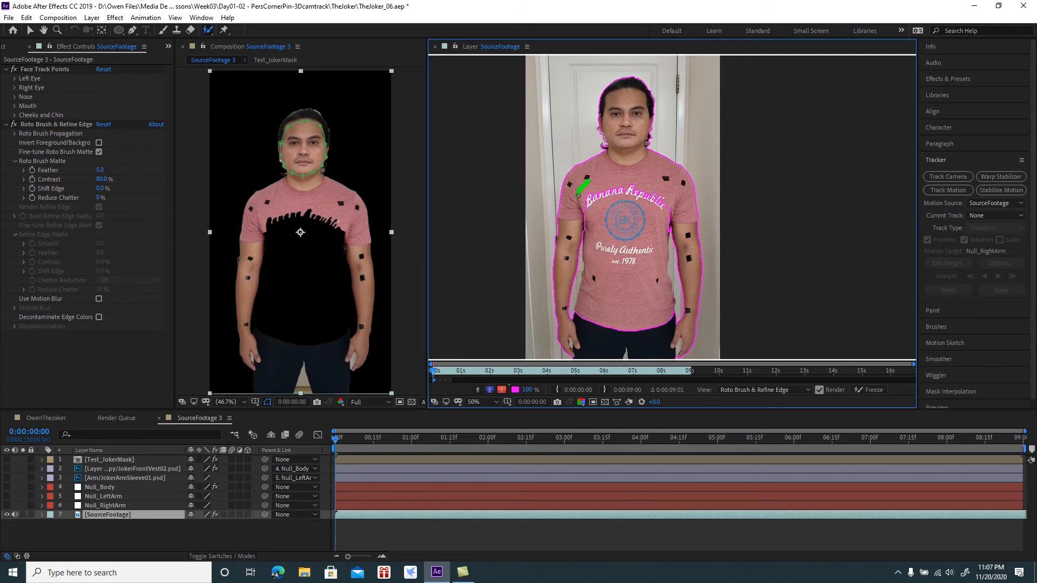
- Add the shirt's torso to the Roto Brush foreground with a stroke looping around its sides, hem and chest
mouse_move(582, 303)
mouse_down()
mouse_move(586, 330)
mouse_move(670, 323)
mouse_up()
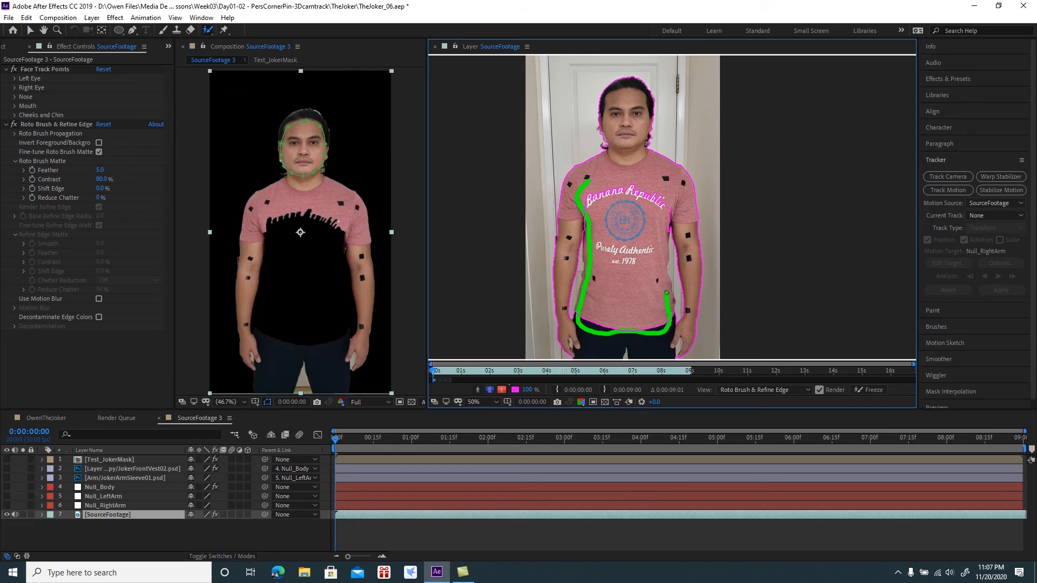
mouse_move(669, 220)
mouse_down()
mouse_move(659, 182)
mouse_move(603, 189)
mouse_up()
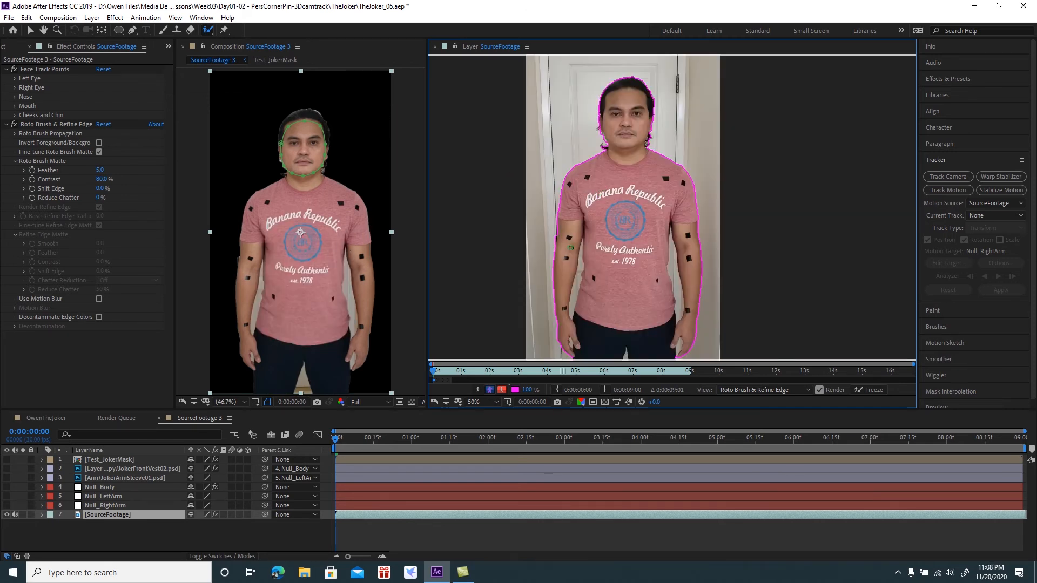
drag(278, 274, 286, 193)
drag(550, 227, 553, 195)
scroll(554, 195, up, 2)
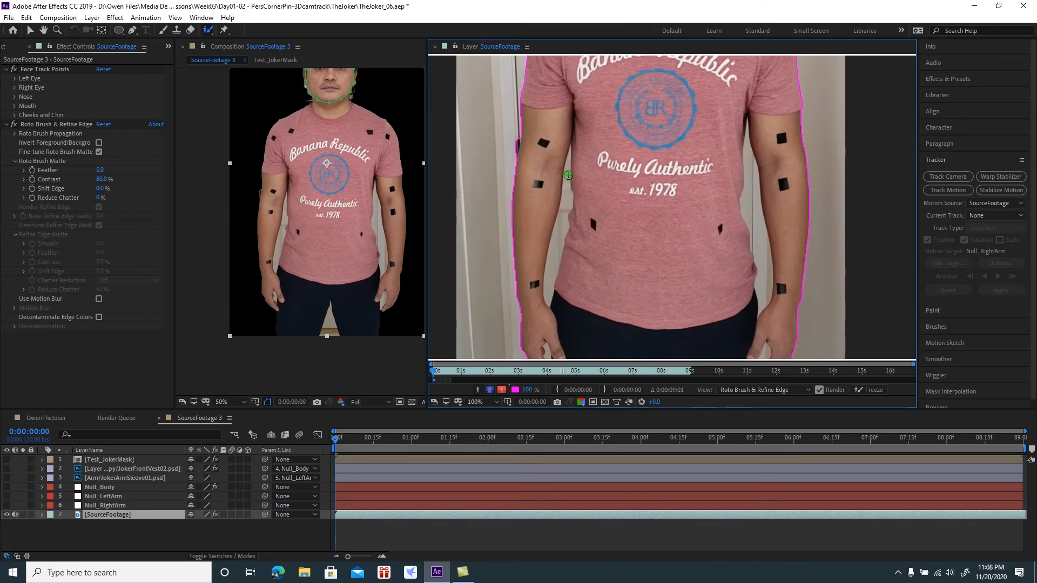
click(937, 327)
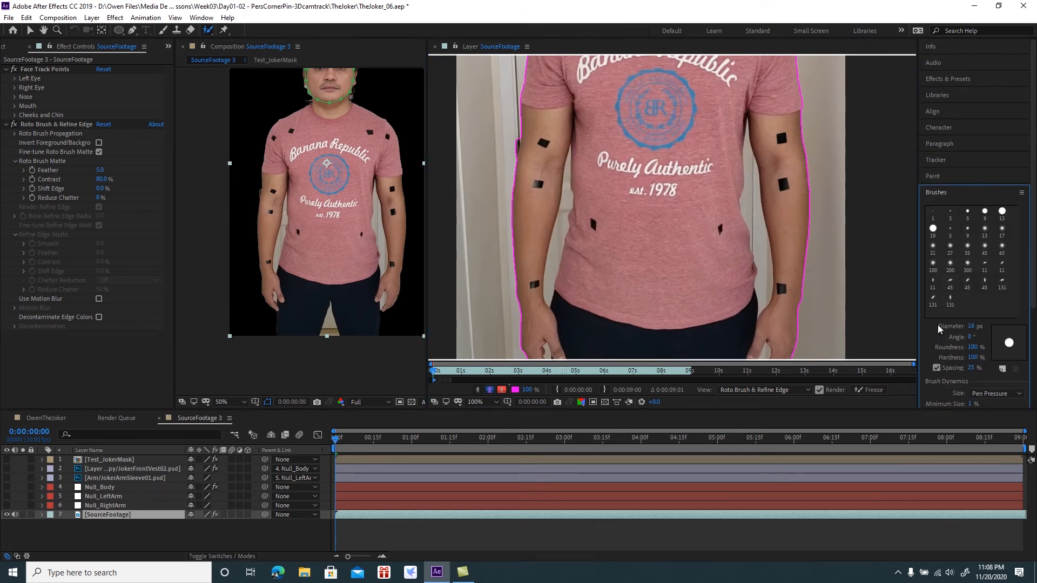
click(936, 193)
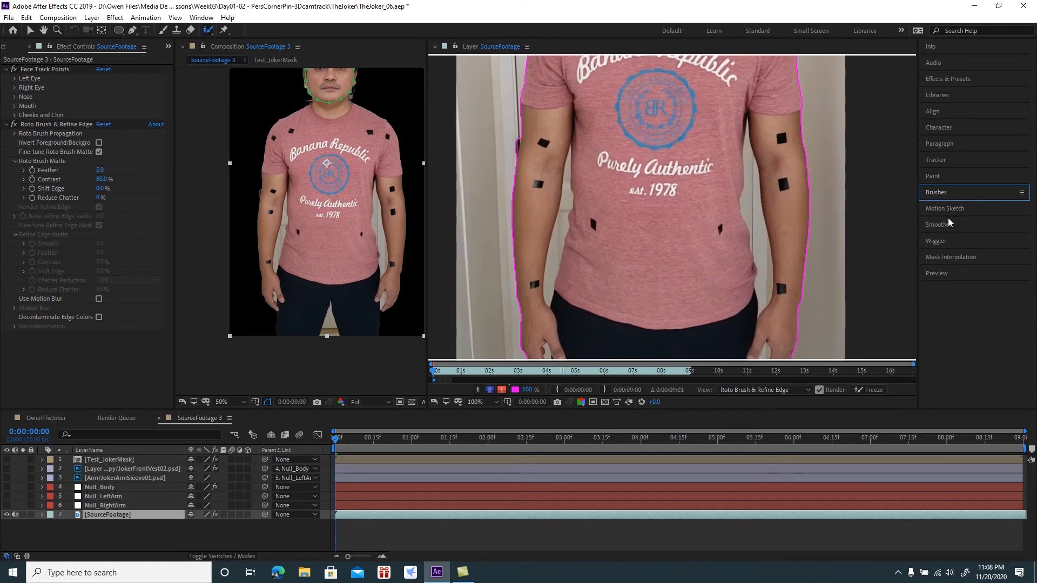
click(933, 182)
click(936, 178)
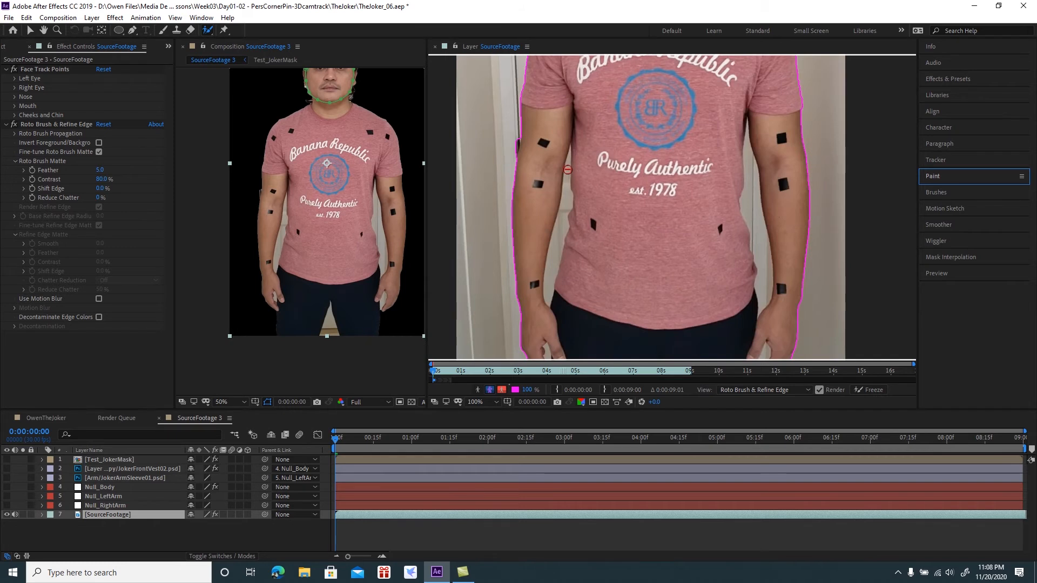
- Subtract the background gaps between arms and torso, between the legs and inside the hands from the Roto Brush selection
drag(568, 163, 548, 296)
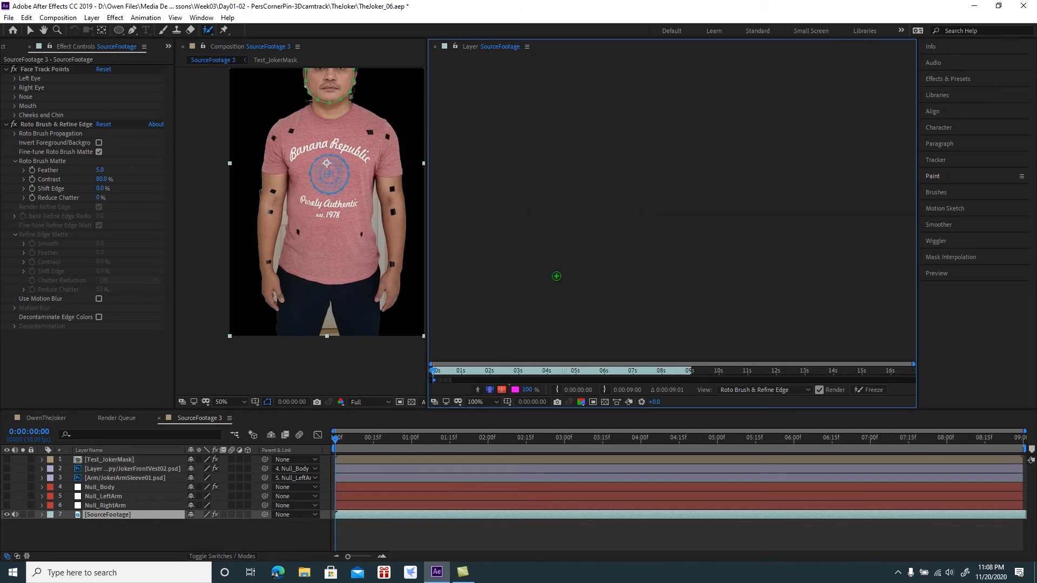
drag(746, 146, 764, 306)
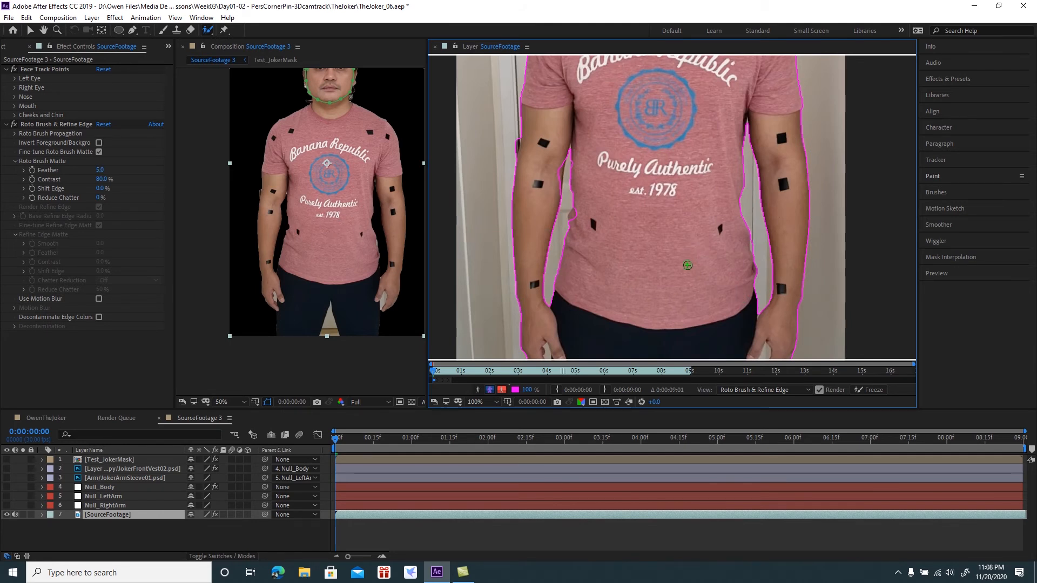
drag(680, 278, 695, 169)
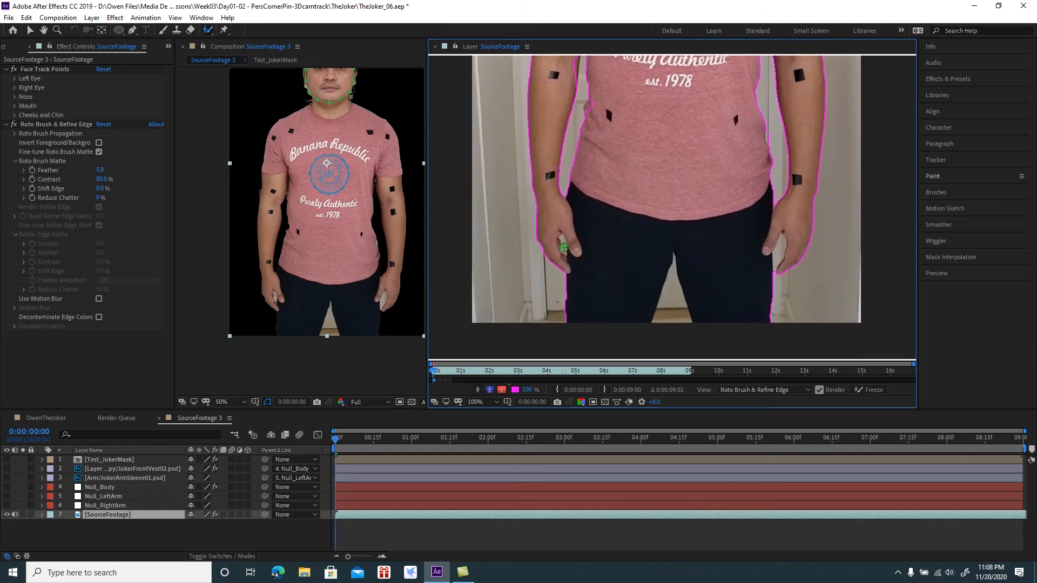
mouse_move(672, 275)
mouse_down()
mouse_move(666, 328)
mouse_move(679, 328)
mouse_move(675, 290)
mouse_up()
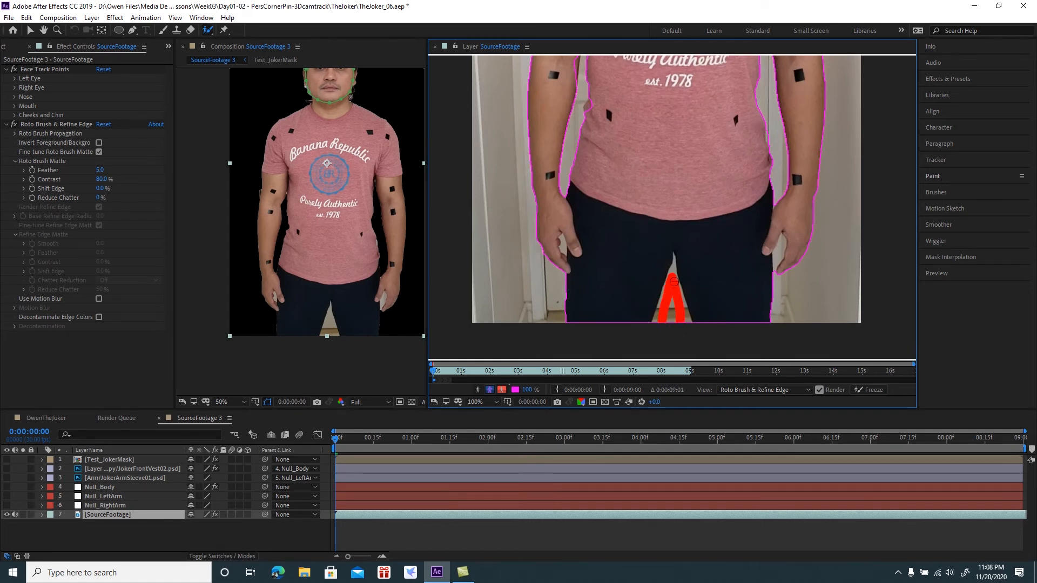
drag(783, 245, 778, 259)
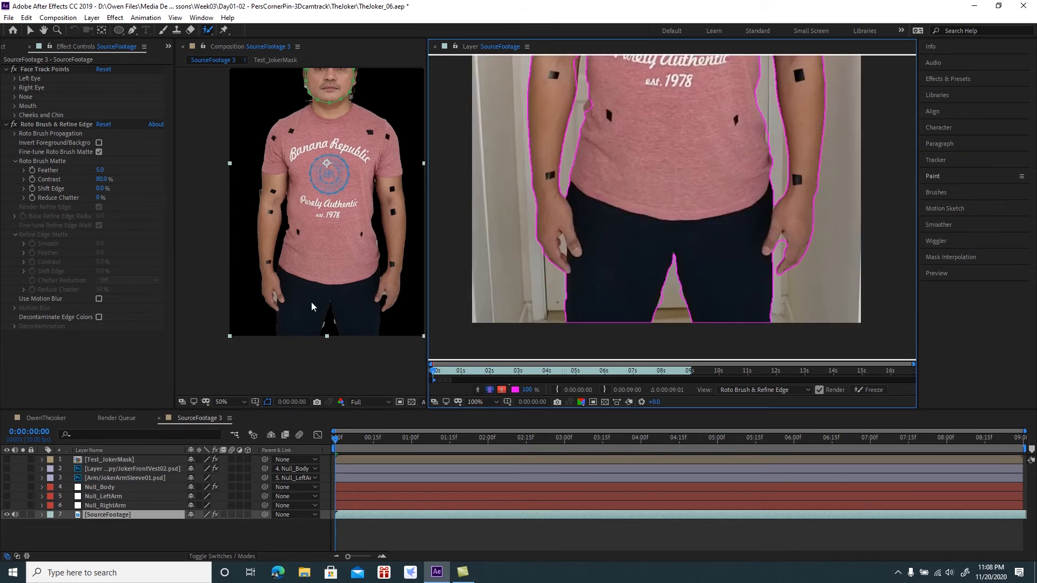
scroll(540, 254, up, 2)
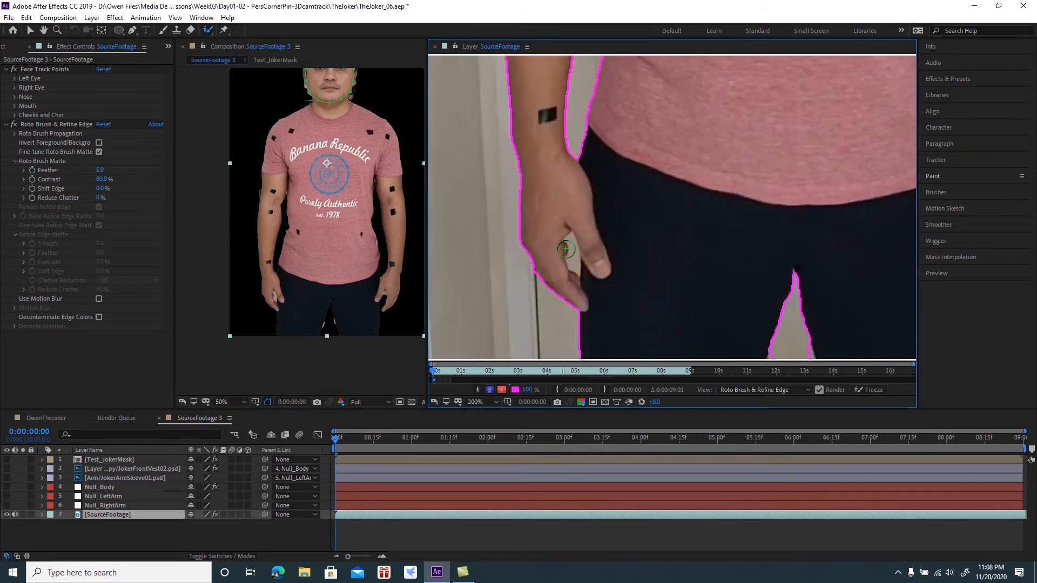
drag(571, 247, 573, 262)
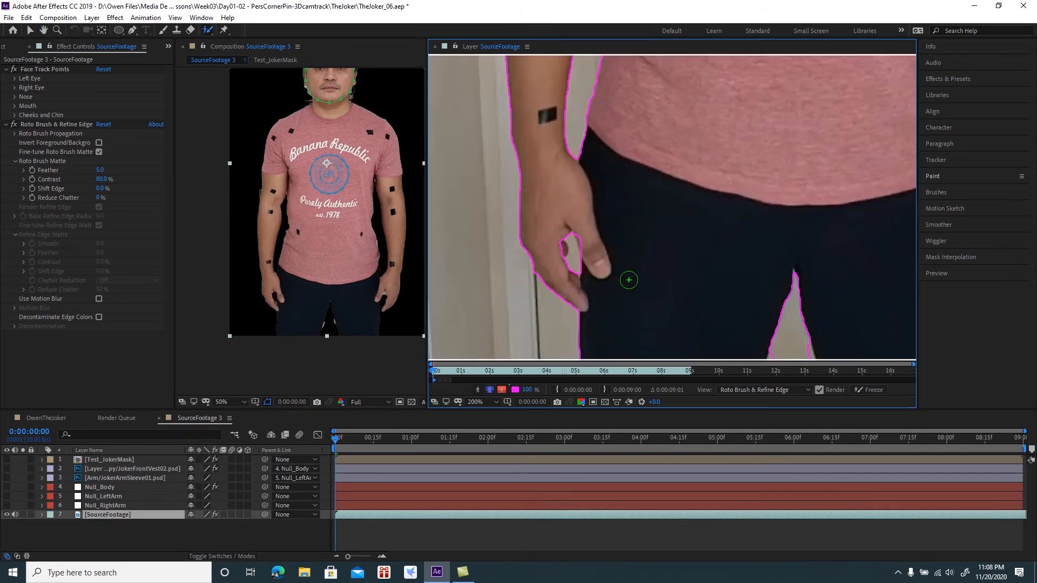
- Check the whole cutout in the composition against the transparency grid, restoring the black background after the check
drag(347, 266, 303, 307)
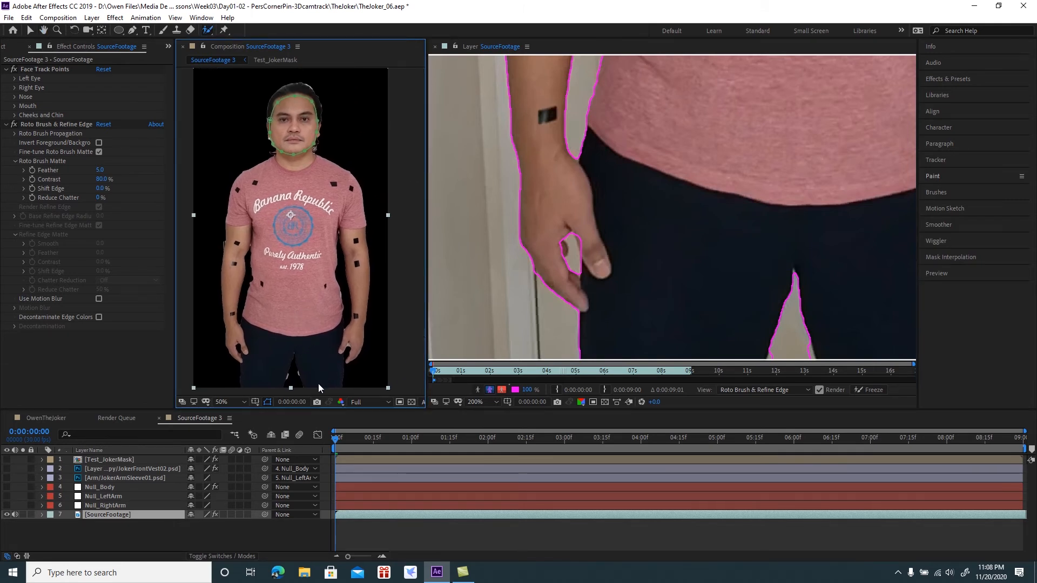
click(411, 402)
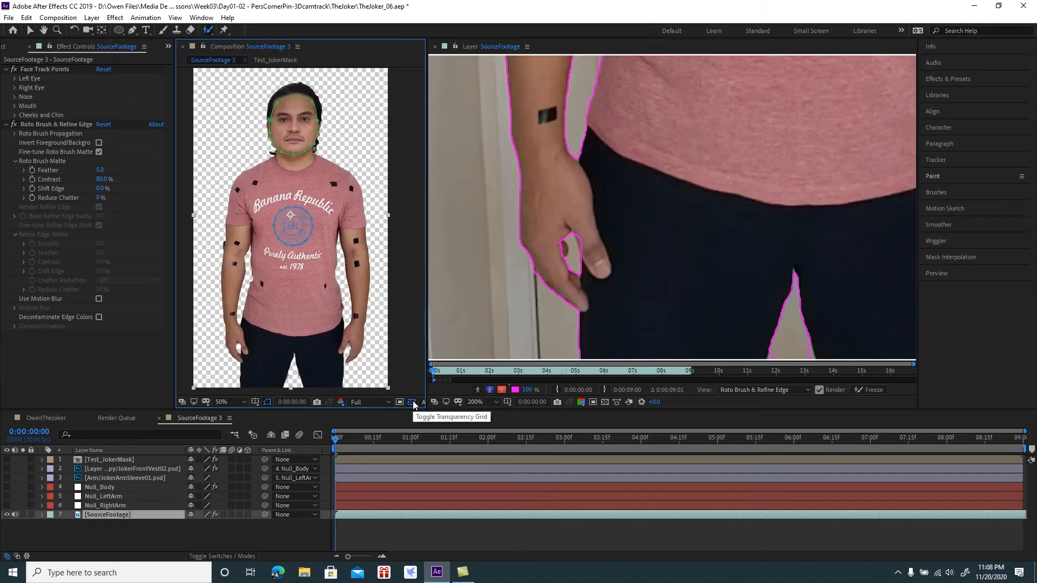
click(412, 402)
- Correct the Roto Brush boundary along the shirt's side and the inner arm on the image-left side
scroll(699, 197, down, 1)
drag(709, 186, 646, 265)
scroll(647, 264, down, 1)
scroll(638, 201, up, 2)
drag(594, 170, 675, 256)
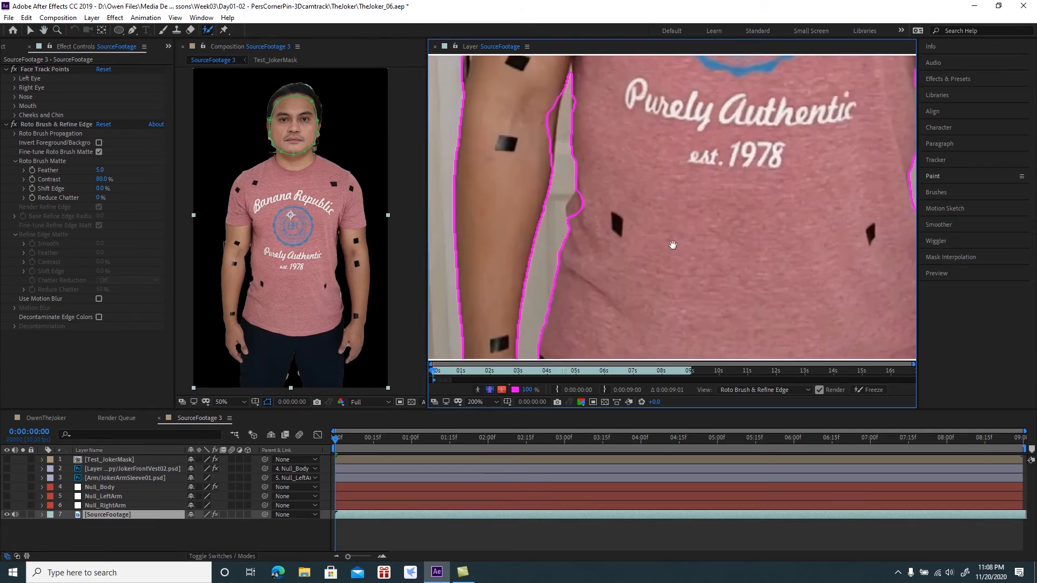
drag(593, 206, 584, 233)
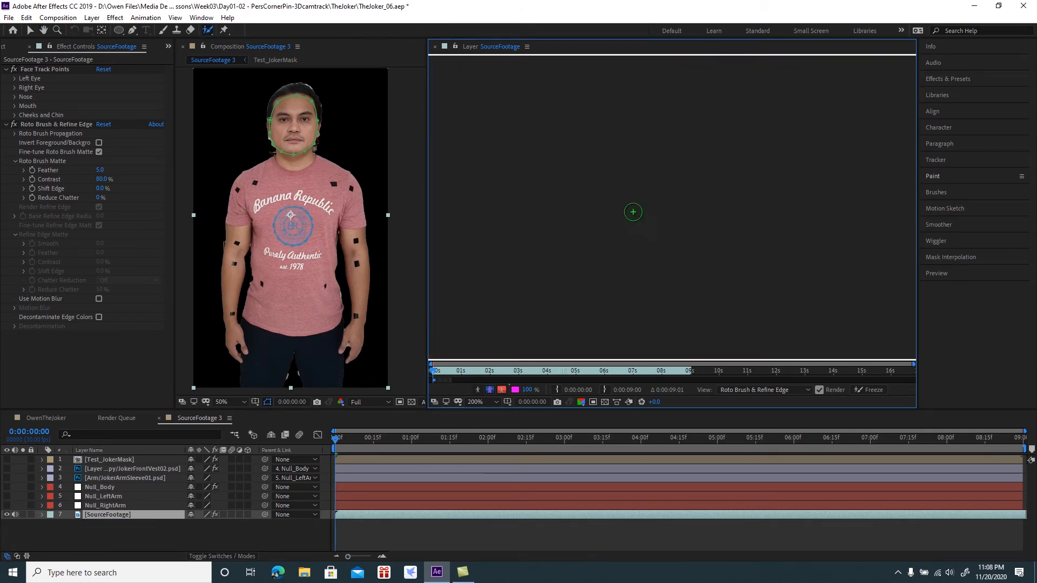
drag(547, 100, 544, 161)
drag(624, 177, 731, 264)
mouse_move(560, 155)
mouse_down()
mouse_move(562, 143)
mouse_move(563, 183)
mouse_up()
scroll(675, 219, down, 1)
drag(712, 230, 610, 218)
scroll(610, 218, down, 1)
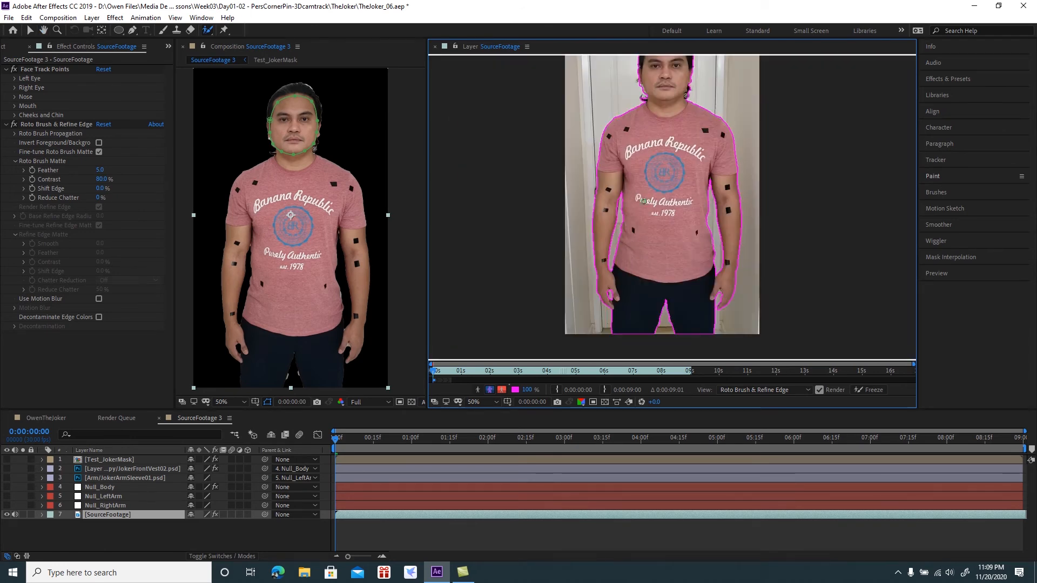
drag(653, 208, 656, 205)
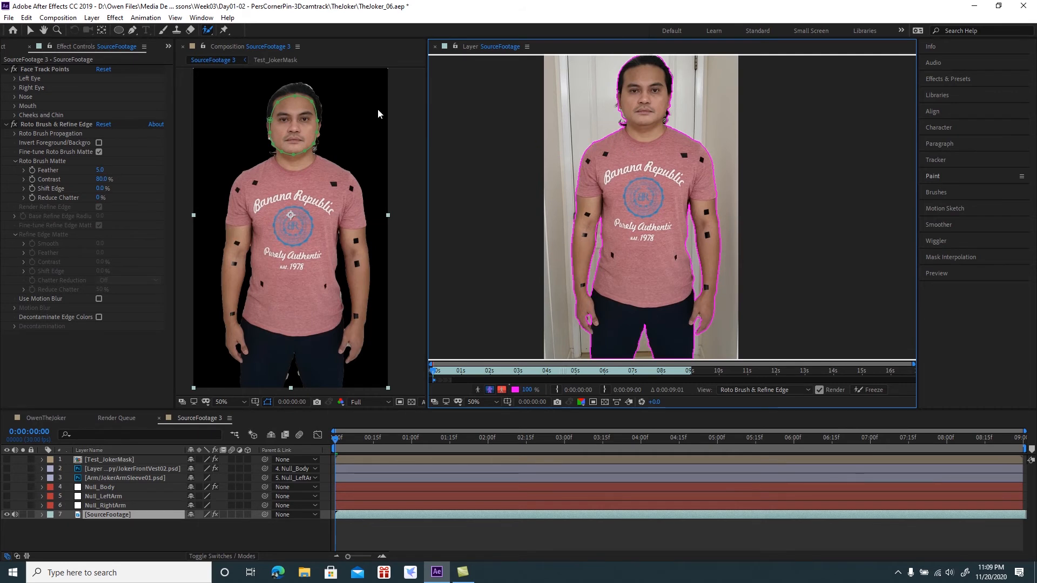
- Paint Refine Edge strokes along the body's outer outline, from the image-left trouser leg up the arm and around to the image-right shoulder
click(211, 34)
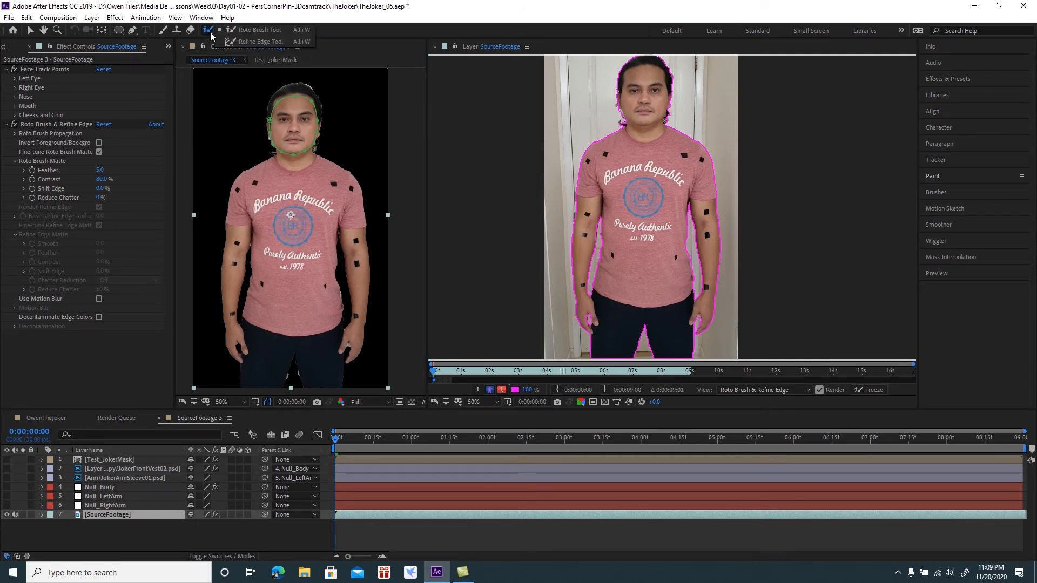
click(266, 42)
scroll(588, 287, up, 2)
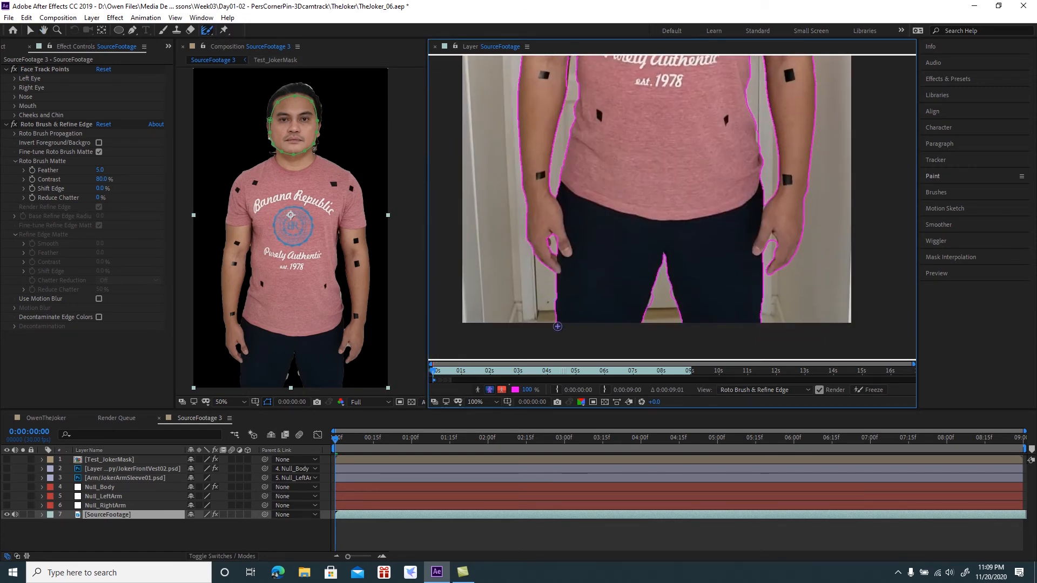
mouse_move(555, 303)
mouse_down()
mouse_move(526, 231)
mouse_move(521, 66)
mouse_up()
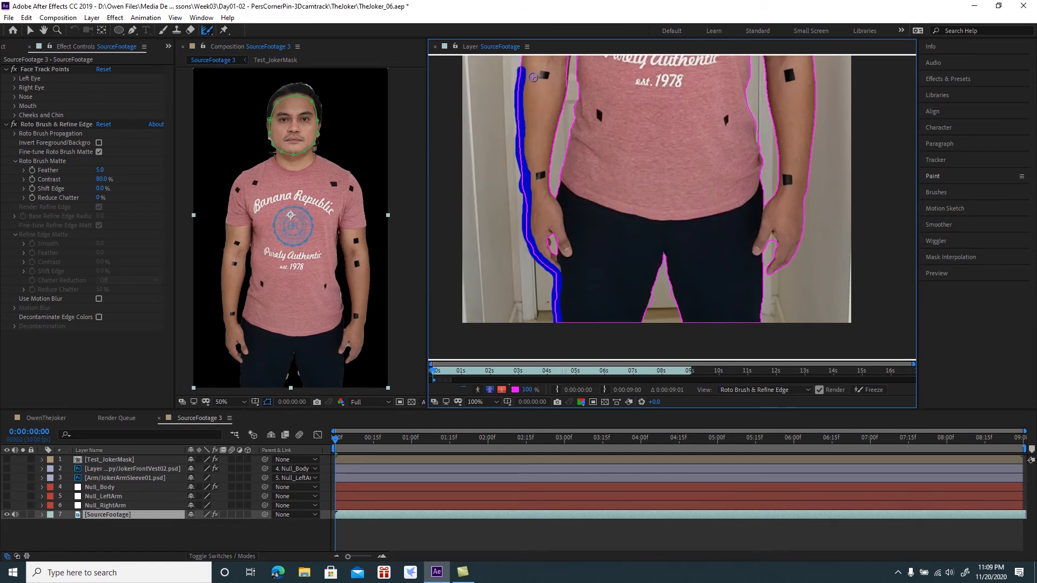
drag(522, 133, 500, 308)
mouse_move(511, 242)
mouse_down()
mouse_move(521, 297)
mouse_move(511, 299)
mouse_move(529, 145)
mouse_move(612, 93)
mouse_move(632, 256)
mouse_up()
scroll(624, 217, up, 1)
mouse_move(581, 200)
mouse_down()
mouse_move(623, 271)
mouse_move(588, 291)
mouse_move(601, 274)
mouse_move(564, 216)
mouse_move(564, 126)
mouse_move(581, 75)
mouse_move(602, 175)
mouse_move(538, 255)
mouse_move(491, 195)
mouse_move(497, 185)
mouse_move(555, 138)
mouse_move(620, 136)
mouse_move(655, 162)
mouse_move(693, 233)
mouse_move(678, 339)
mouse_move(668, 172)
mouse_move(662, 253)
mouse_move(806, 335)
mouse_move(695, 209)
mouse_up()
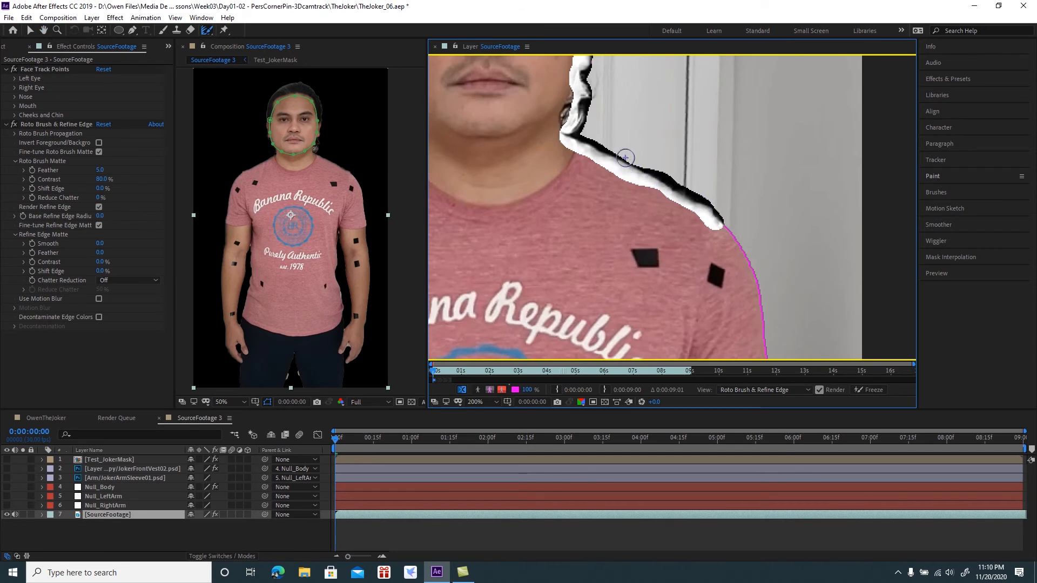
- Touch up the Refine Edge stroke at the image-right shoulder and continue it down the outer arm and hand to the leg
drag(602, 154, 638, 171)
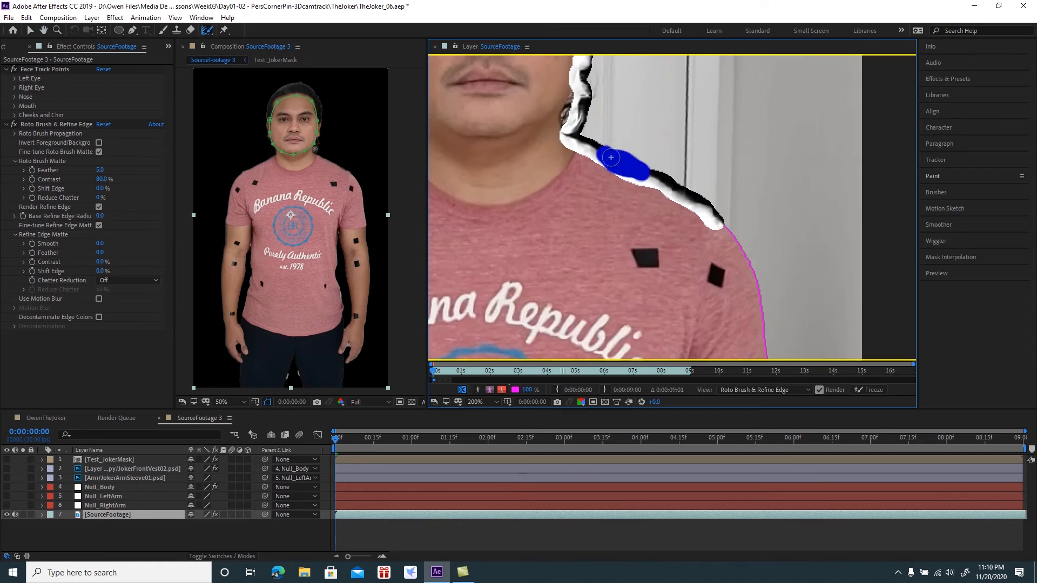
mouse_move(711, 252)
mouse_down()
mouse_move(674, 198)
mouse_move(653, 124)
mouse_move(692, 165)
mouse_up()
mouse_move(696, 190)
mouse_down()
mouse_move(711, 304)
mouse_move(705, 346)
mouse_move(699, 166)
mouse_up()
scroll(701, 199, down, 1)
scroll(697, 143, up, 1)
mouse_move(711, 98)
mouse_down()
mouse_move(726, 351)
mouse_move(729, 189)
mouse_move(741, 137)
mouse_move(723, 318)
mouse_move(708, 352)
mouse_move(740, 152)
mouse_move(754, 179)
mouse_move(733, 234)
mouse_move(694, 261)
mouse_move(708, 217)
mouse_move(703, 183)
mouse_move(676, 220)
mouse_move(674, 356)
mouse_up()
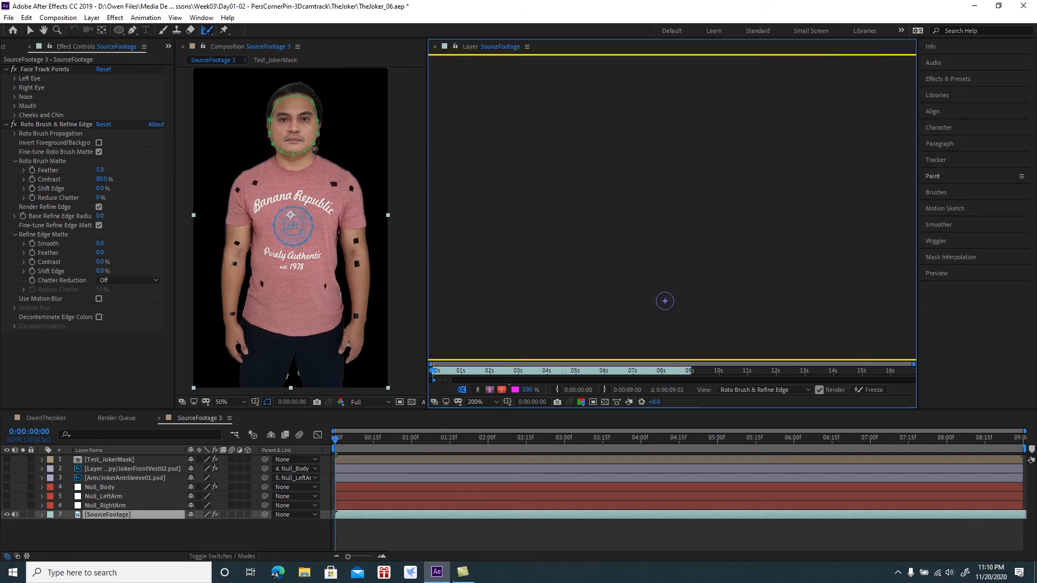
scroll(621, 270, down, 4)
key(alt+w)
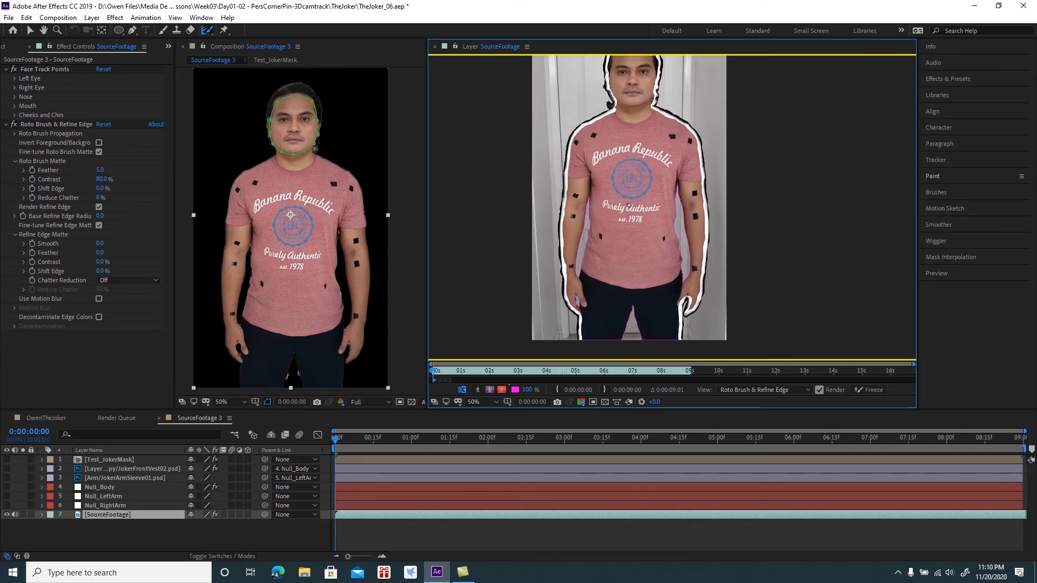
drag(620, 195, 635, 222)
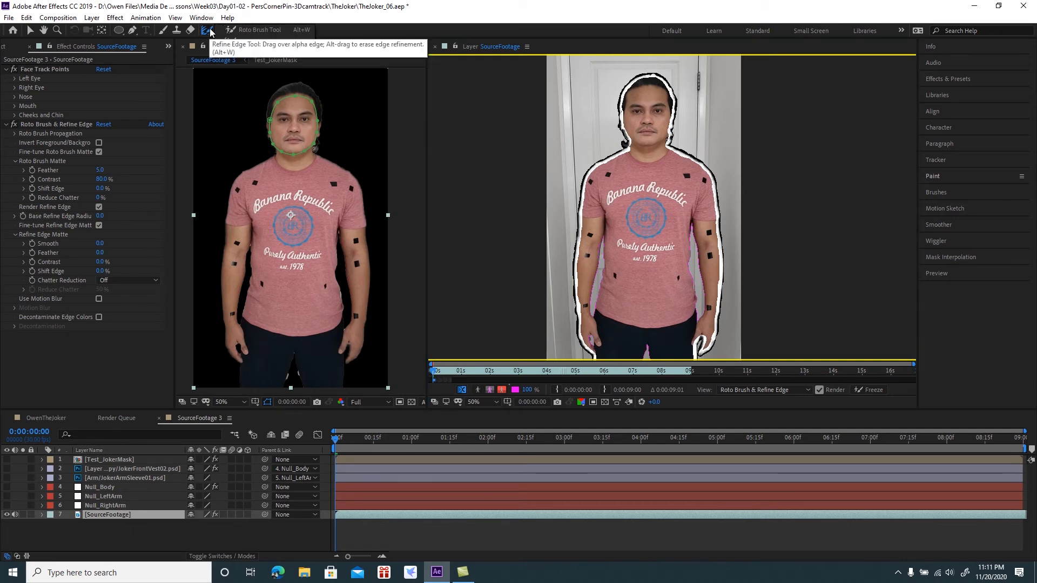
- Show all the Joker costume, mask and null layers in the composition and close SourceFootage's Layer view
click(30, 30)
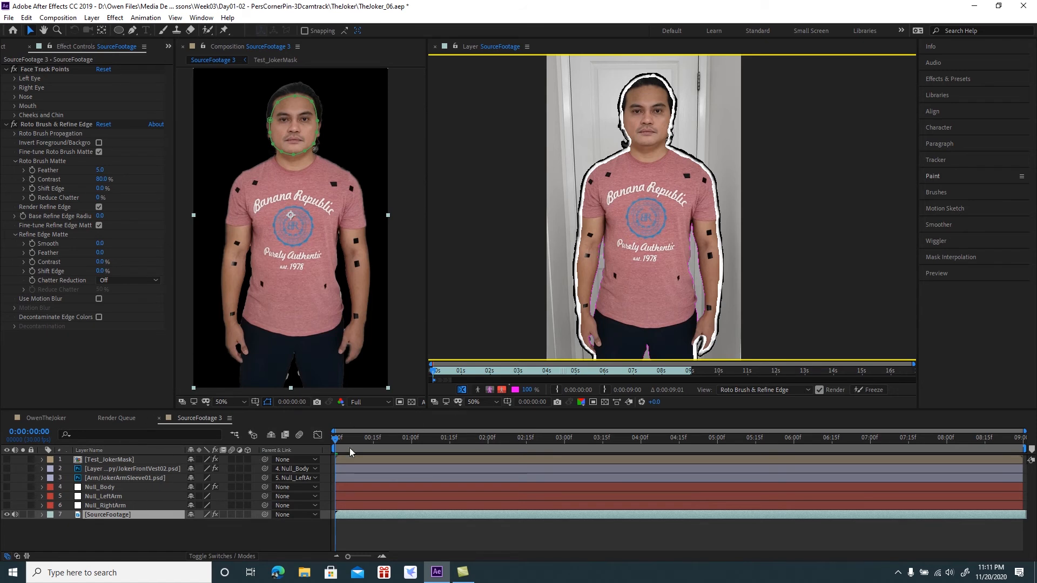
drag(7, 505, 7, 459)
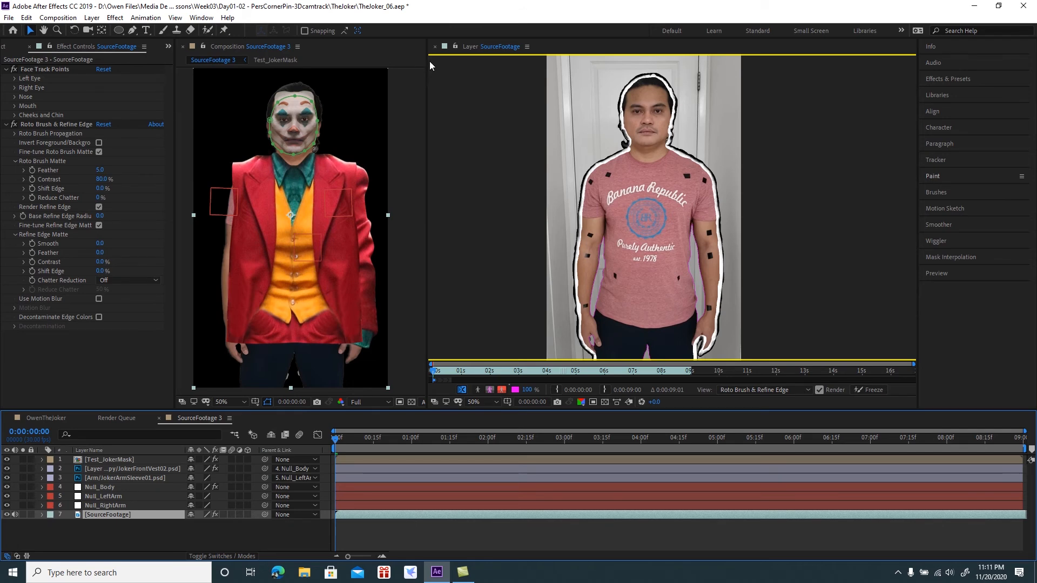
click(435, 49)
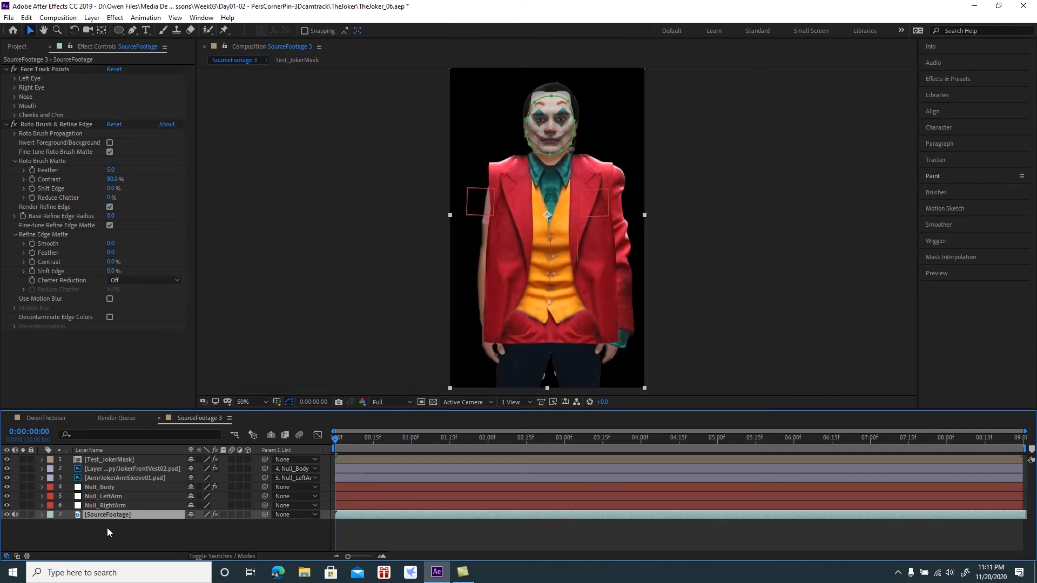
- Add the JokerArmSleeve composition to SourceFootage 3 as a layer directly above Null_Body
click(17, 48)
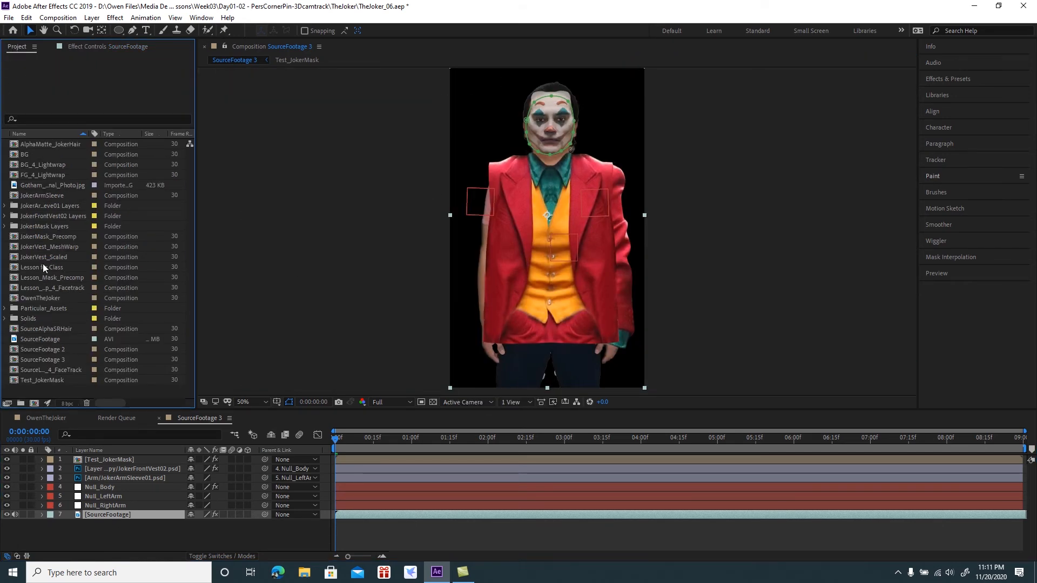
click(31, 195)
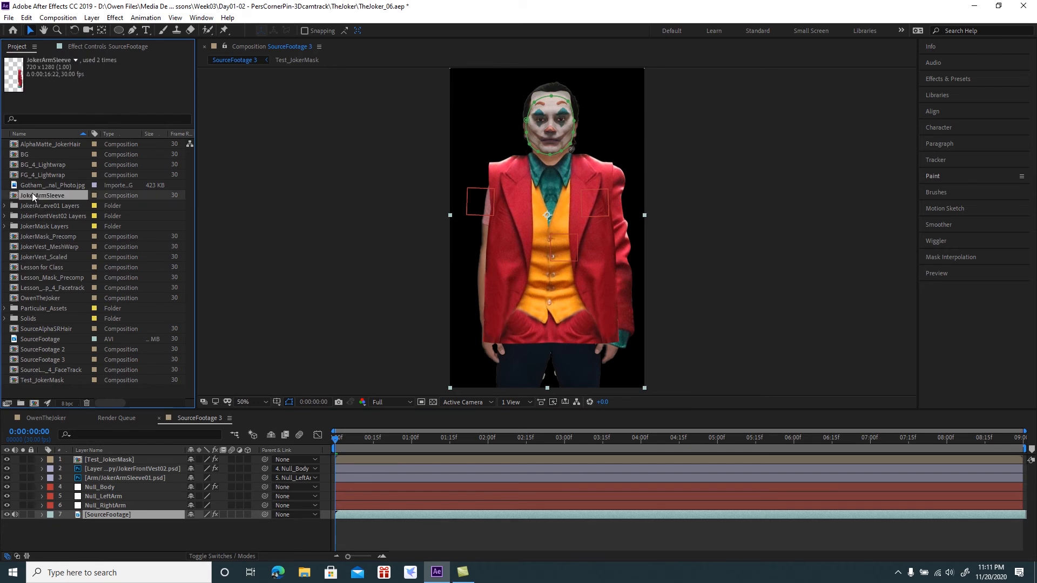
drag(24, 195, 72, 482)
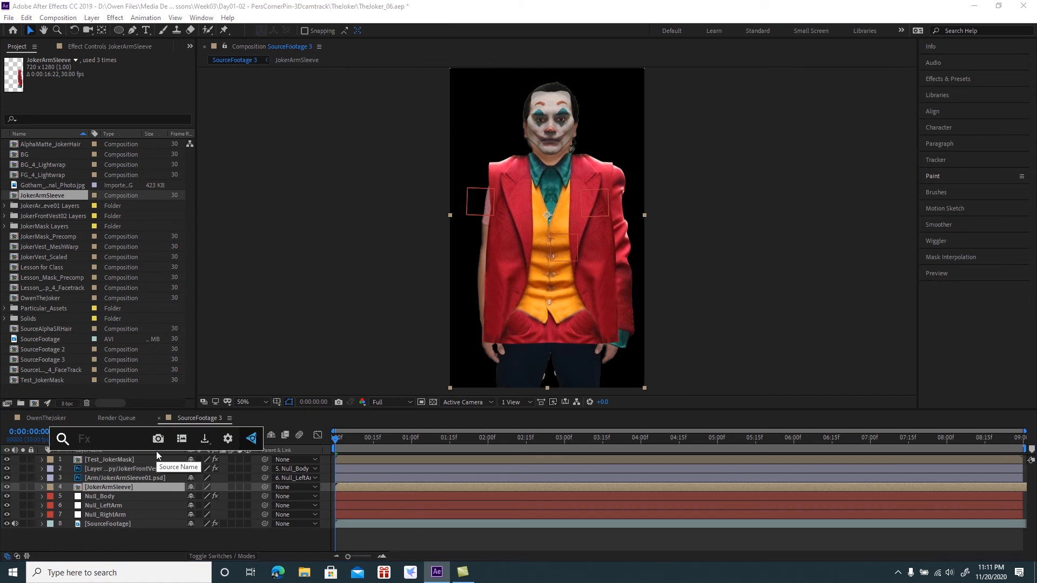
- Try to mirror the JokerArmSleeve layer with the Mirror effect at a 180° reflection angle, soloing the layer to inspect it
key(ctrl+space)
text(mir)
click(118, 458)
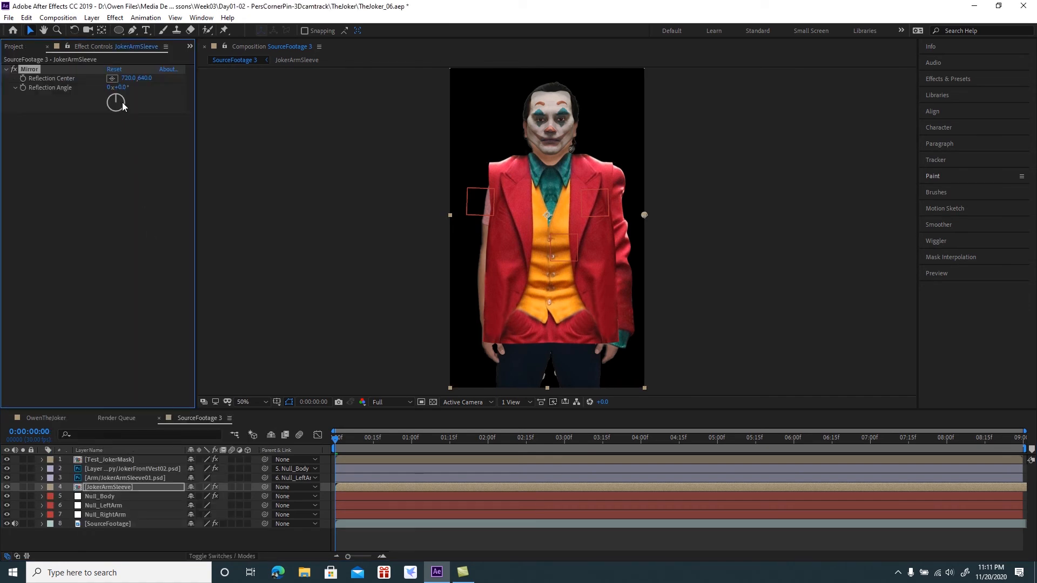
mouse_move(122, 102)
mouse_down()
mouse_move(98, 99)
mouse_move(118, 109)
mouse_up()
text(180)
click(23, 486)
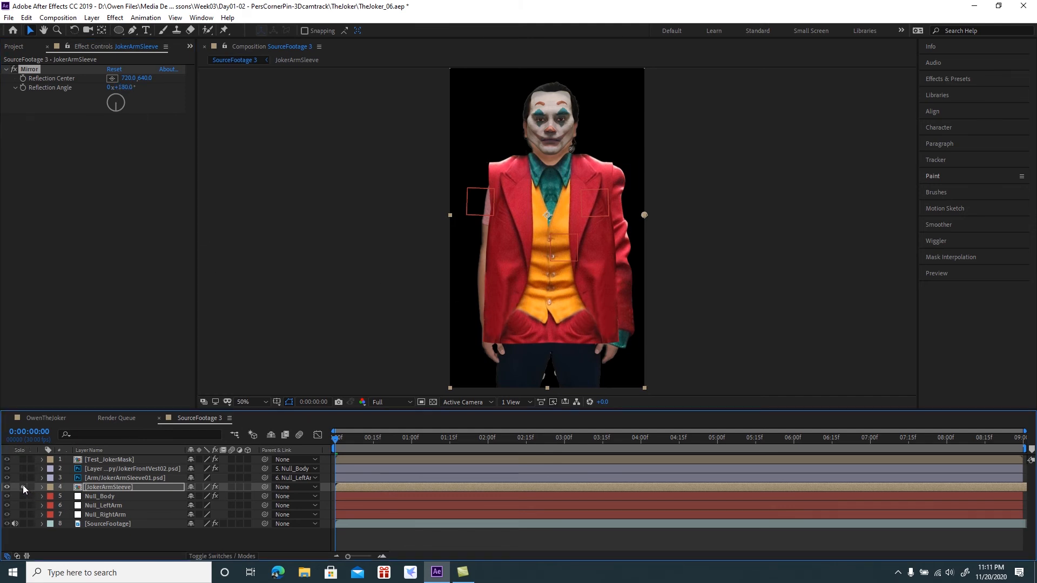
drag(535, 303, 474, 315)
key(ctrl+z)
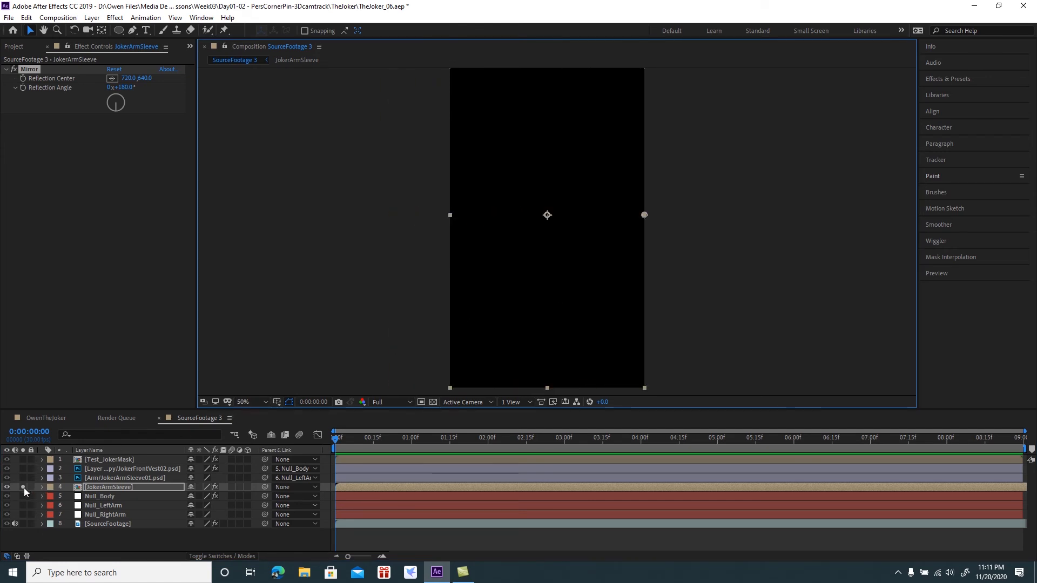
click(24, 488)
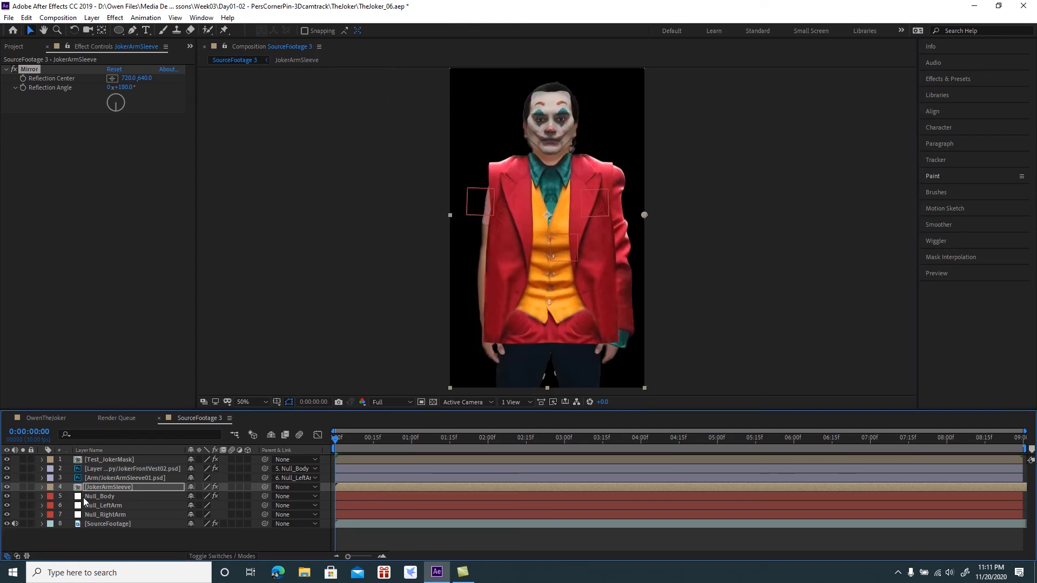
- Remove the Mirror effect from the JokerArmSleeve layer
click(82, 196)
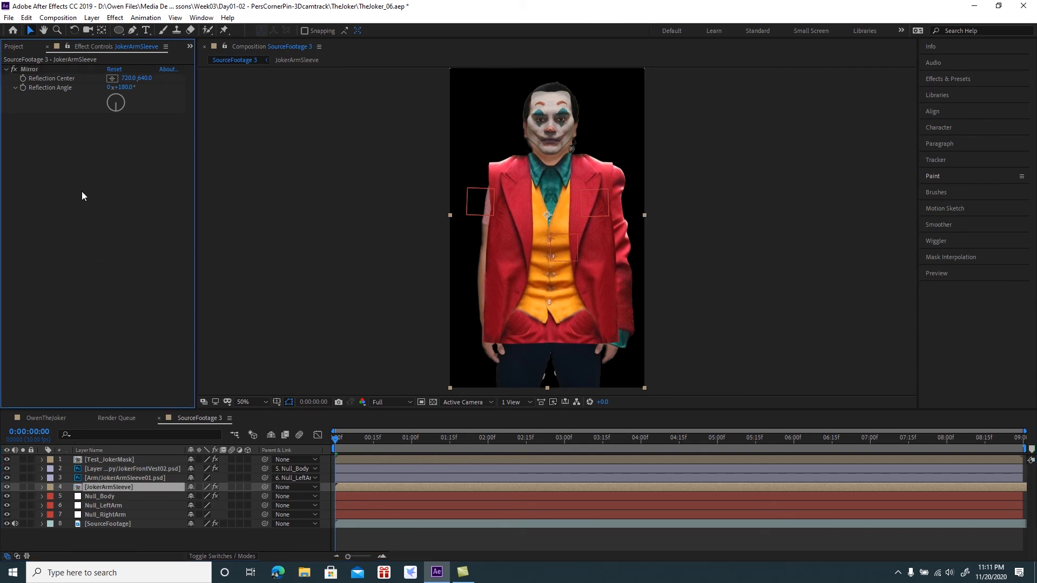
click(35, 72)
key(Delete)
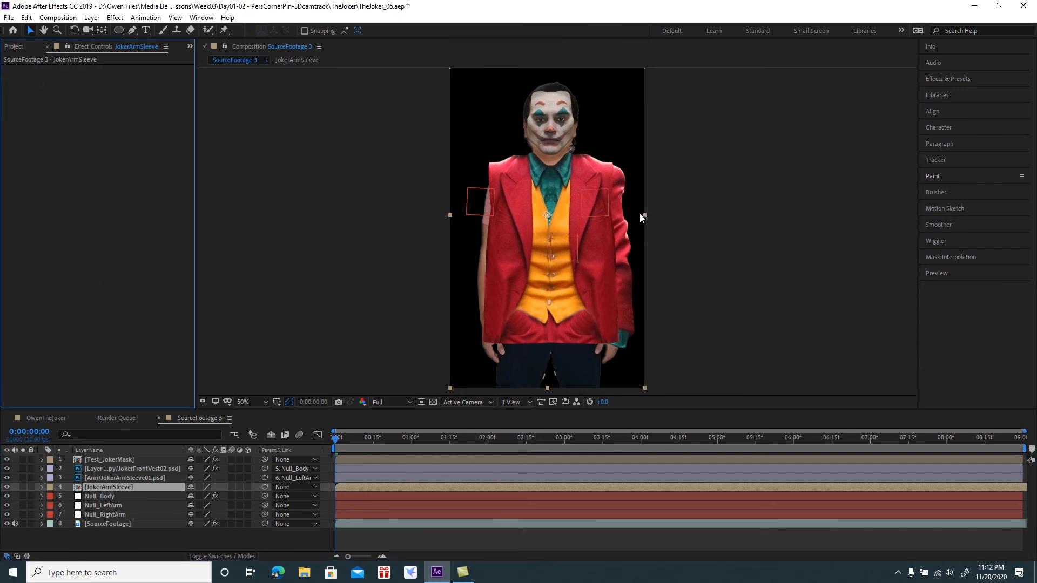
- Flip the JokerArmSleeve layer horizontally so the sleeve covers the bare image-left arm, and parent it to Null_RightArm
click(549, 217)
drag(469, 235, 461, 235)
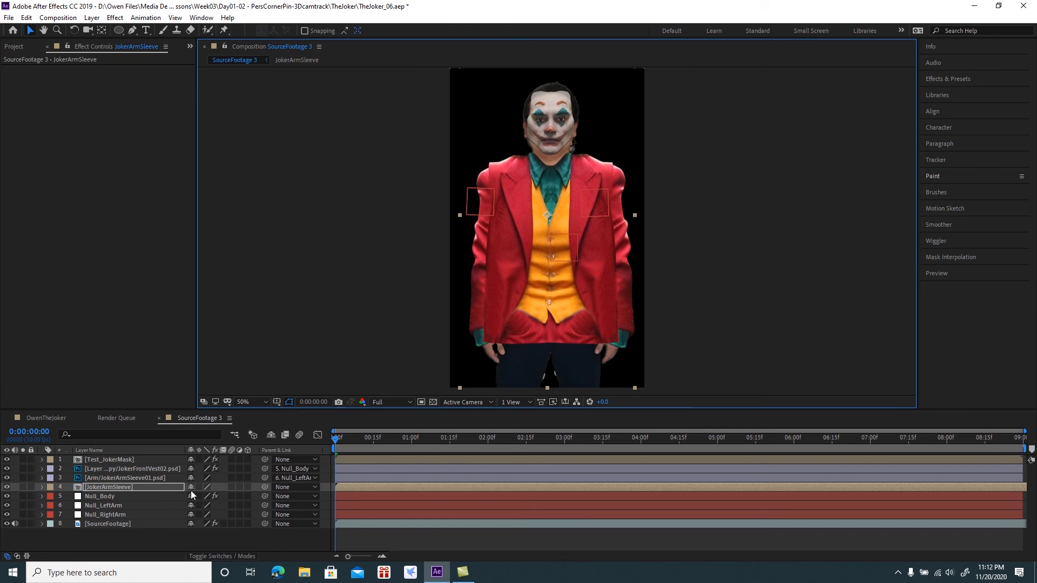
drag(264, 486, 138, 514)
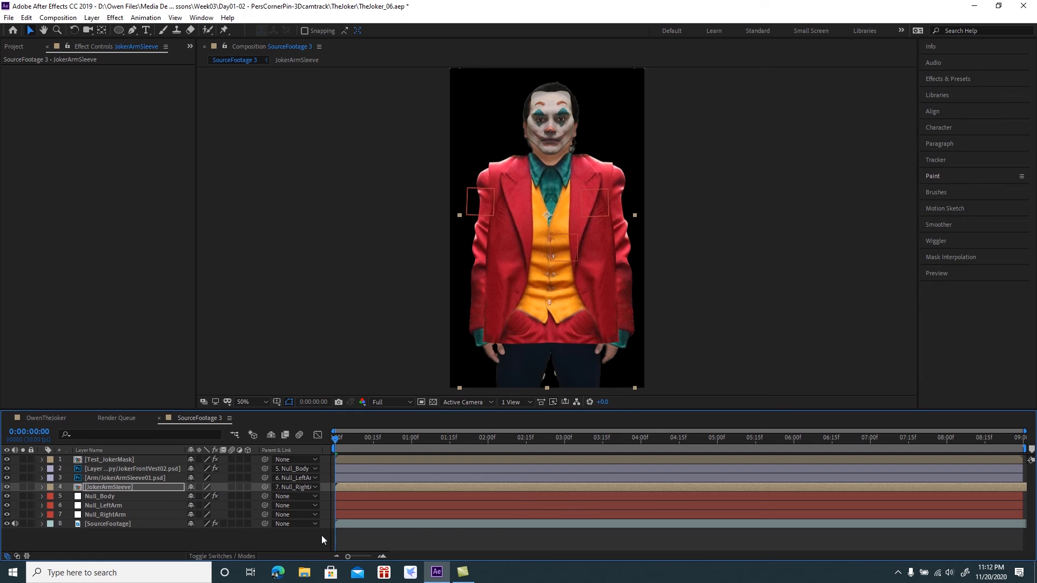
- Scrub through the opening of the composition to check how the costume follows the body, returning to the first frame
click(349, 534)
drag(336, 438, 346, 438)
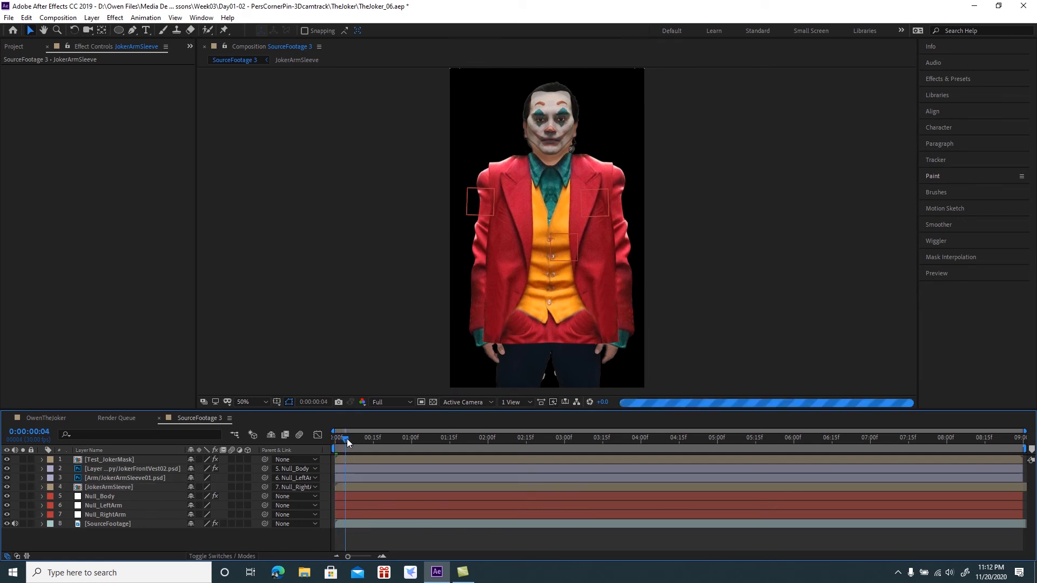
click(387, 439)
drag(400, 438, 335, 447)
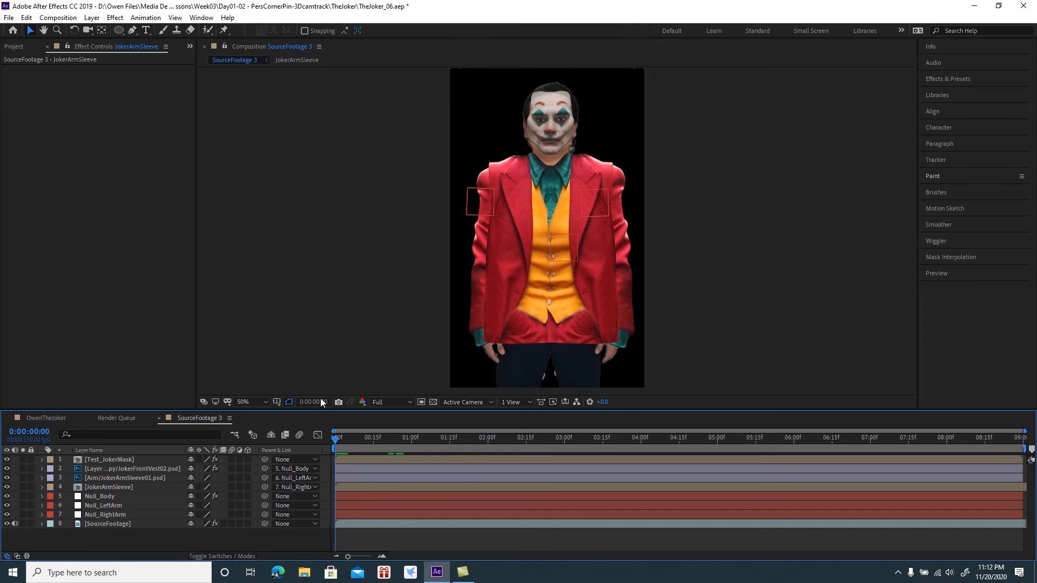
- Solo SourceFootage, collapse its existing effects and apply the Set Channels effect to it
click(23, 523)
scroll(551, 149, up, 4)
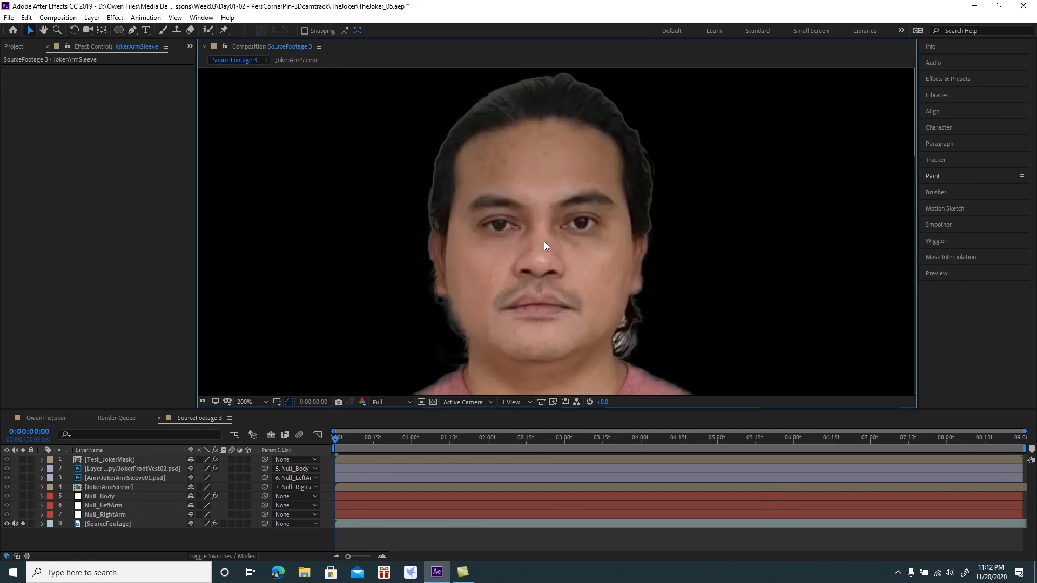
drag(542, 263, 543, 249)
click(111, 523)
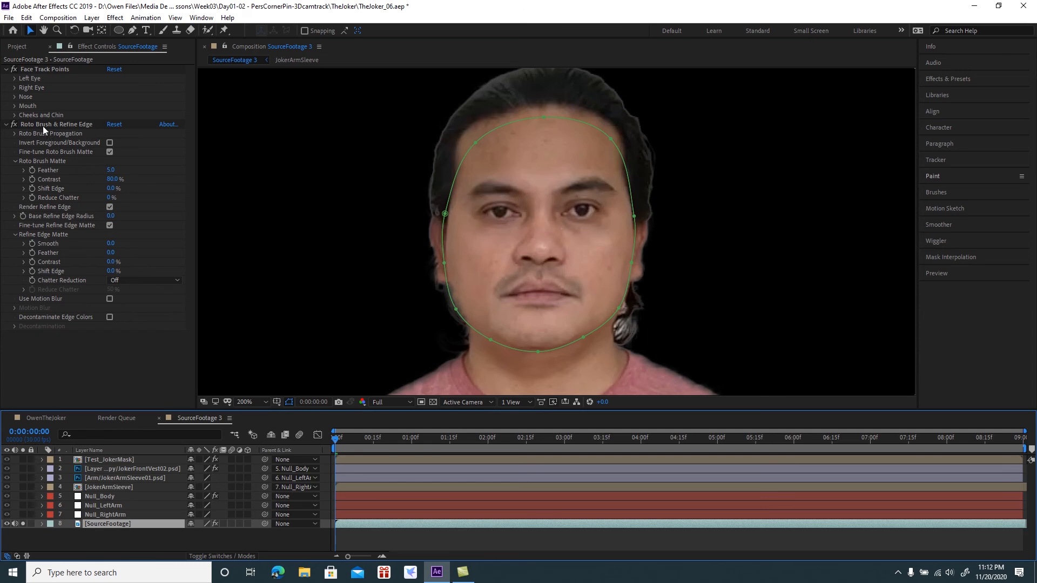
click(6, 124)
click(6, 70)
click(115, 18)
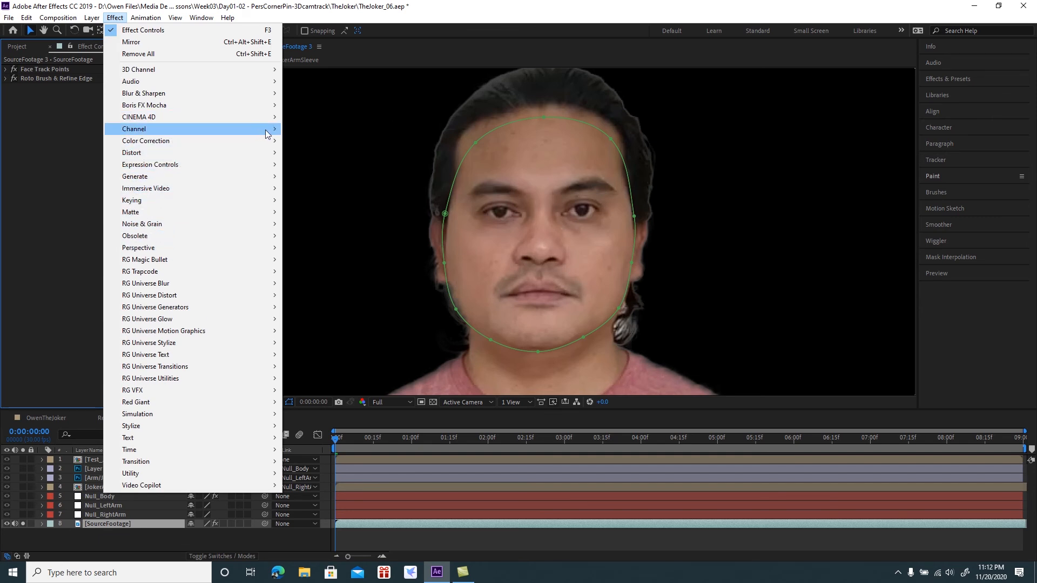
mouse_move(265, 131)
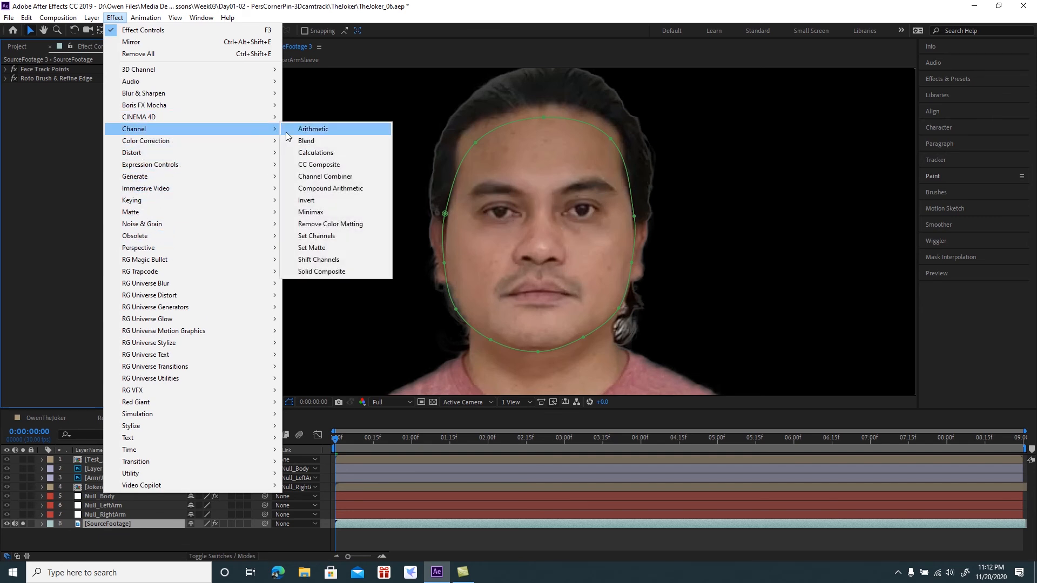
click(323, 238)
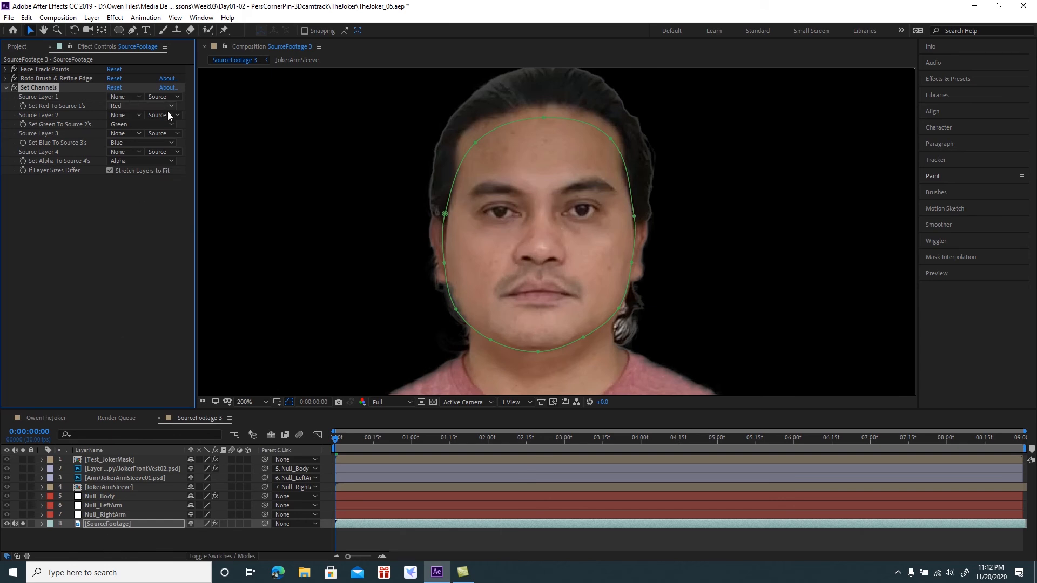
- Inspect the face in the red, green and blue channels separately, comparing red once more before restoring the RGB view
click(361, 402)
click(378, 430)
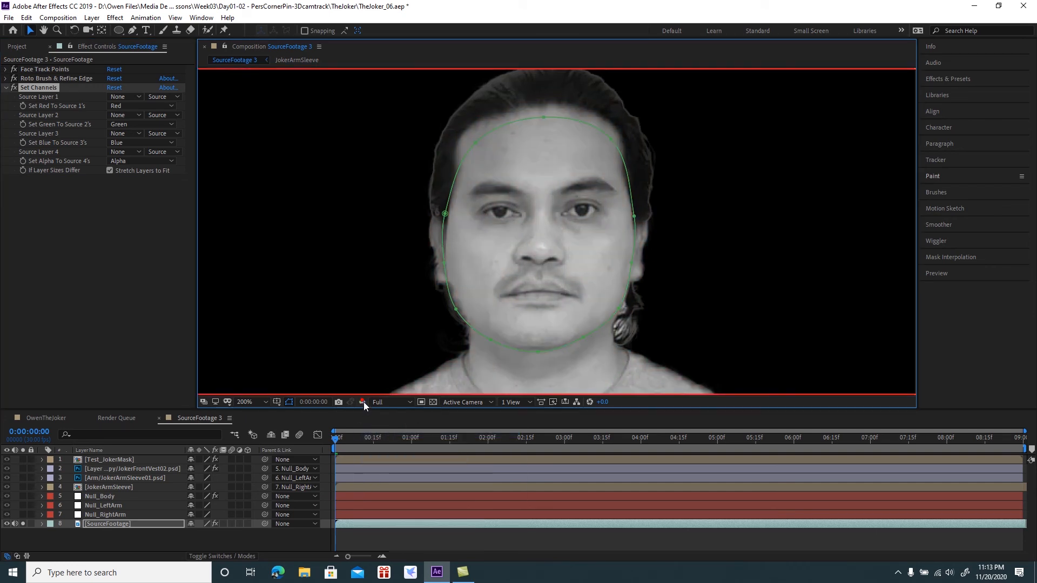
click(362, 401)
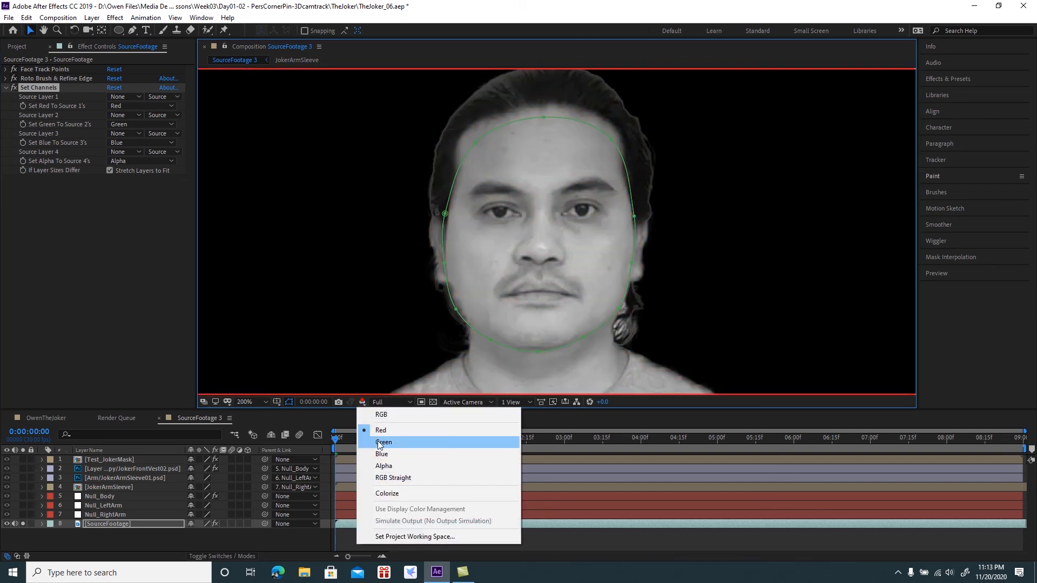
click(380, 443)
click(363, 402)
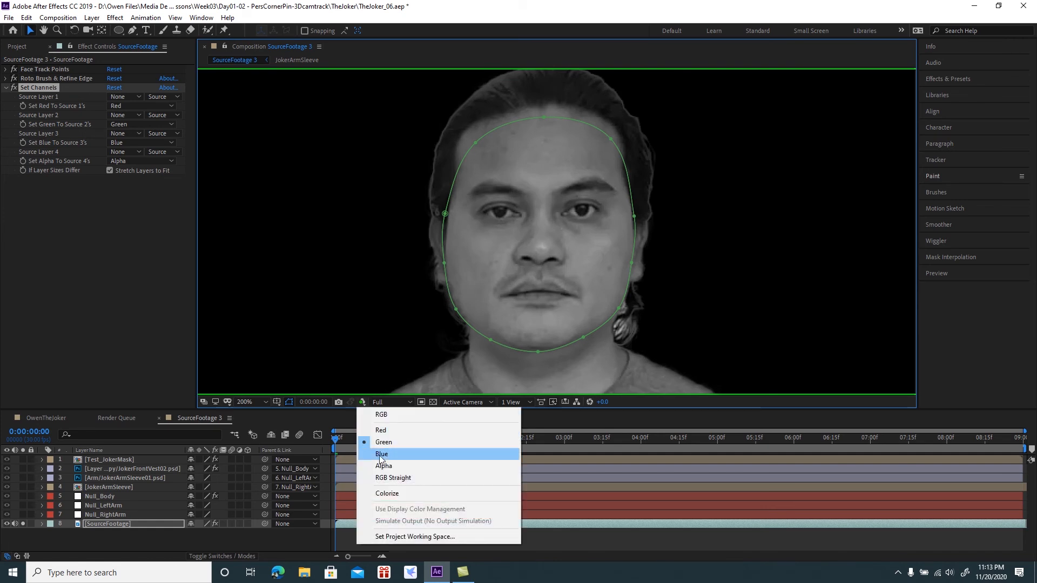
click(382, 454)
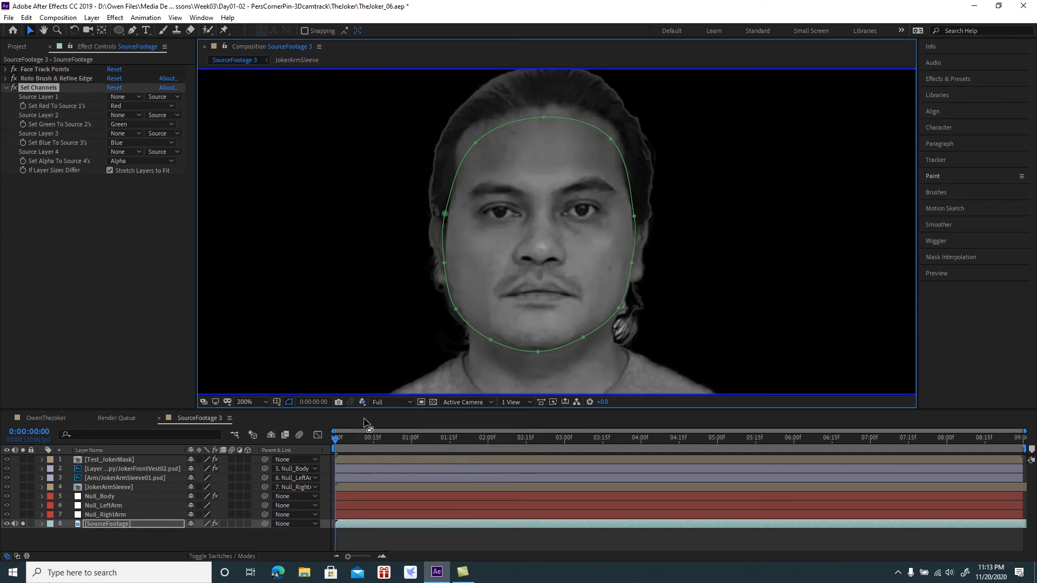
click(363, 403)
click(378, 430)
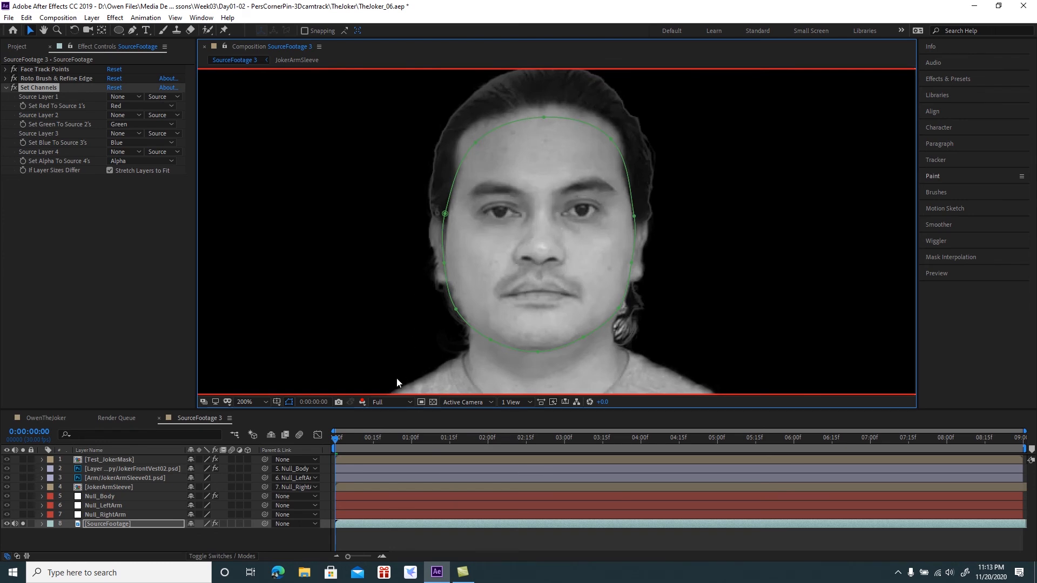
click(362, 402)
click(378, 415)
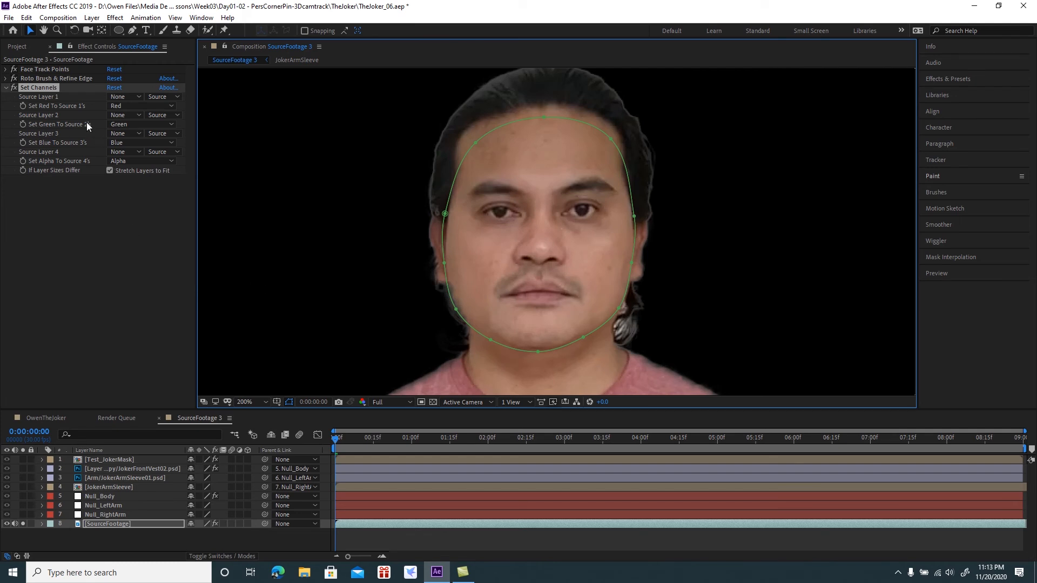
- Set both the green and blue outputs of SourceFootage's Set Channels effect to Red for a greyscale image
click(125, 125)
click(133, 135)
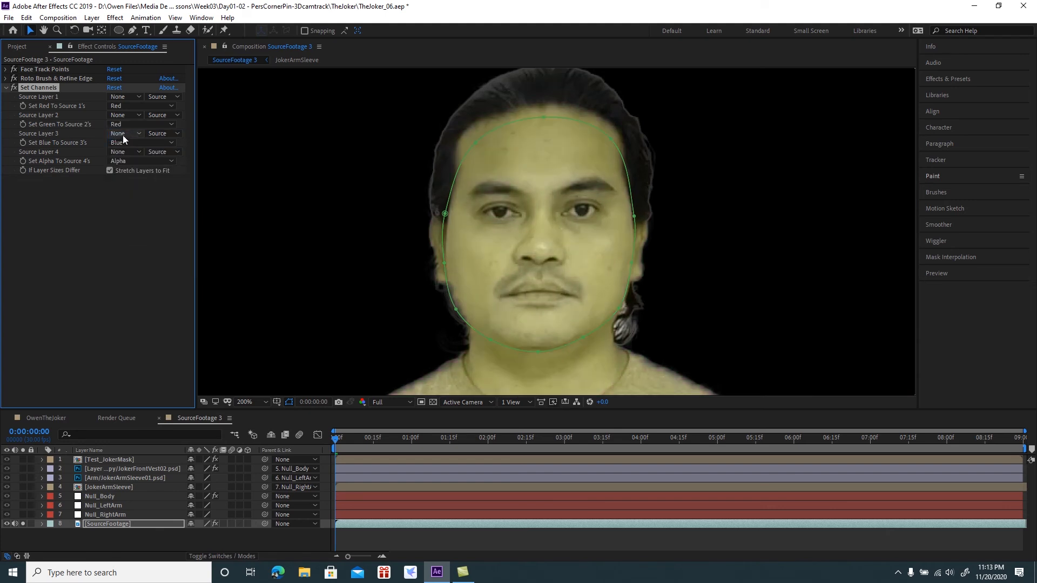
click(122, 142)
click(124, 156)
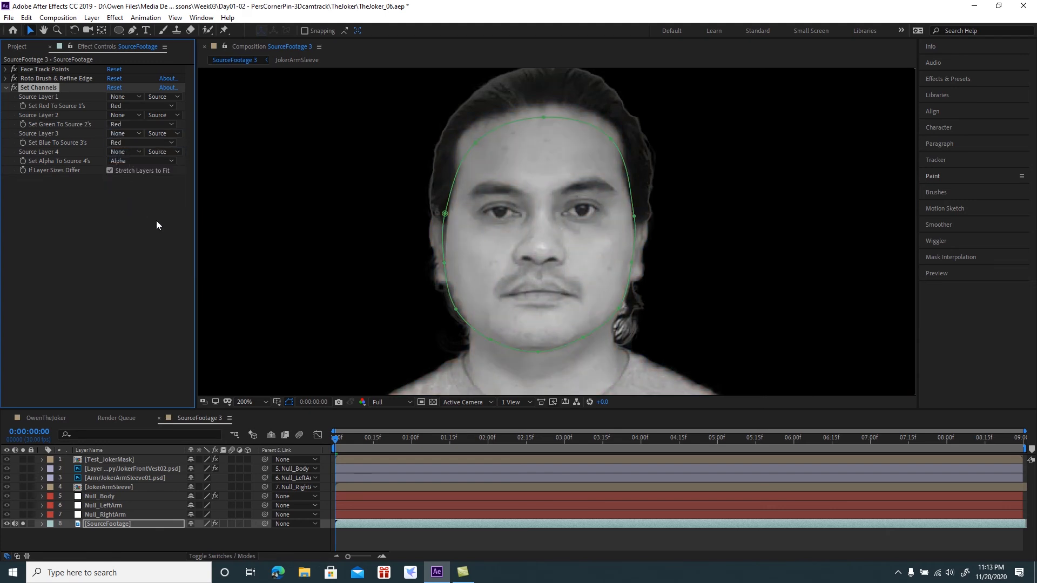
- Apply the Levels colour correction effect to the SourceFootage layer
click(119, 523)
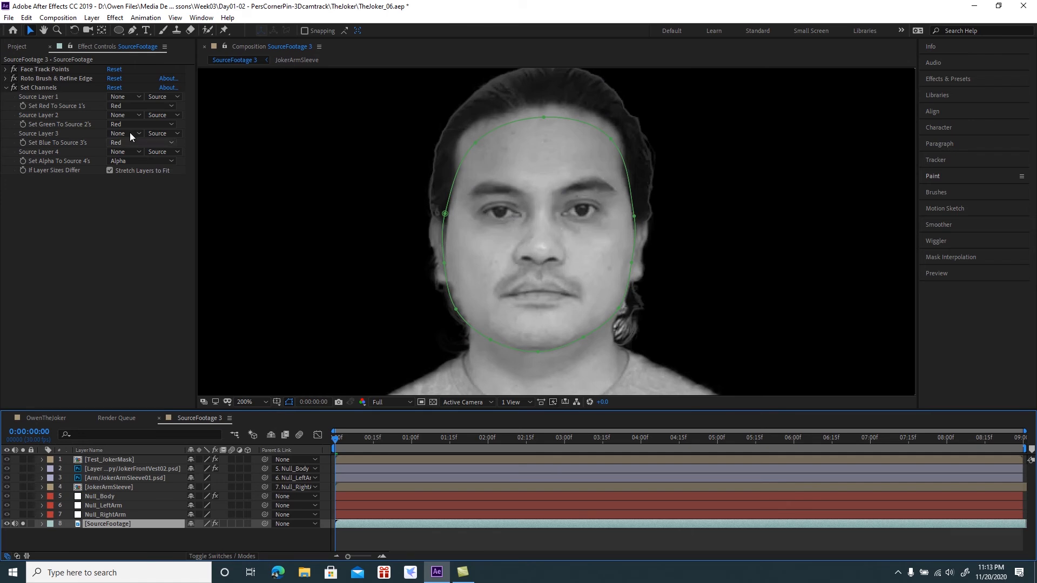
click(115, 17)
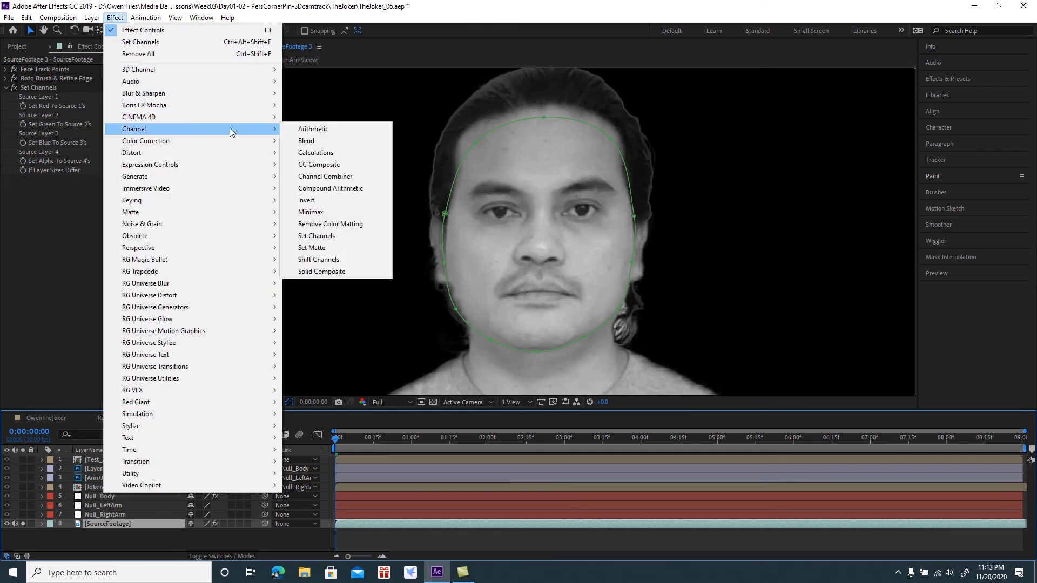
mouse_move(278, 128)
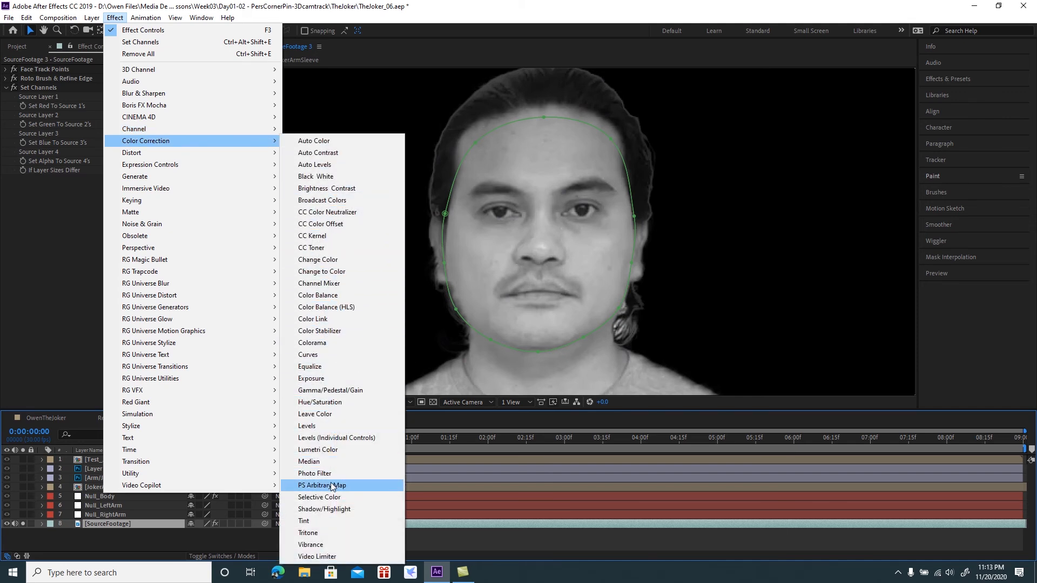
click(319, 426)
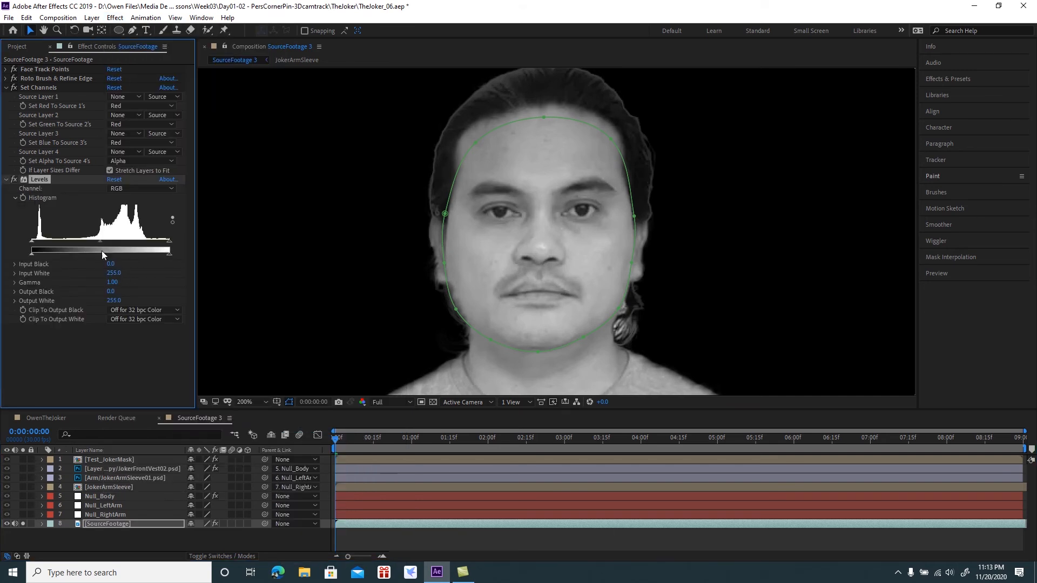
- Crush the footage to stark black and white in Levels with Input White 115 and gamma about 0.09, and collapse the effect
drag(101, 246, 102, 243)
mouse_move(112, 240)
mouse_down()
mouse_move(122, 240)
mouse_move(94, 240)
mouse_up()
drag(166, 243, 96, 242)
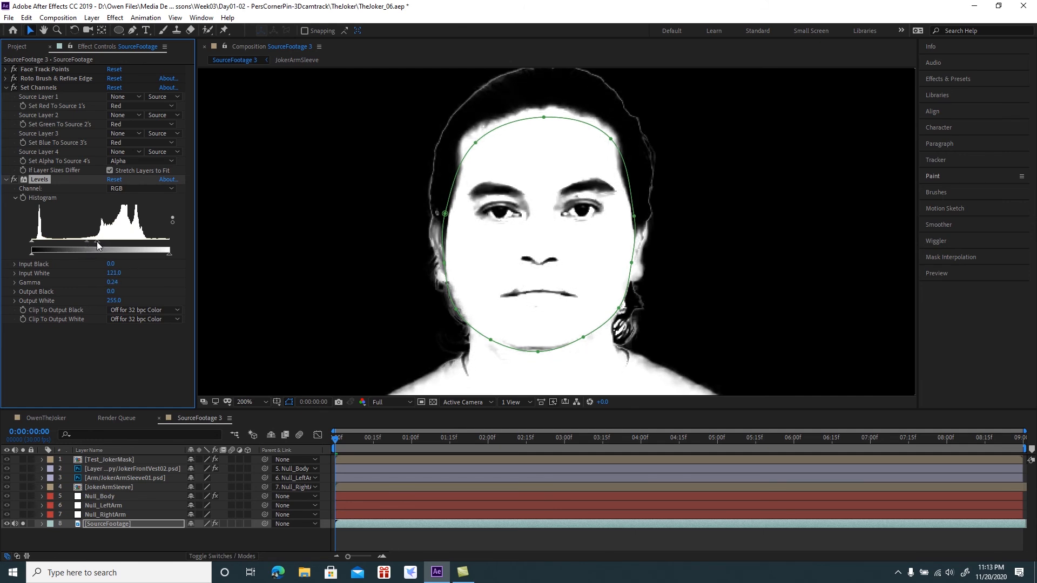
drag(86, 242, 89, 241)
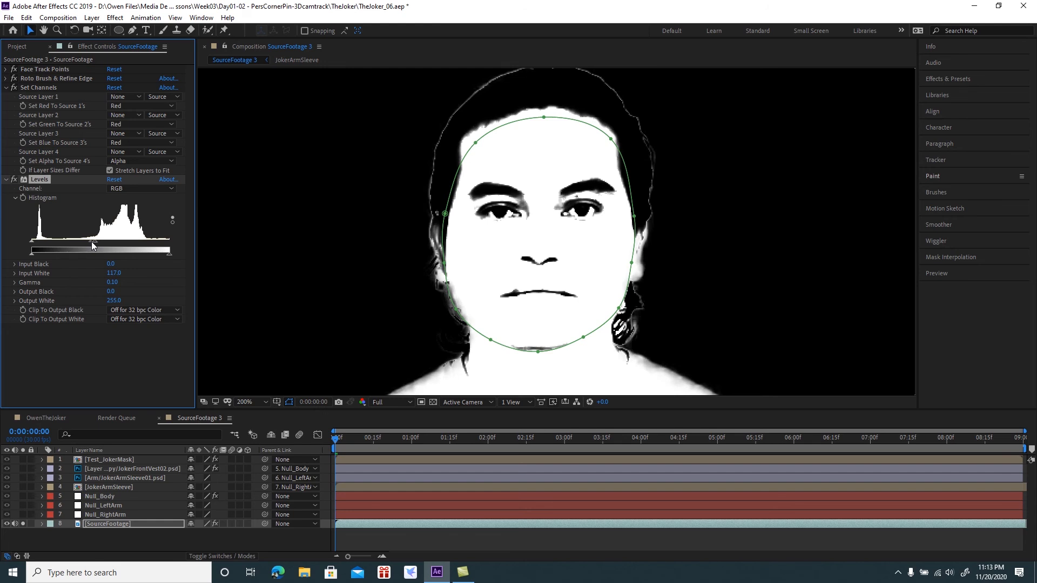
drag(95, 241, 90, 241)
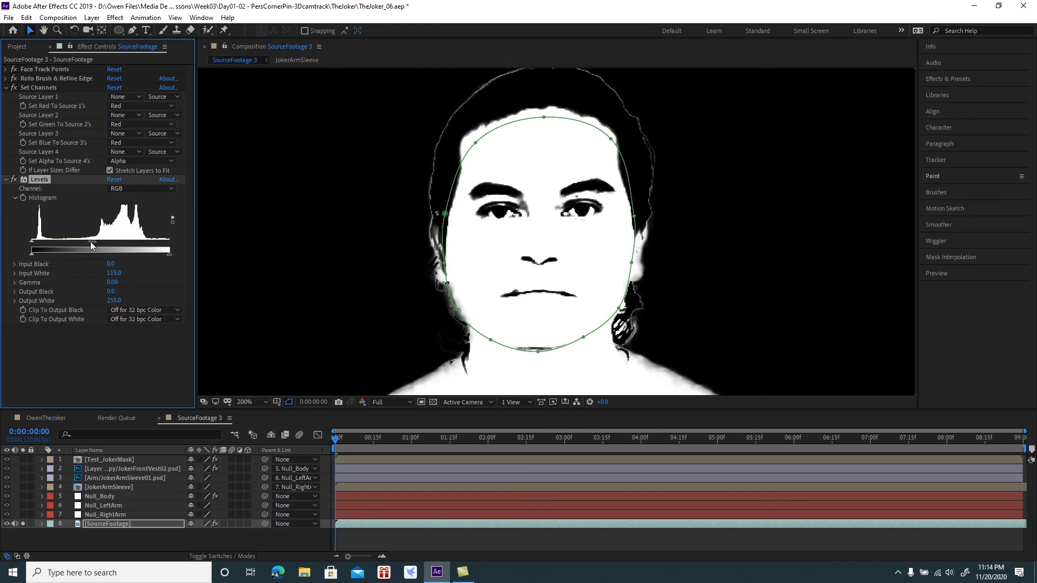
click(6, 179)
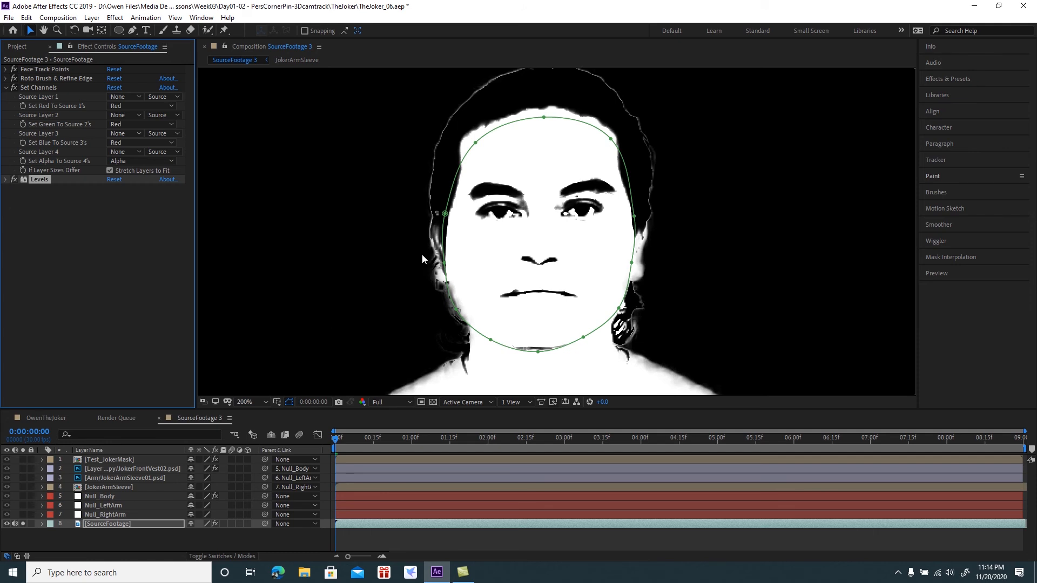
- Apply the Invert effect to SourceFootage so the hair turns white, and collapse the Set Channels and Invert settings
drag(539, 255, 553, 277)
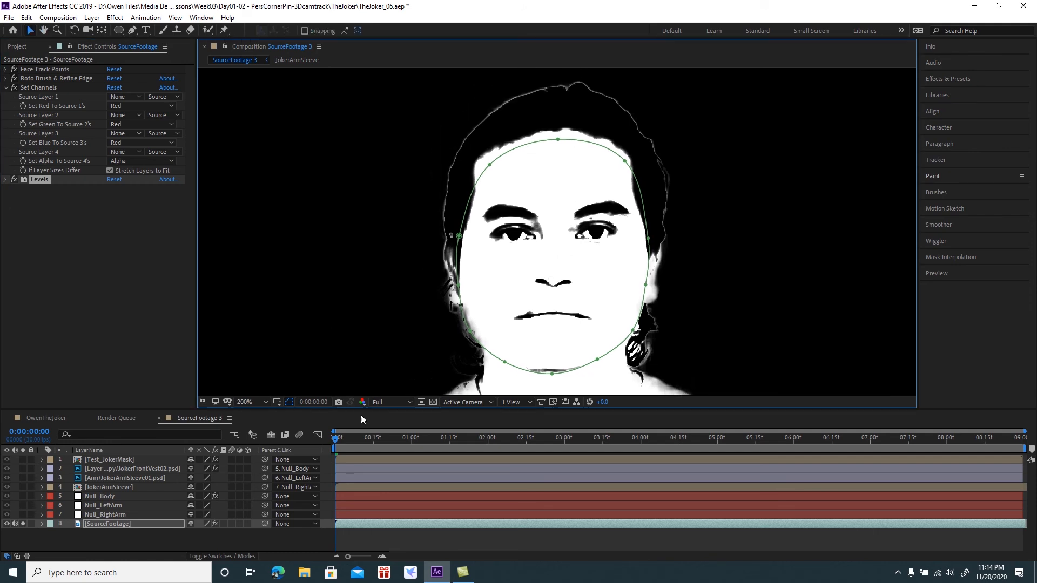
click(127, 523)
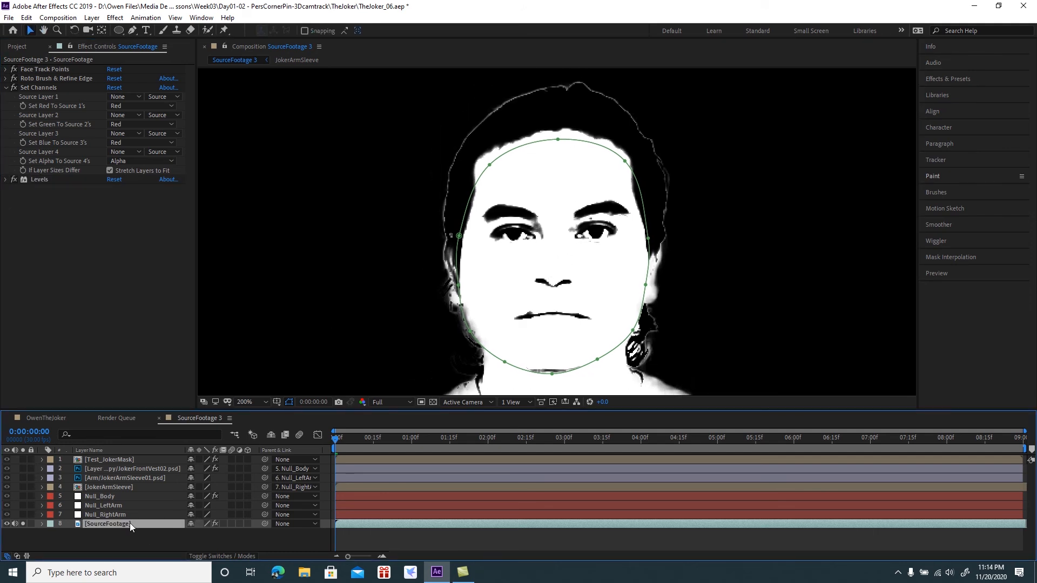
key(ctrl+space)
text(in)
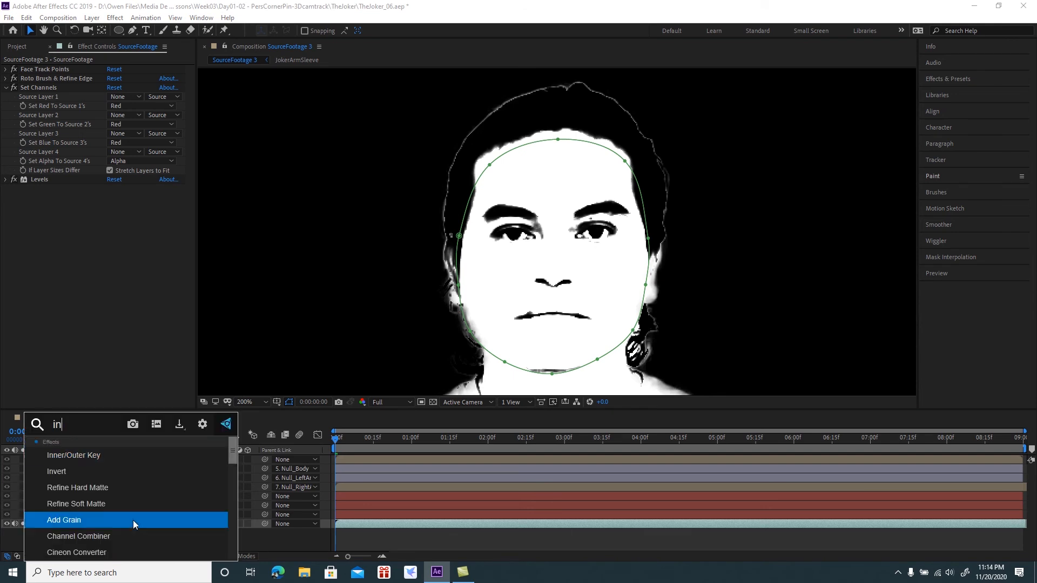
click(86, 469)
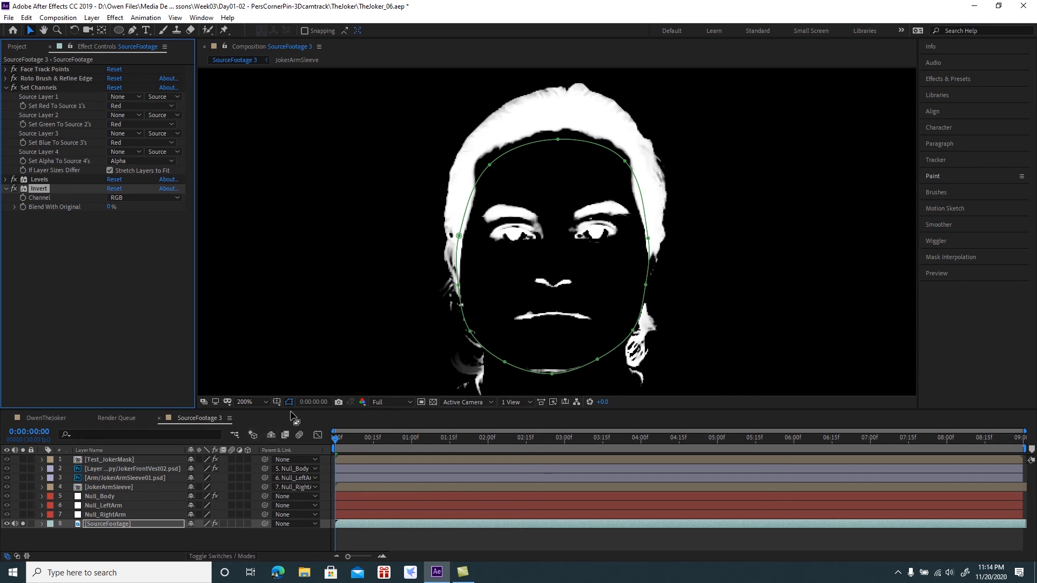
click(6, 87)
click(6, 106)
click(105, 247)
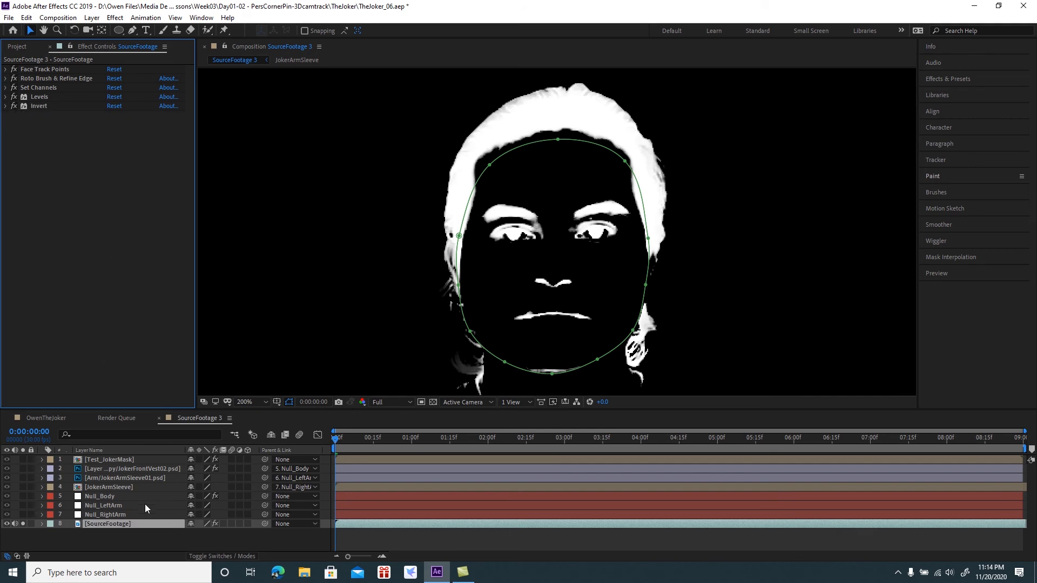
- Draw a closed Pen mask on SourceFootage around the hair, following the hairline inside and looping outside the head to exclude the face
click(140, 523)
click(133, 31)
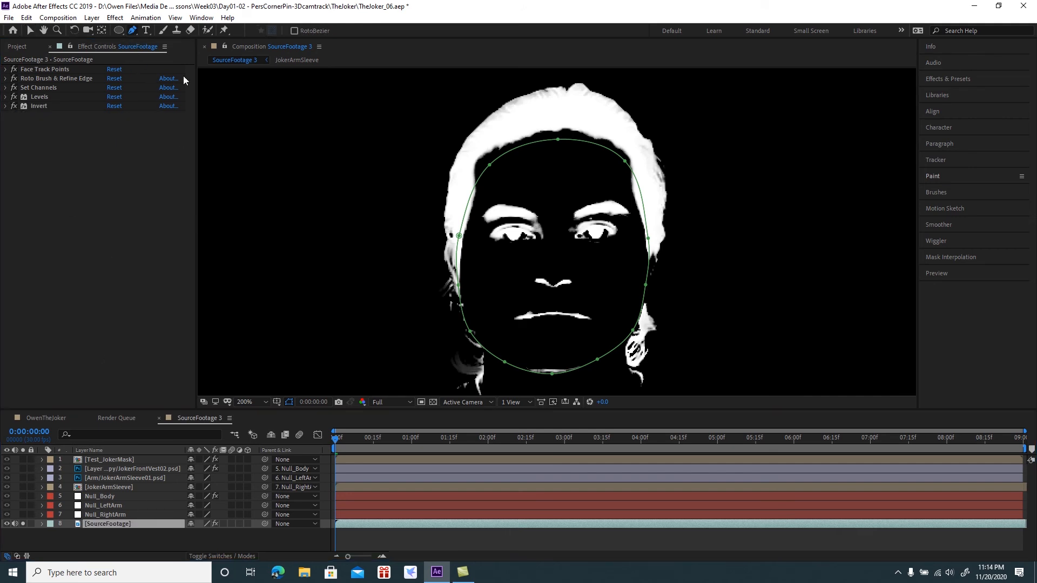
mouse_move(430, 286)
mouse_down()
mouse_move(441, 303)
mouse_move(467, 305)
mouse_up()
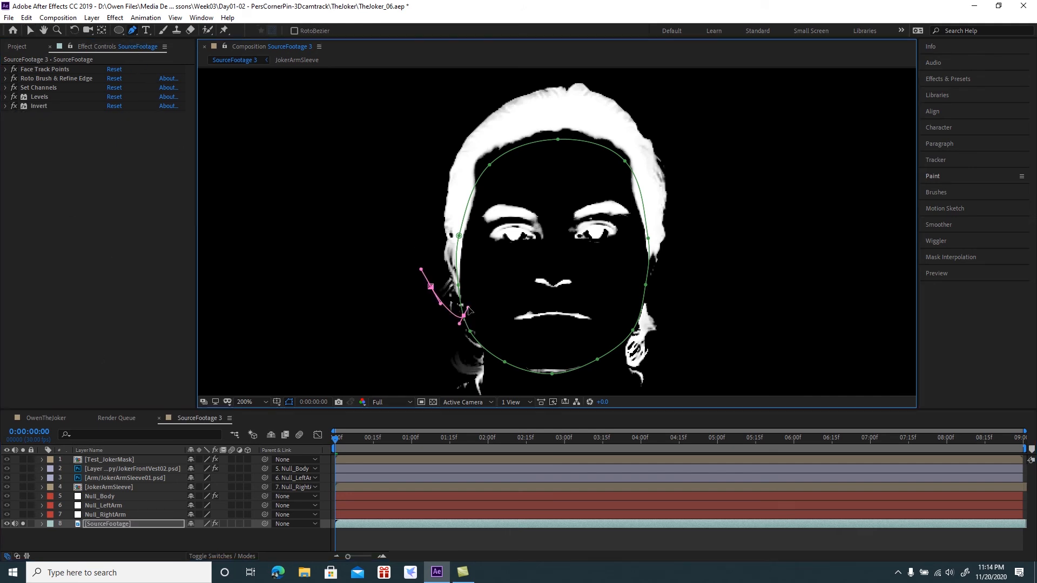
click(474, 233)
drag(486, 170, 489, 164)
drag(543, 142, 553, 139)
click(606, 158)
click(624, 193)
drag(638, 228, 641, 236)
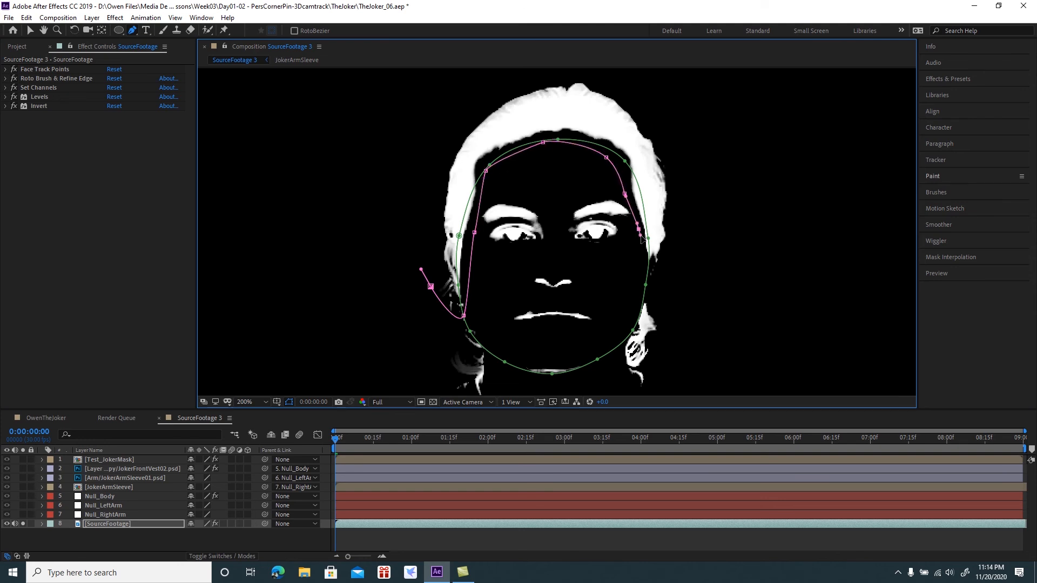
click(640, 276)
click(616, 339)
click(624, 370)
drag(652, 370, 657, 361)
drag(690, 286, 699, 249)
drag(689, 156, 667, 106)
click(622, 81)
click(602, 78)
drag(549, 73, 539, 72)
drag(445, 99, 421, 121)
drag(393, 196, 390, 206)
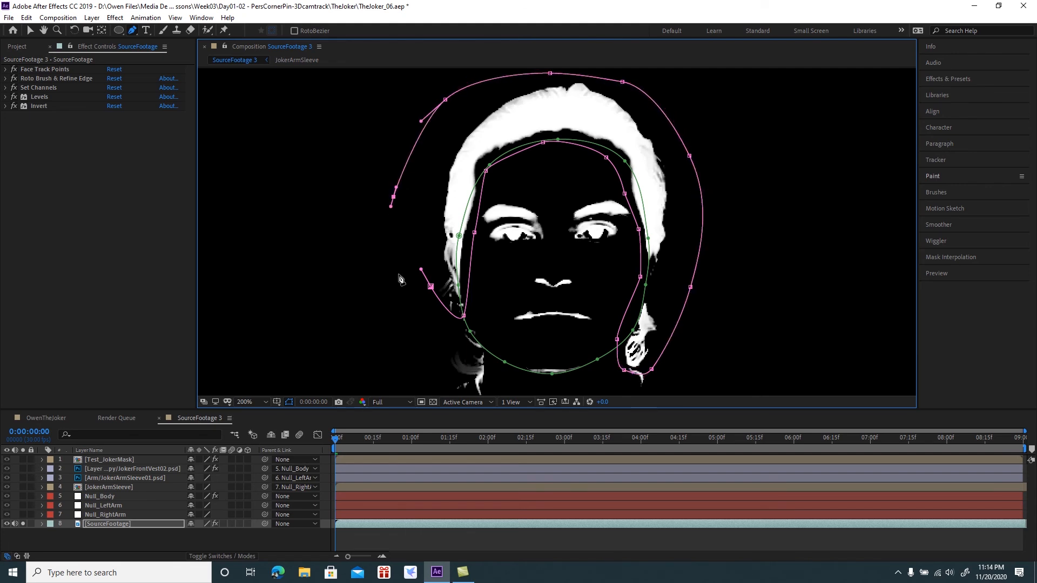
click(431, 287)
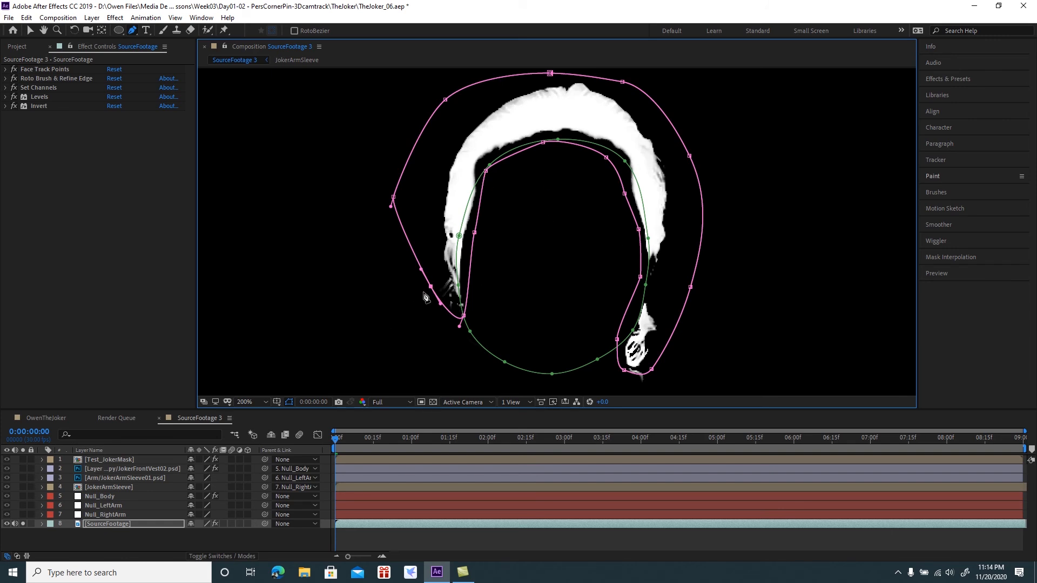
key(v)
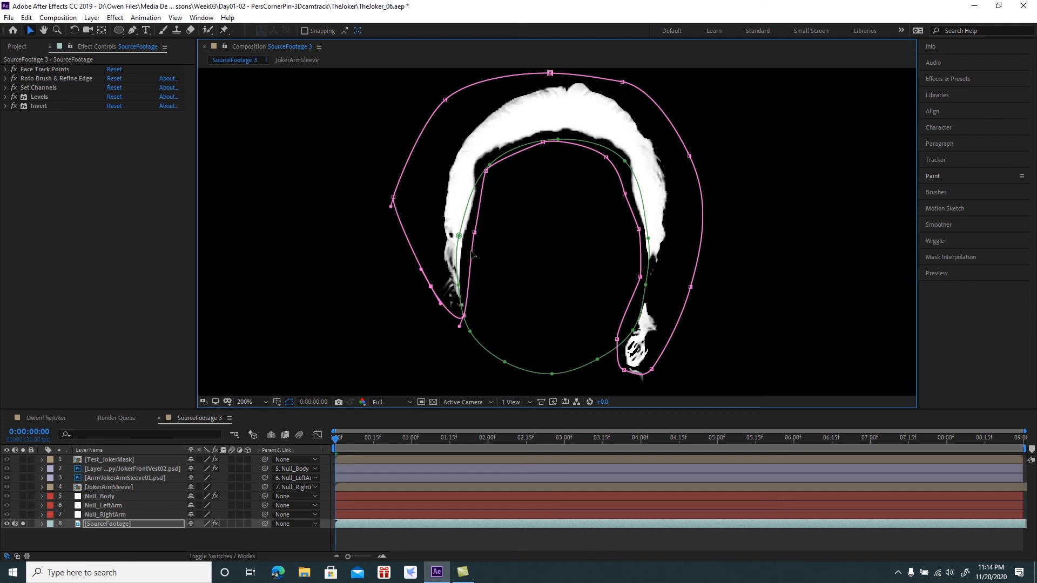
- Open the OwenTheJoker composition, unsolo FG_4_Lightwrap and hide every layer above the lowest BG_4_Lightwrap
click(47, 419)
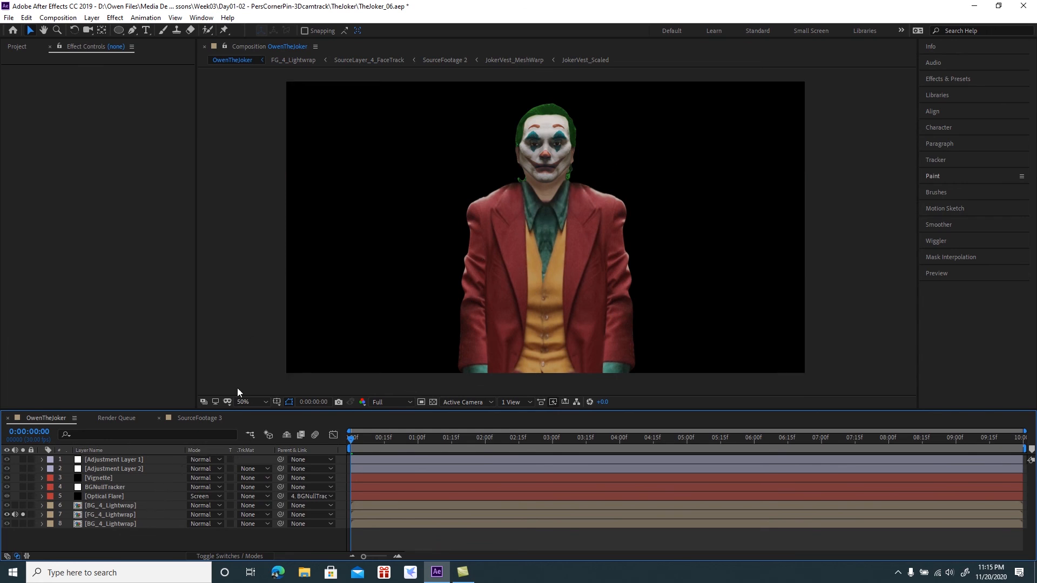
click(23, 514)
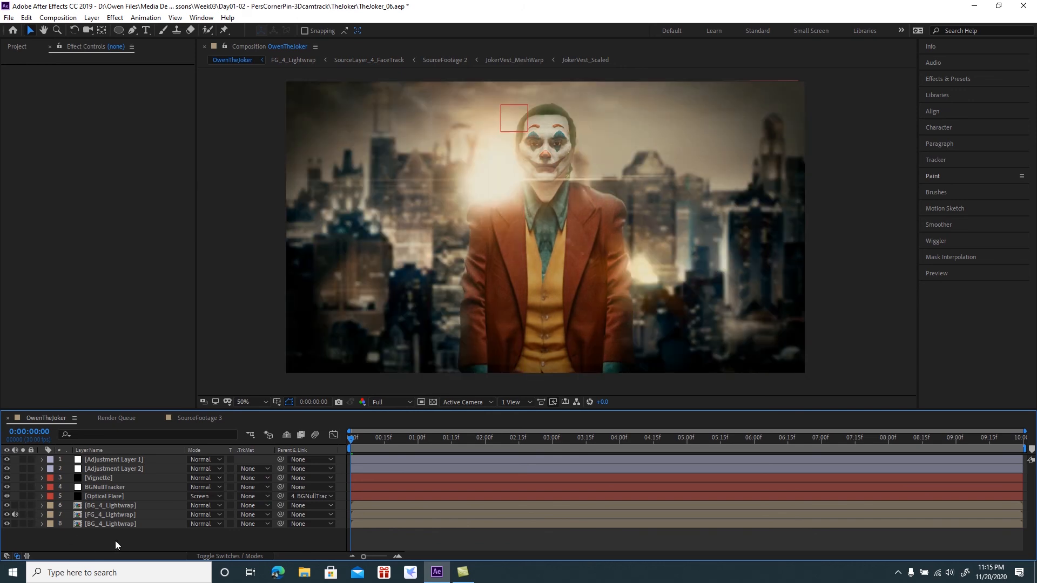
drag(6, 460, 8, 497)
click(7, 506)
click(8, 514)
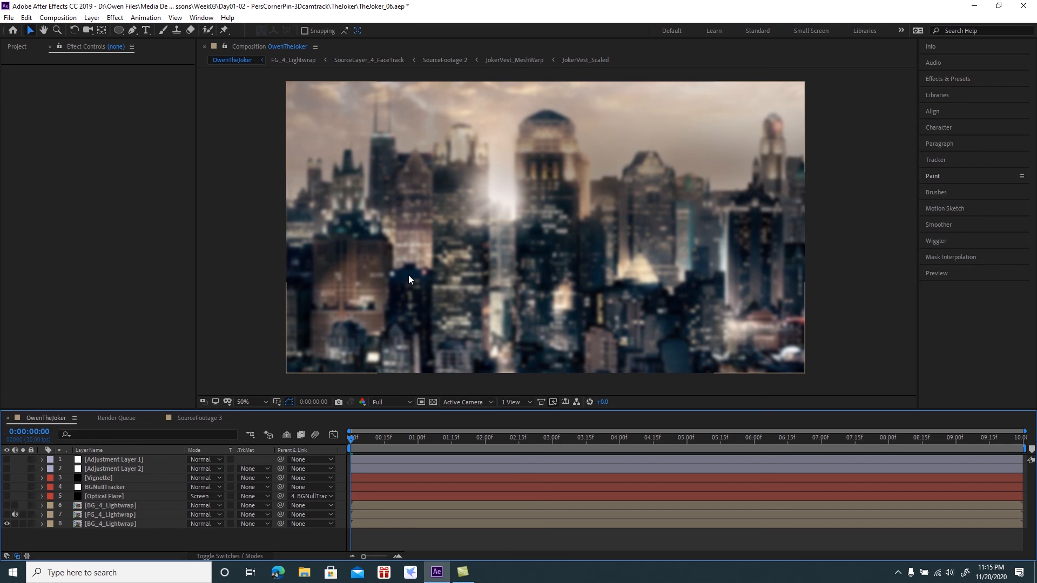
- Toggle the lowest background layer off and on, and show FG_4_Lightwrap and the BG_4_Lightwrap copy above it
click(7, 523)
click(7, 523)
click(6, 514)
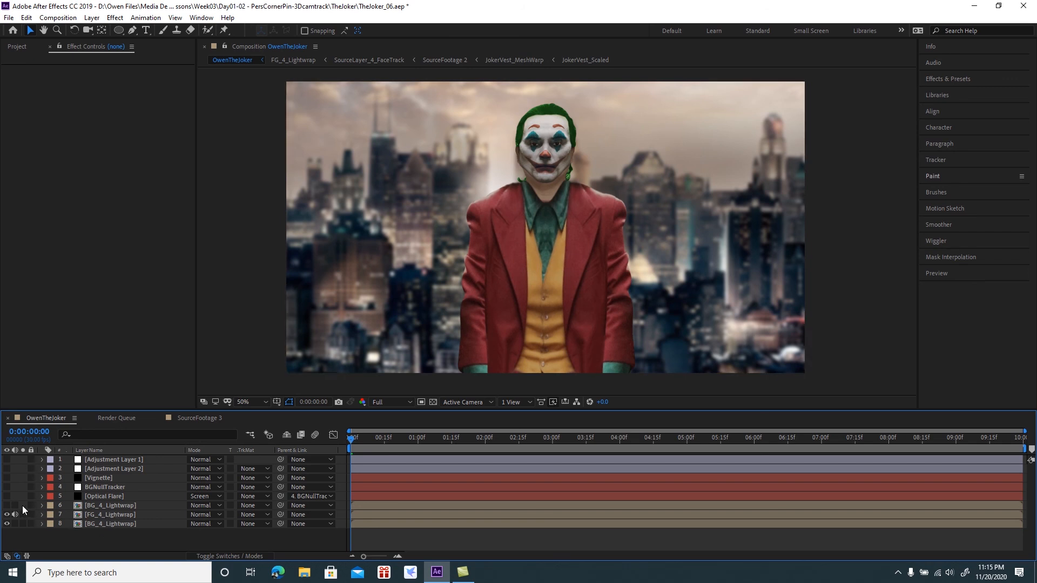
click(7, 505)
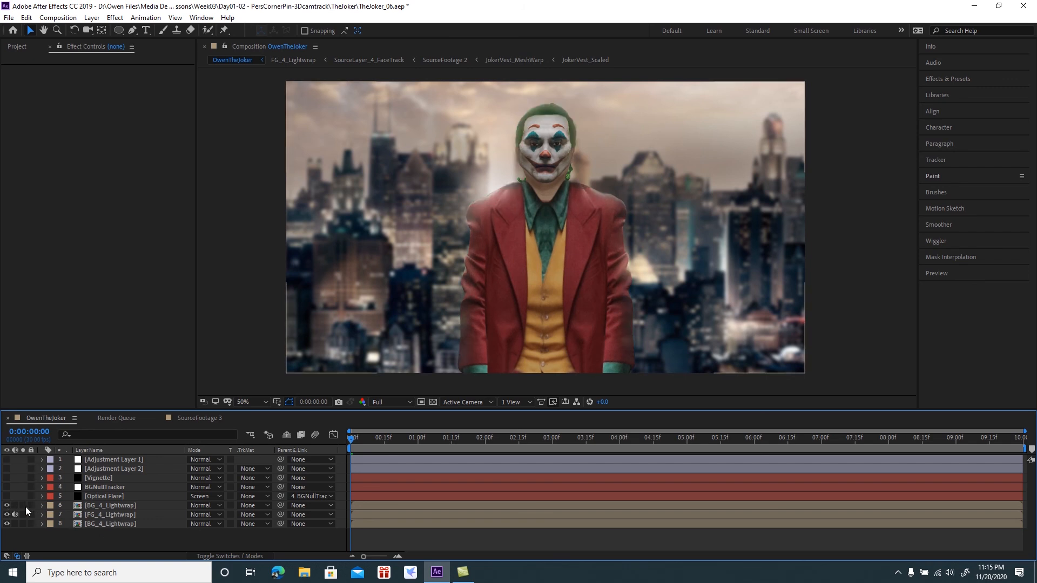
- Toggle solo on the upper BG_4_Lightwrap and examine the settings of its blur and Set Matte effects
click(23, 505)
click(23, 506)
click(83, 507)
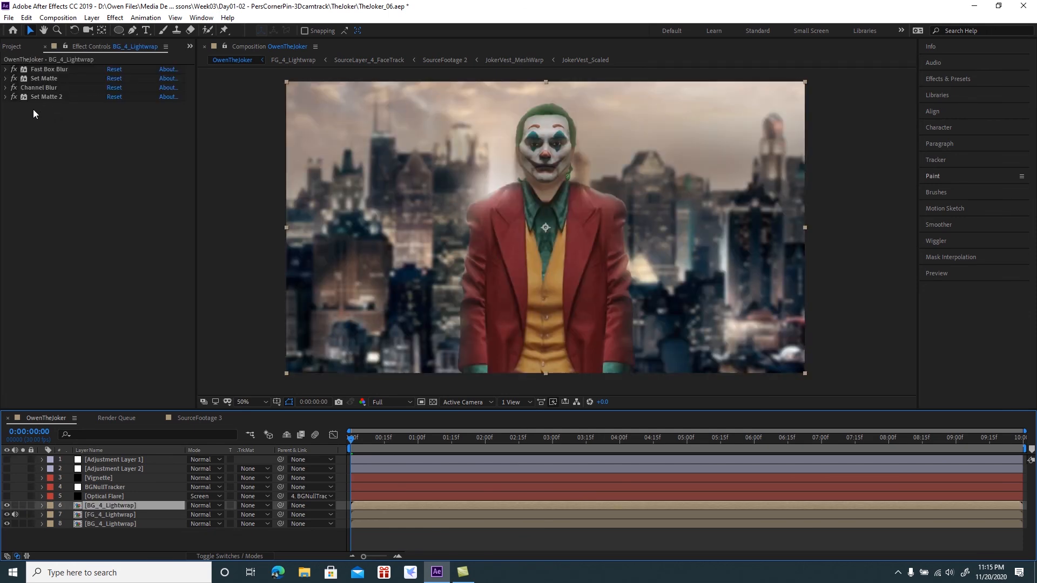
click(6, 97)
click(5, 88)
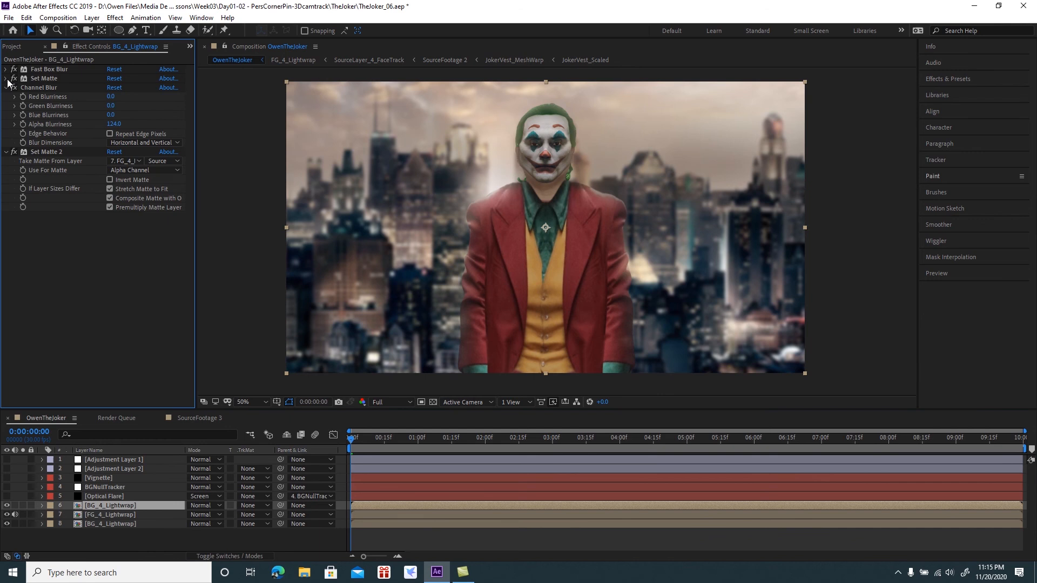
click(5, 78)
click(5, 69)
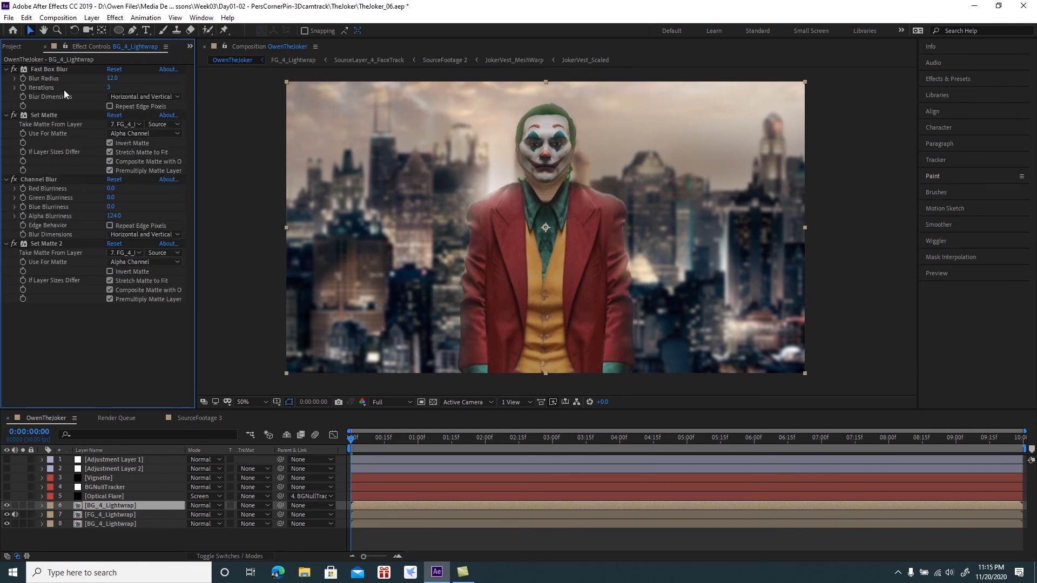
- Disable Set Matte, Channel Blur and Set Matte 2 on the upper BG_4_Lightwrap, solo the layer and select its Fast Box Blur
click(14, 115)
click(14, 179)
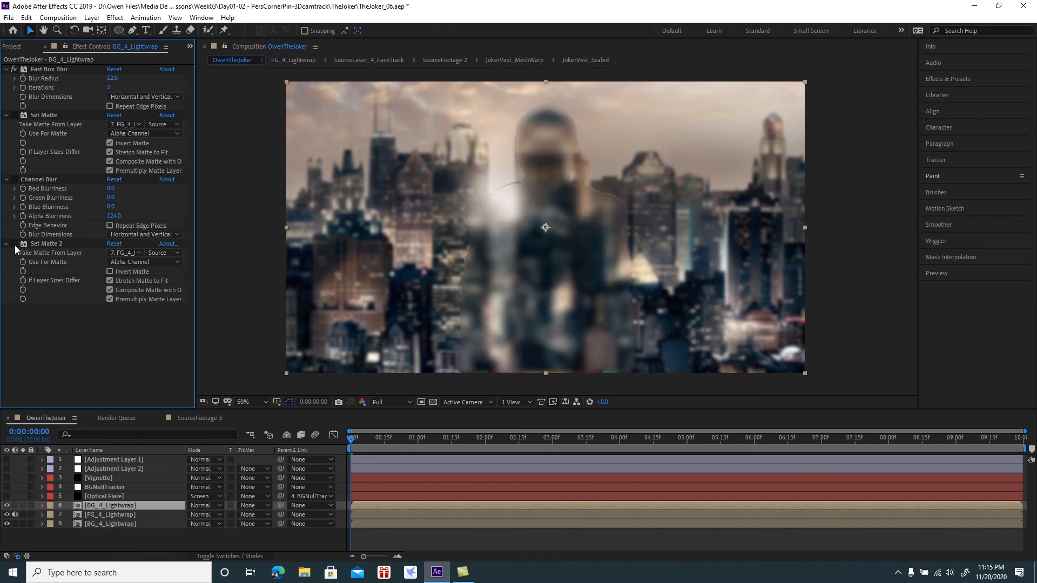
click(23, 505)
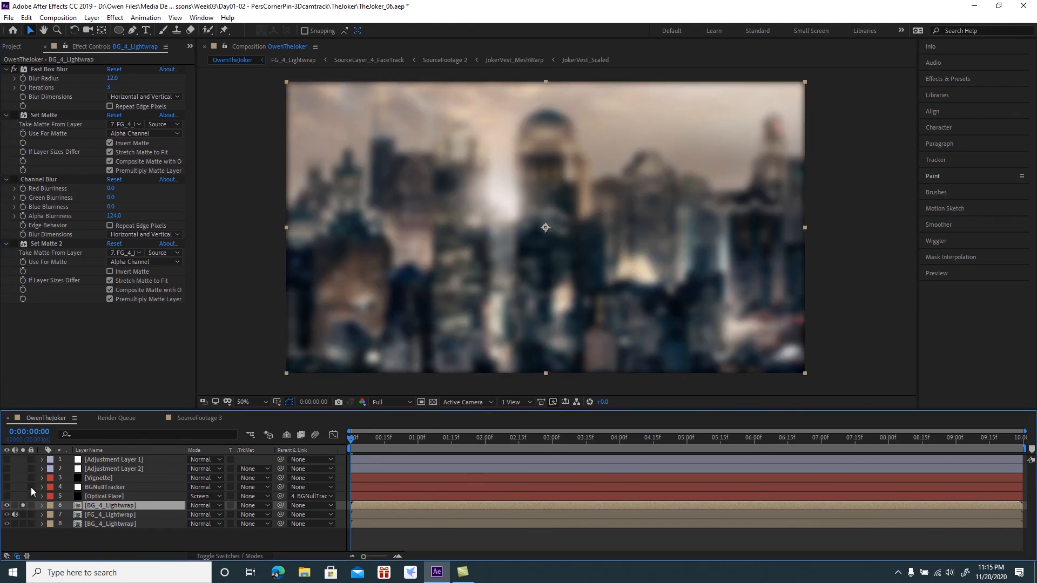
click(53, 70)
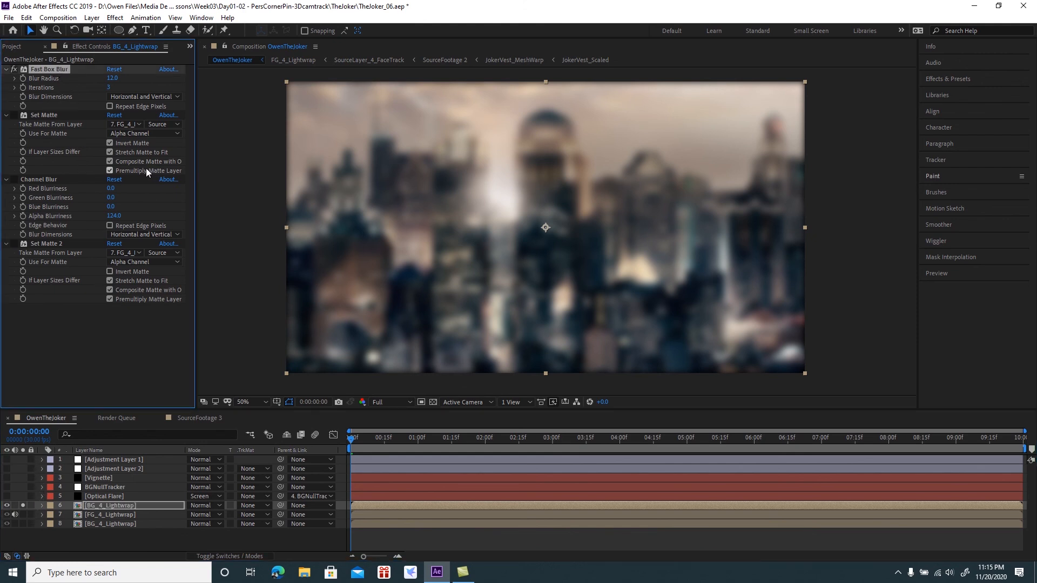
- Re-enable the first Set Matte effect on the upper BG_4_Lightwrap and check which layer supplies its matte
click(14, 115)
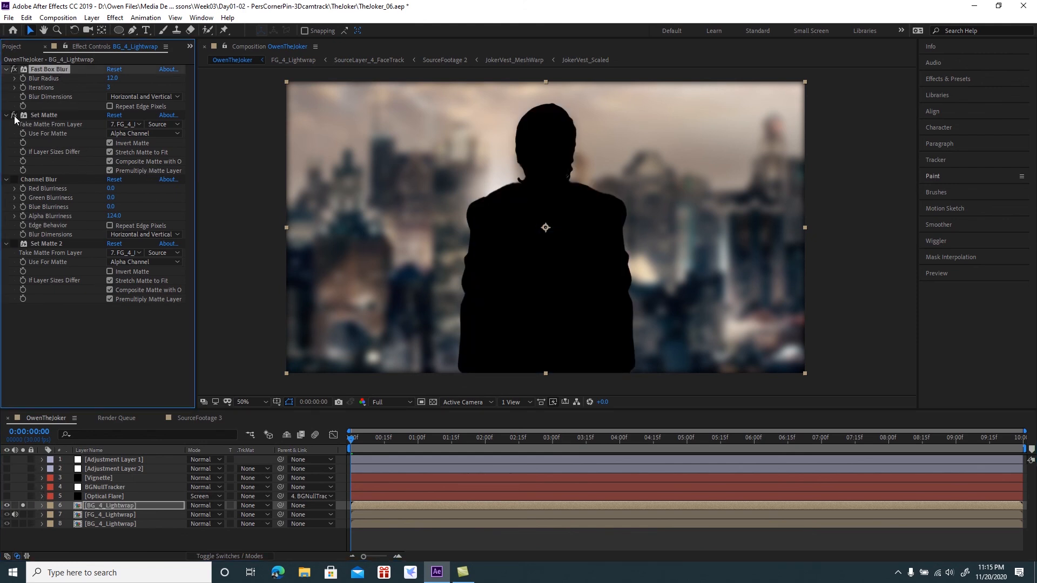
click(138, 126)
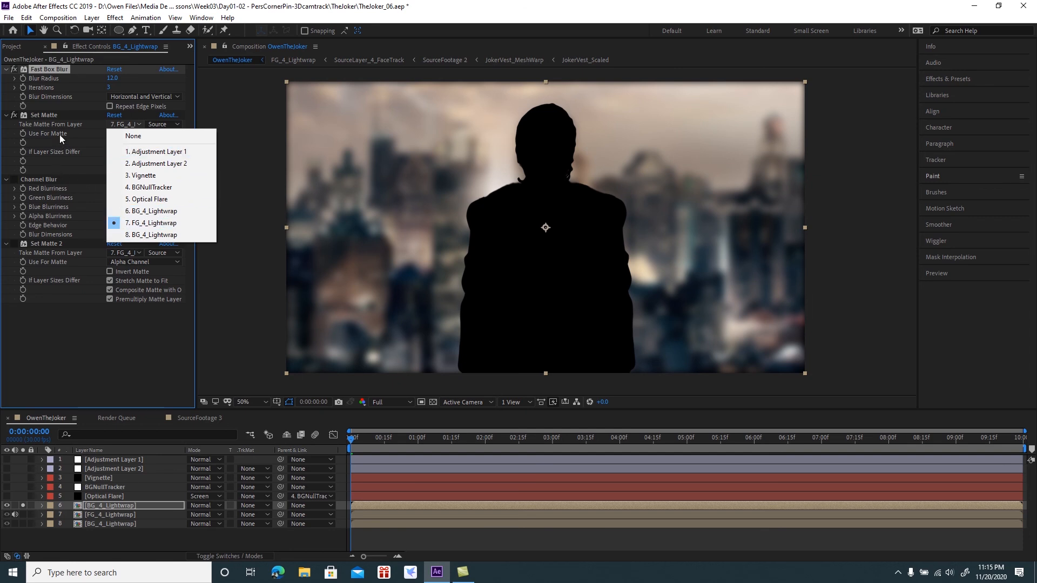
click(69, 115)
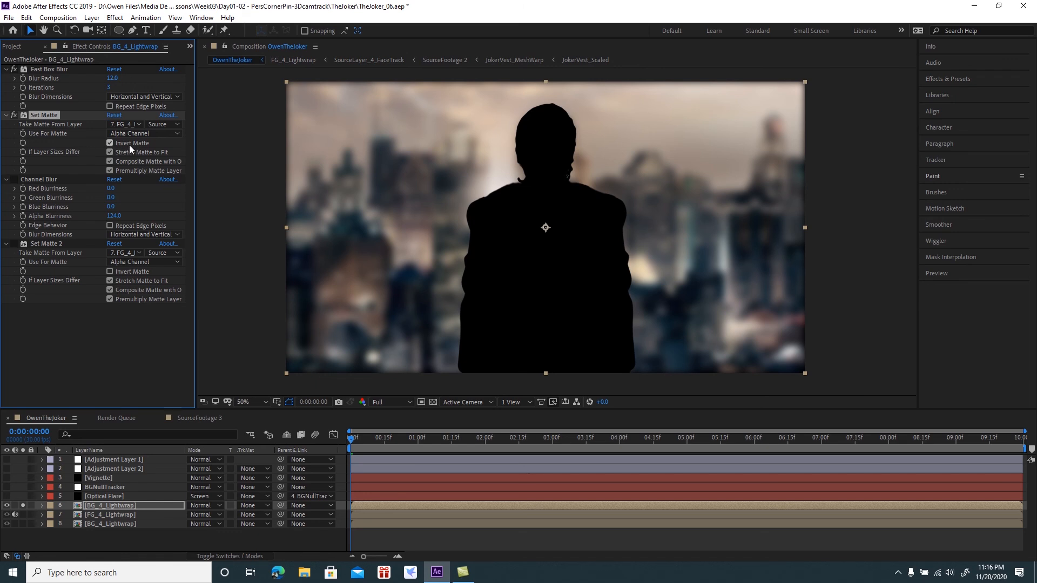
- Re-enable Channel Blur and Set Matte 2 on the upper BG_4_Lightwrap and collapse all four of its effects
click(14, 179)
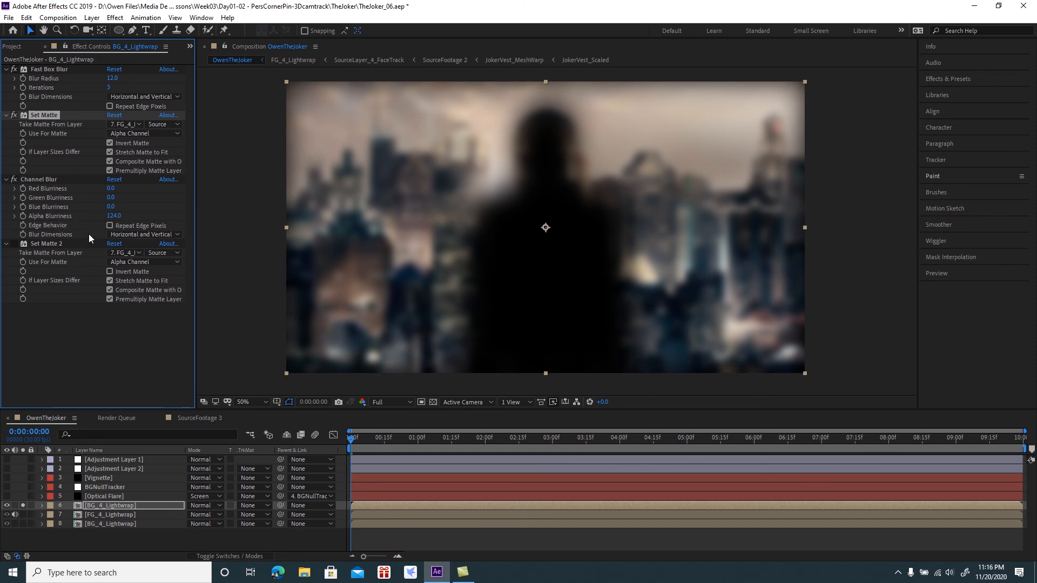
click(14, 244)
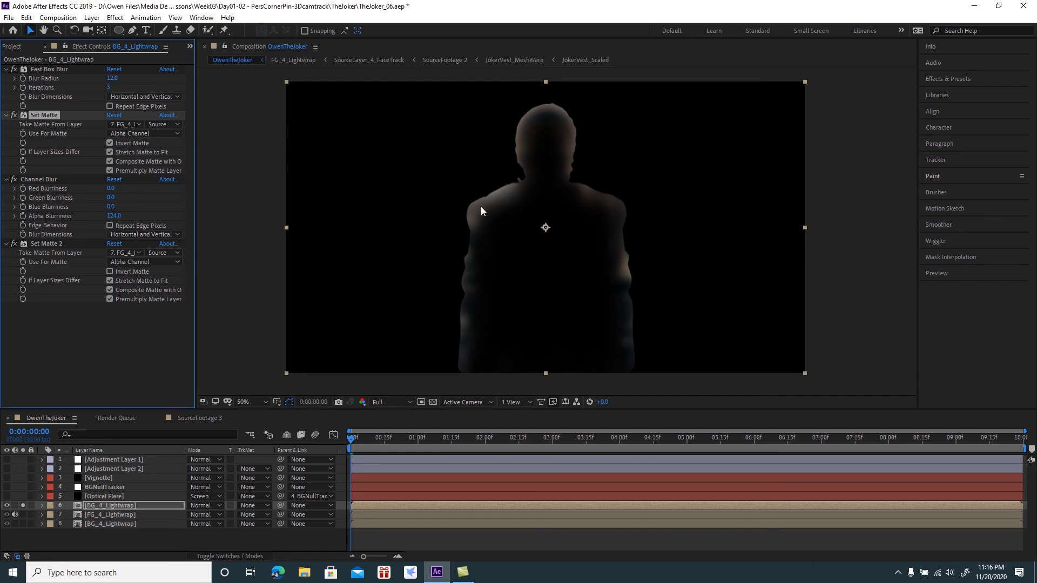
click(6, 70)
click(6, 79)
click(6, 87)
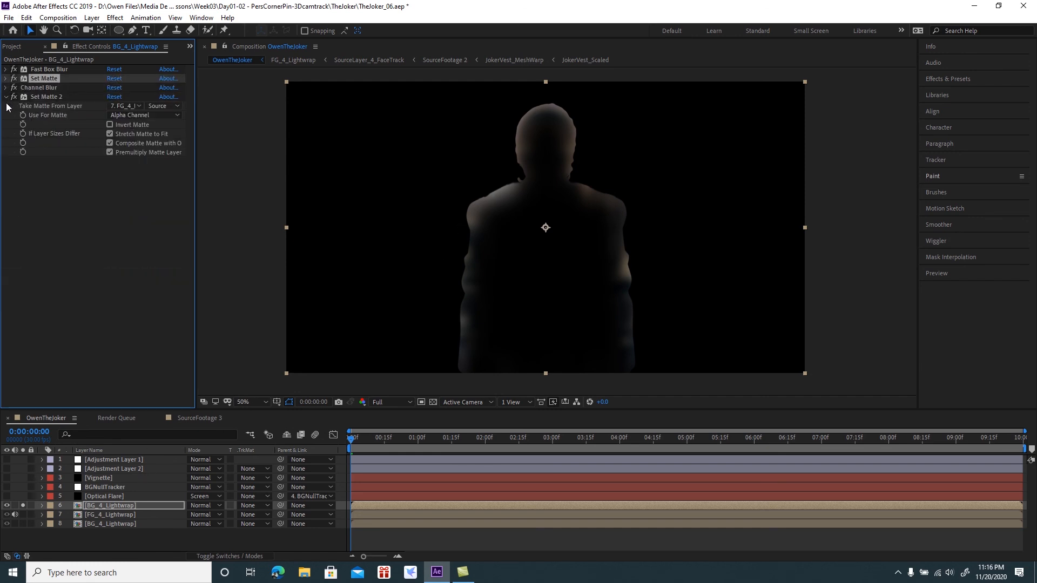
click(7, 98)
- Turn off solo on the upper BG_4_Lightwrap and toggle its visibility to compare the composite with and without the light wrap
click(23, 504)
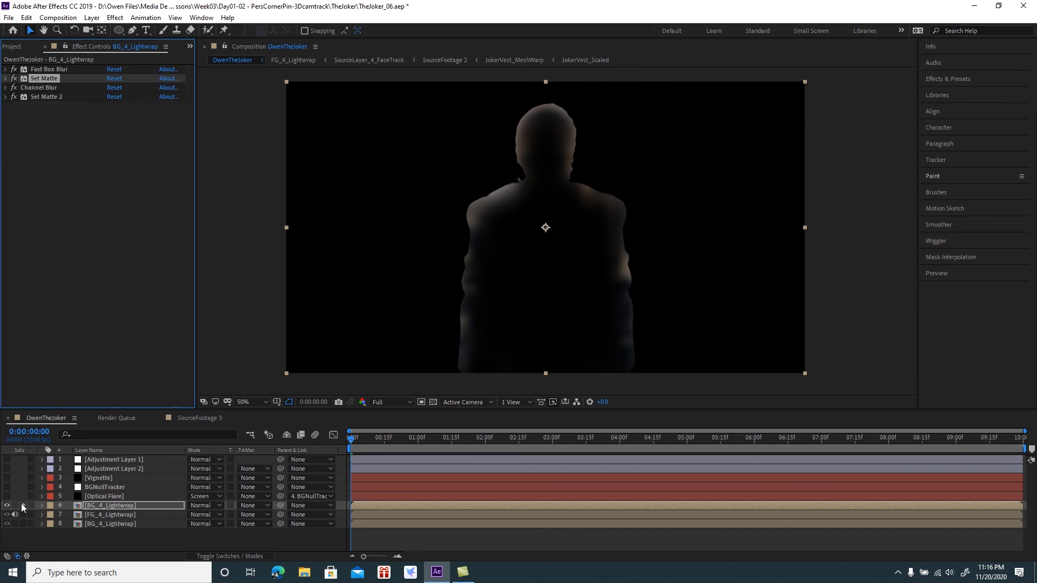
click(7, 506)
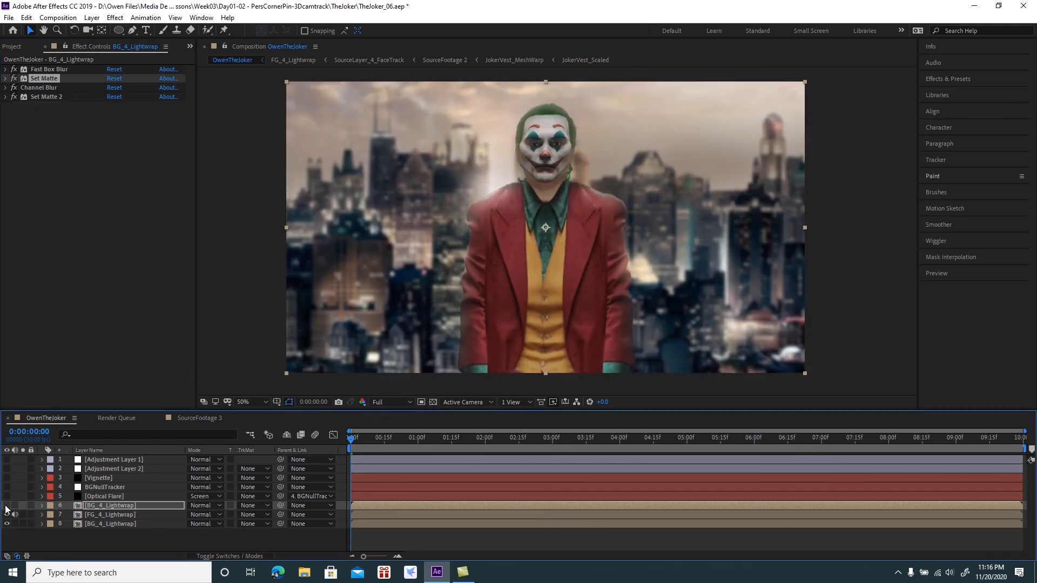
click(6, 505)
click(7, 505)
click(6, 505)
- Show the Optical Flare and BGNullTracker layers and select the lowest BG_4_Lightwrap background layer
click(6, 496)
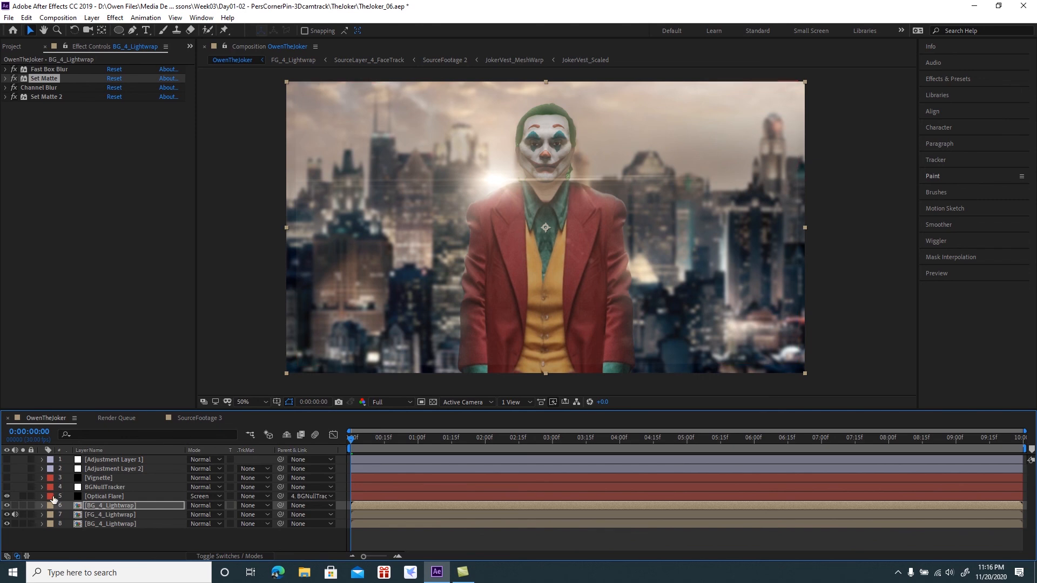
click(7, 496)
click(6, 489)
click(124, 523)
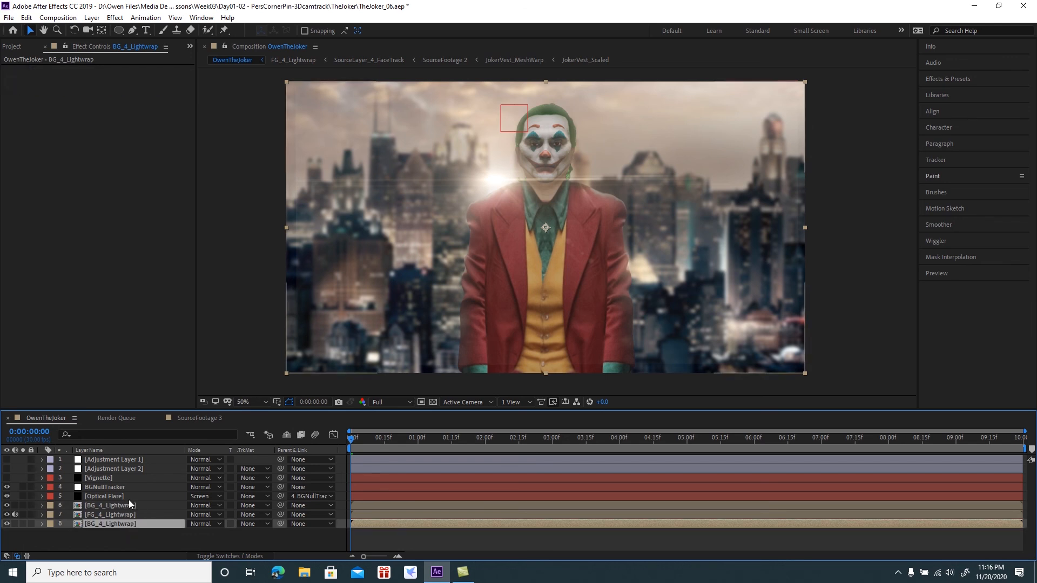
- Show the Vignette layer and select it to view its elliptical mask and Fast Box Blur effect
click(7, 478)
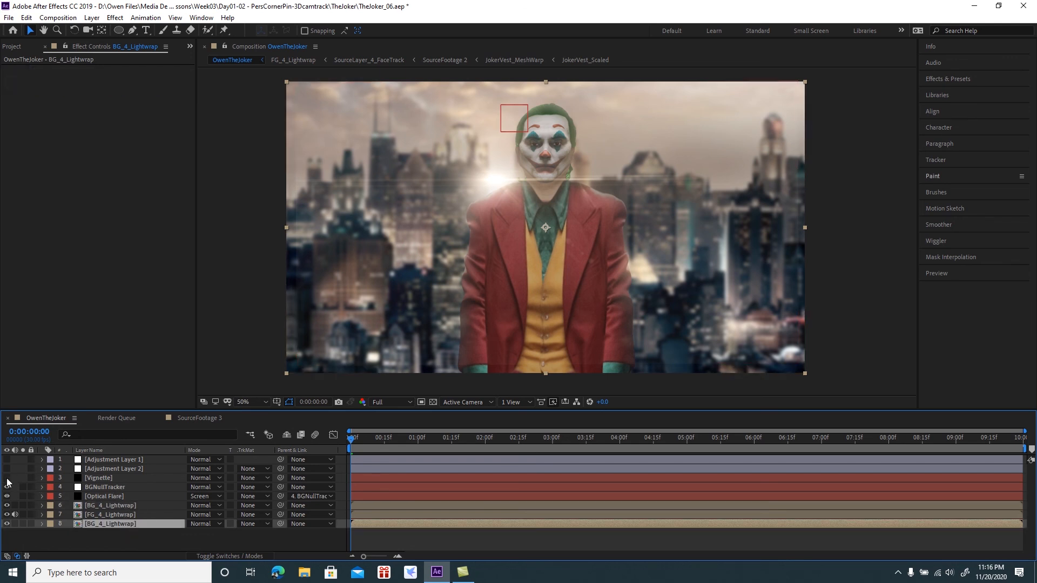
click(7, 478)
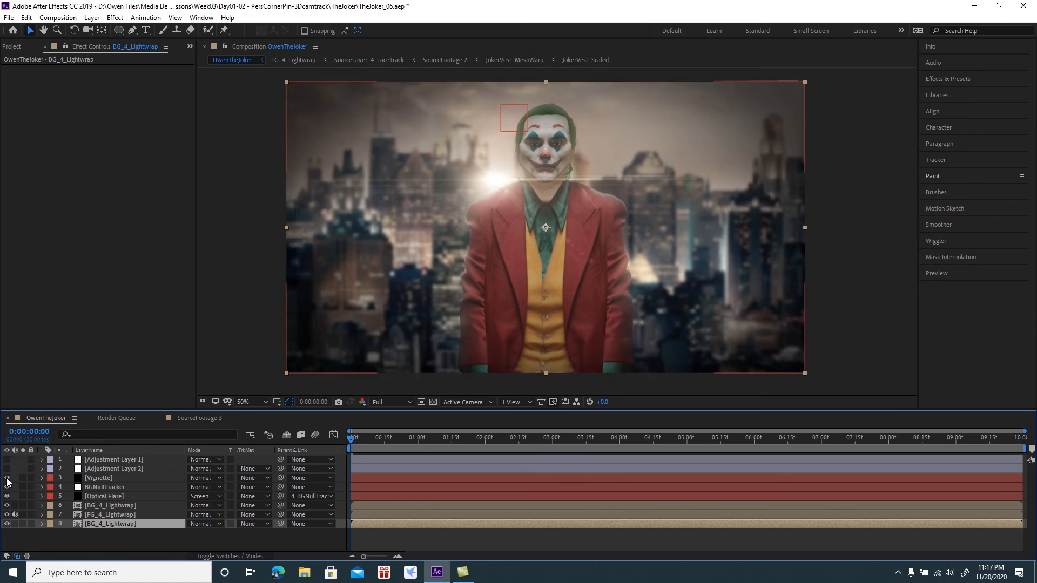
click(101, 479)
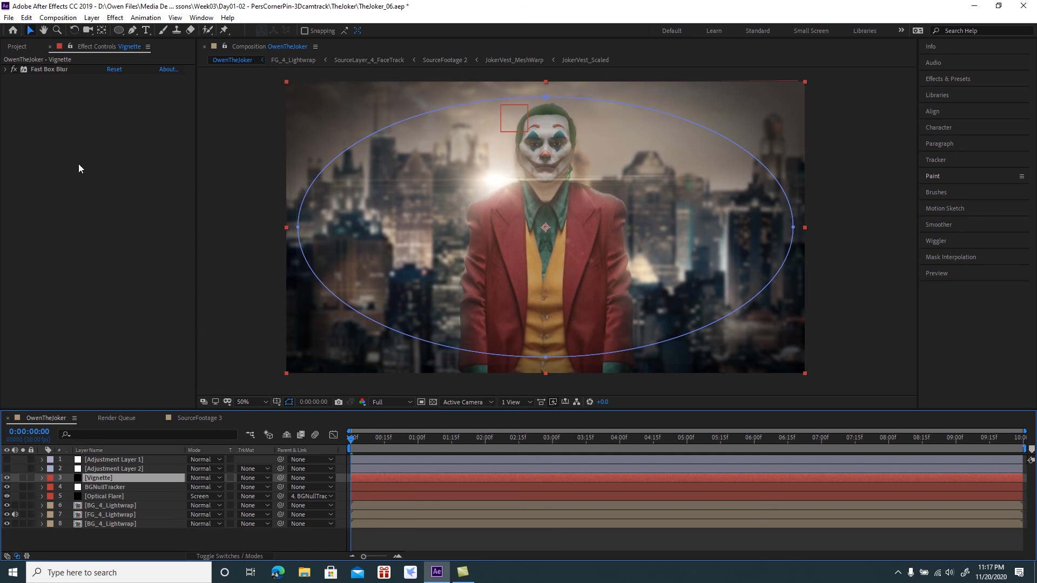
- Show Adjustment Layer 2 and Adjustment Layer 1, selecting each one to view its applied effects
click(7, 468)
click(113, 469)
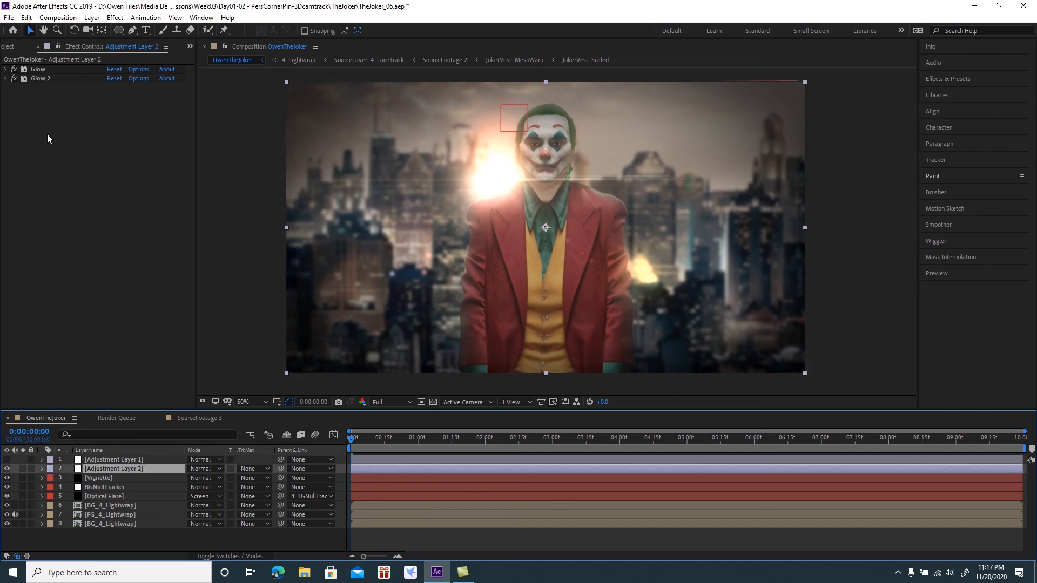
click(7, 459)
click(97, 459)
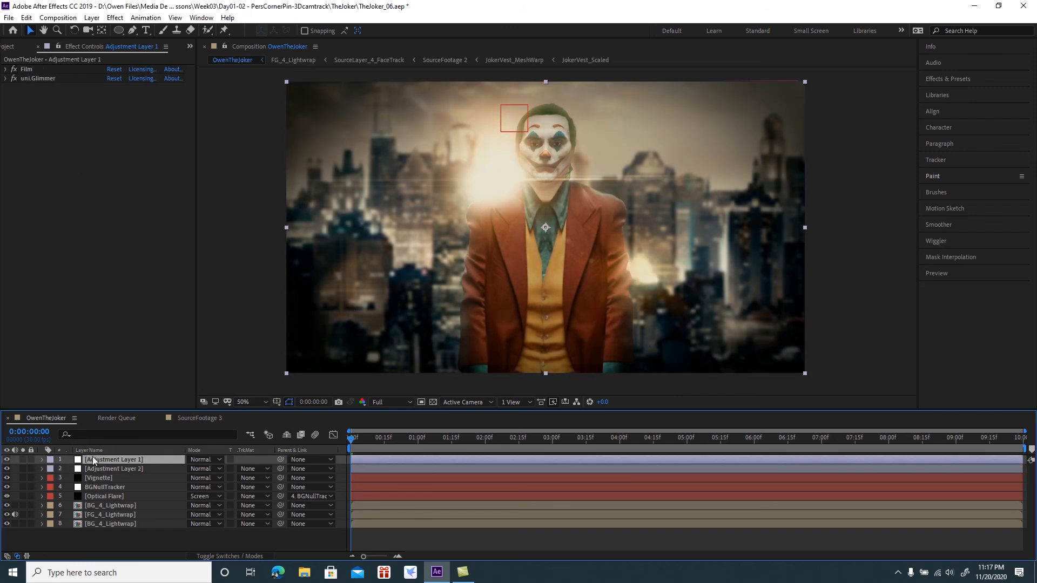
- Examine the uni.Glimmer and Film settings on Adjustment Layer 1, collapse both effects and deselect the layer
click(5, 78)
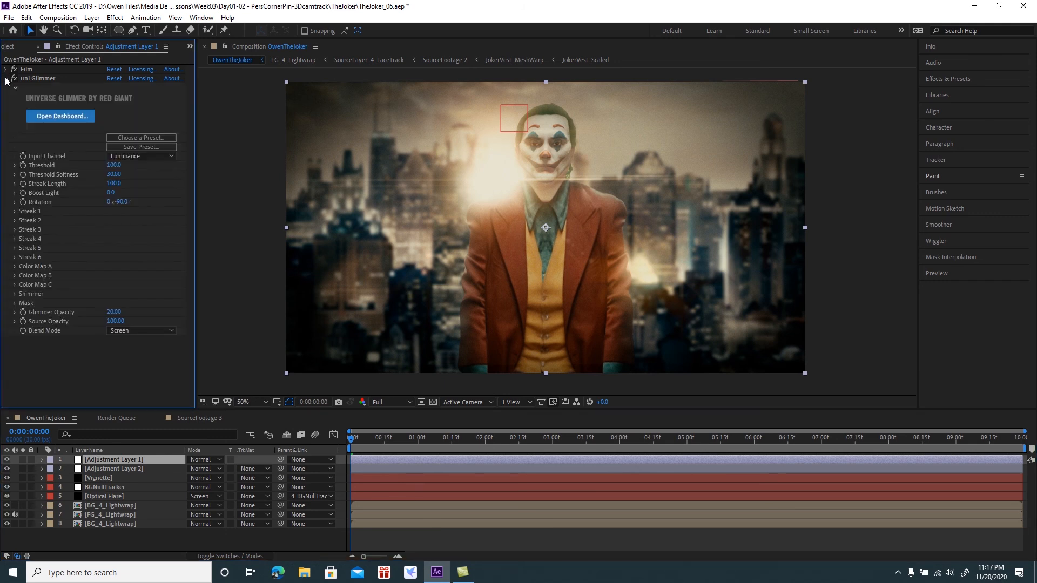
click(7, 70)
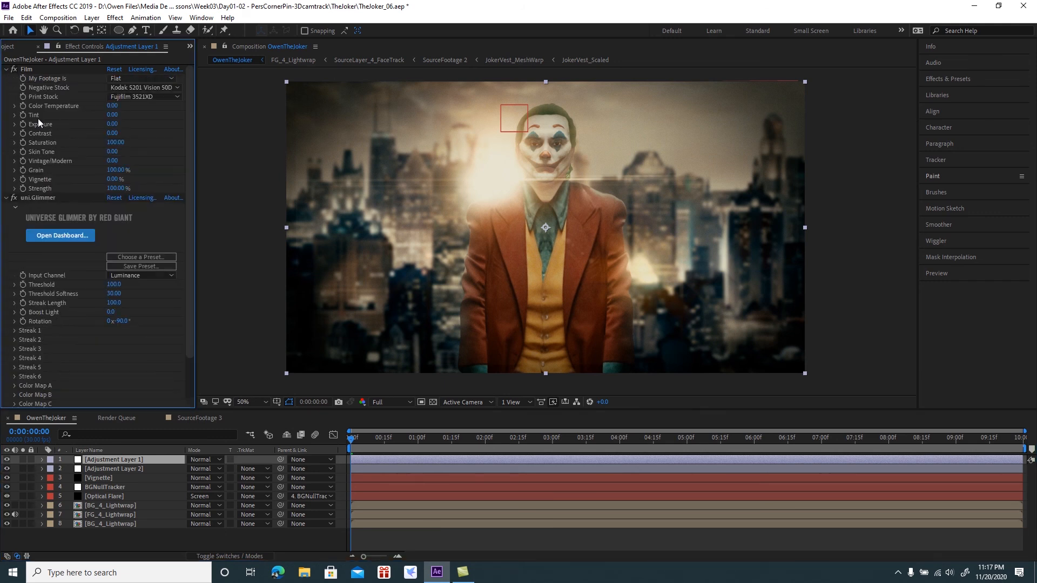
click(6, 70)
click(6, 79)
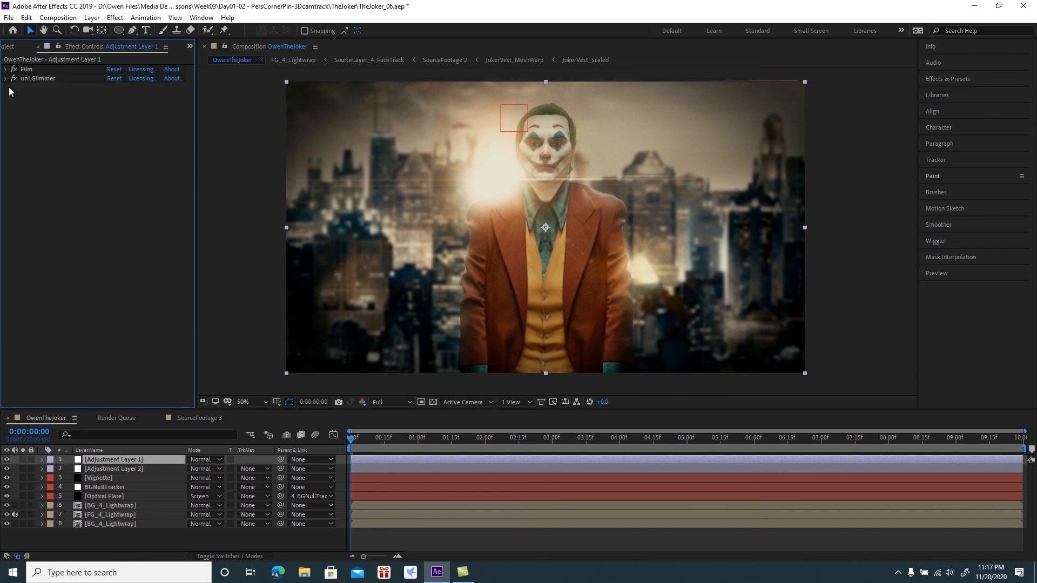
click(383, 543)
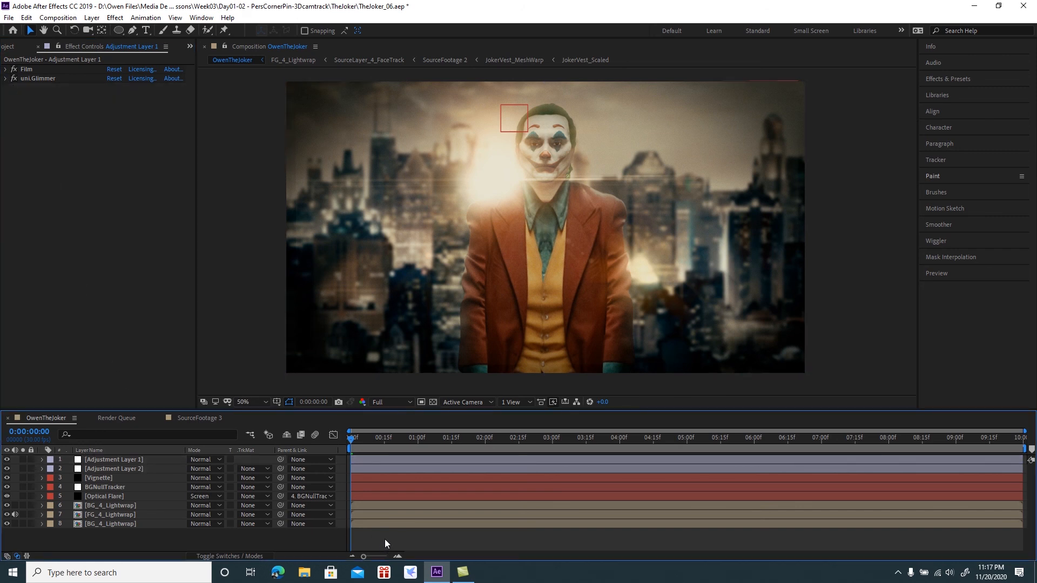